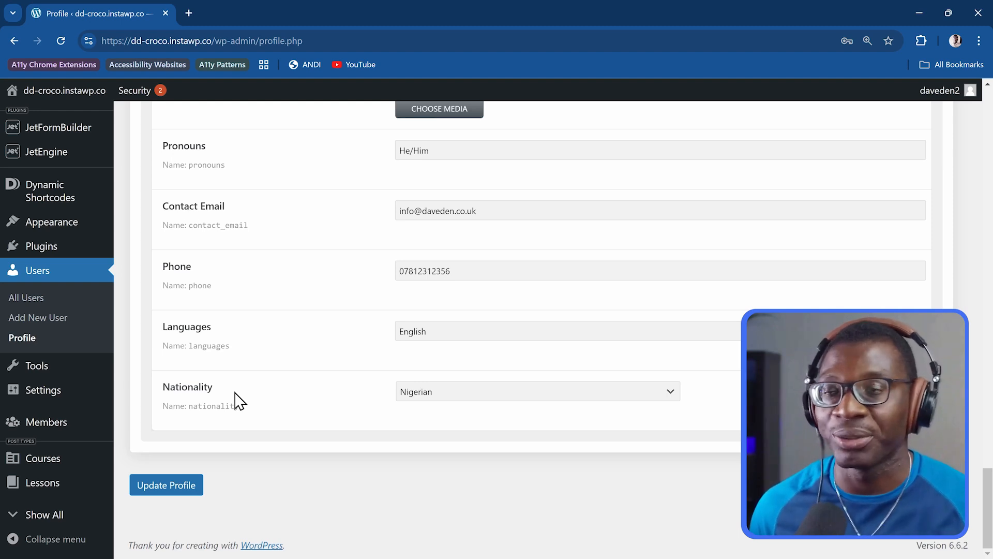
Step: Open the User Extra meta box in JetEngine and review its general settings, visibility conditions and meta fields
scroll(238, 401, up, 2)
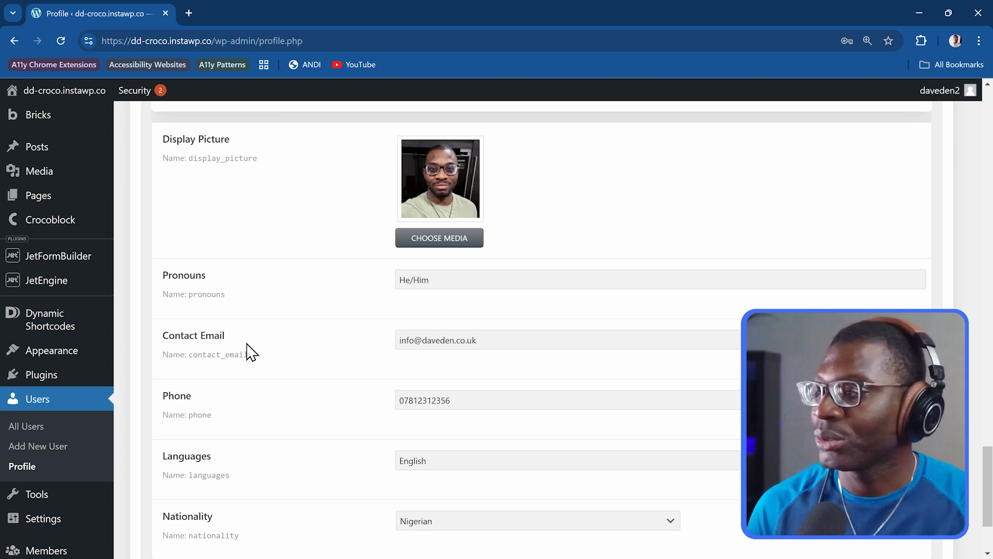
mouse_move(73, 282)
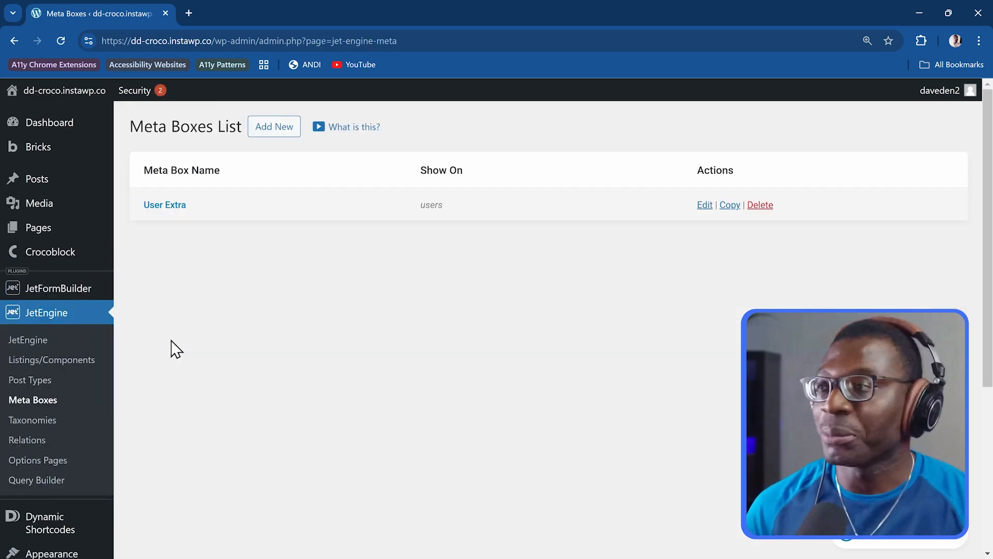
click(169, 208)
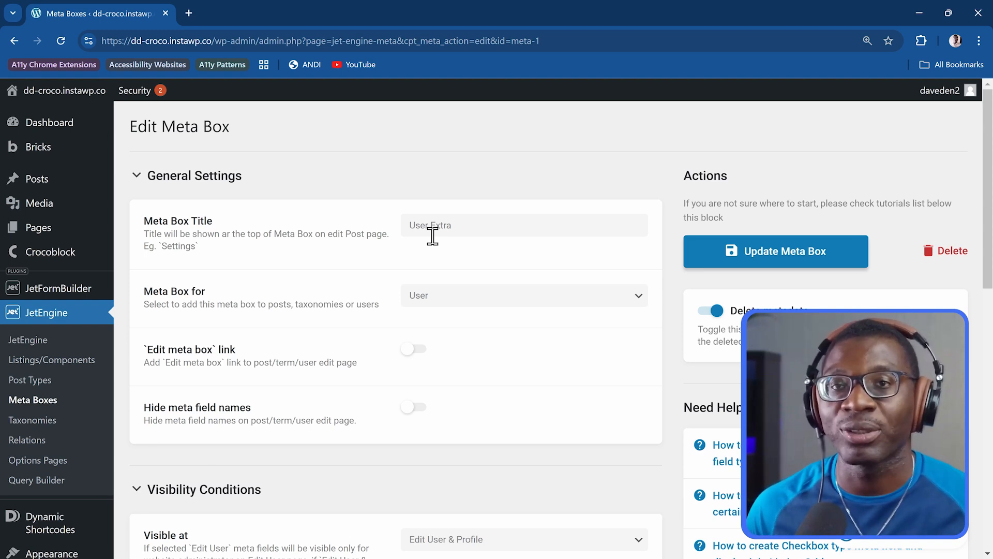
scroll(311, 263, down, 2)
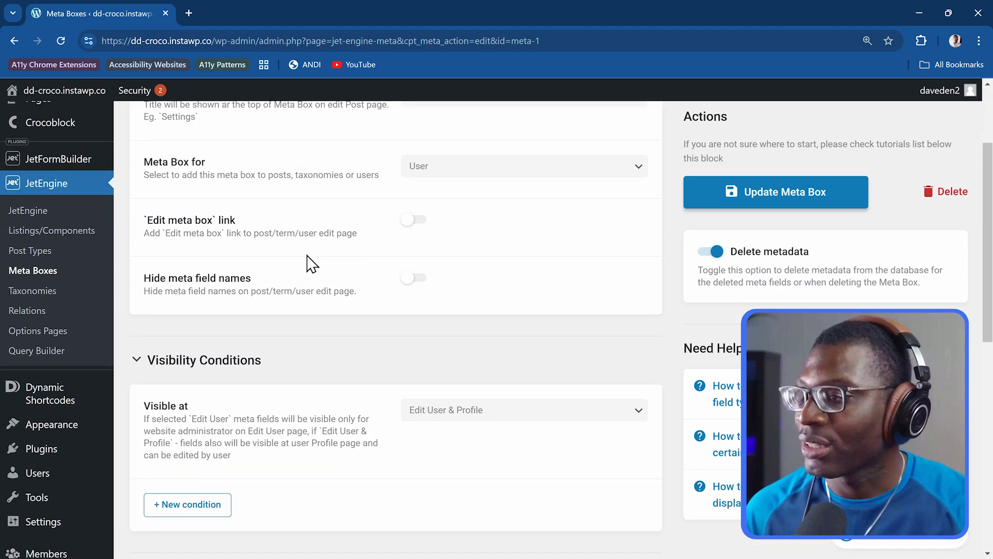
scroll(310, 264, up, 2)
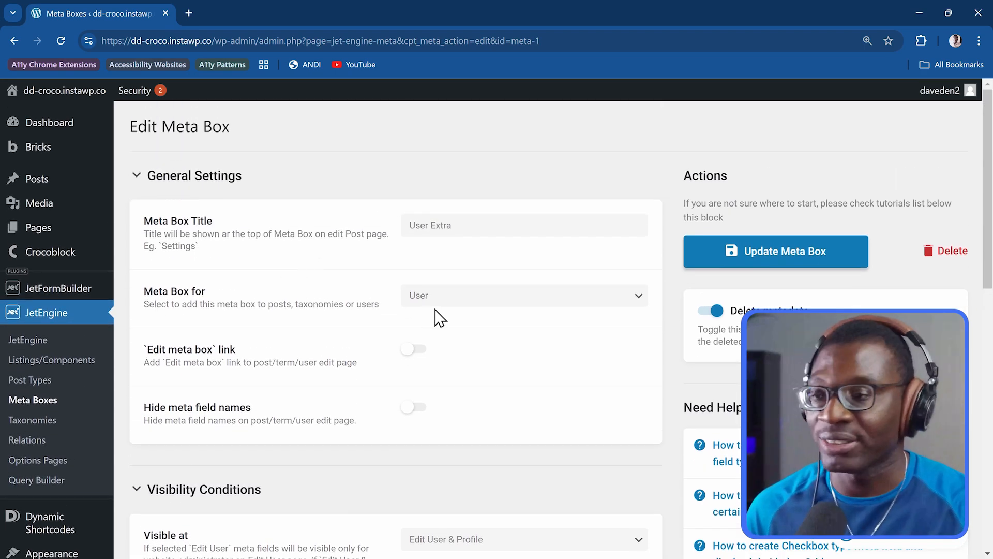
scroll(439, 316, down, 5)
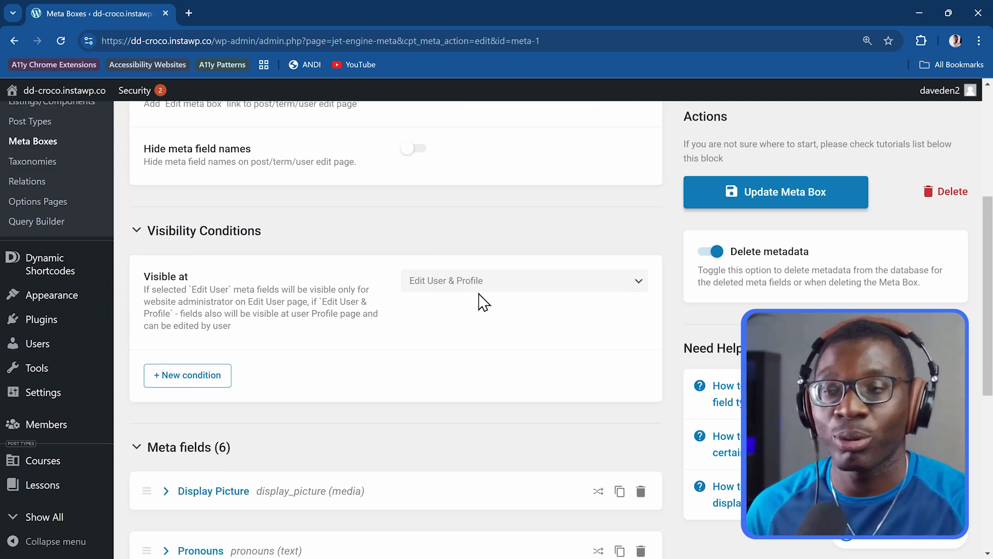
scroll(484, 303, down, 5)
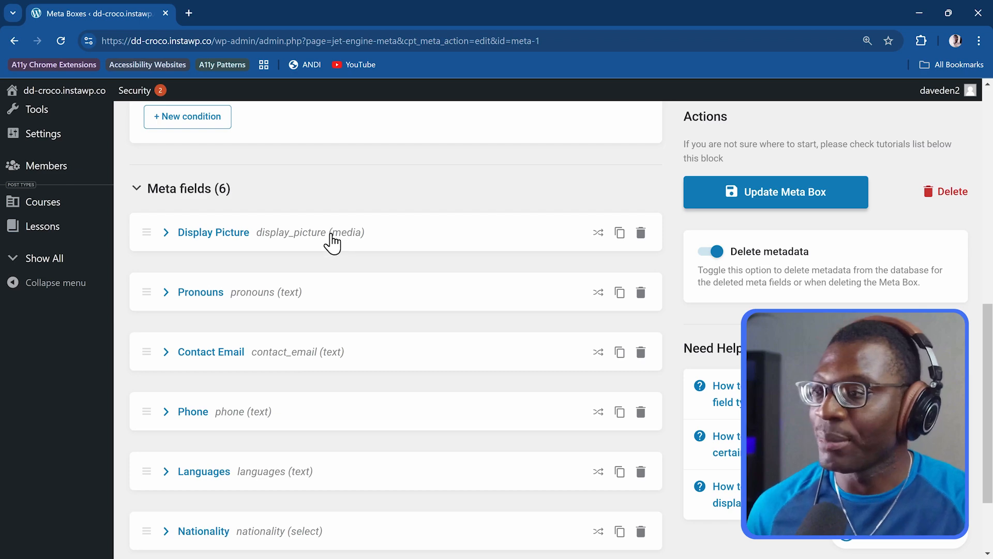
Step: Examine the Display Picture meta field's settings, collapse it and look over the remaining meta fields of the User Extra meta box
click(167, 234)
scroll(372, 288, down, 6)
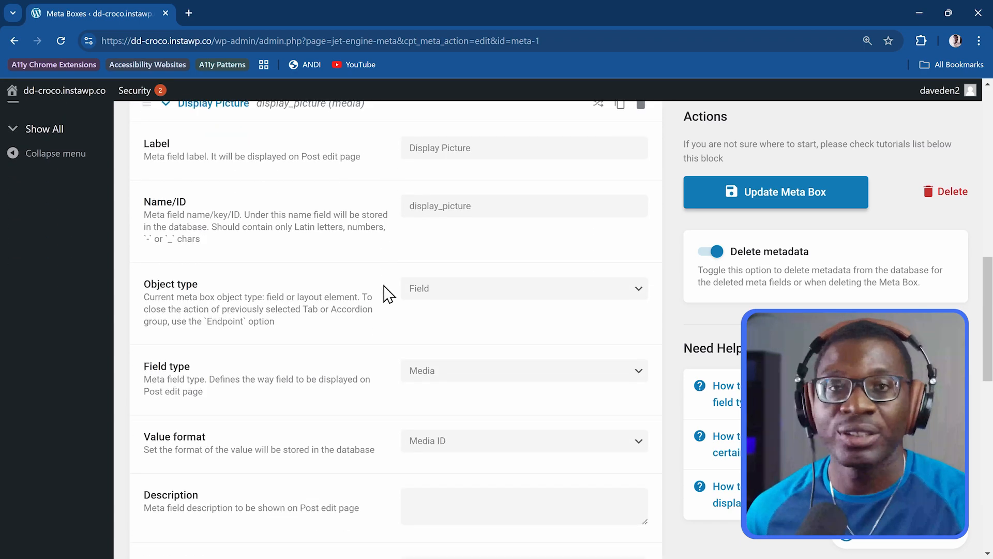
scroll(399, 282, up, 1)
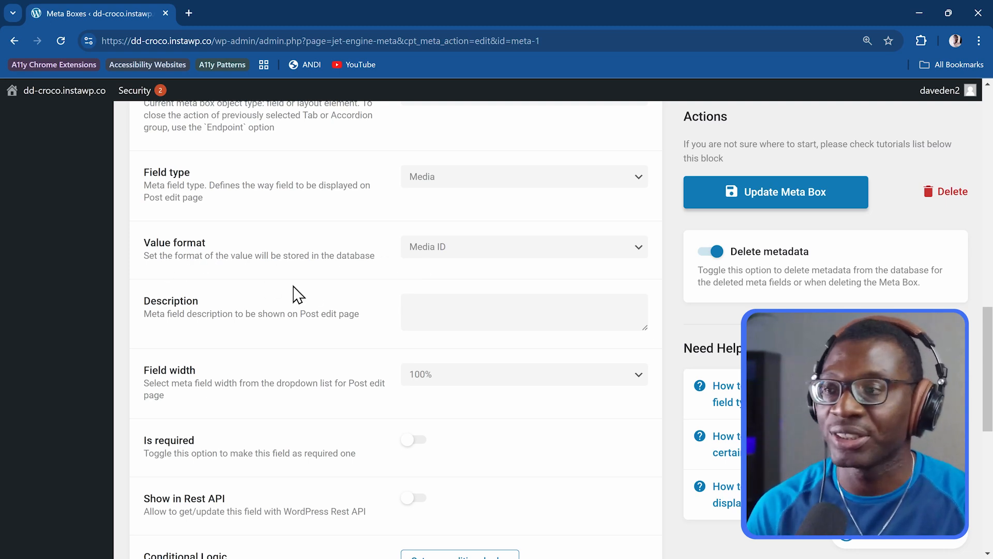
scroll(436, 270, up, 5)
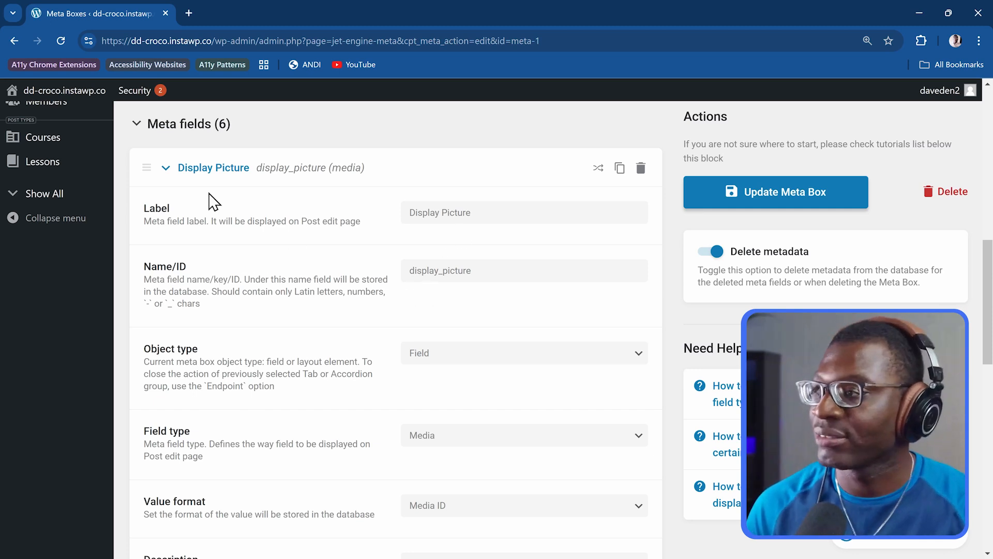
click(166, 171)
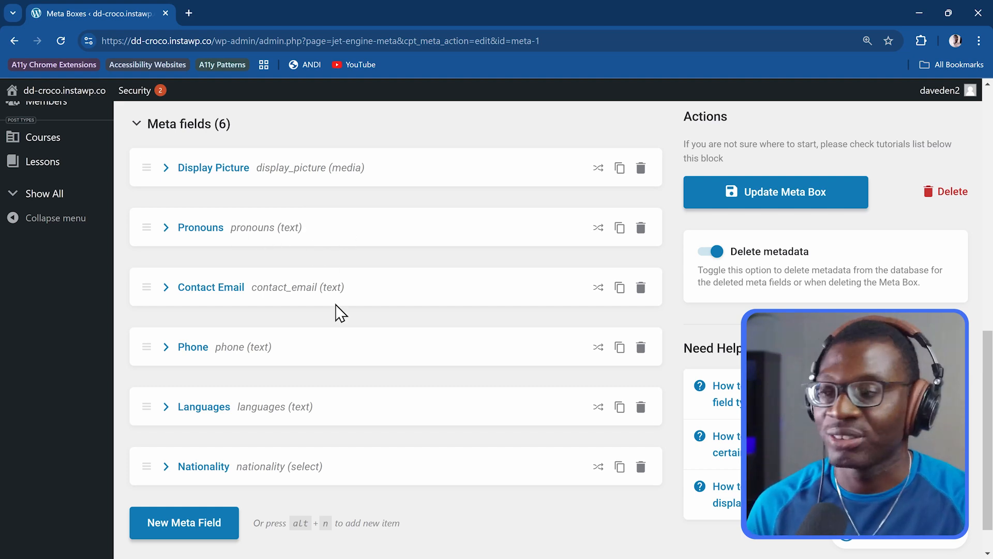
scroll(313, 411, down, 1)
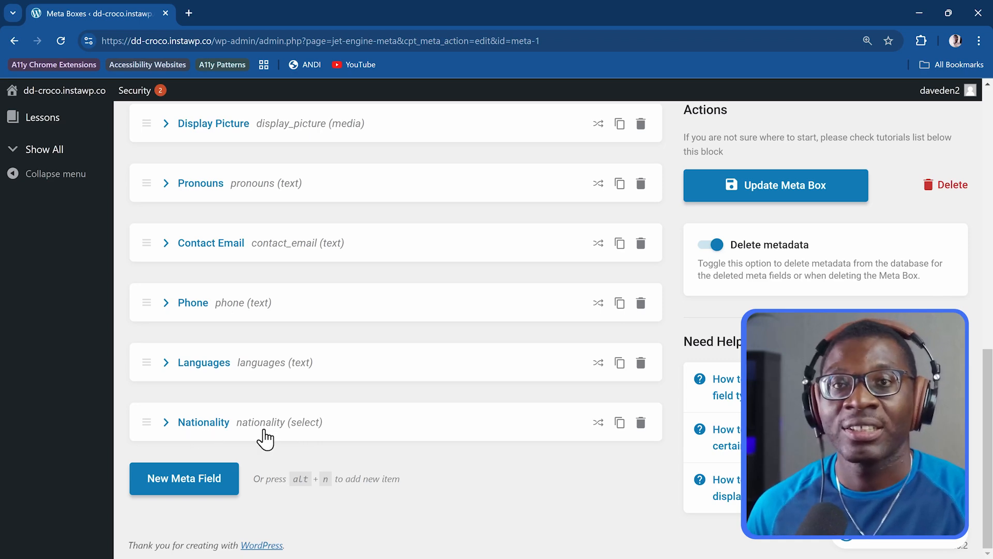
scroll(344, 377, up, 7)
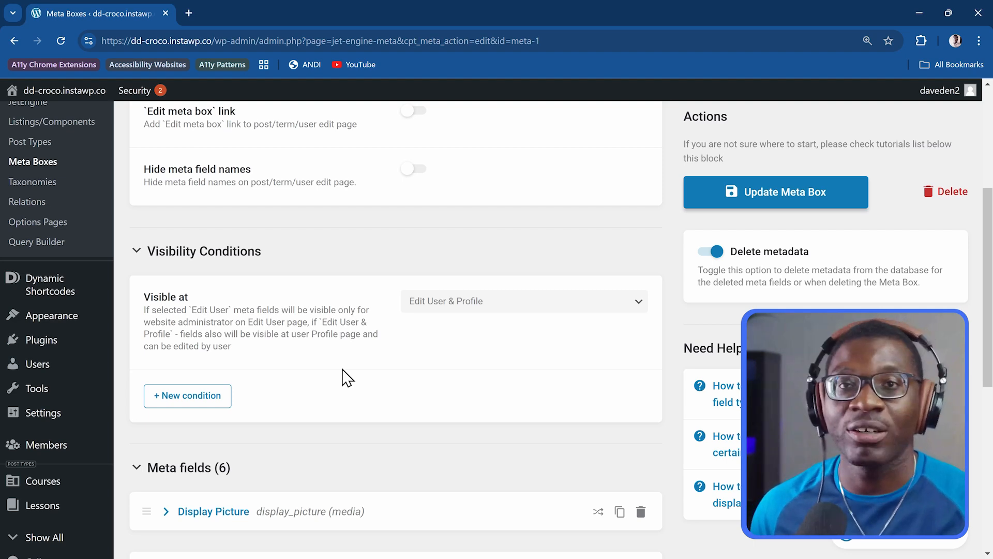
scroll(344, 377, up, 4)
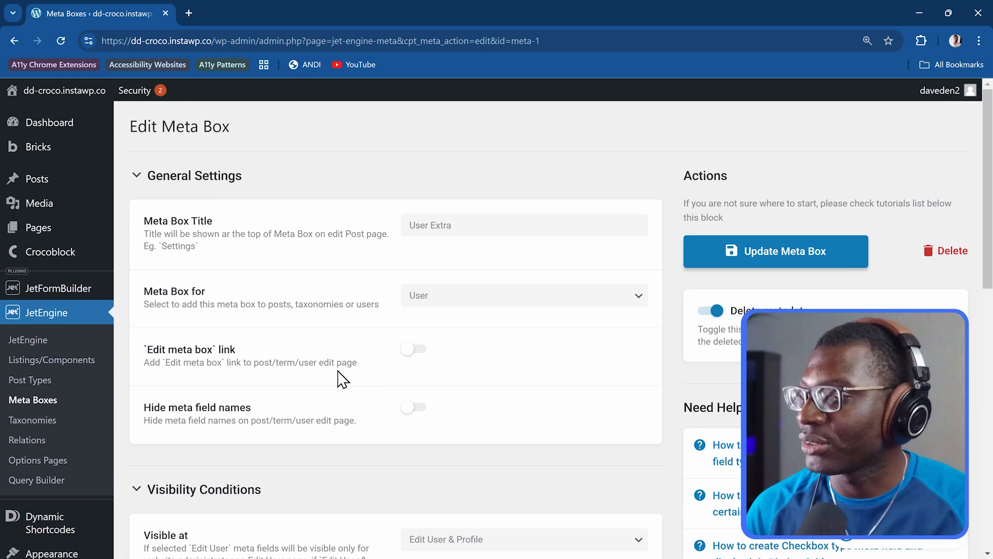
Step: Open JetEngine's glossaries and examine the data source, file and column settings of the Nationality glossary
click(56, 343)
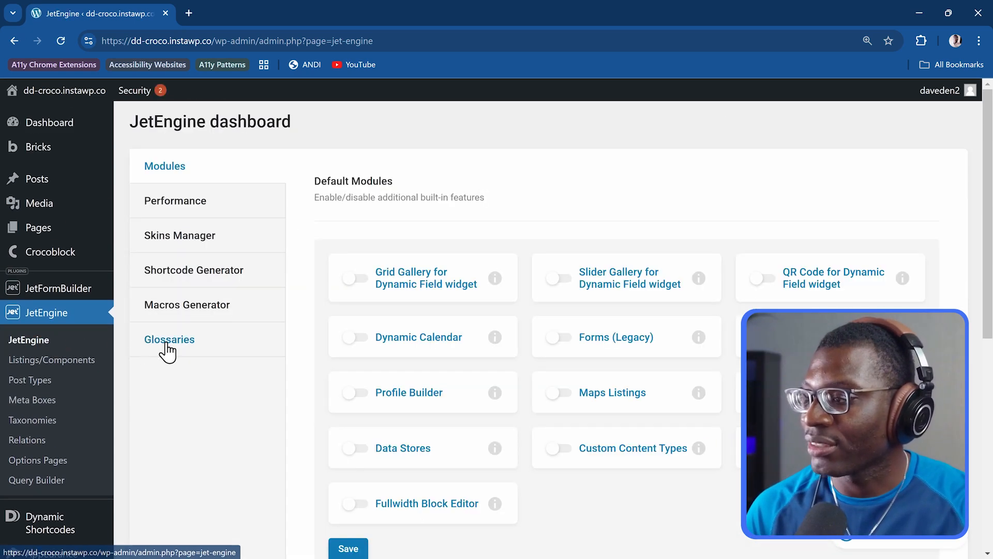
click(169, 346)
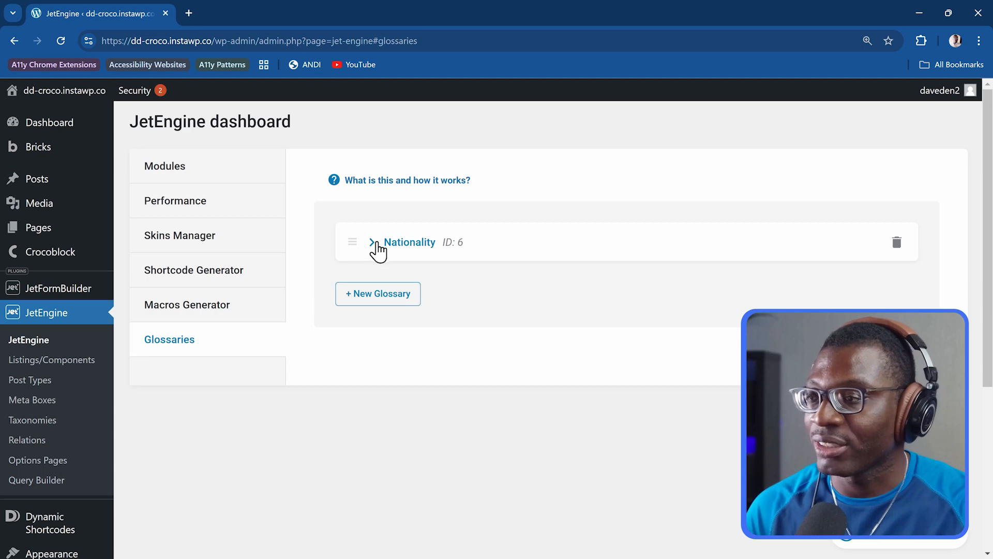
click(376, 245)
scroll(514, 285, down, 3)
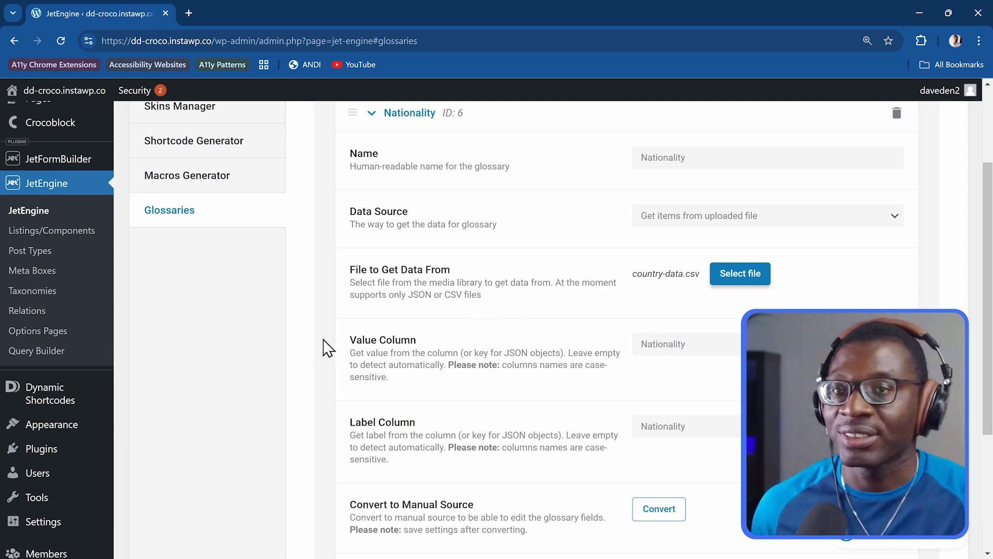
Step: Reopen the User Extra meta box and check the Nationality field's type, source and glossary, keeping Nationality as the selected glossary
click(81, 275)
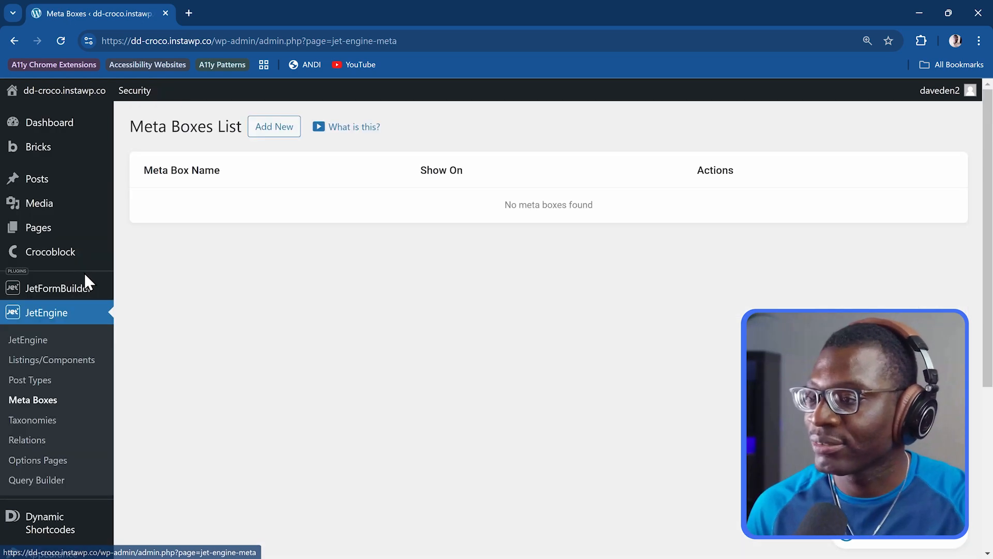
click(169, 206)
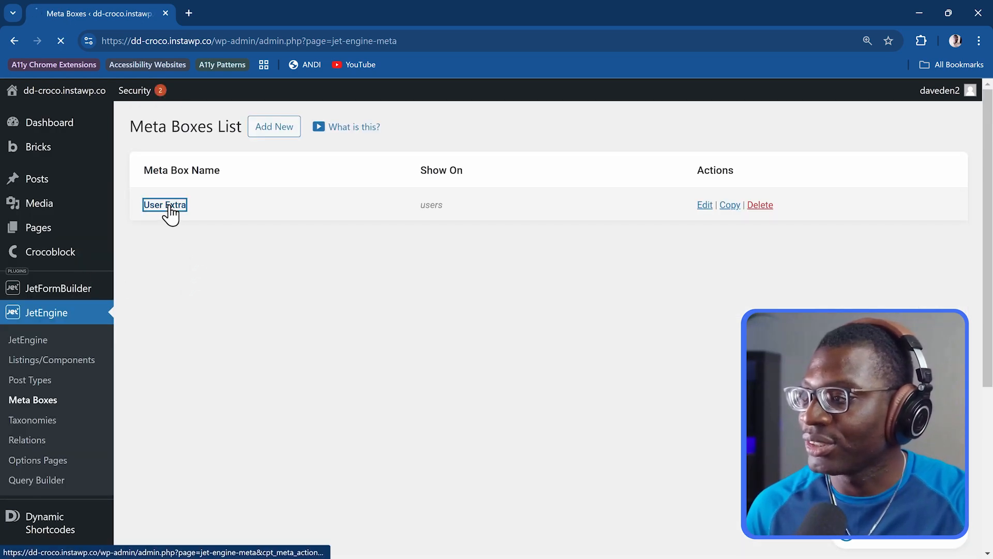
scroll(295, 283, down, 9)
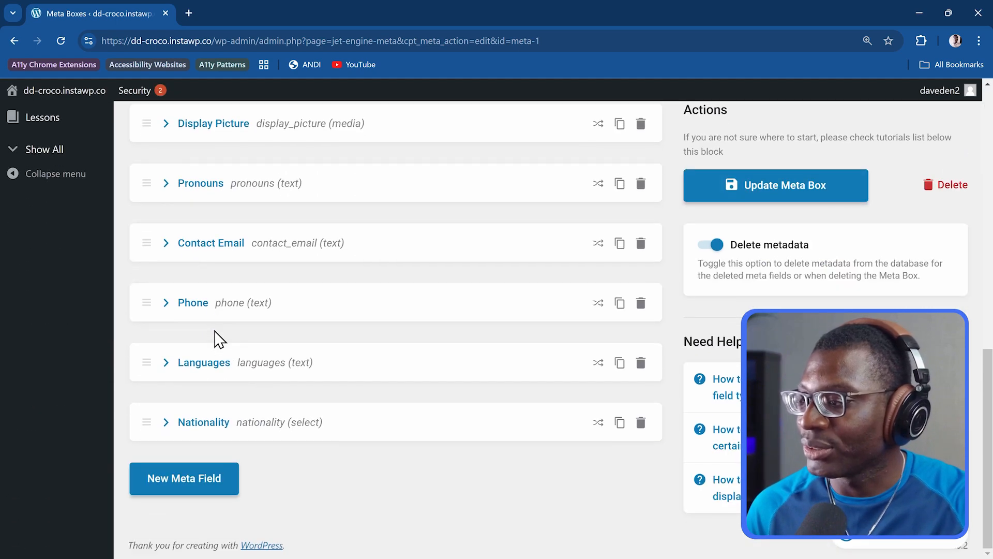
click(166, 423)
scroll(306, 360, down, 5)
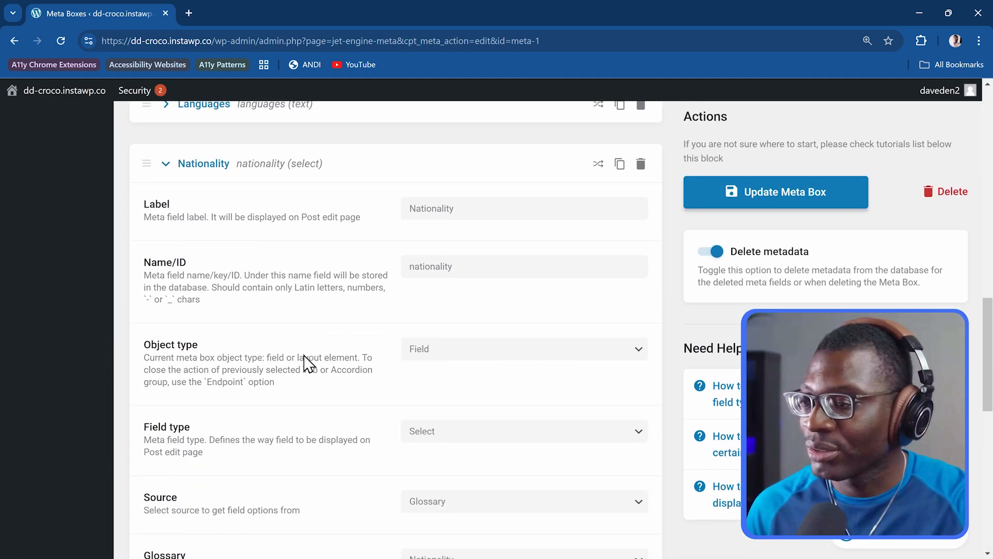
scroll(347, 339, down, 4)
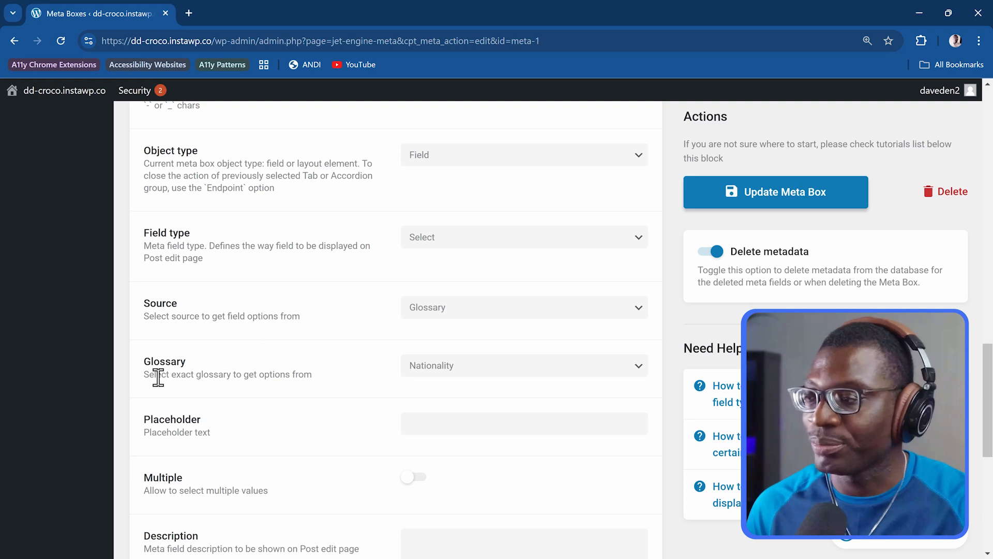
click(458, 383)
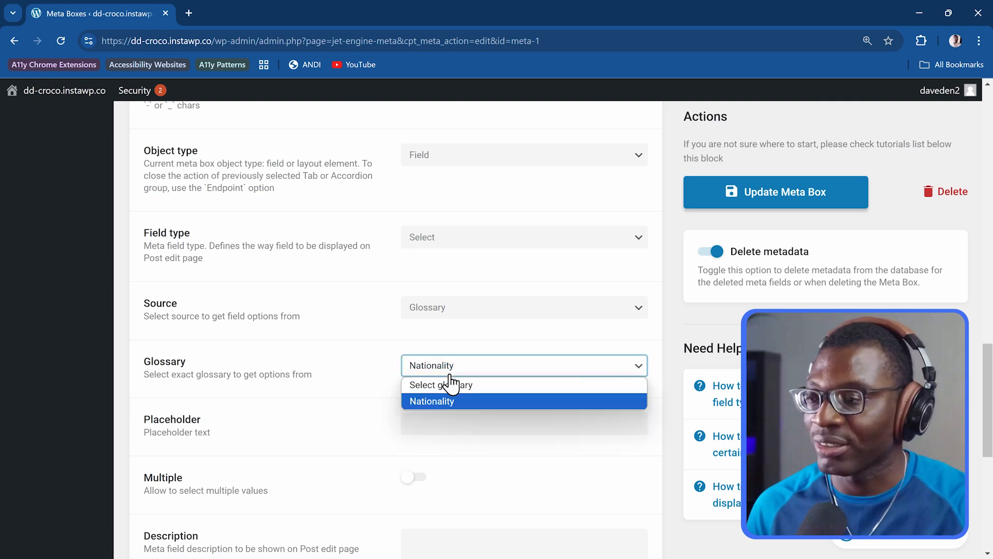
click(433, 401)
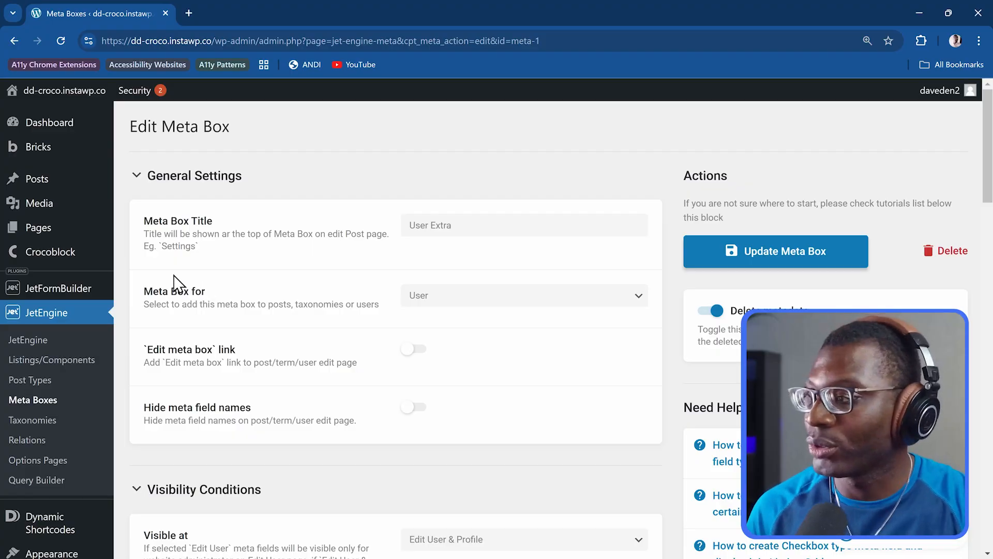
Step: Add a new form in JetFormBuilder and title it "Profile Form 2"
click(75, 292)
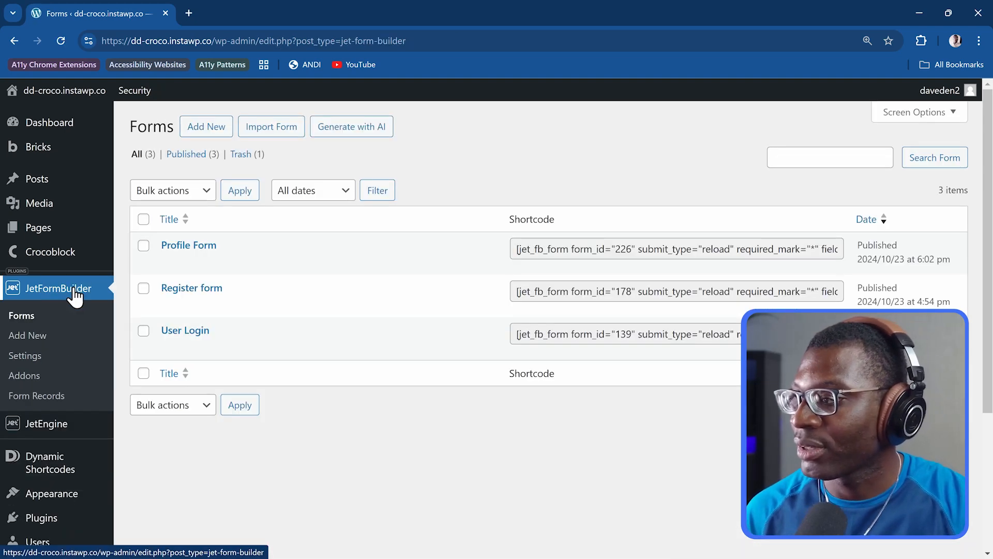
mouse_move(177, 259)
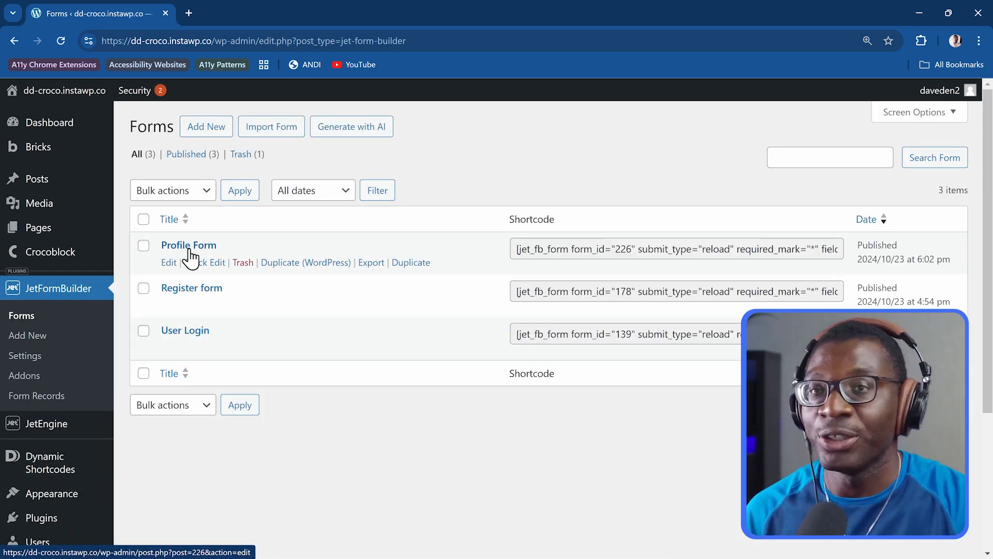
click(206, 133)
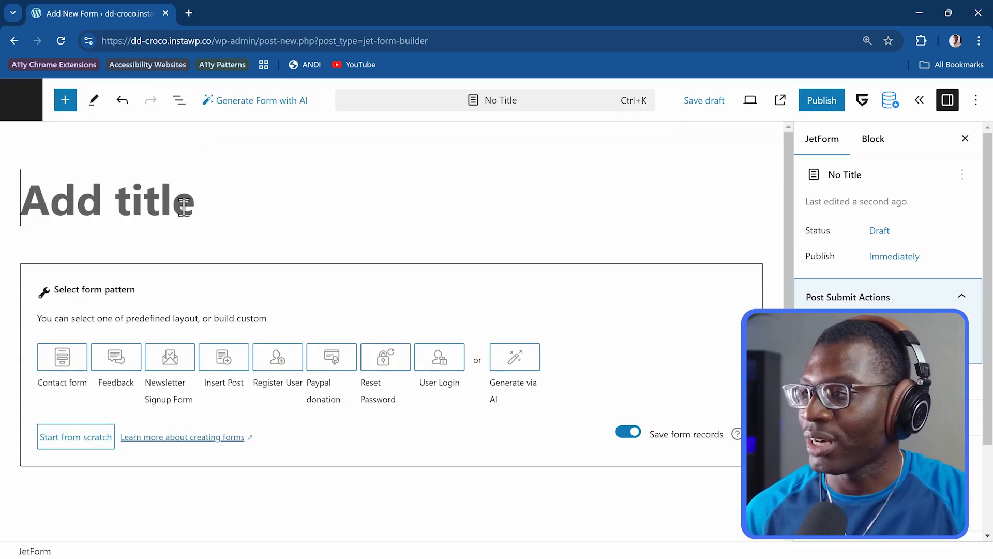
text(Prof)
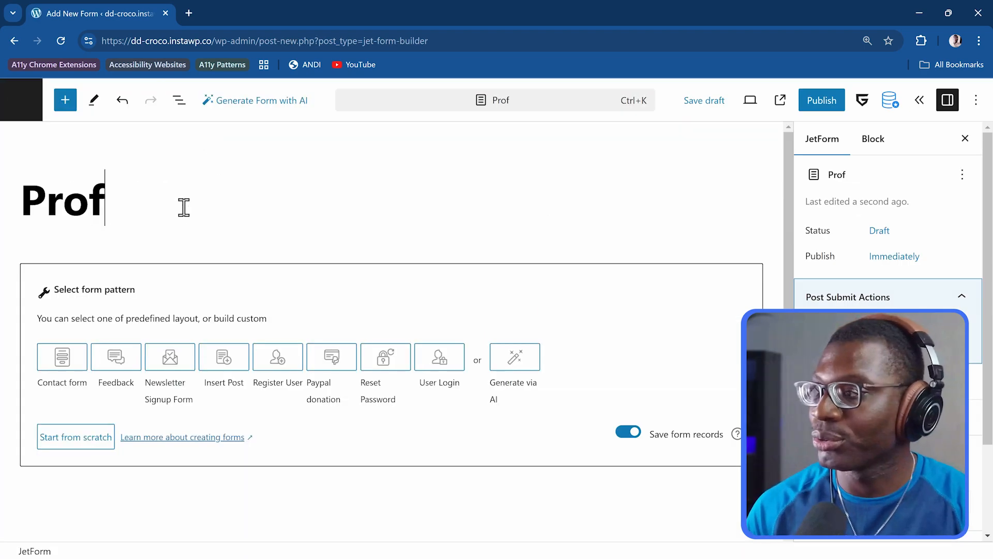
text(ile Form 2)
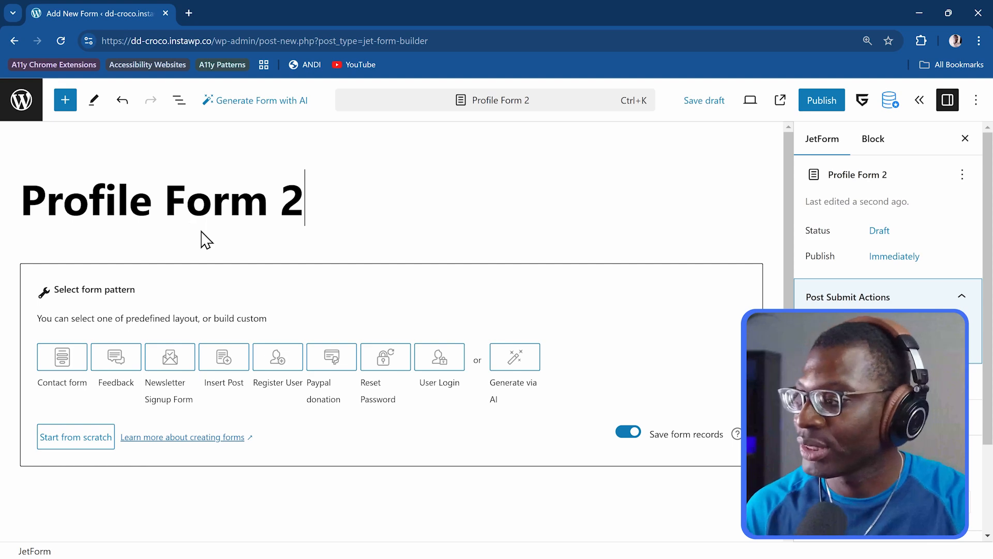
Step: Start the form from scratch instead of using a predefined pattern
scroll(192, 248, down, 3)
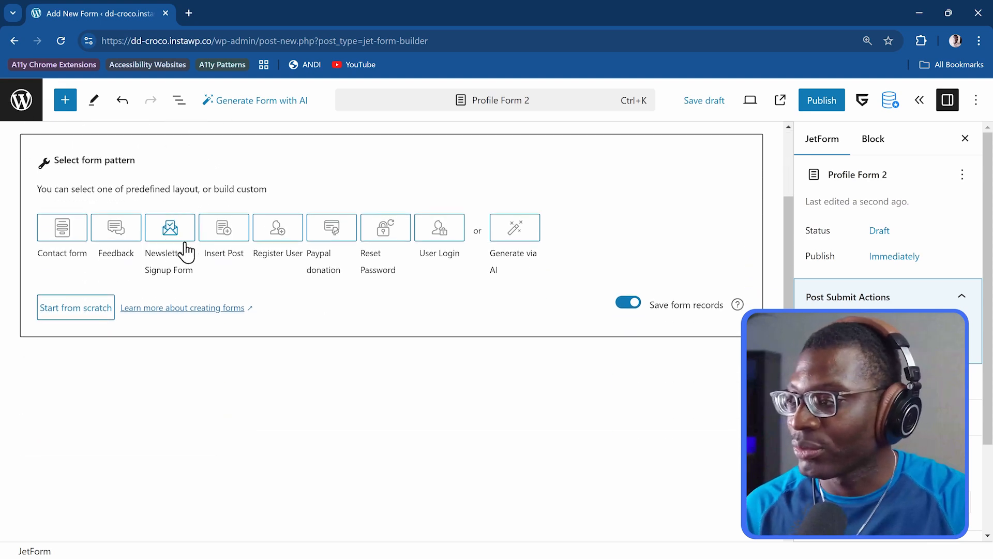
click(71, 309)
scroll(179, 275, up, 3)
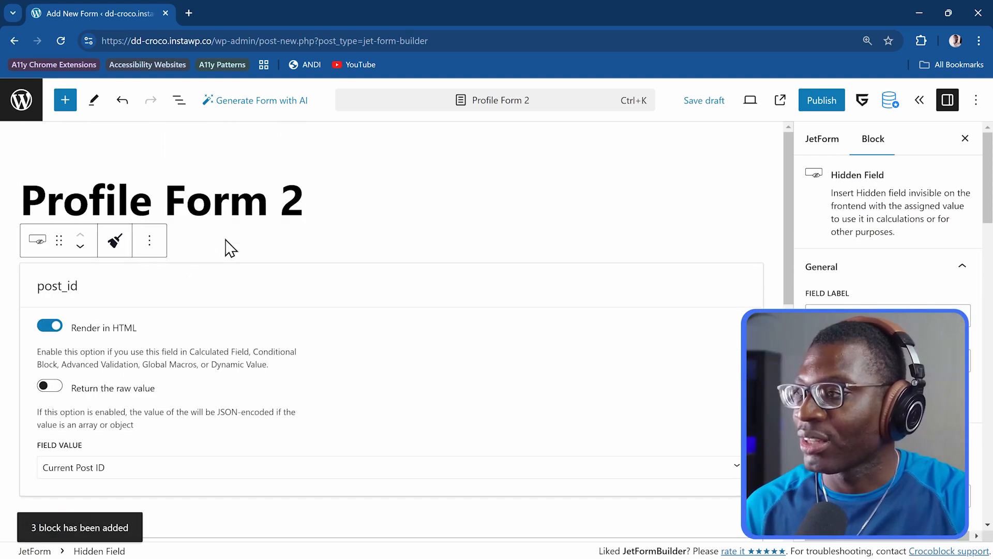
Step: Show the form's block structure and delete the default post_id, text_field and Action Button blocks together
click(179, 100)
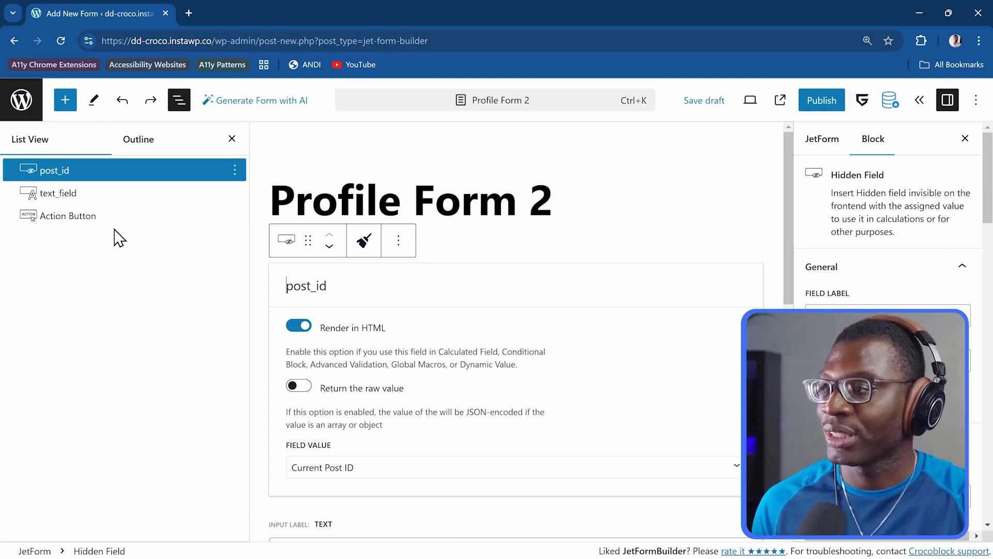
shift+click(98, 215)
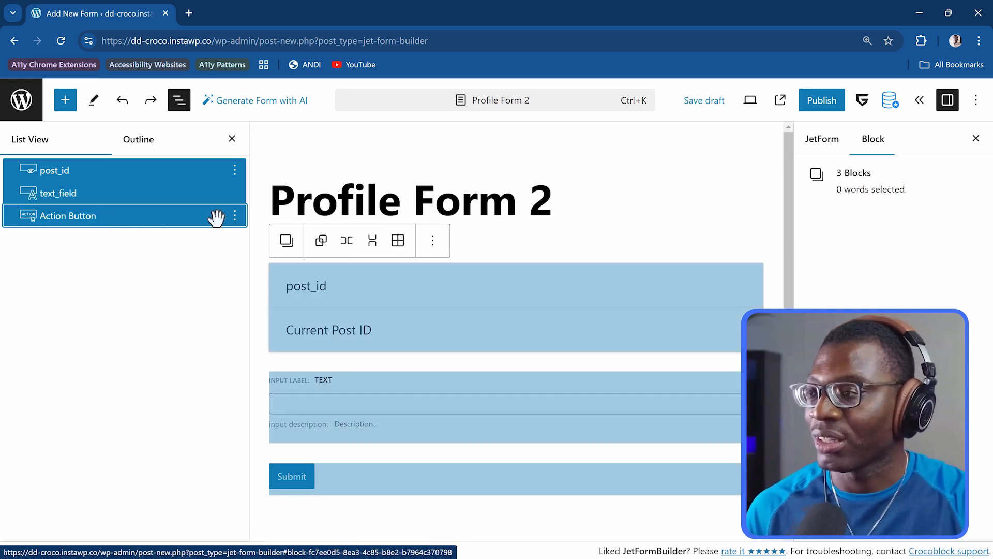
click(235, 216)
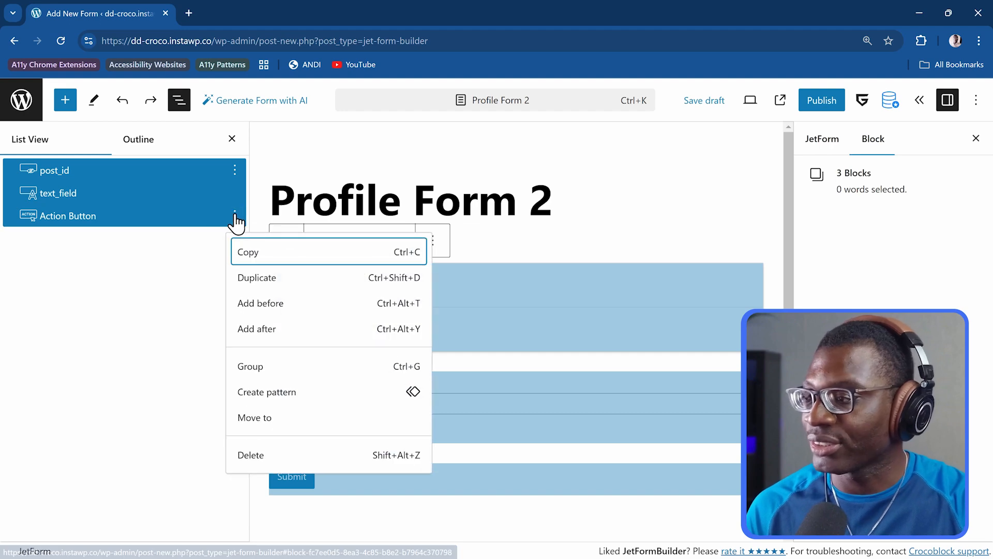
click(299, 458)
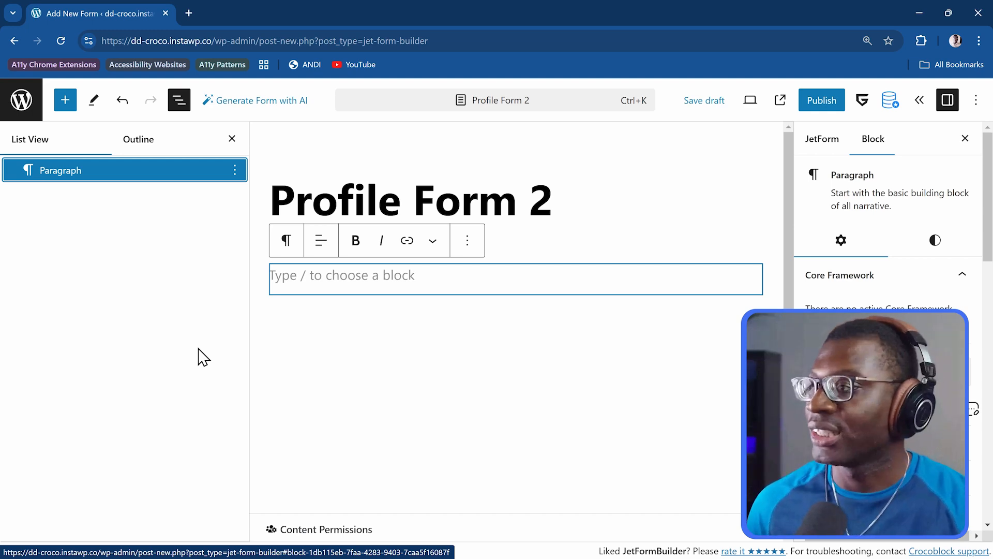
Step: Insert the predefined "Profile form" pattern from the JetForms pattern category into the form
click(65, 99)
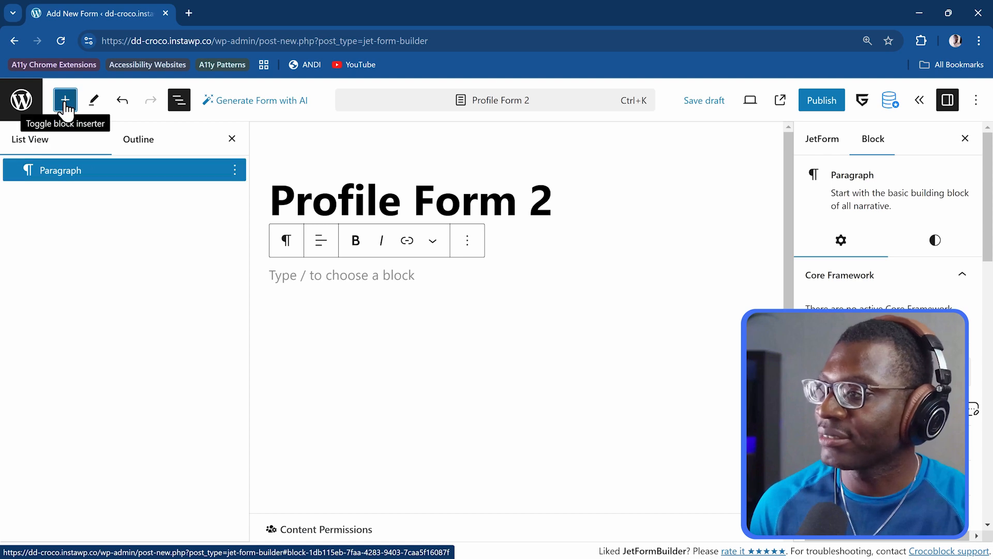
click(101, 149)
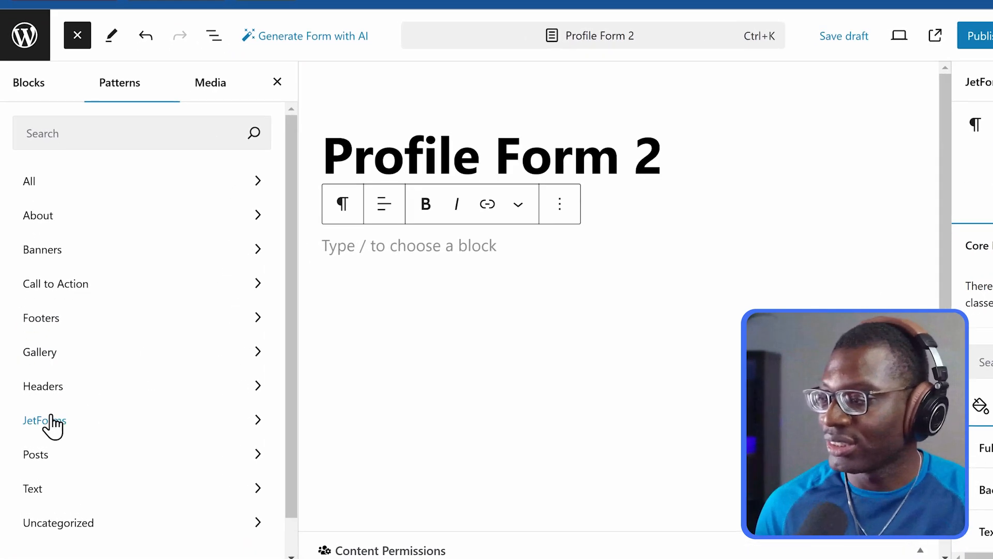
click(52, 420)
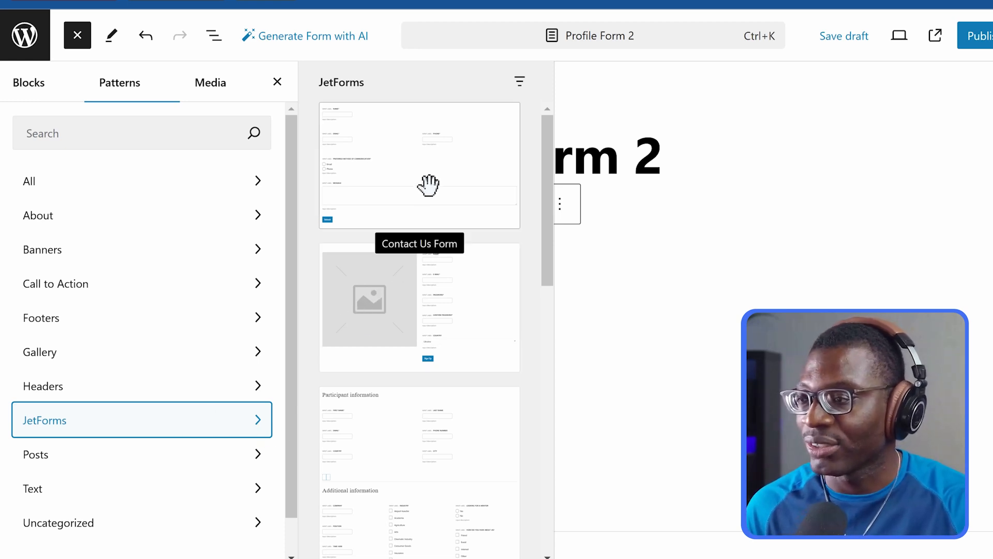
scroll(409, 306, down, 10)
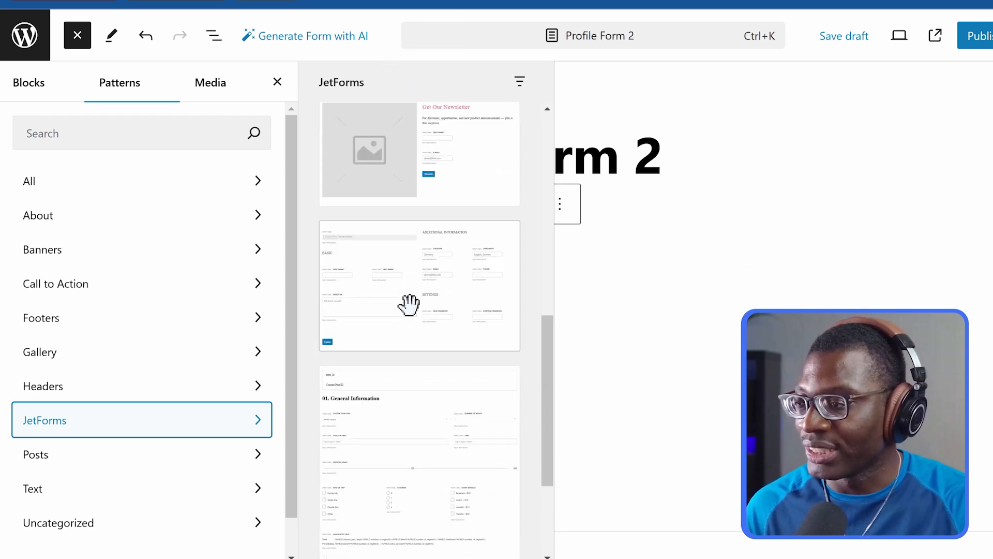
scroll(419, 288, down, 2)
click(420, 239)
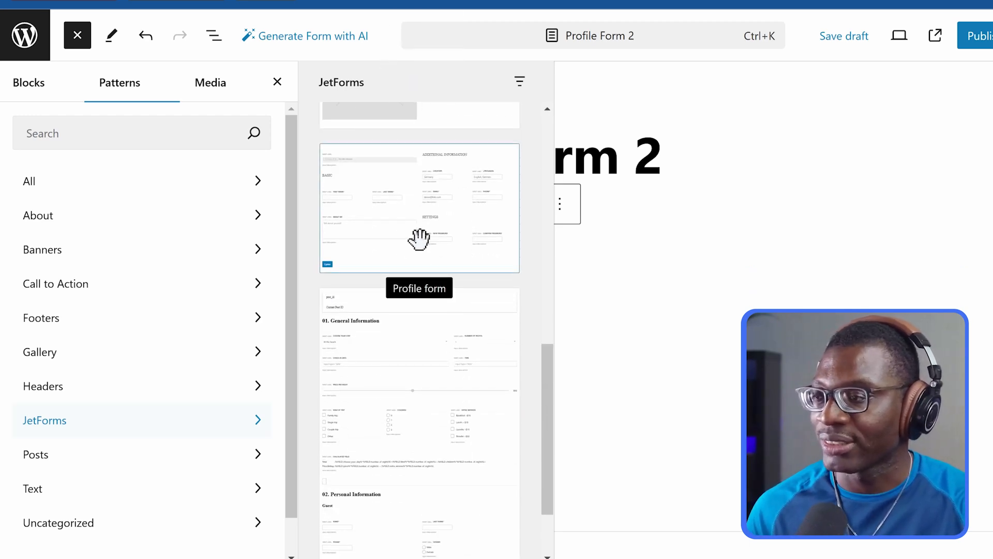
click(612, 248)
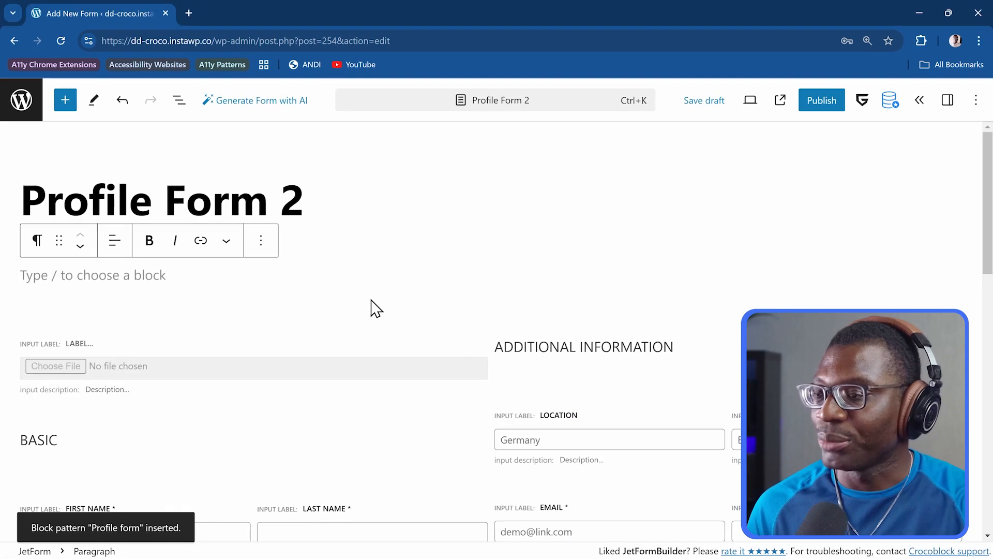
Step: Delete the form's Paragraph, Columns and Action Button blocks together to empty the form
scroll(383, 308, down, 4)
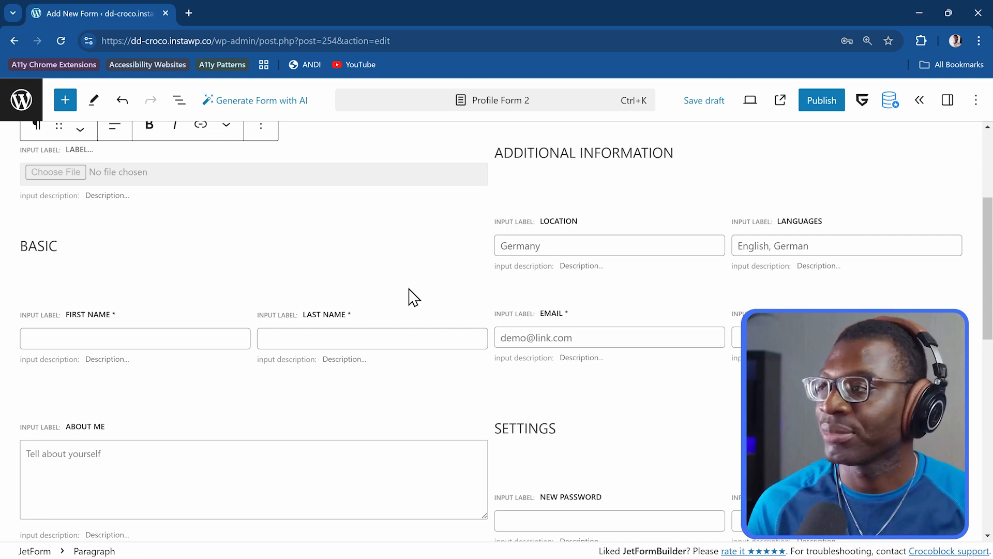
click(179, 103)
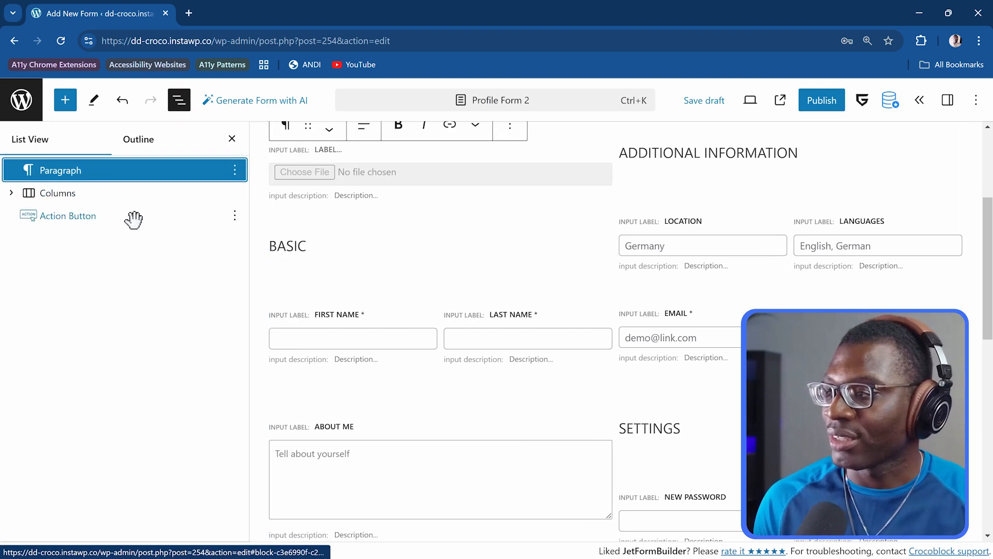
click(93, 218)
shift+click(104, 222)
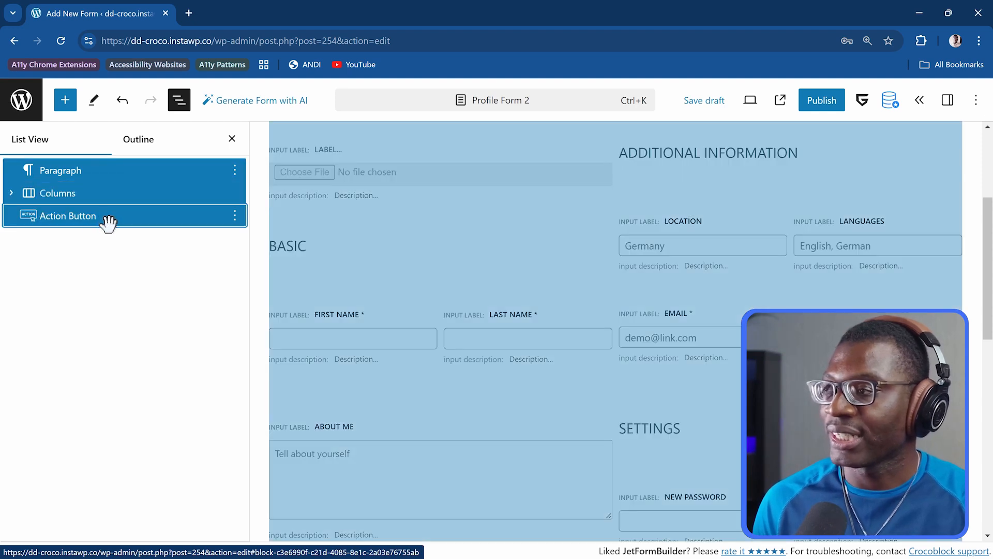
click(235, 217)
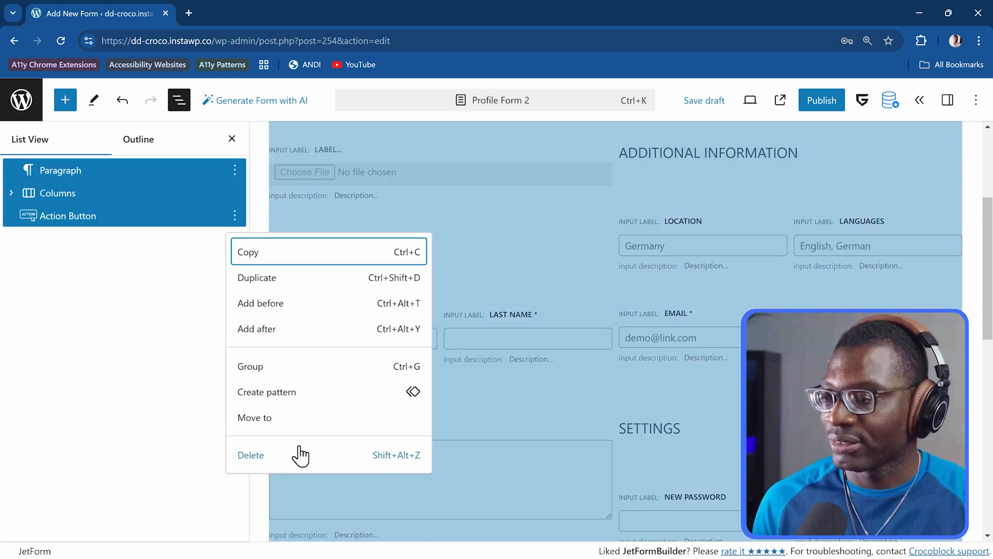
click(313, 456)
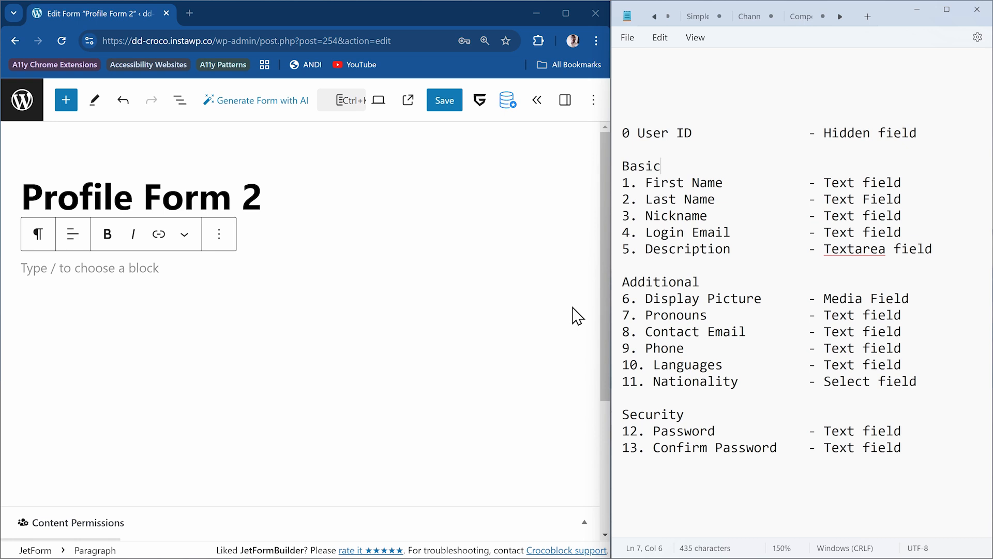
Step: Add a Hidden Field block to the empty form for the User ID
click(66, 102)
click(88, 189)
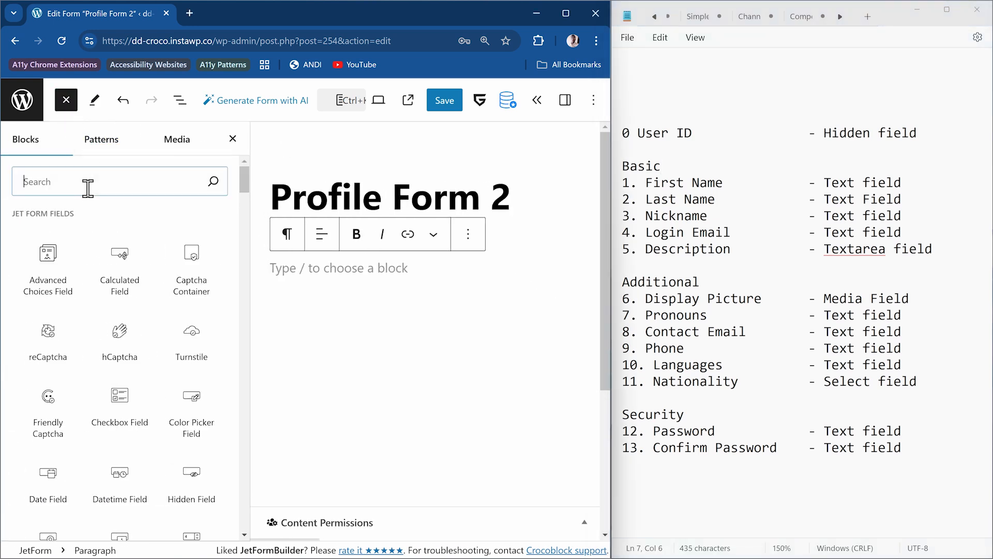
text(hidd)
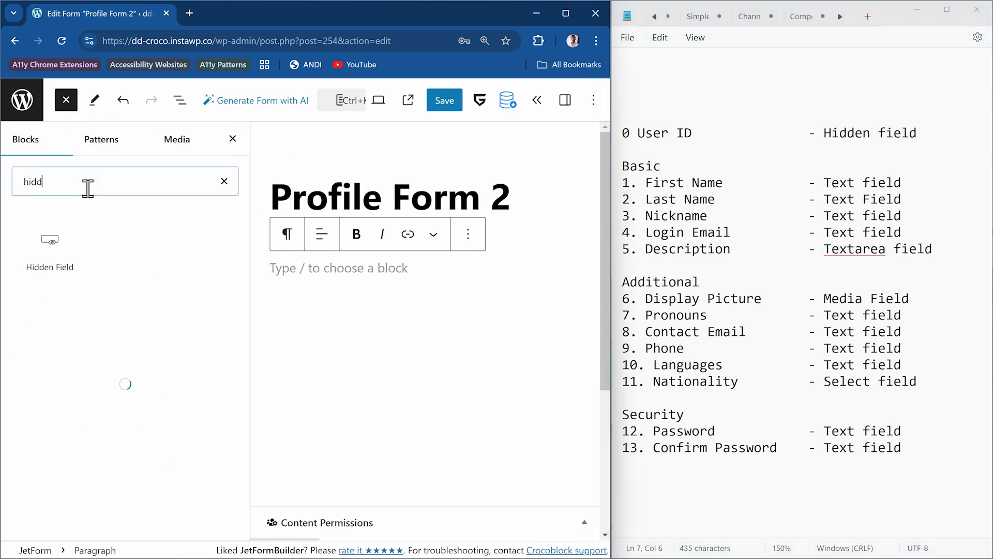
mouse_move(80, 251)
click(48, 250)
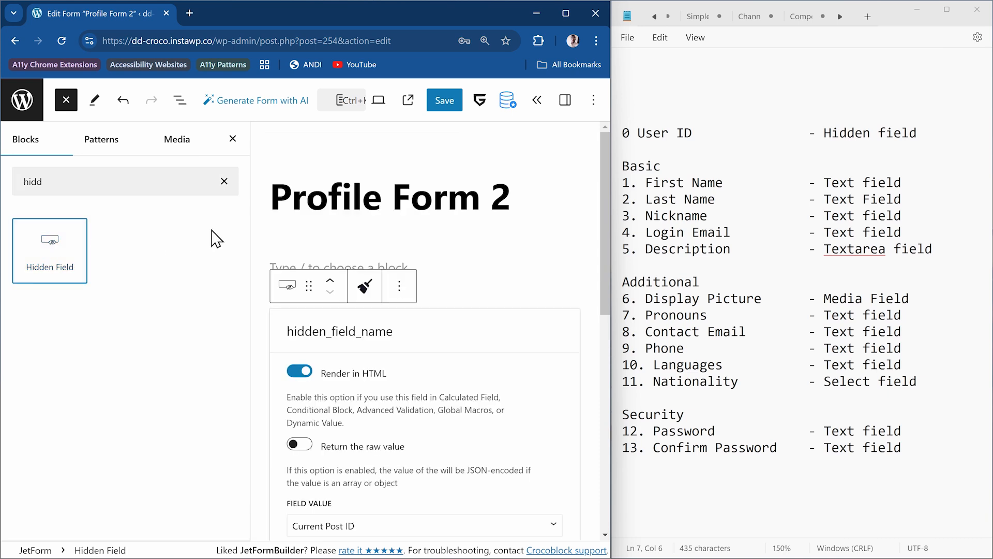
Step: Add Text Field blocks below the Hidden Field for First Name, Last Name, Nickname and Login Email
double_click(56, 184)
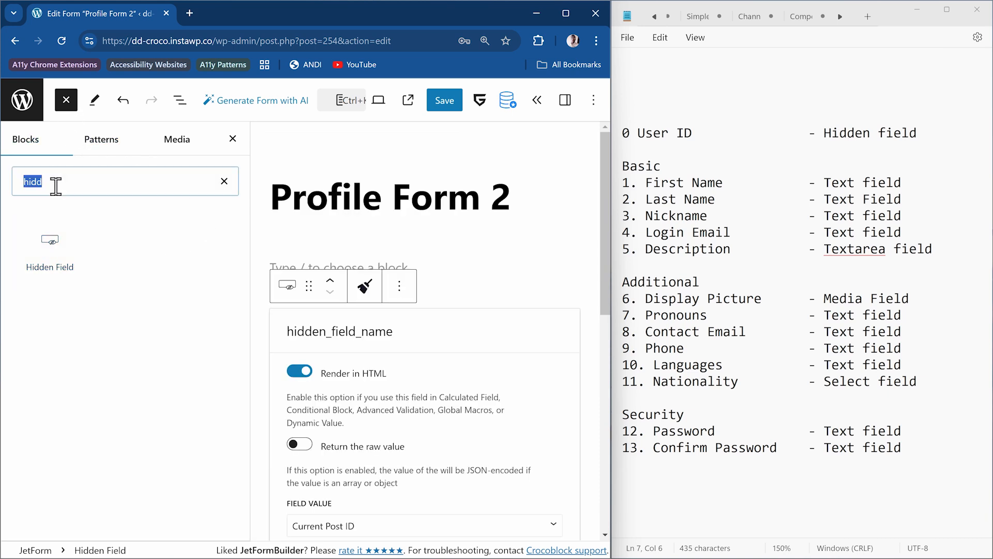
key(BackSpace)
text(tex)
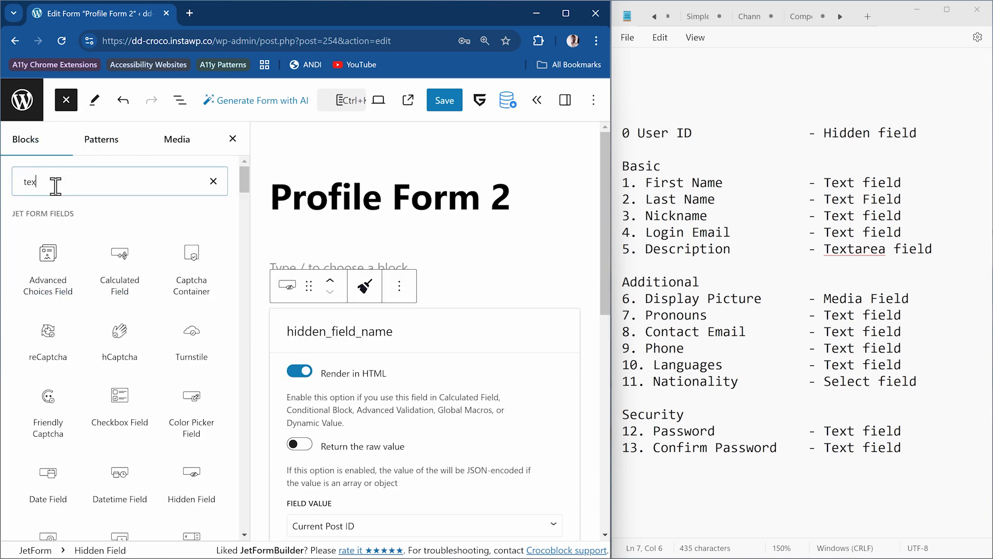
text(t)
mouse_move(53, 244)
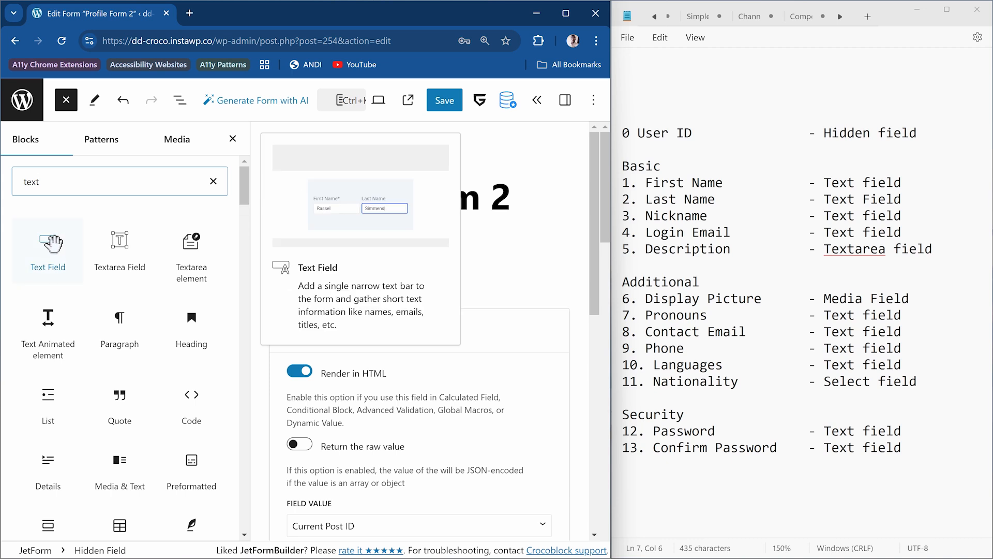
click(52, 243)
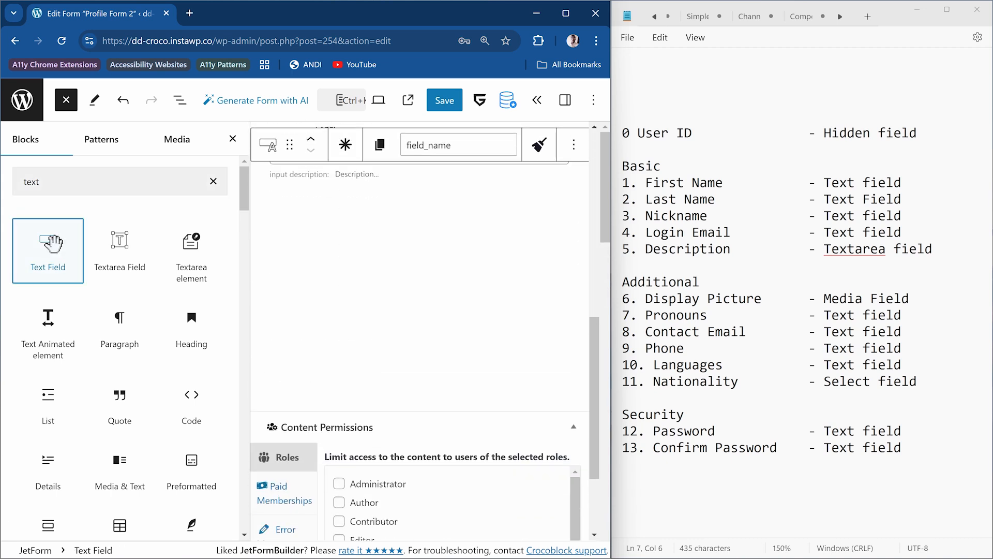
Step: Add a Textarea Field block for the Description, followed by a Media Field block for the Display Picture
double_click(64, 191)
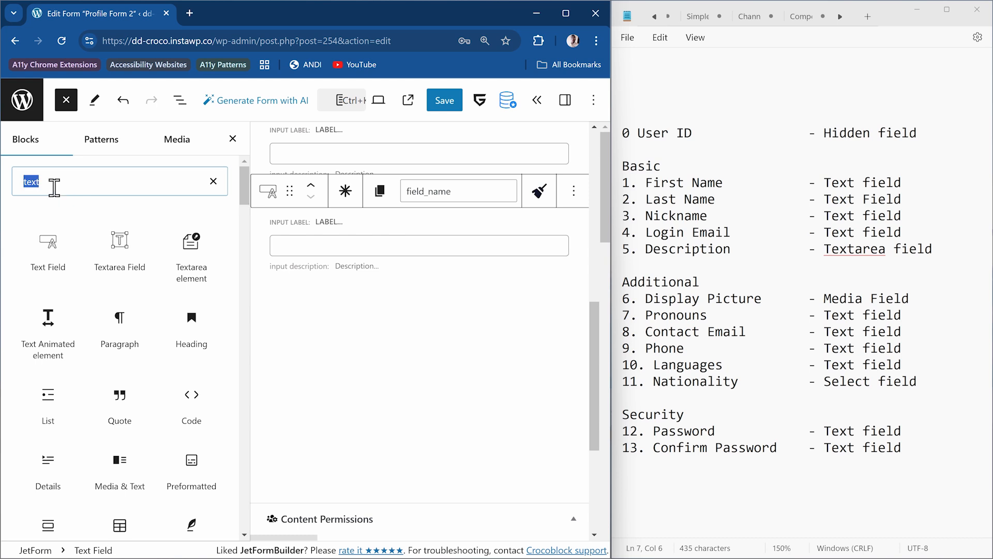
click(133, 252)
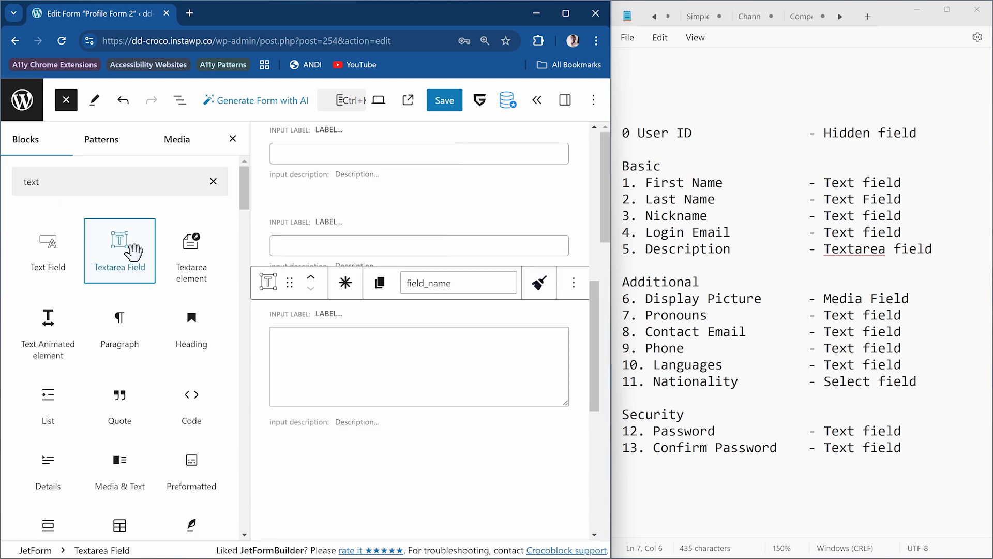
click(78, 181)
text(me)
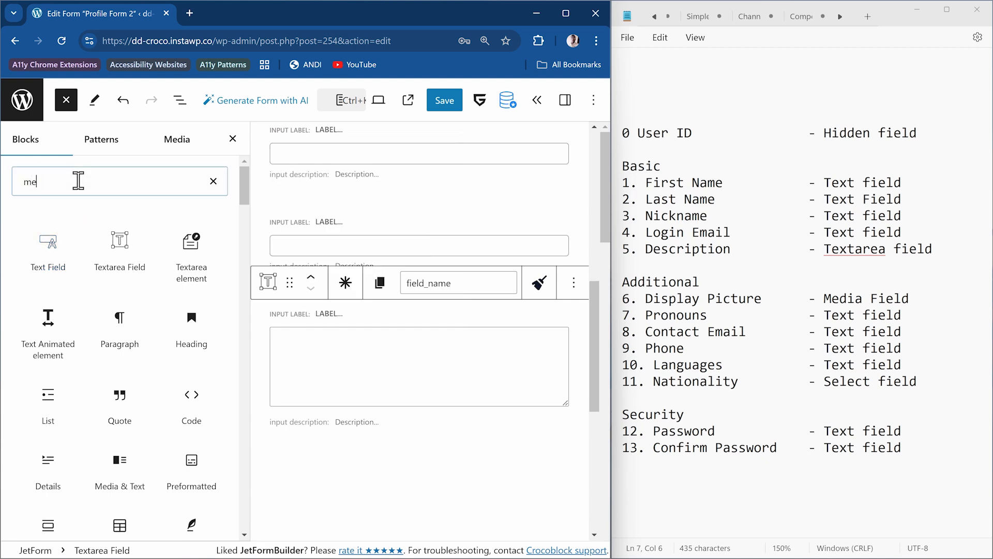
text(dia)
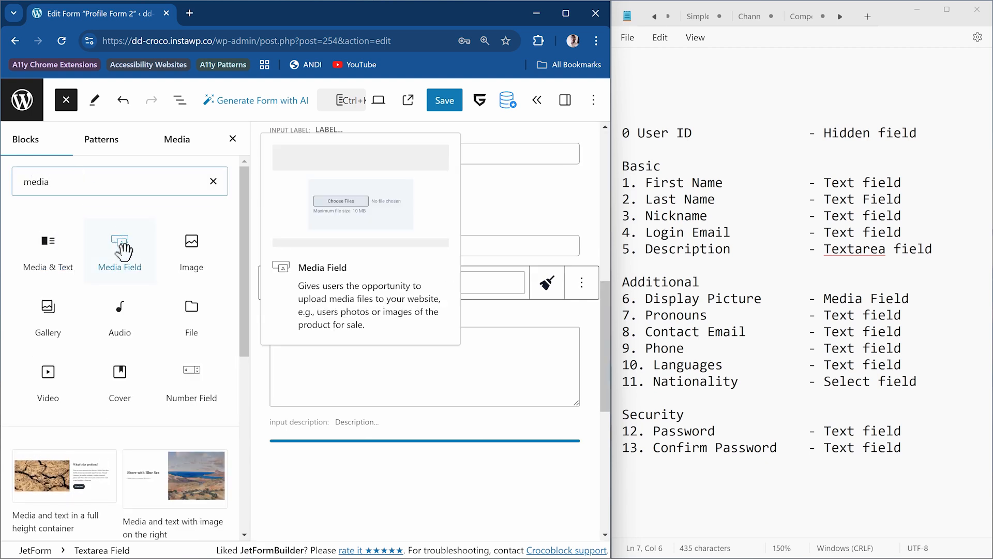
click(123, 252)
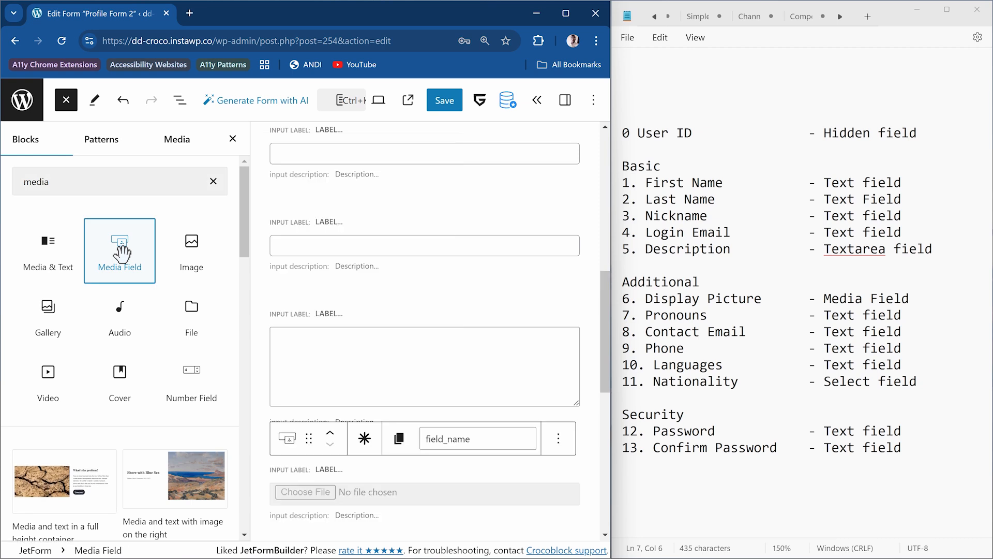
Step: Add Text Field blocks below the Media Field for Pronouns, Contact Email, Phone and Languages
double_click(93, 185)
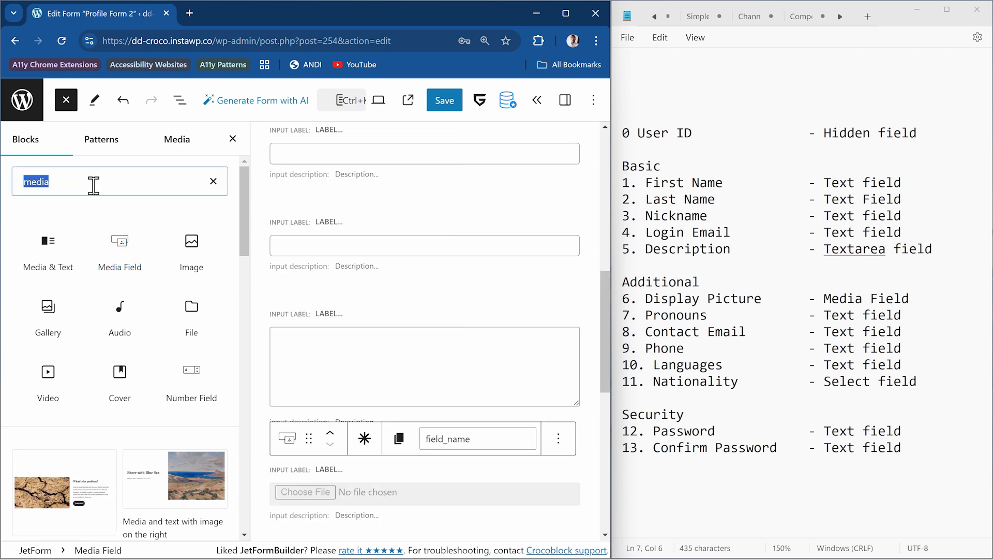
text(text)
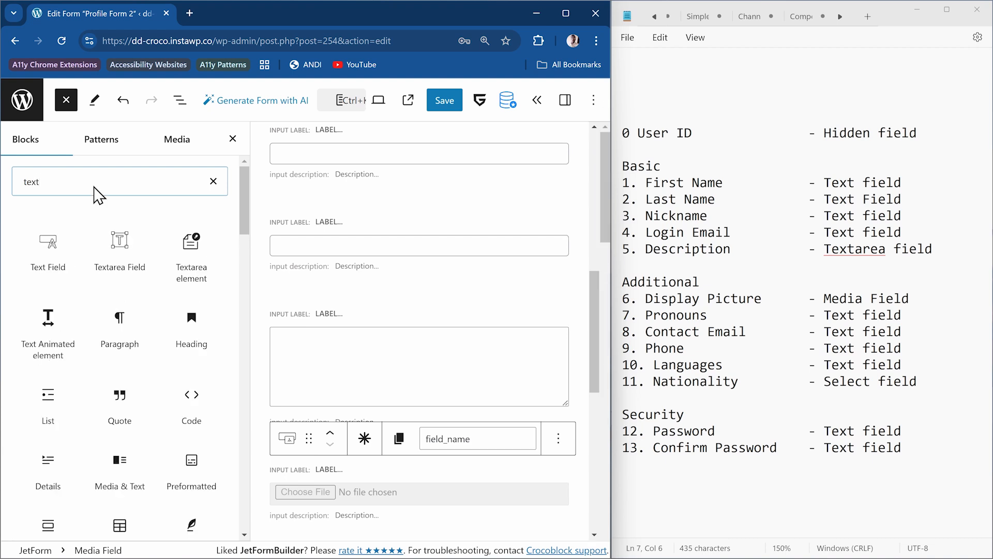
click(55, 255)
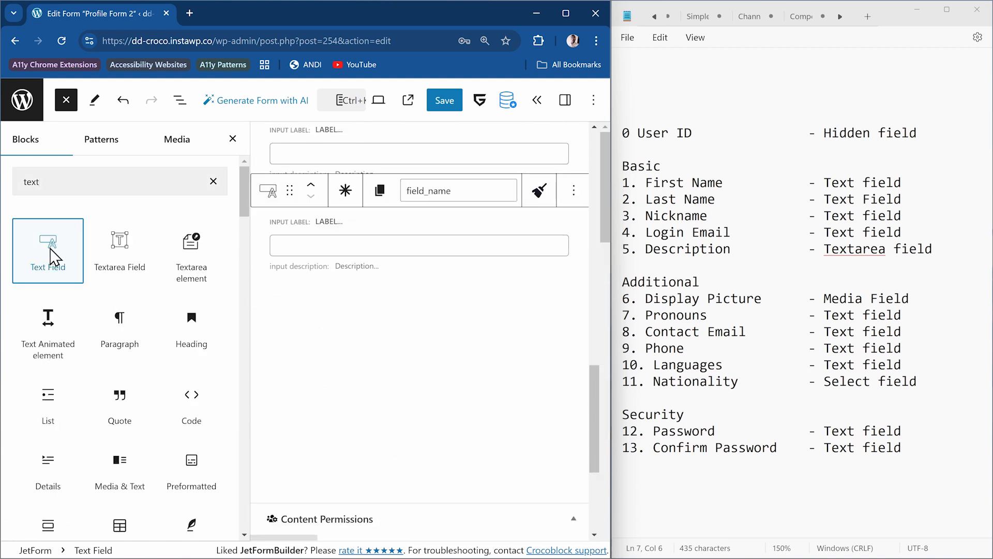
click(54, 255)
click(55, 255)
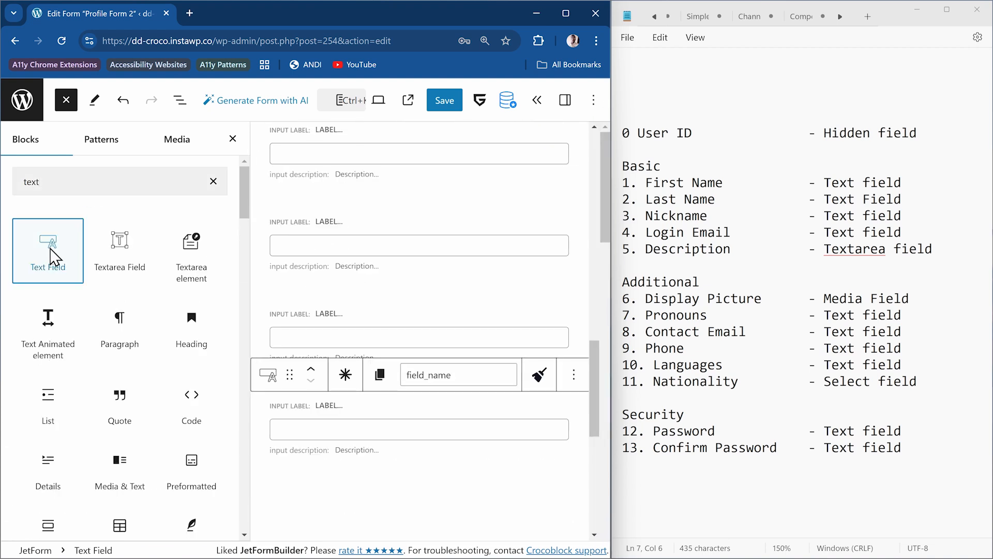
Step: Add a Select Field block for Nationality below the last Text Field
double_click(77, 188)
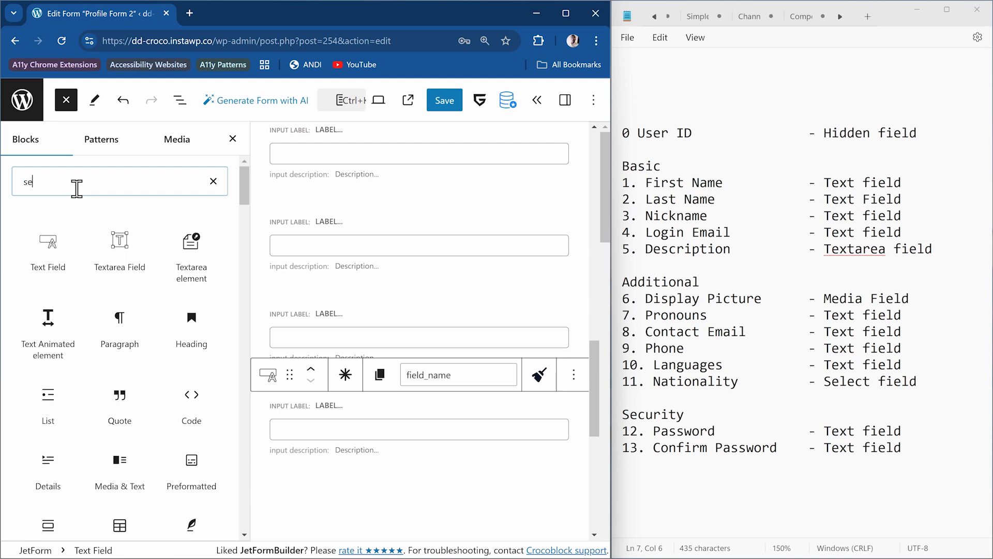
text(select)
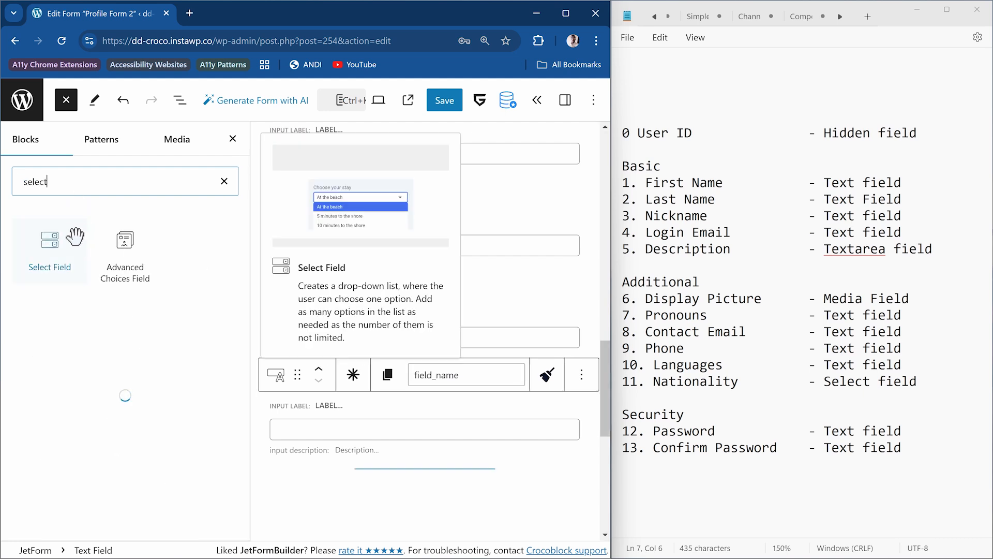
click(57, 245)
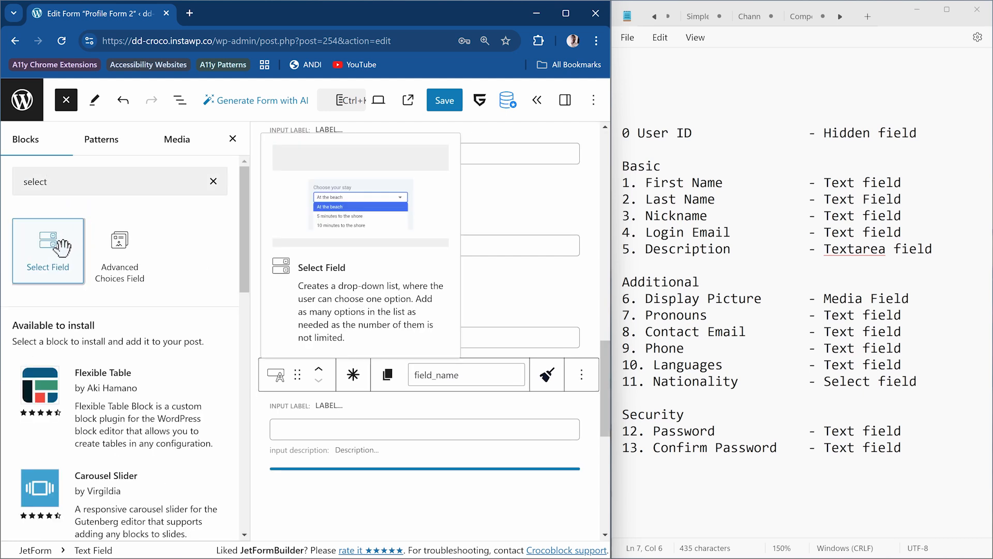
Step: Add two Text Field blocks for Password and Confirm Password at the form's end, and show the last one's block settings
double_click(116, 179)
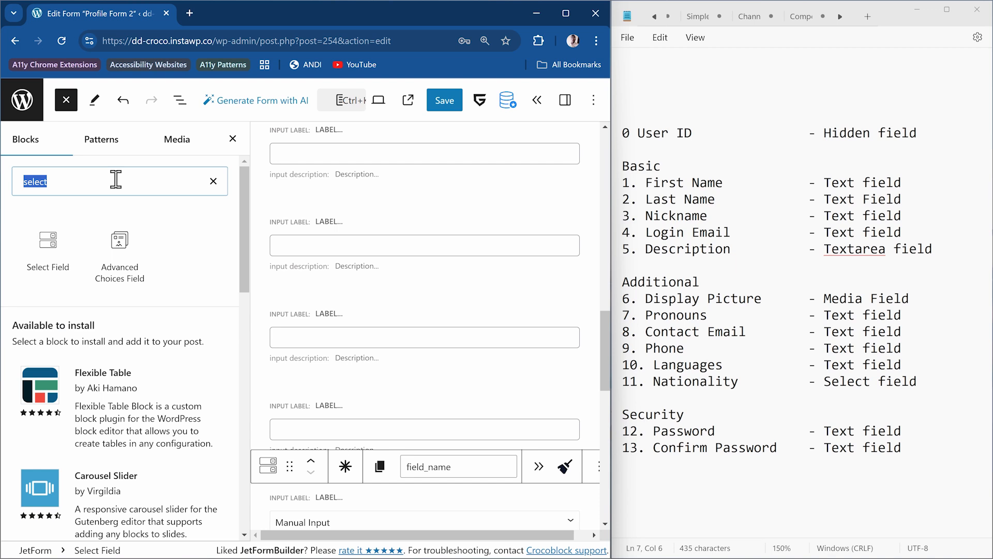
text(text)
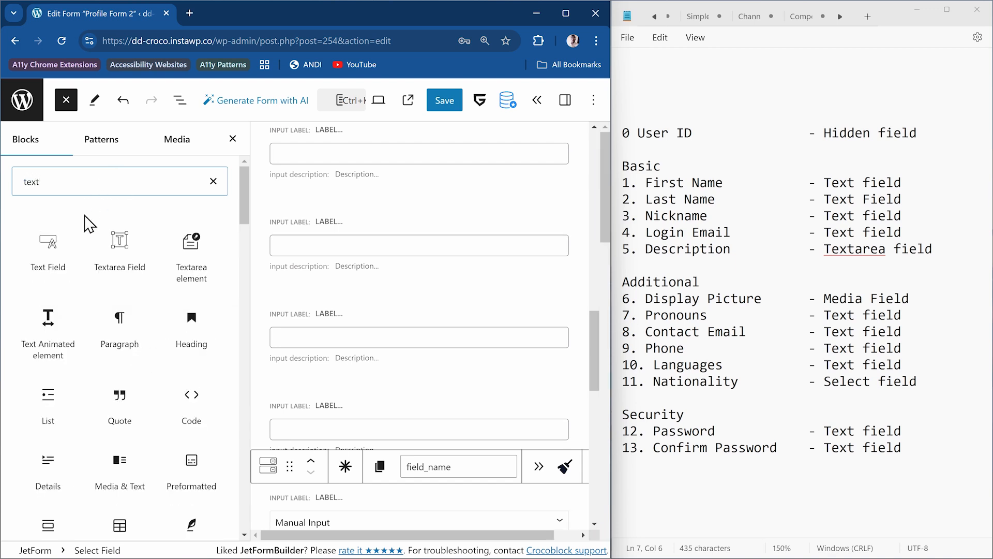
click(52, 239)
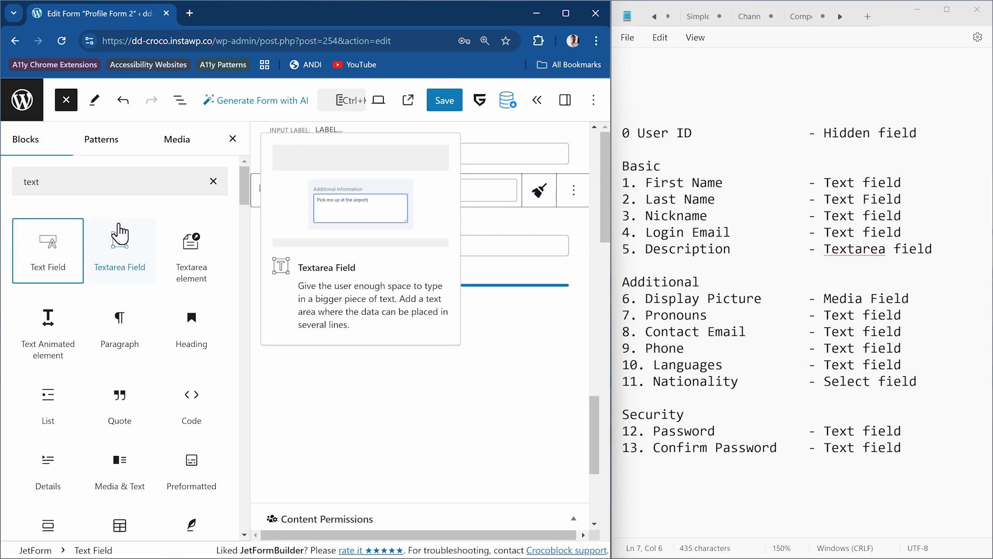
click(233, 139)
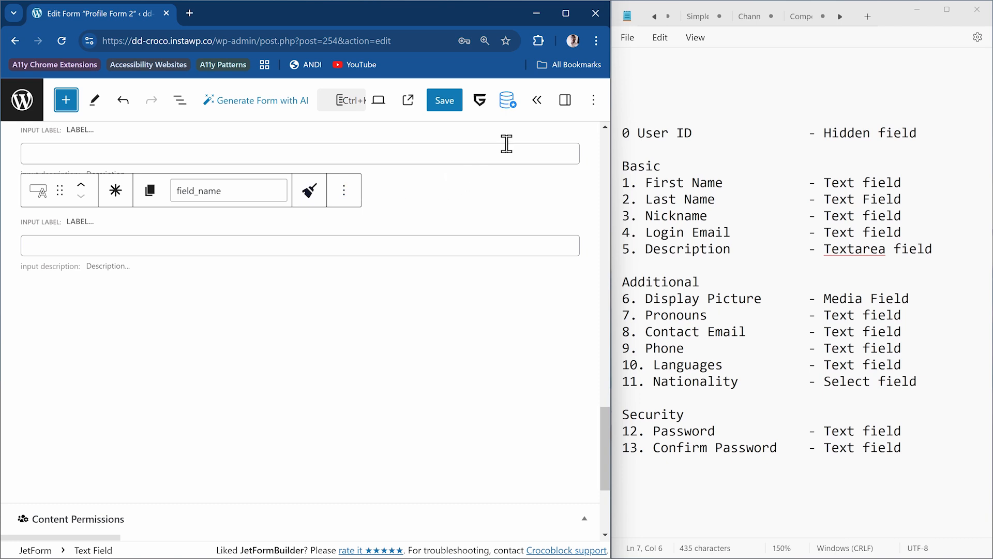
click(567, 104)
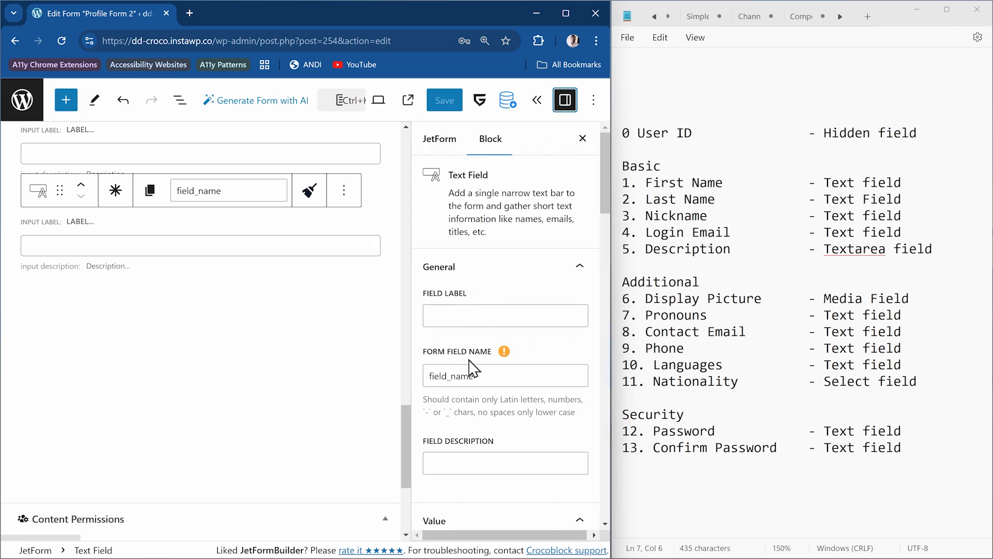
Step: Delete the empty Paragraph block above the hidden field at the start of the form
scroll(271, 368, up, 15)
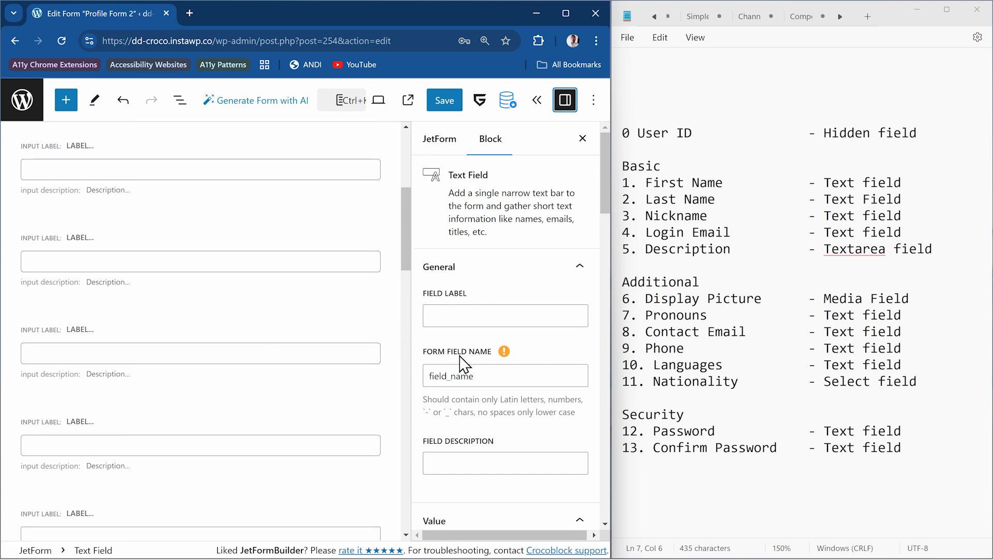
scroll(160, 350, up, 5)
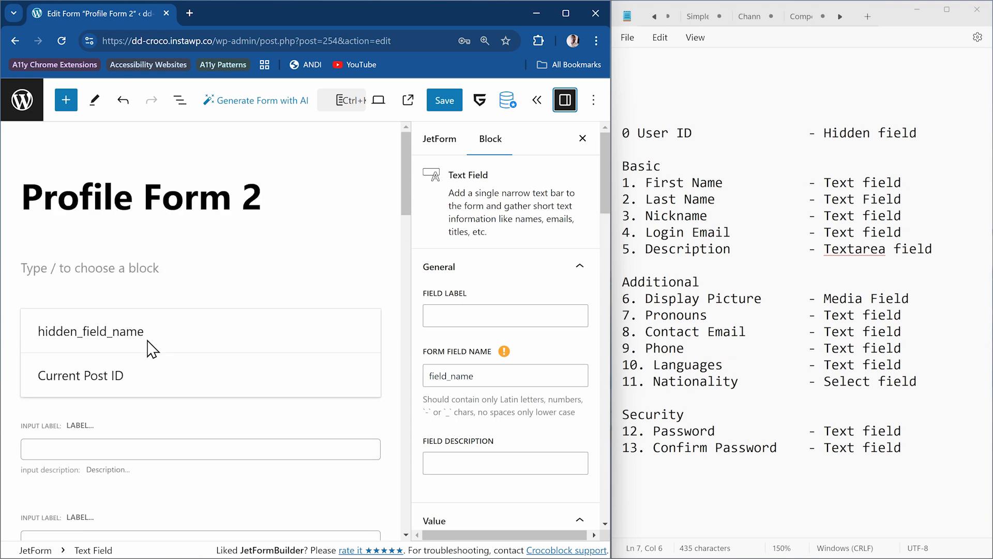
click(198, 338)
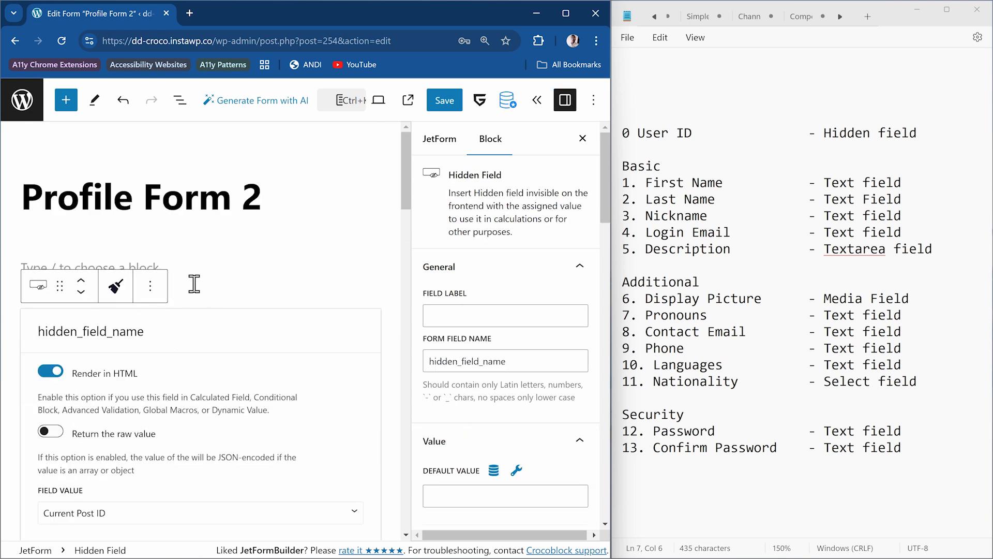
click(181, 101)
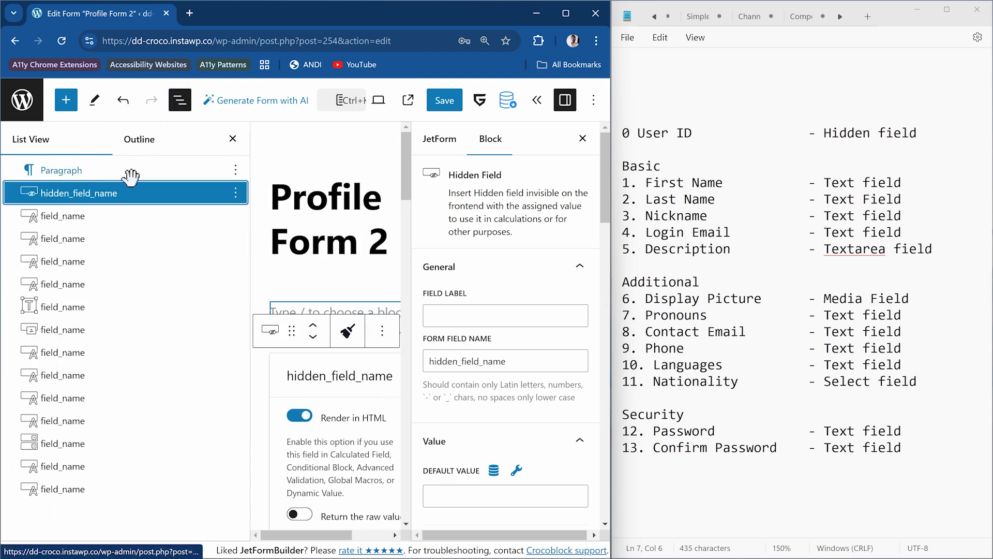
click(237, 191)
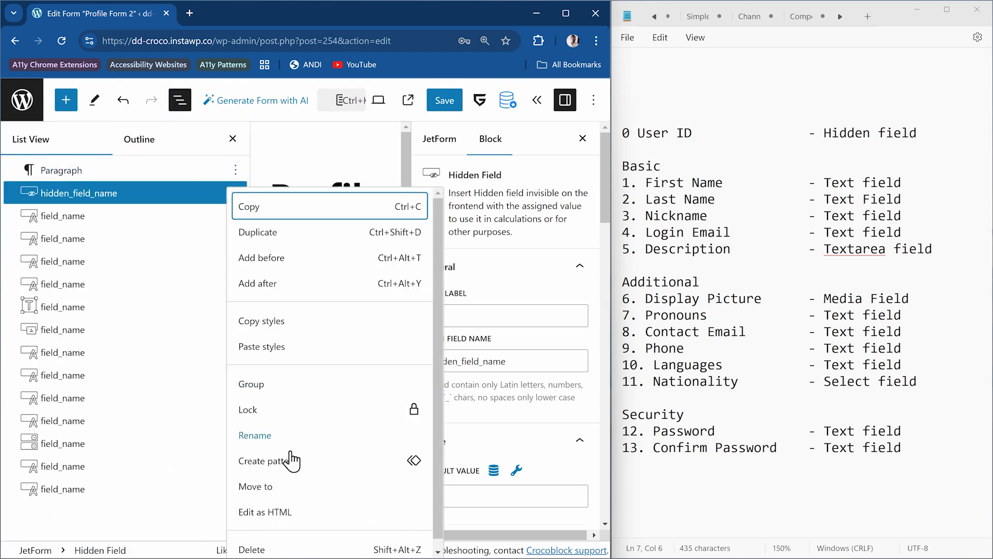
click(287, 547)
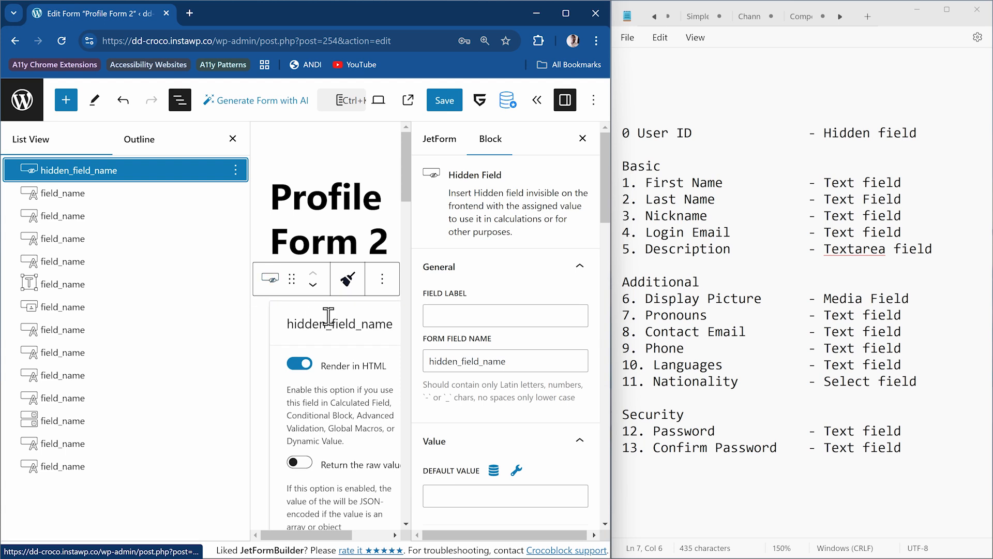
click(233, 140)
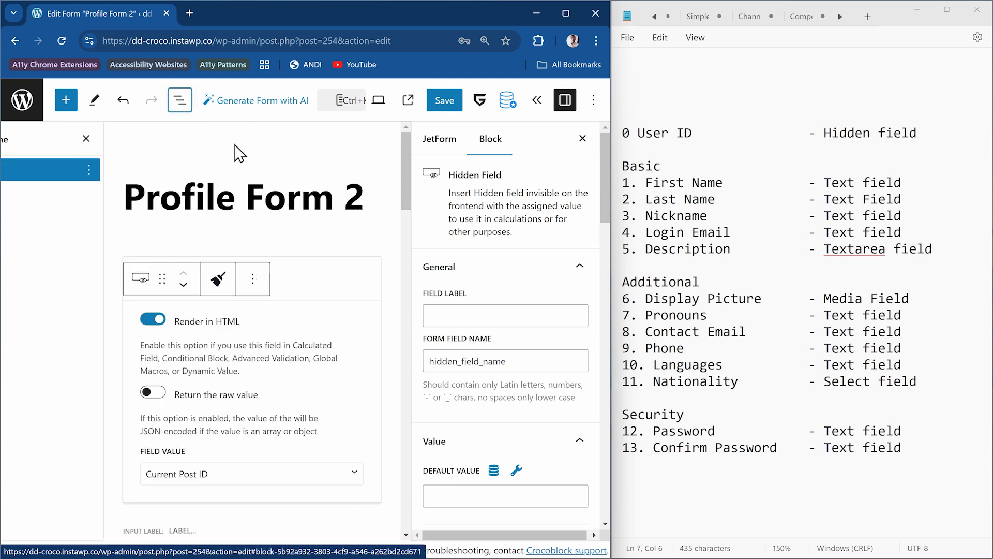
Step: Set the hidden field's label to "User ID", copied from the notes, and its form field name to user_id
click(171, 303)
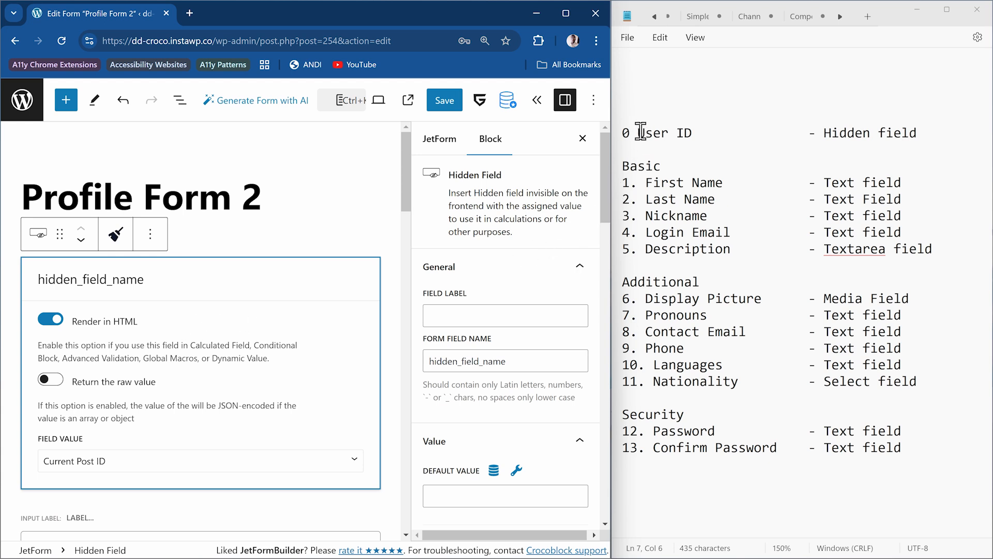
drag(641, 132, 696, 134)
key(ctrl+c)
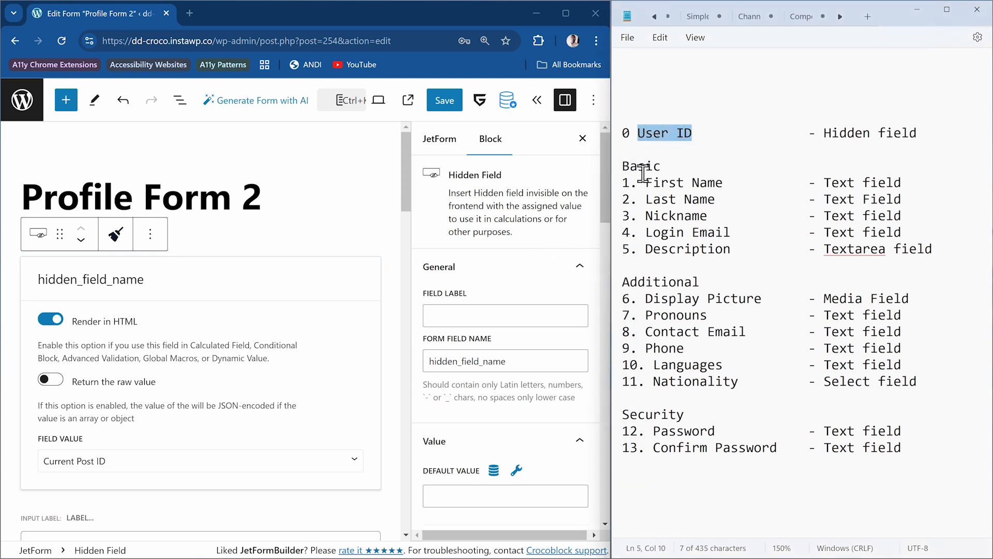
click(475, 315)
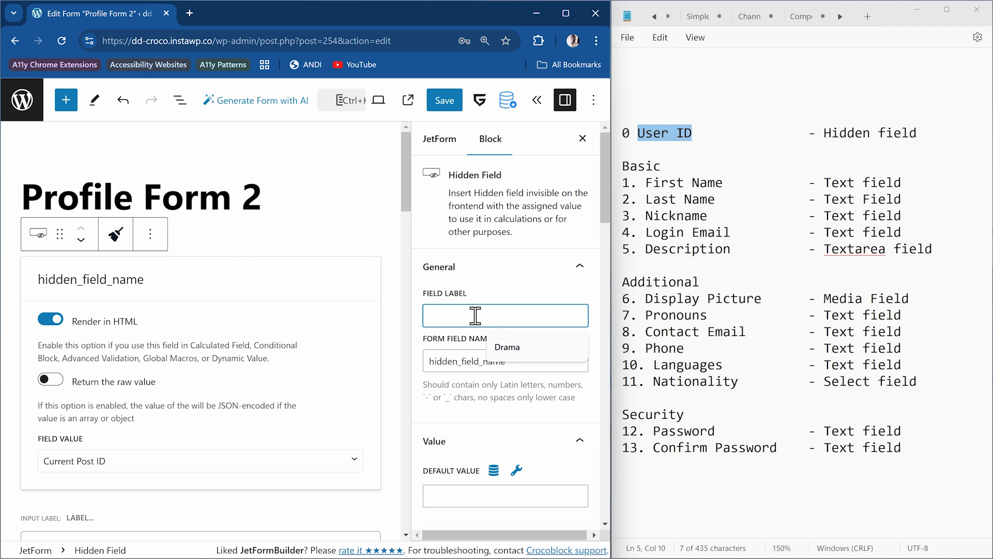
key(ctrl+v)
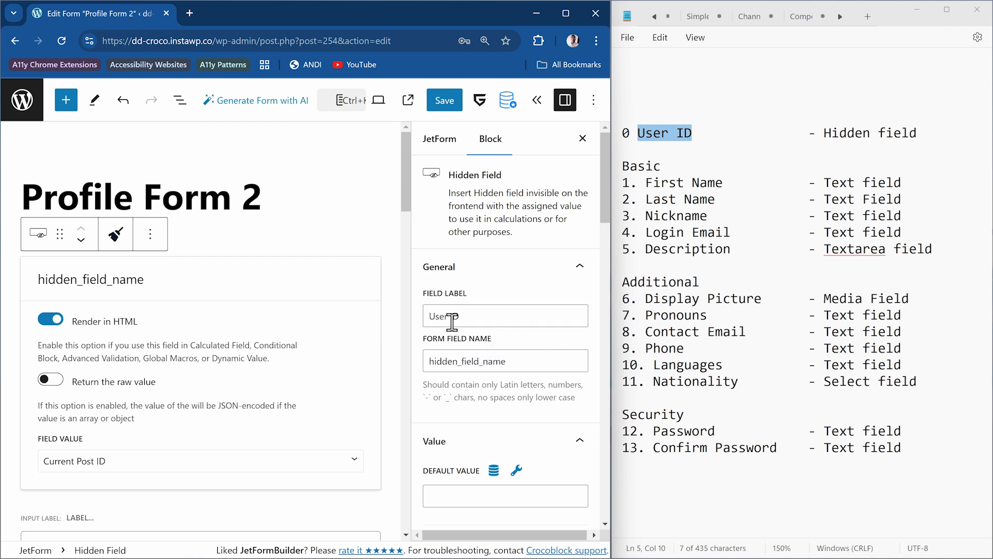
click(514, 360)
double_click(515, 365)
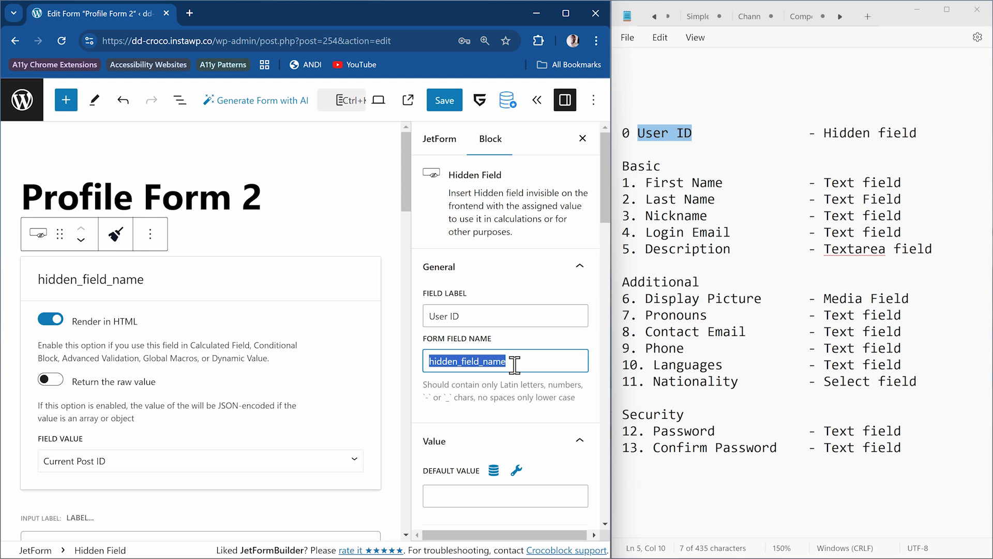
text(user_id)
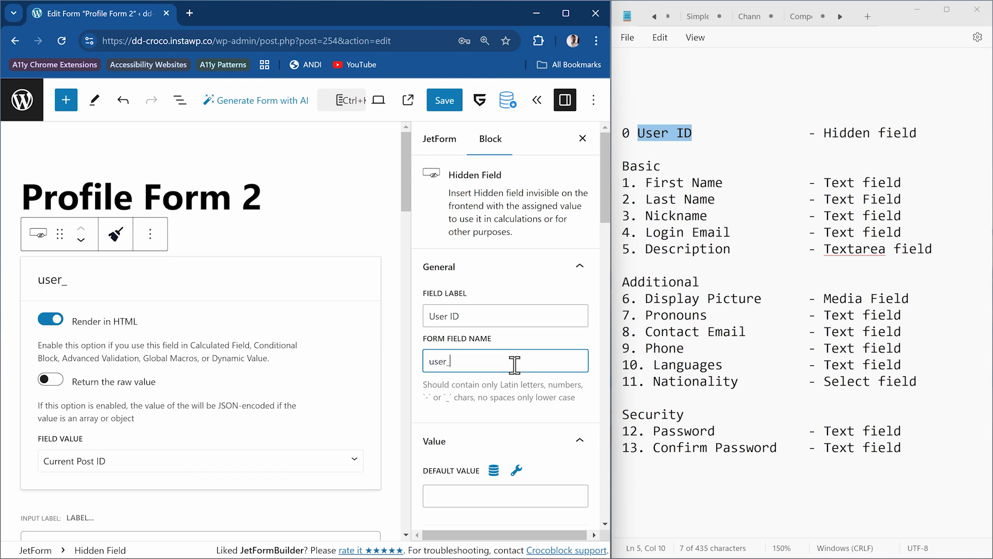
click(377, 330)
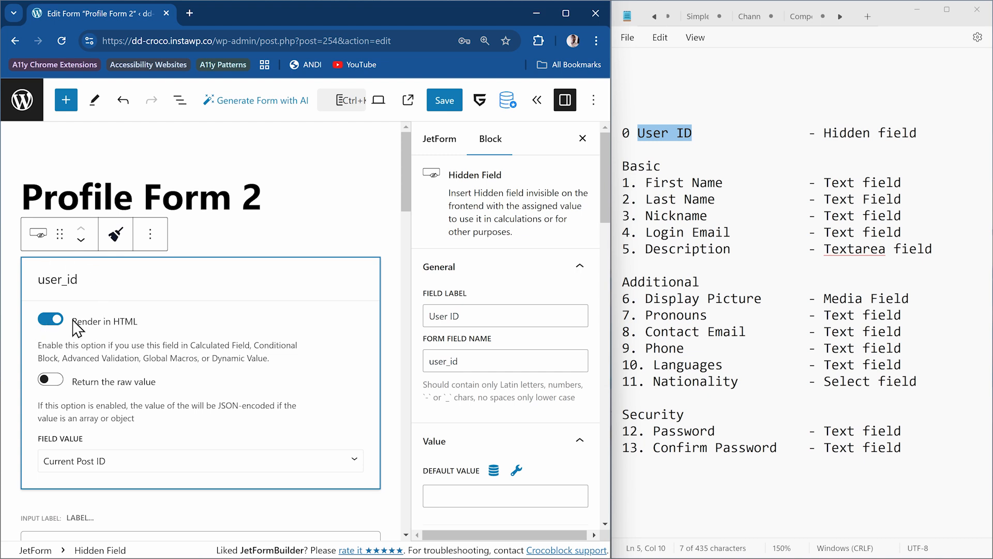
Step: Turn off Render in HTML for the user_id hidden field and set its field value to Current User ID
click(47, 319)
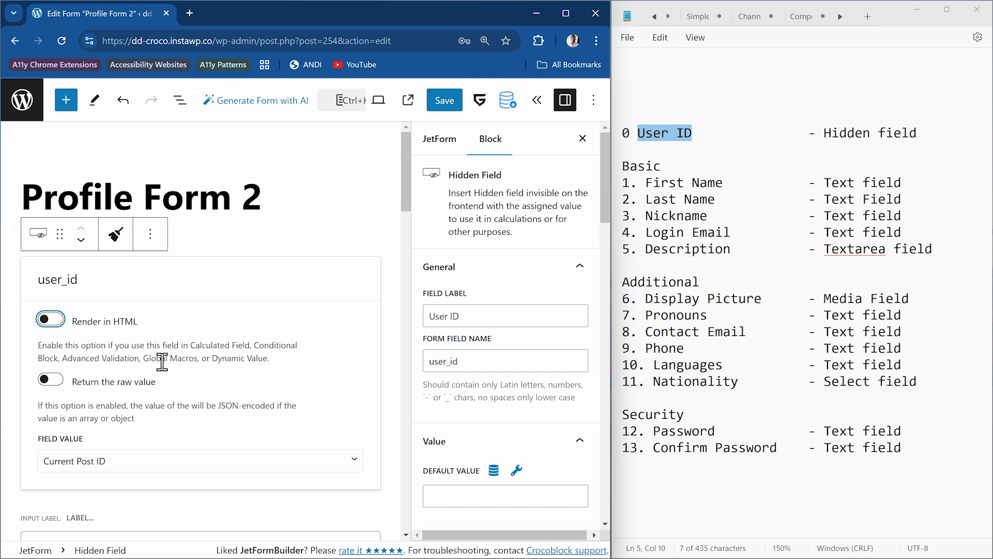
click(82, 471)
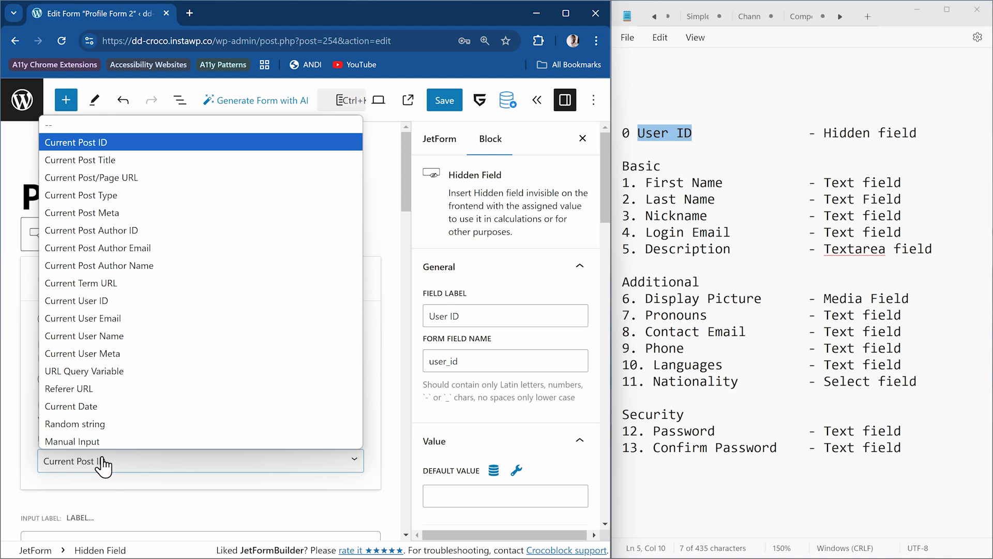
click(122, 304)
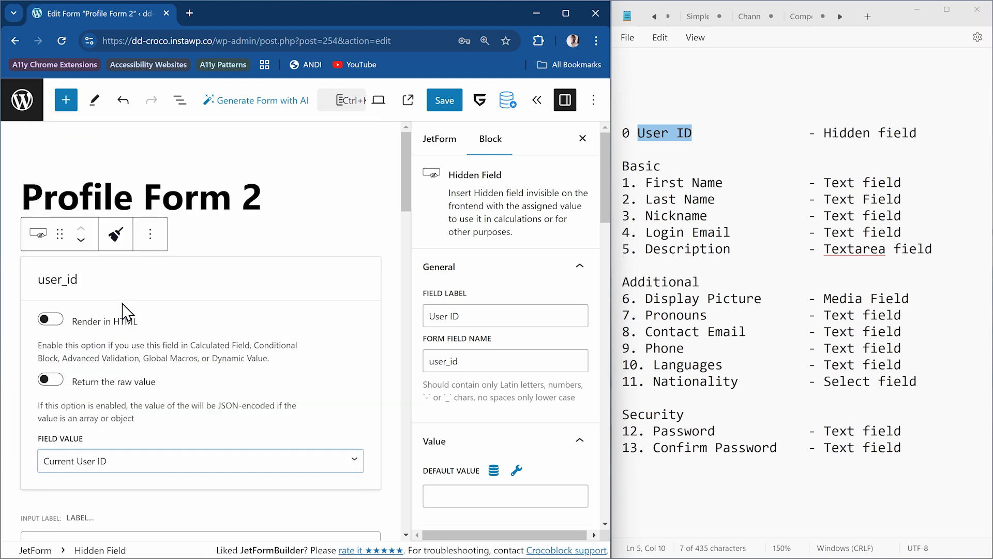
scroll(310, 400, down, 1)
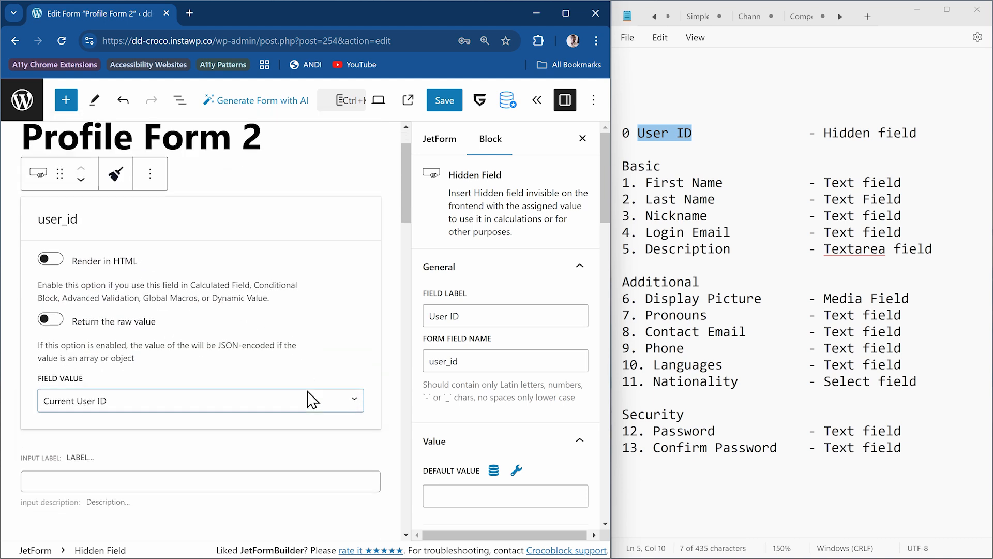
scroll(310, 400, down, 1)
scroll(509, 380, down, 4)
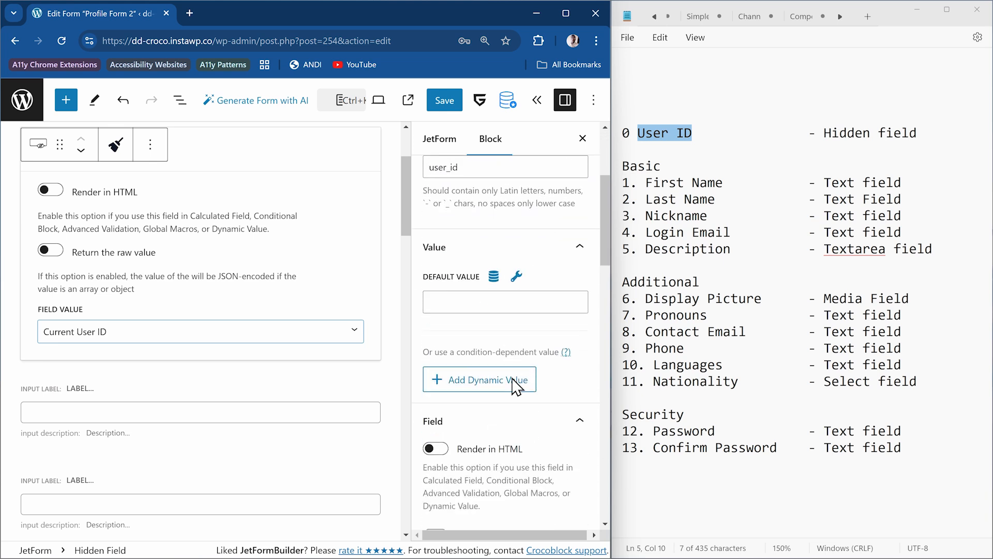
scroll(513, 385, down, 5)
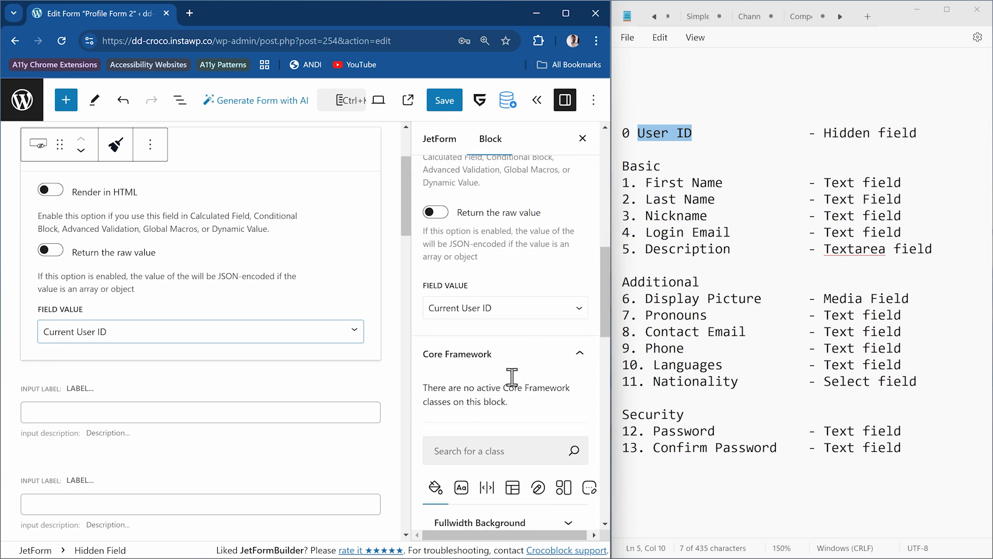
scroll(512, 377, down, 2)
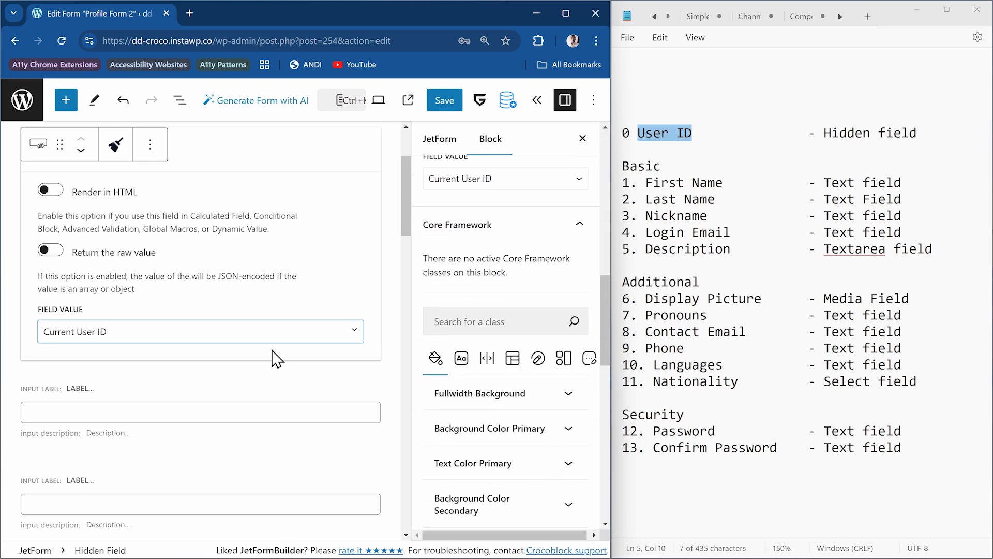
Step: Label the first Text Field below the hidden field "First name"
click(162, 396)
scroll(516, 321, up, 6)
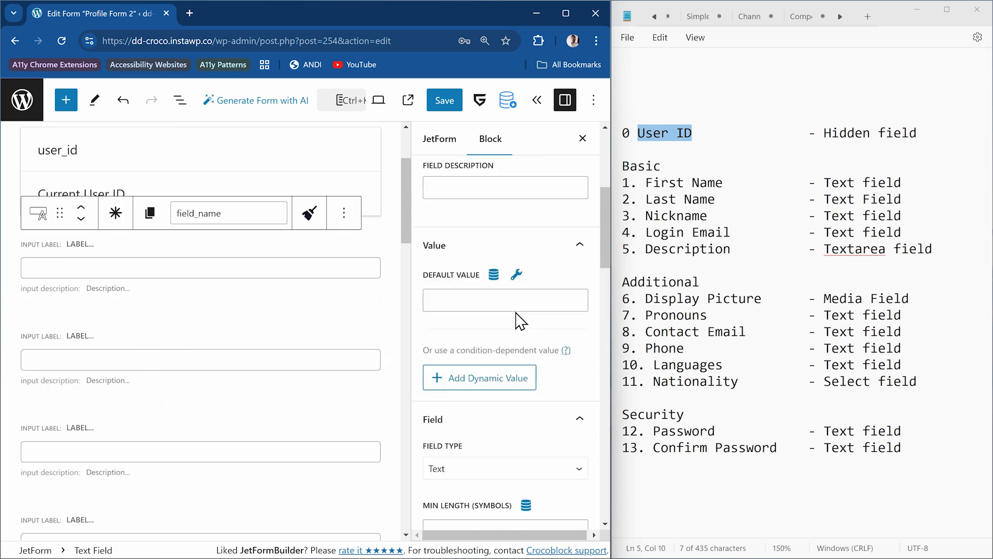
scroll(520, 320, up, 3)
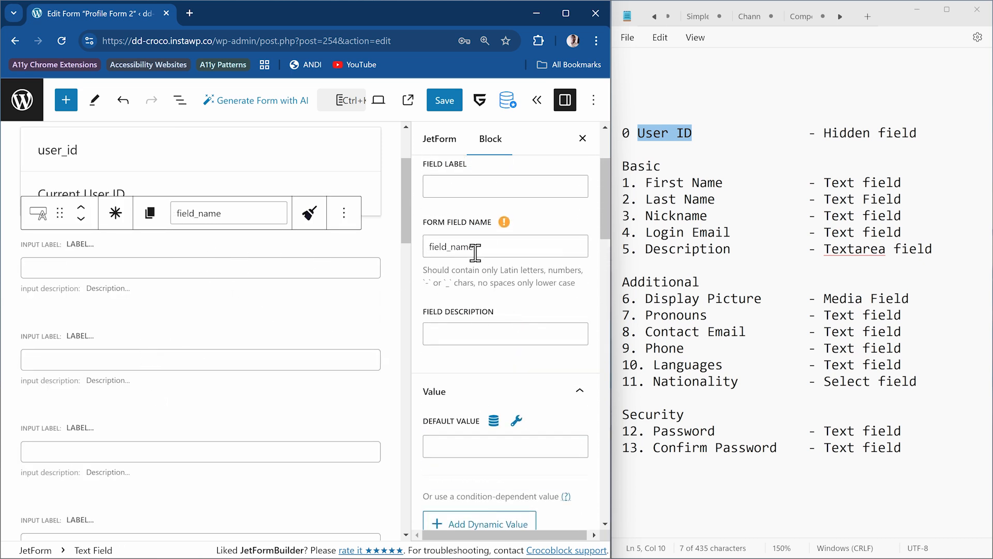
scroll(475, 252, up, 3)
click(473, 312)
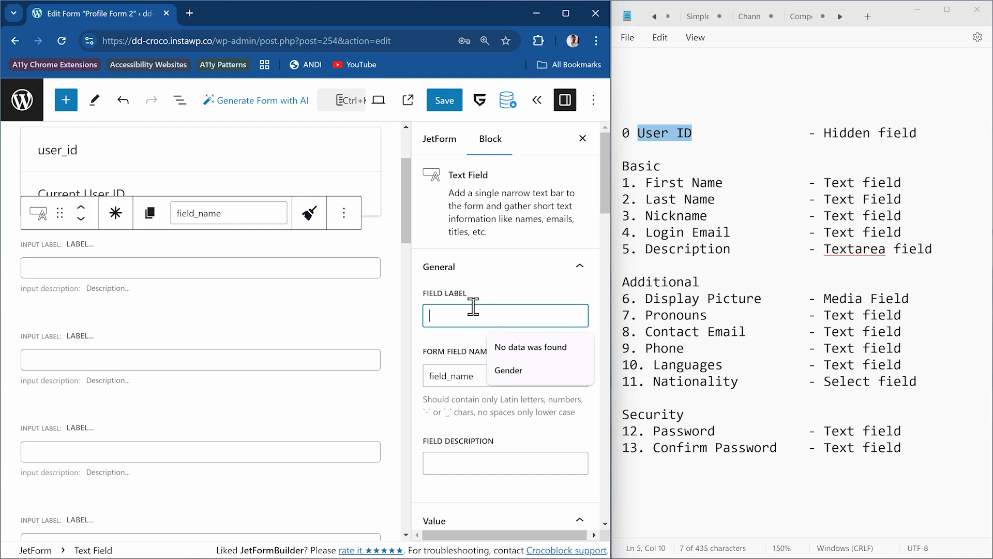
text(First name)
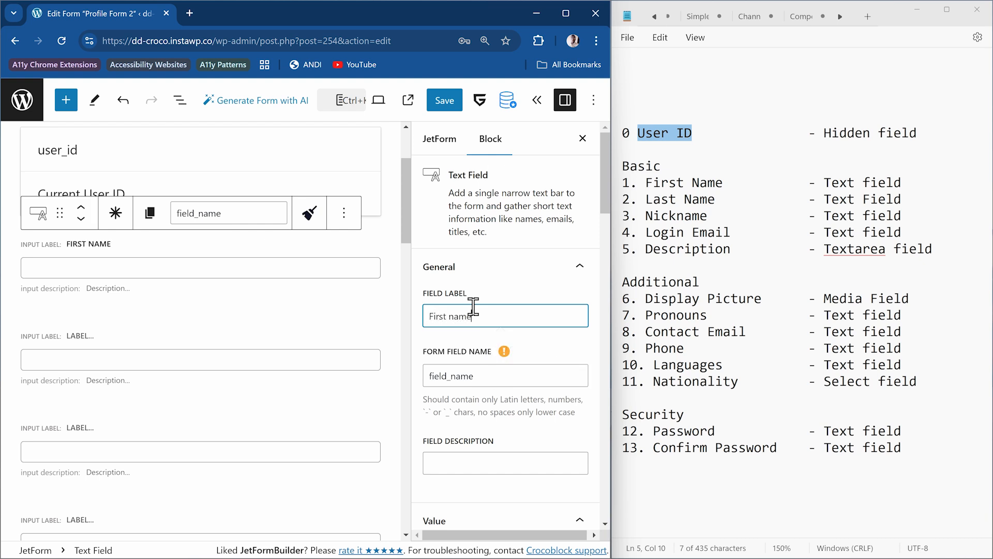
click(536, 367)
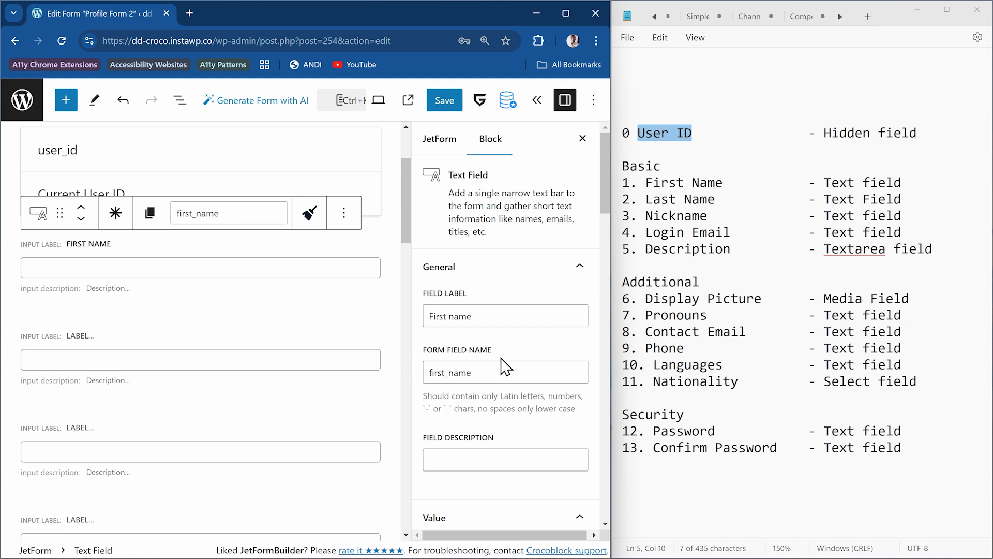
Step: Label the Text Field below First name "Last name"
click(205, 343)
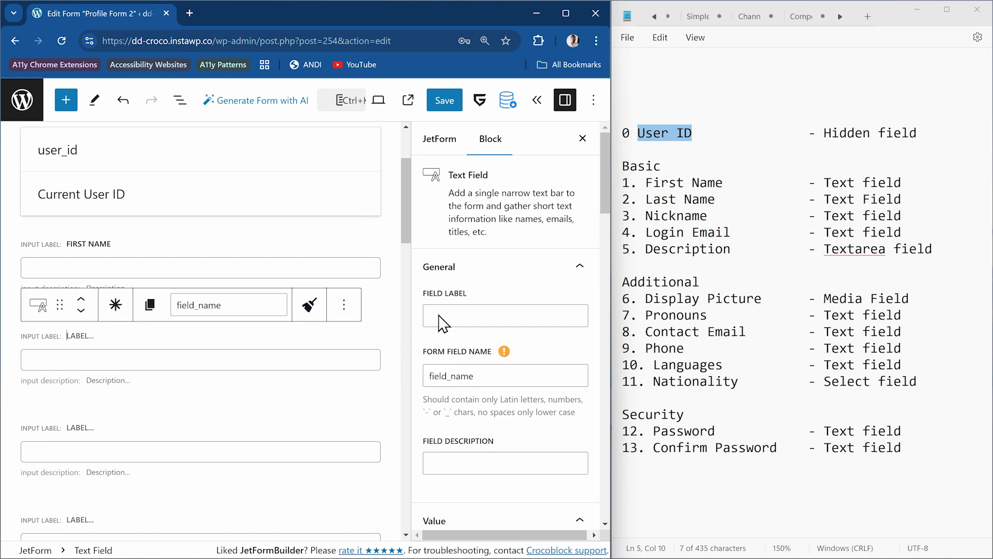
click(490, 312)
text(La)
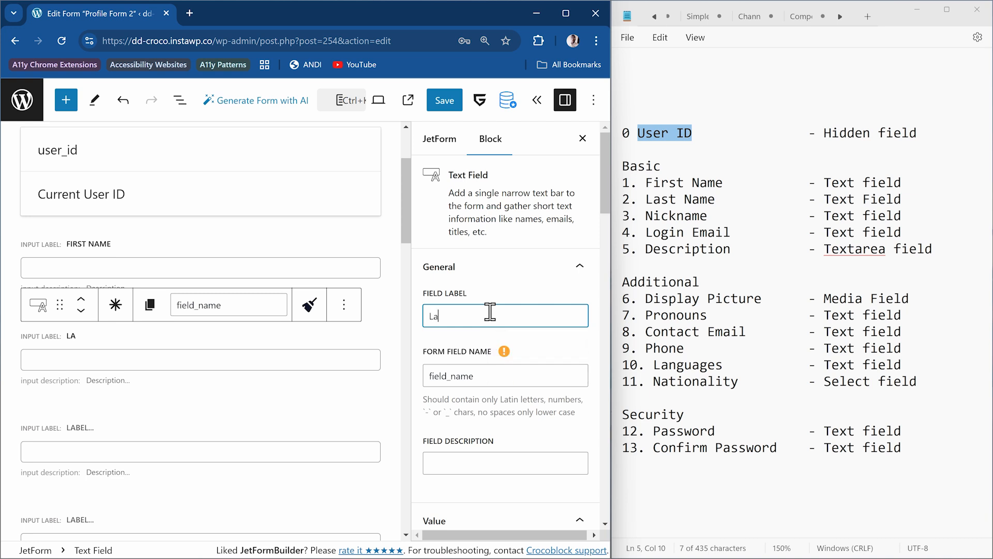
text(st name)
click(540, 345)
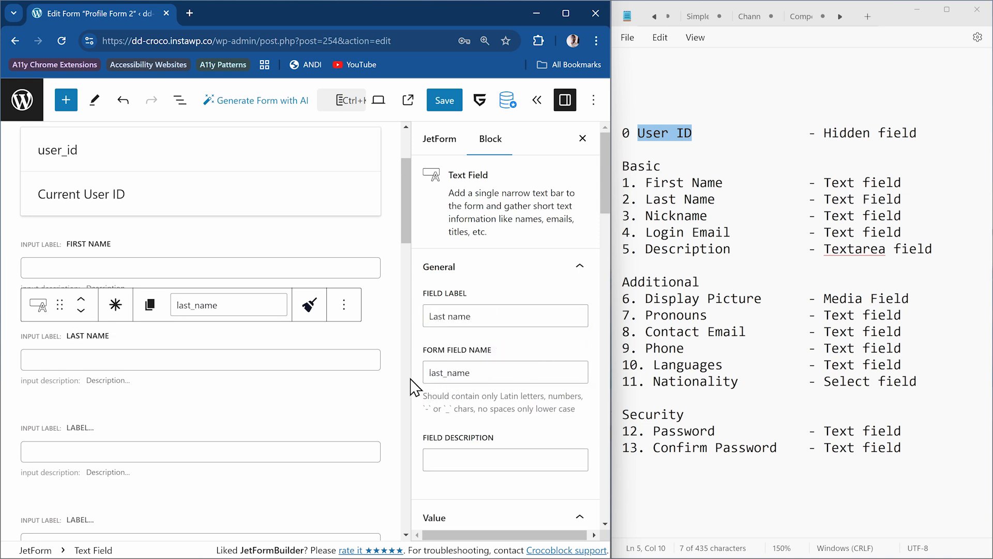
Step: Label the Text Field below Last name "Nickname"
click(178, 438)
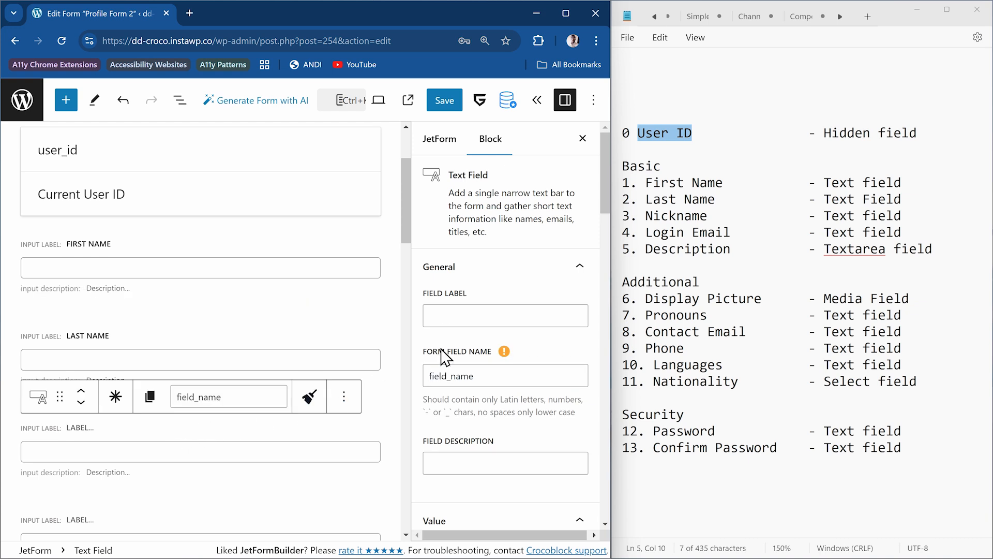
click(480, 311)
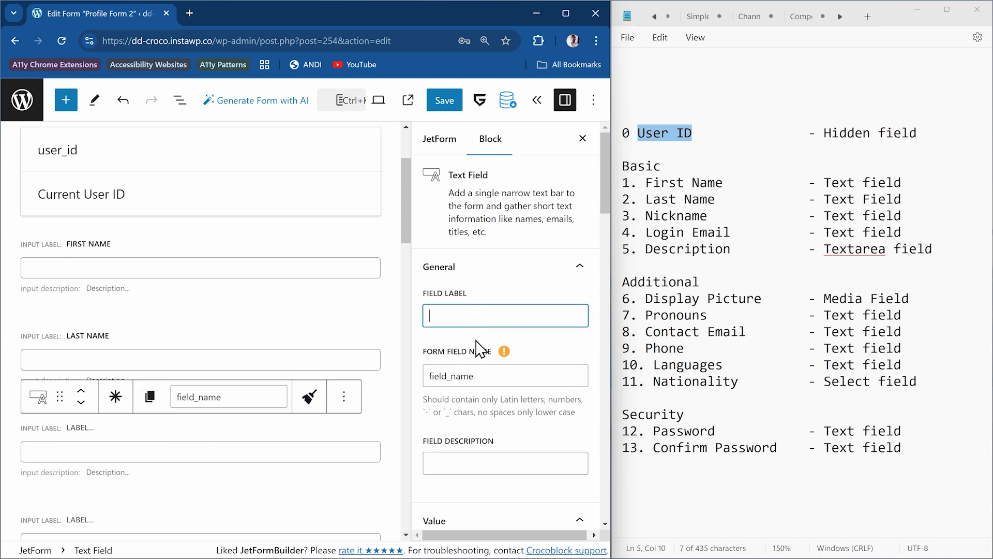
text(Nickname)
click(546, 367)
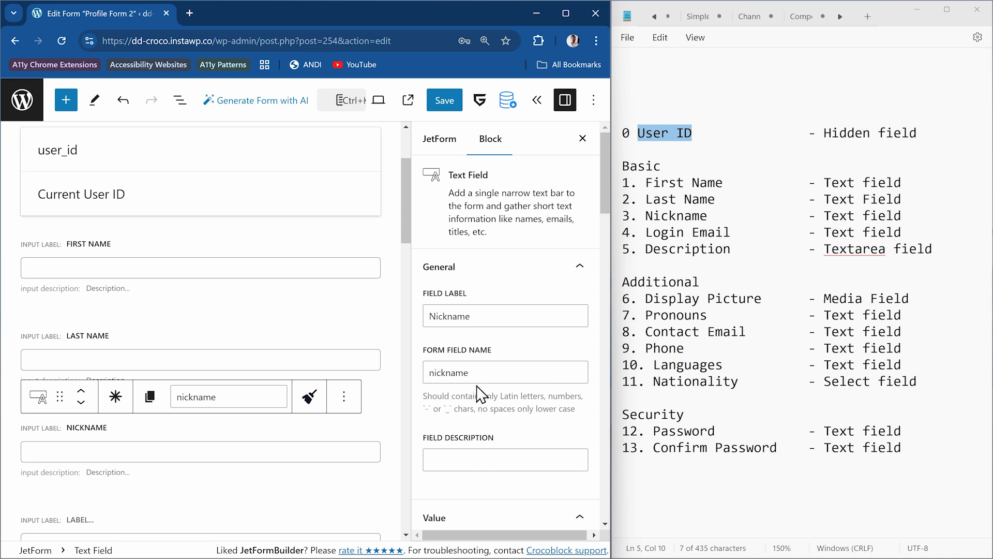
Step: Label the Text Field below Nickname "Login email"
scroll(295, 442, down, 1)
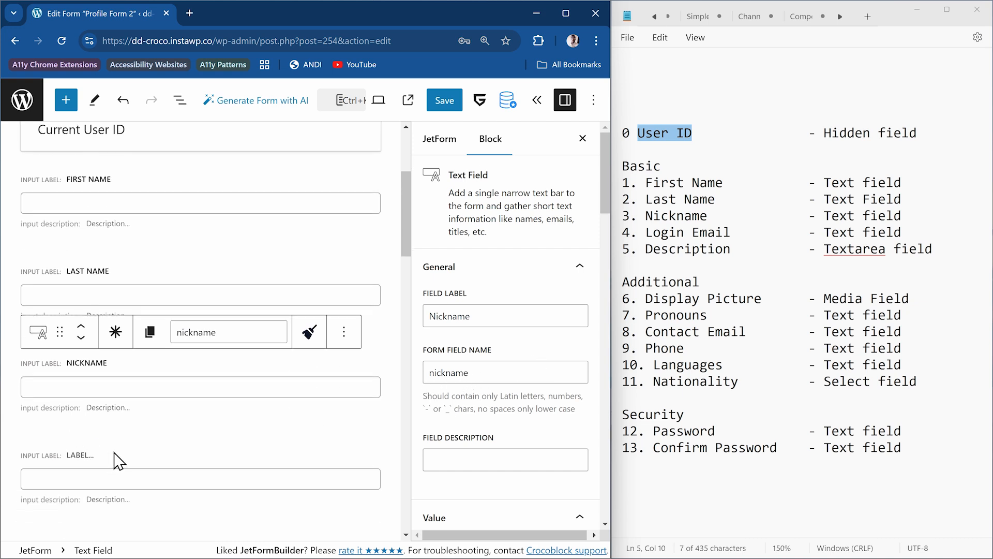
click(115, 461)
click(484, 315)
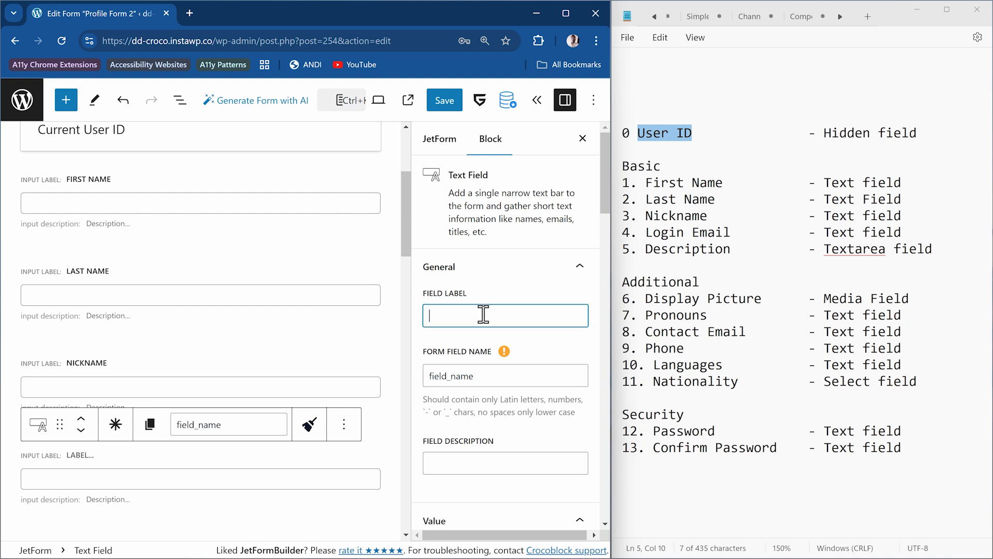
text(Login email)
click(553, 349)
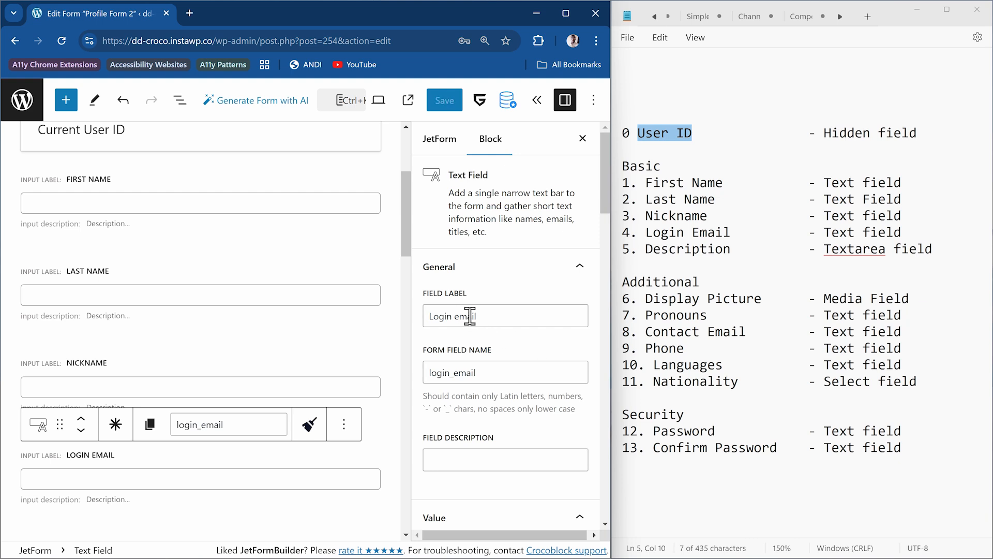
Step: Set the field type of the Login email Text Field to Email
scroll(507, 316, down, 5)
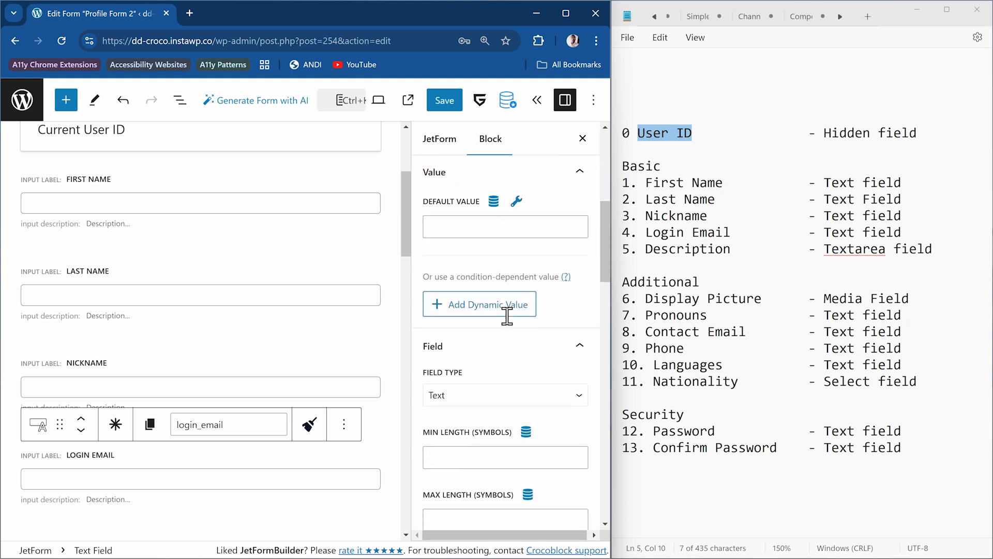
scroll(507, 316, down, 1)
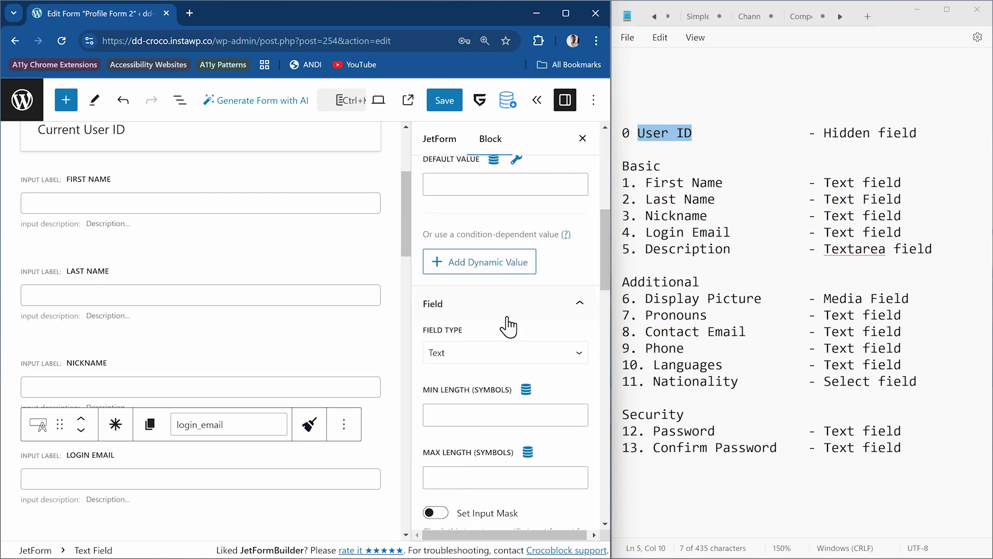
click(450, 358)
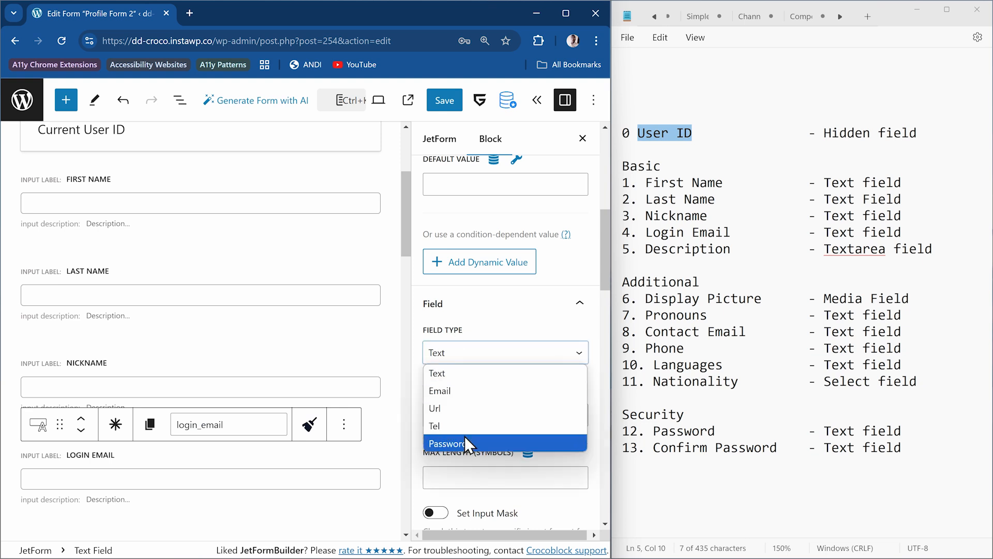
click(462, 394)
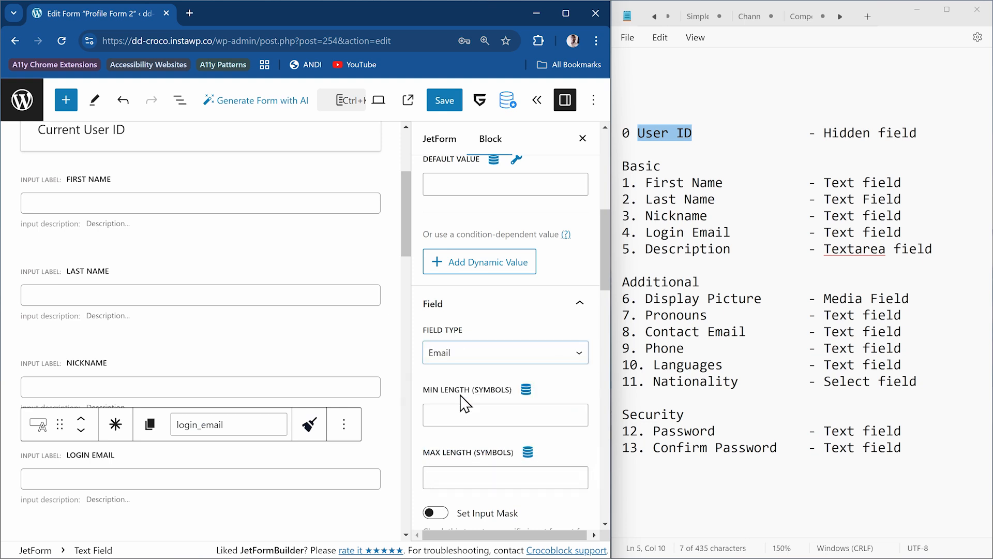
Step: Label the Textarea Field below Login email "Description"
scroll(337, 372, down, 1)
scroll(337, 371, down, 3)
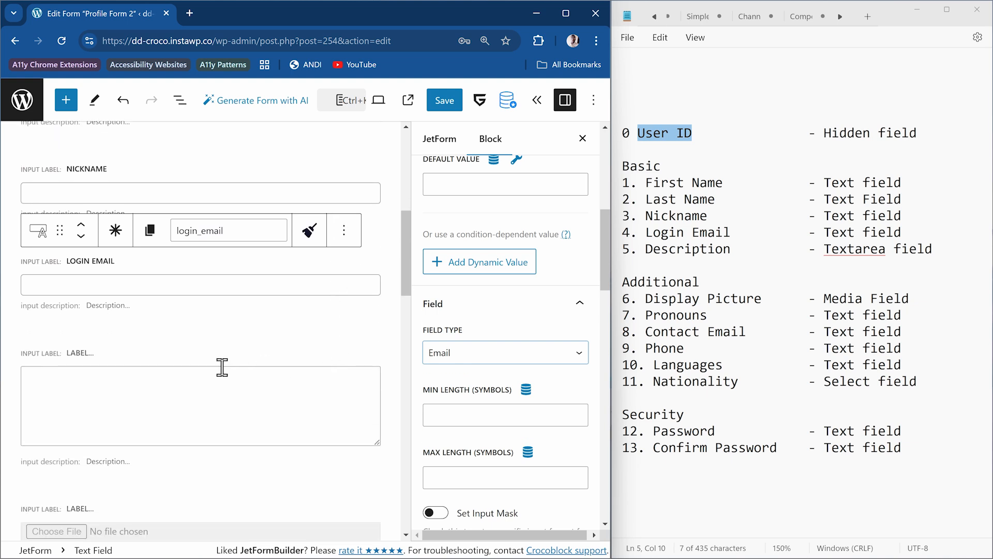
click(161, 371)
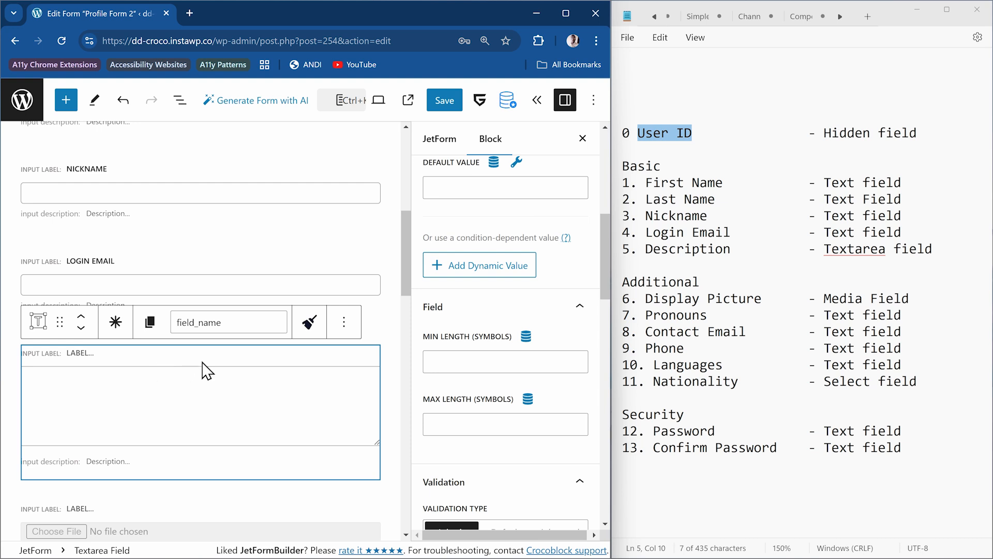
scroll(475, 339, up, 7)
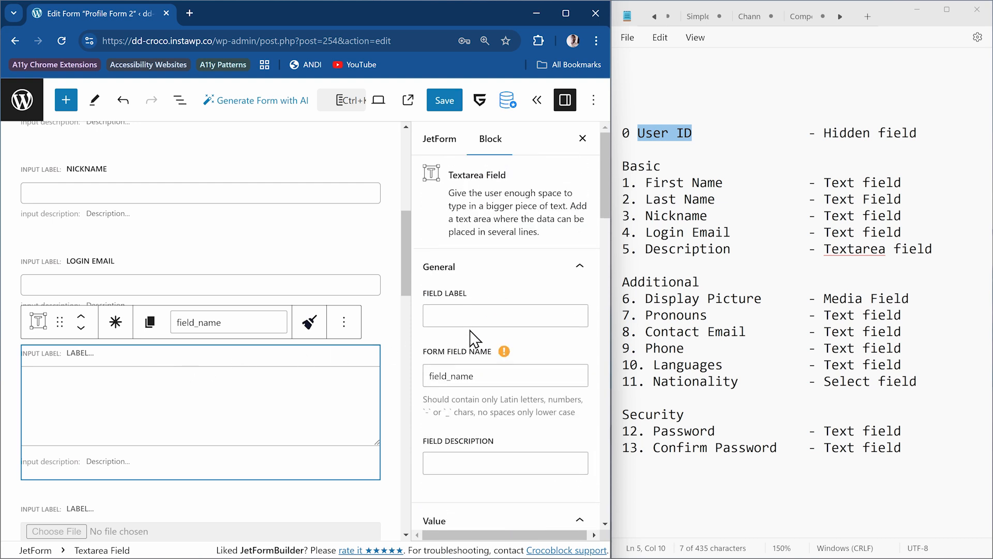
click(449, 316)
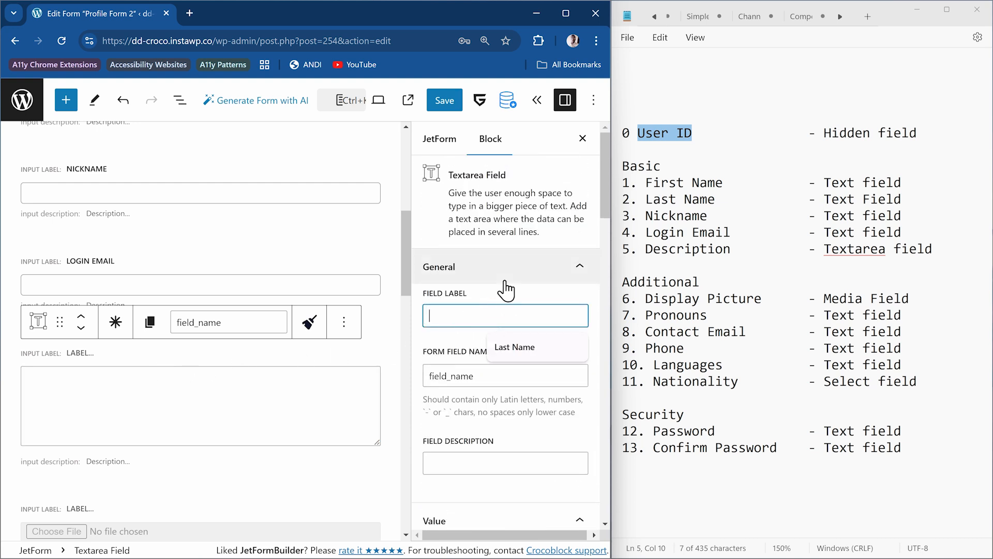
text(Descript)
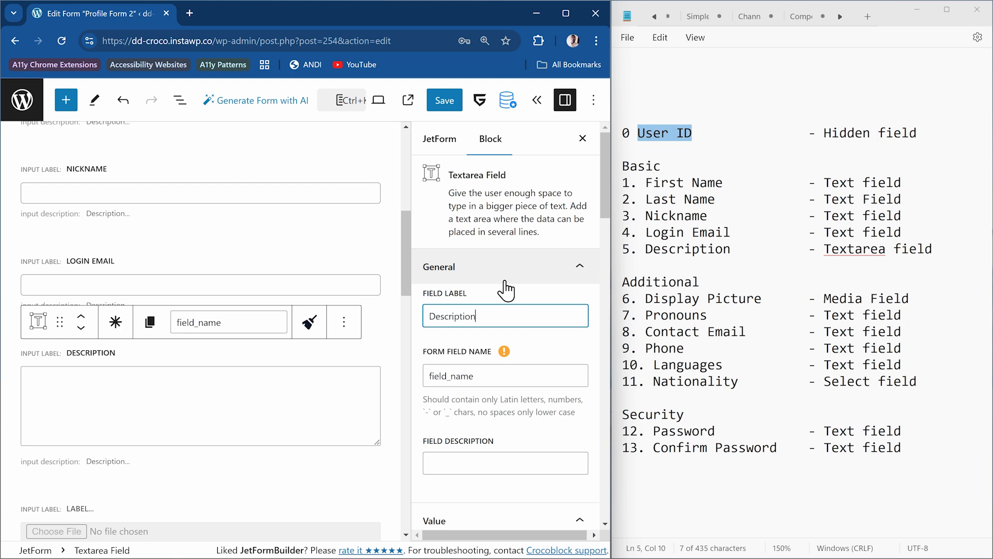
text(ion)
click(566, 346)
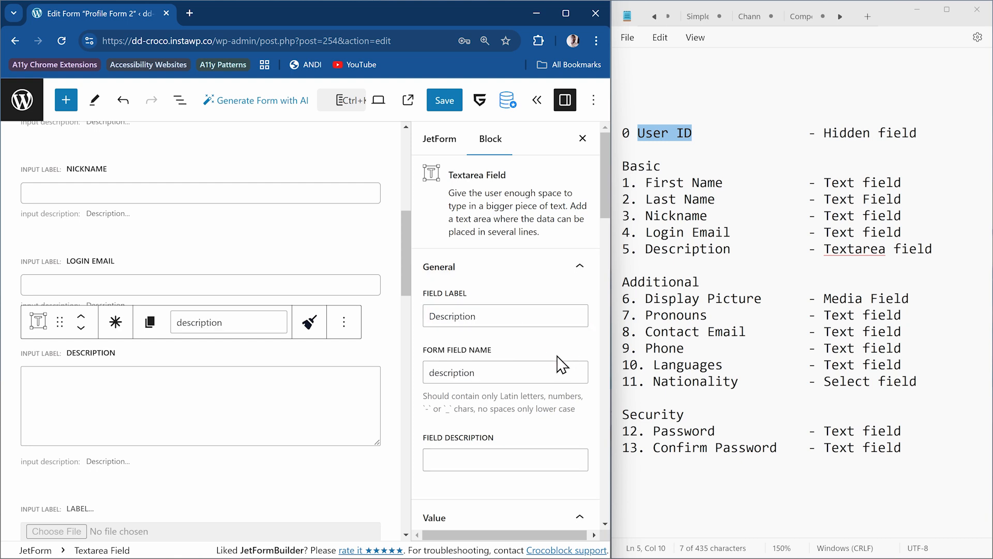
Step: Label the Media Field below Description "Display Picture"
scroll(562, 362, down, 1)
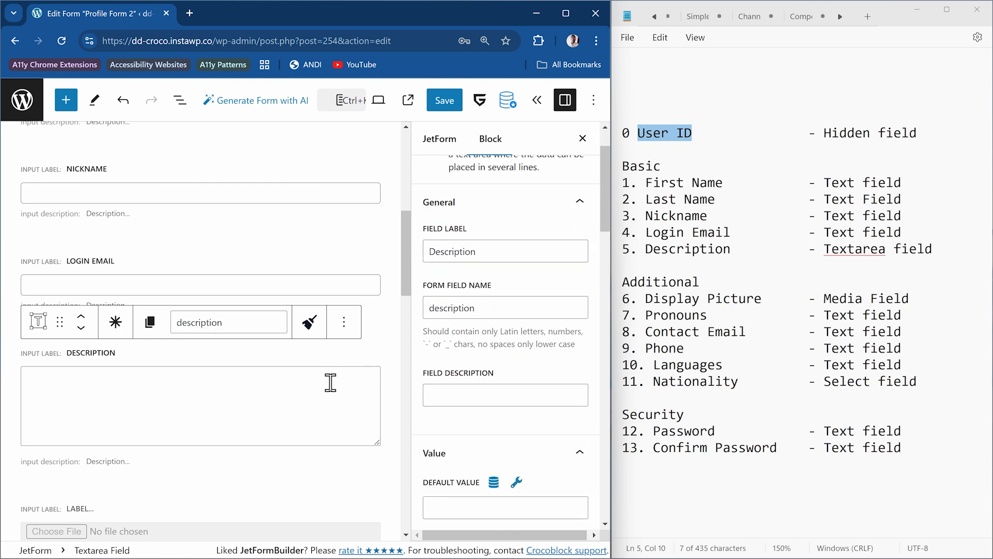
scroll(287, 384, down, 2)
scroll(287, 383, down, 2)
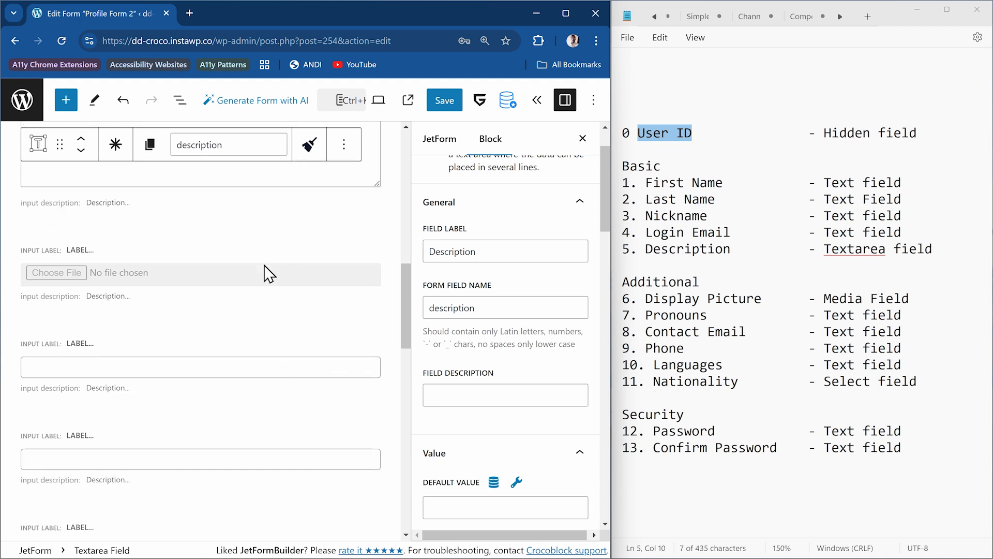
click(161, 261)
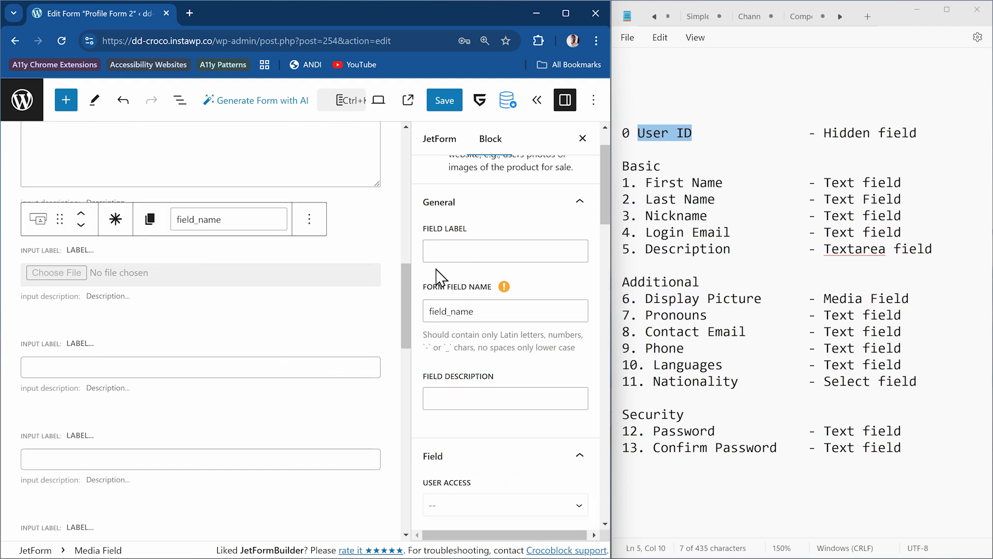
click(467, 253)
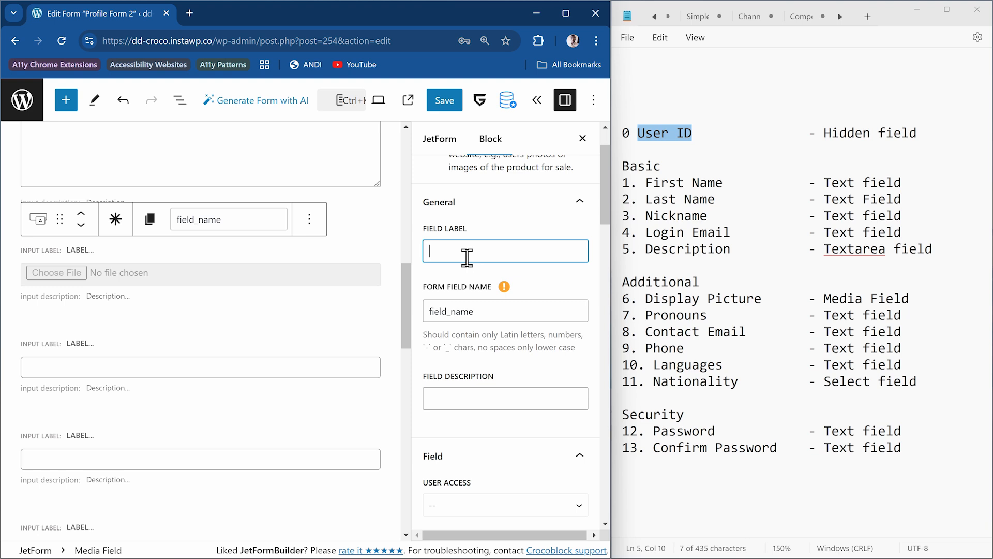
text(Display Picture)
click(550, 288)
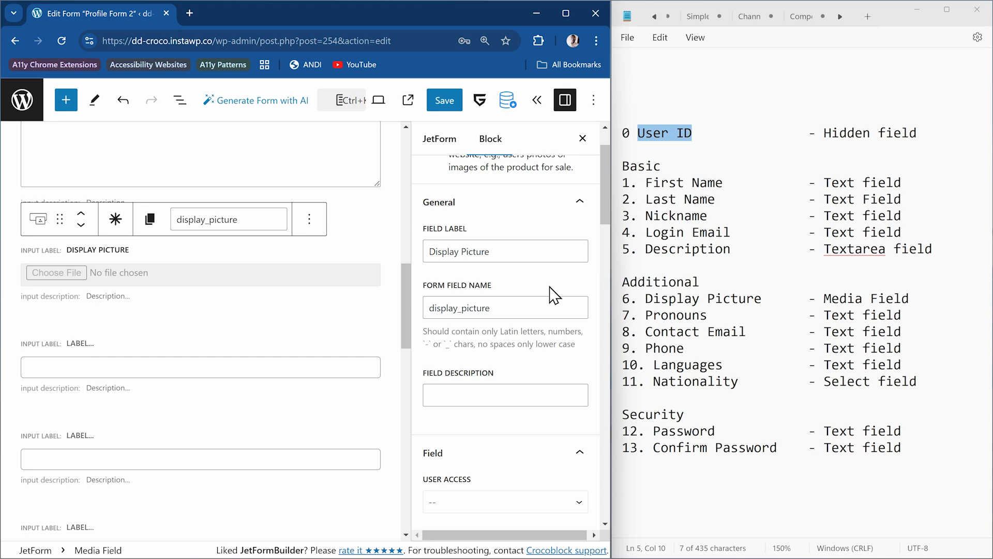
Step: Set the Display Picture field's user access to "Any registered user" and enable Insert attachment
scroll(549, 297, down, 4)
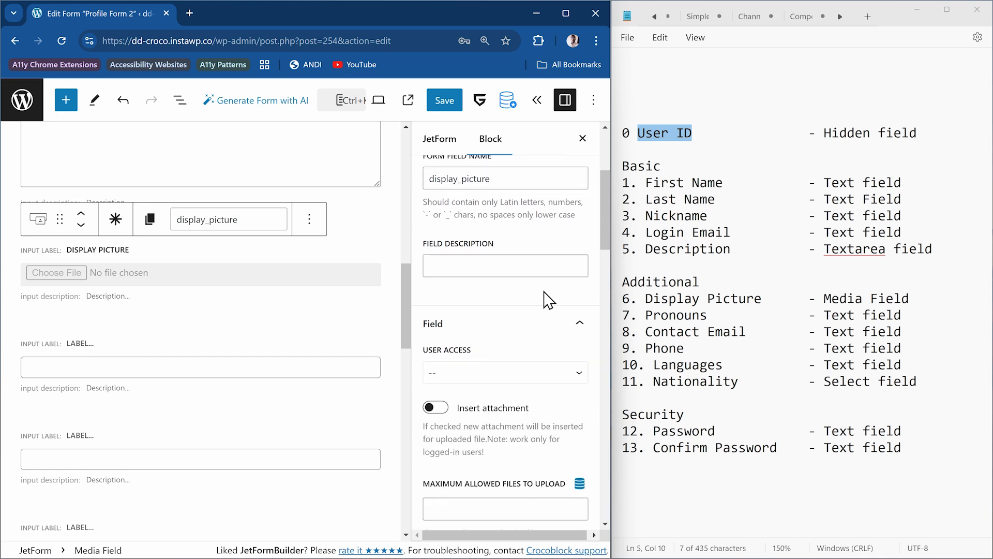
scroll(549, 299, down, 1)
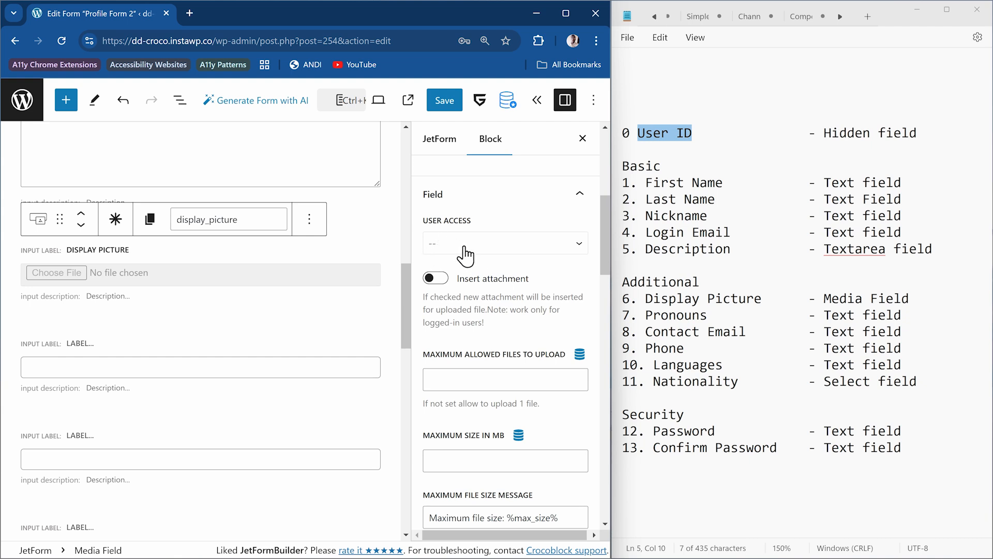
click(505, 247)
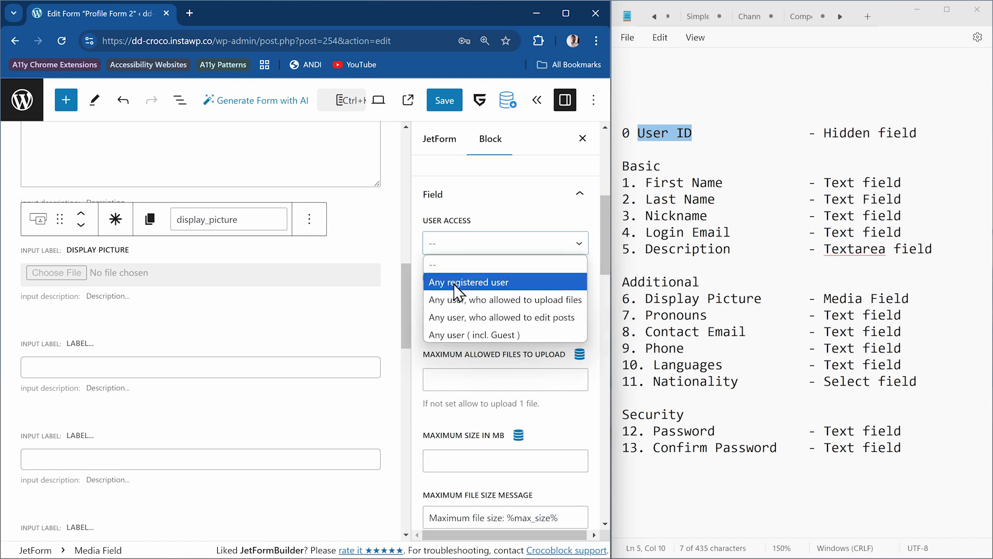
click(520, 283)
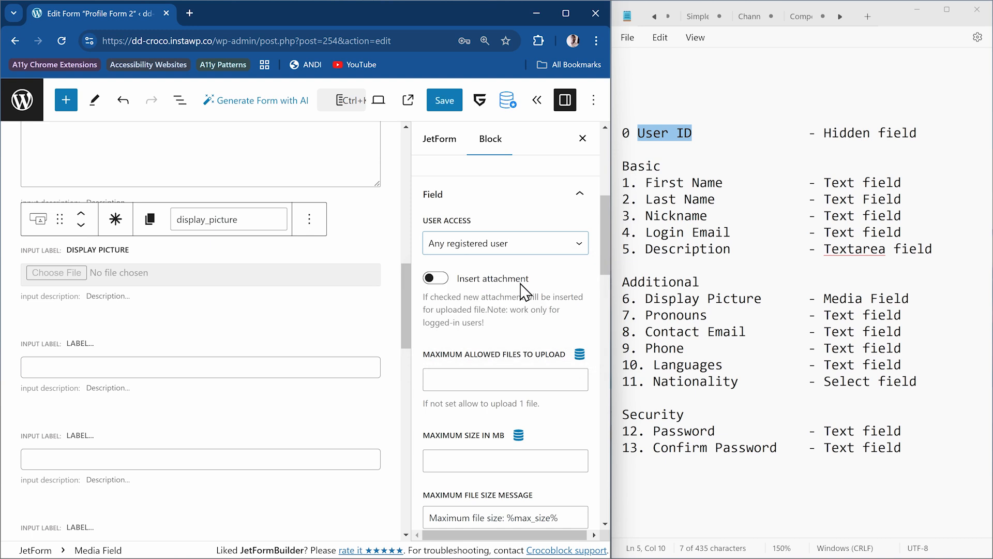
click(433, 282)
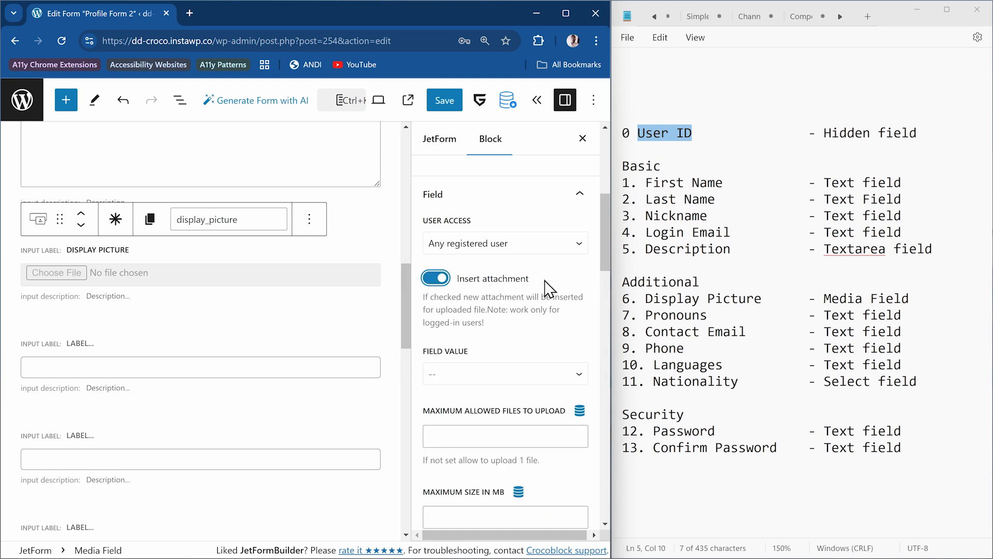
Step: Set the Display Picture field's value to Attachment ID and its maximum upload size to 2 MB
scroll(544, 288, down, 2)
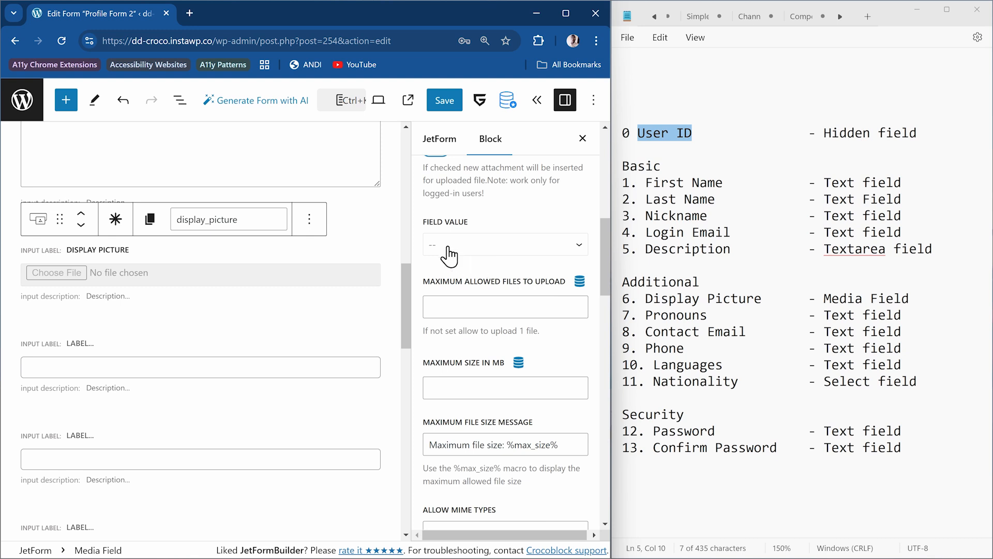
click(467, 252)
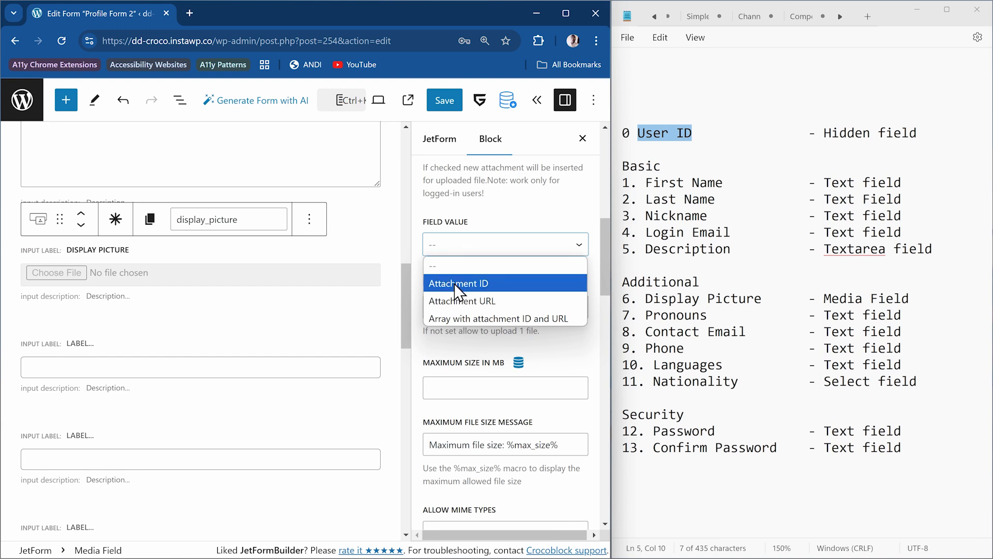
click(470, 285)
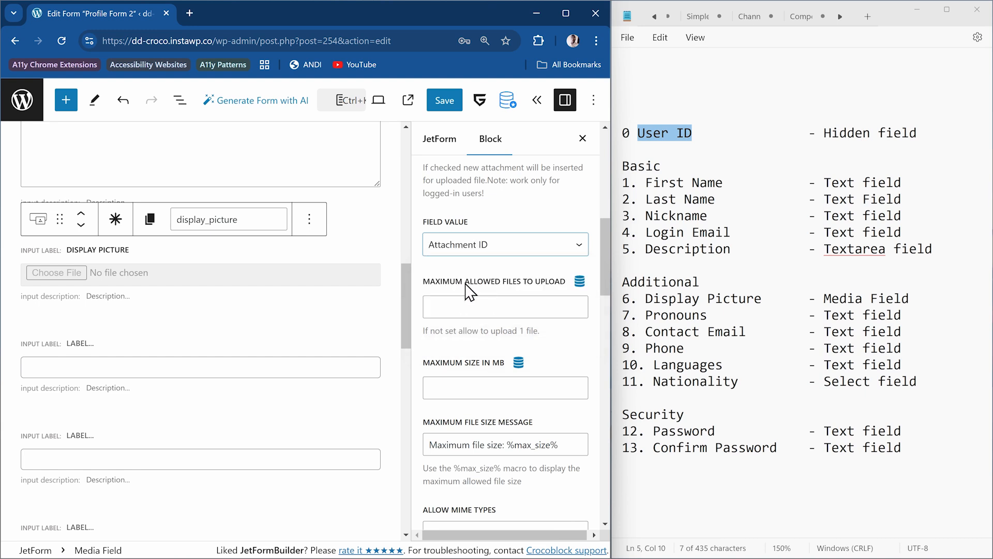
scroll(479, 298, down, 1)
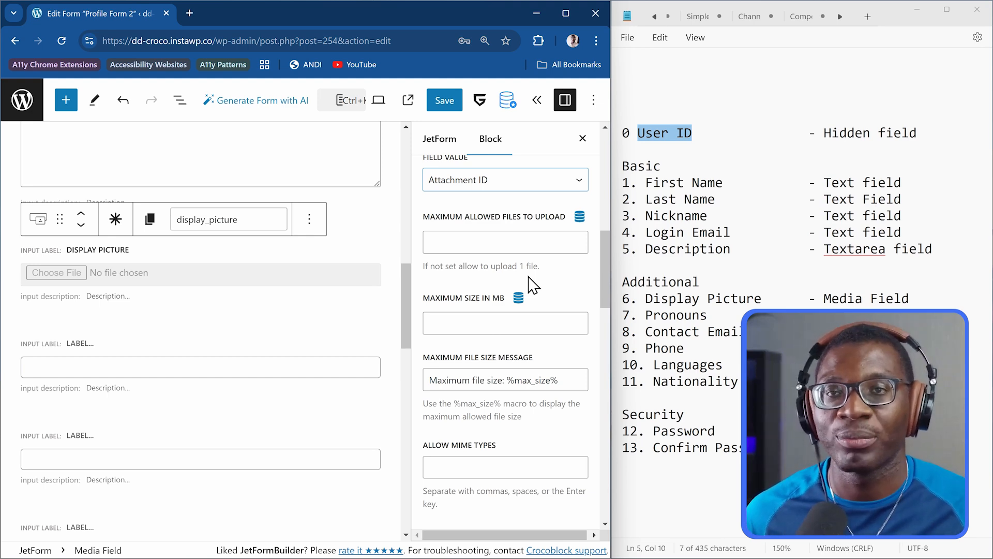
click(455, 319)
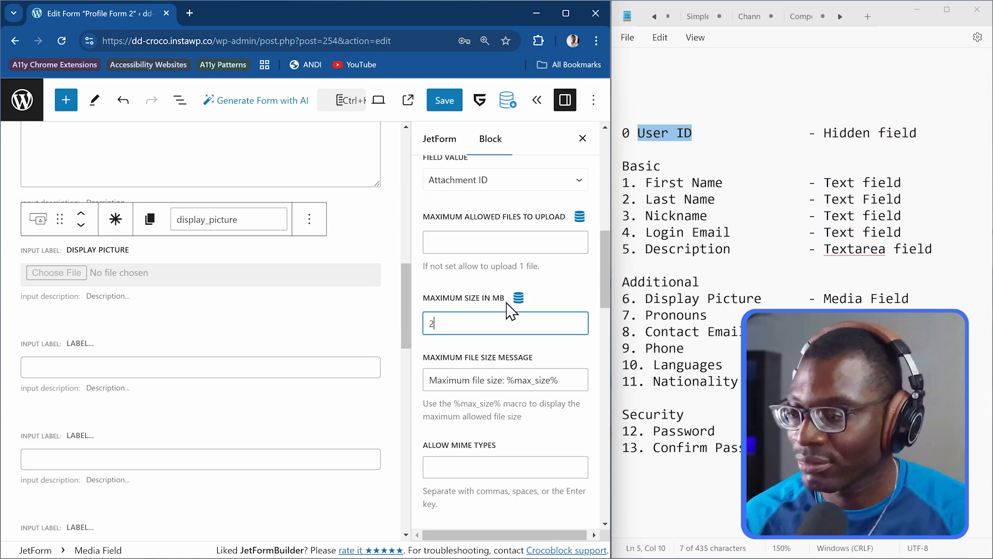
Step: Allow the MIME types image/jpeg, image/png and image/webp for the Display Picture field
scroll(509, 308, down, 3)
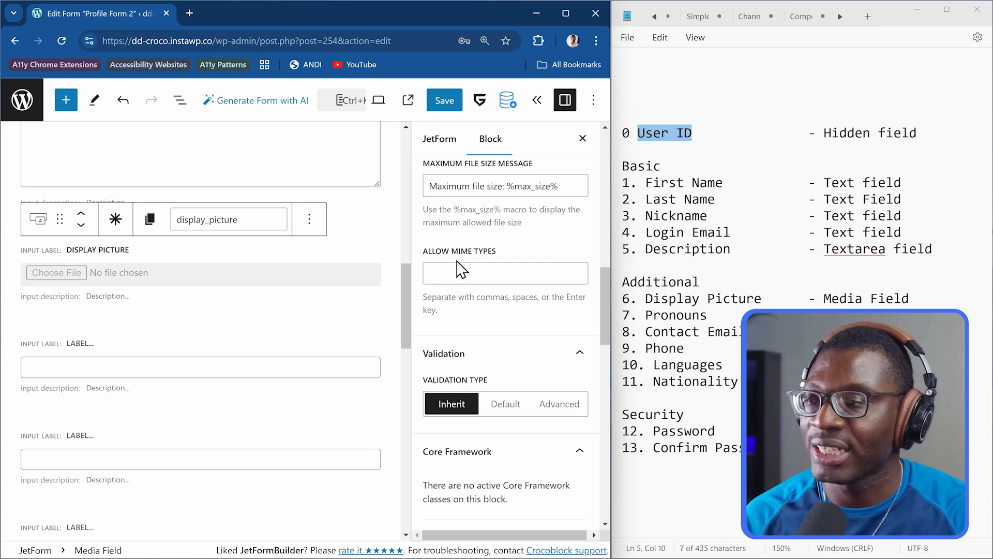
click(479, 274)
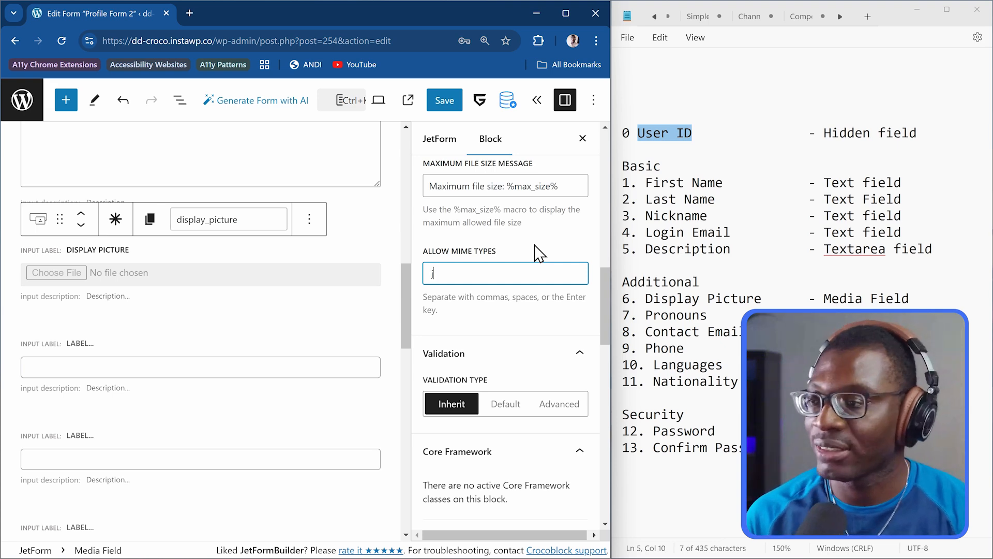
text(p)
key(Down)
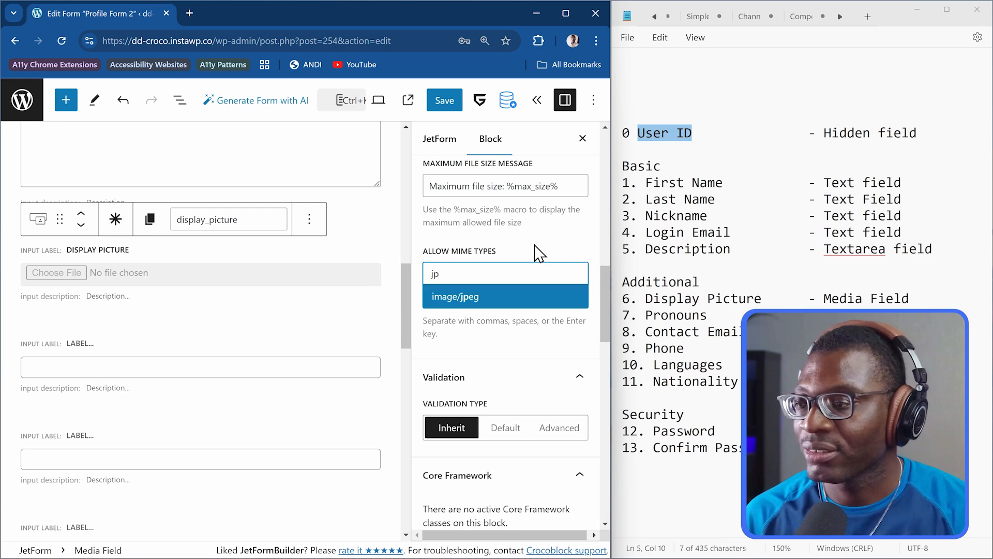
key(Return)
text(png)
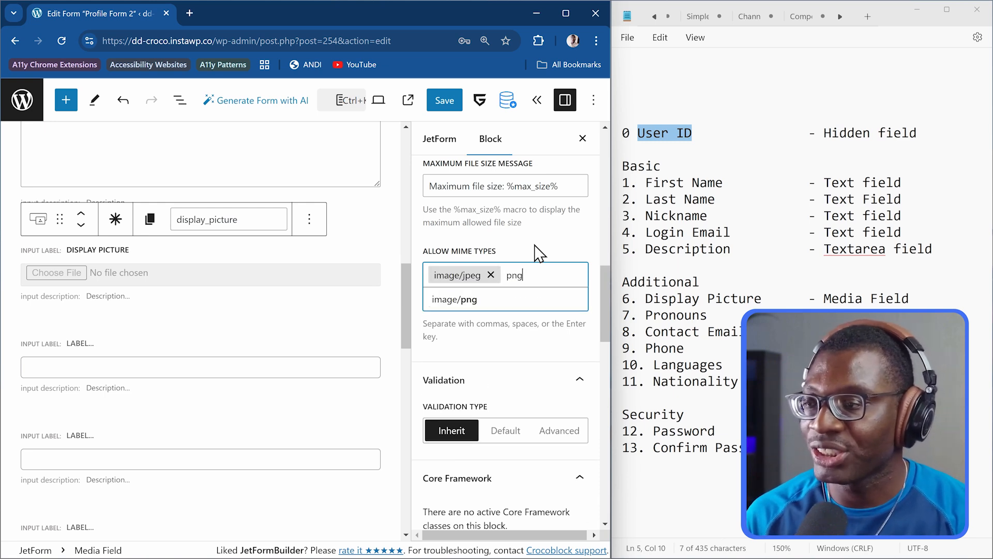
key(Down)
key(Return)
text(w)
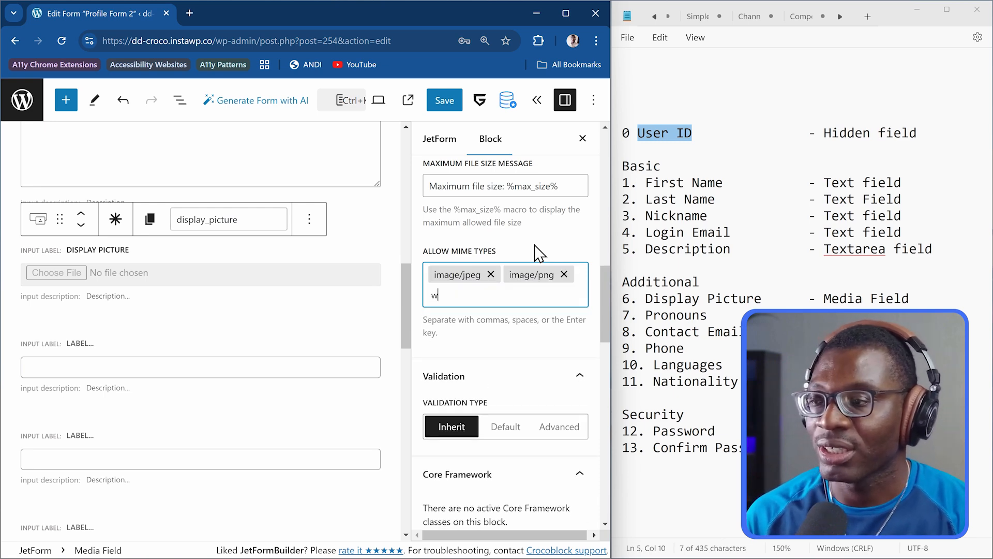
text(eb)
key(Down)
key(Return)
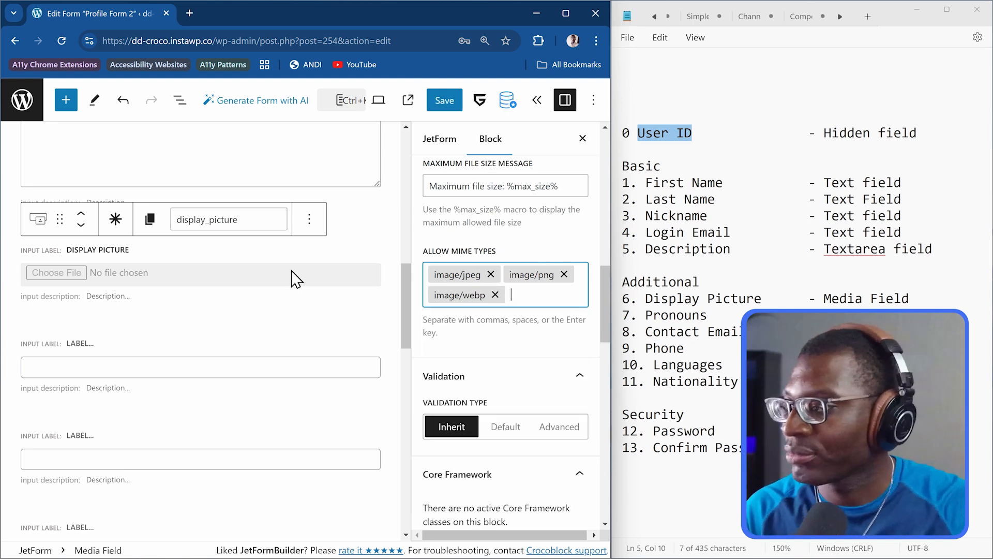
Step: Label the Text Field below Display Picture "Pronouns"
click(206, 352)
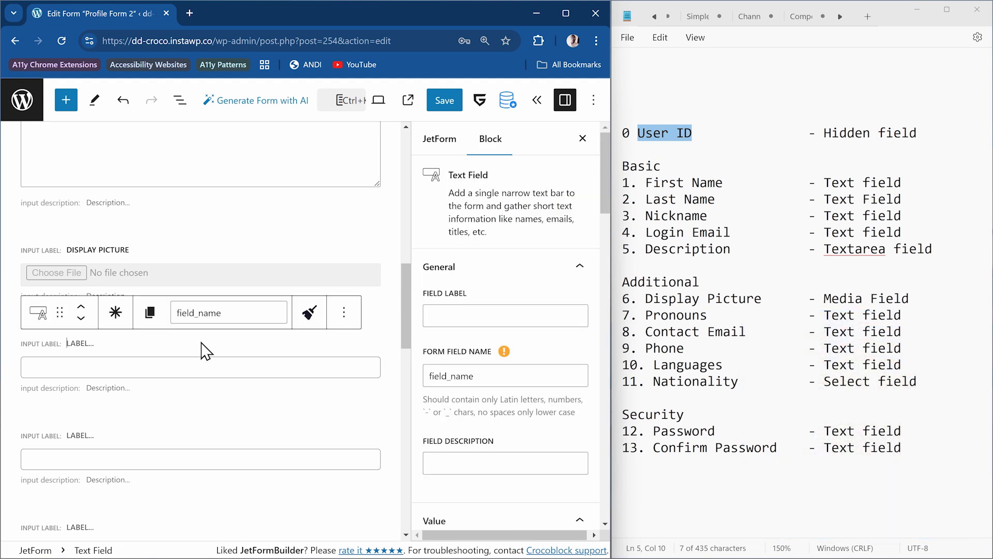
click(469, 311)
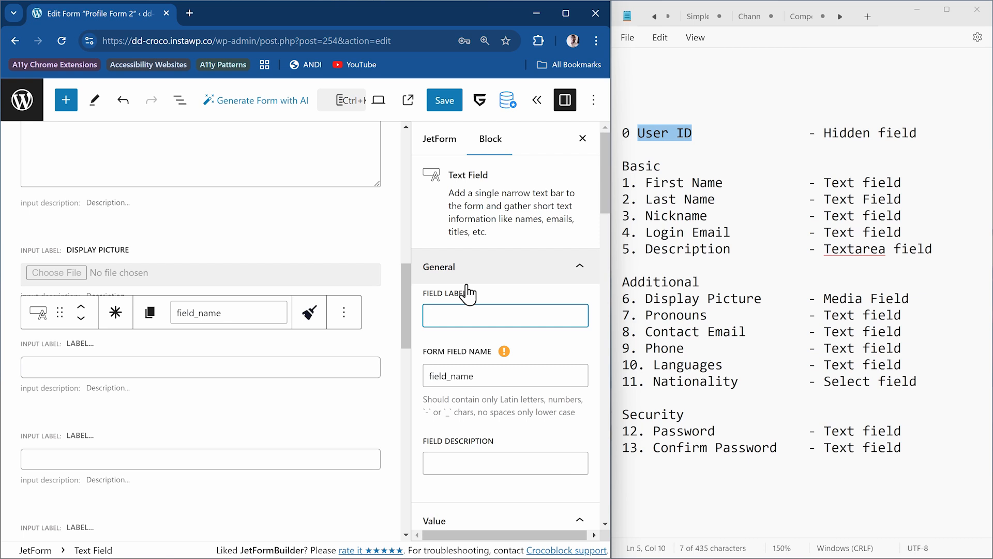
text(Pronouns)
click(554, 346)
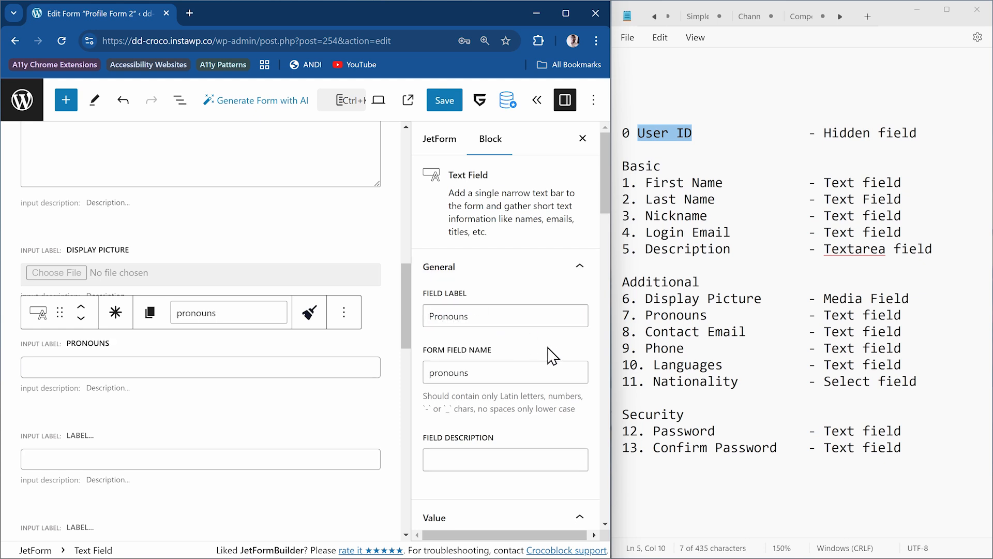
scroll(257, 394, down, 2)
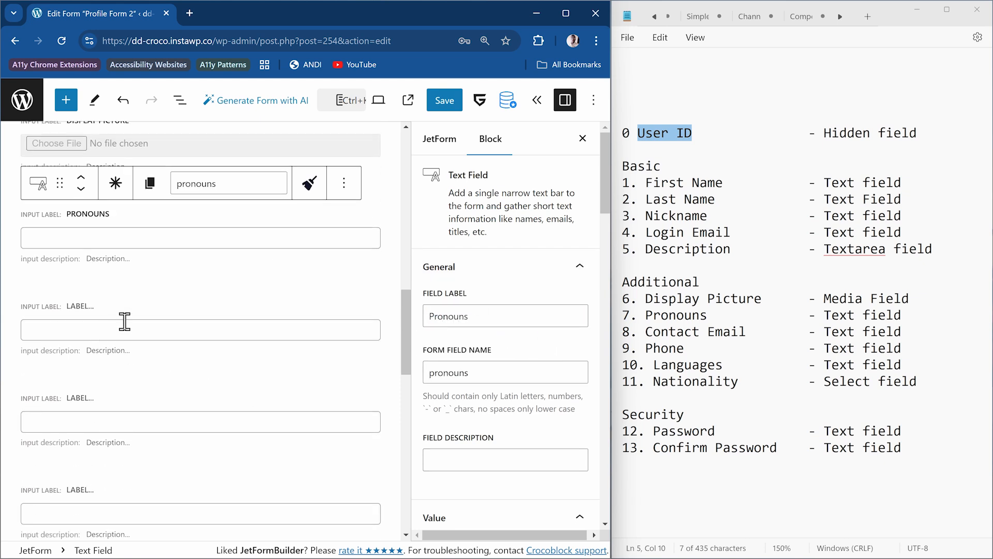
Step: Label the Text Field below Pronouns "Contact Email", copying the name from the planned field list
click(134, 307)
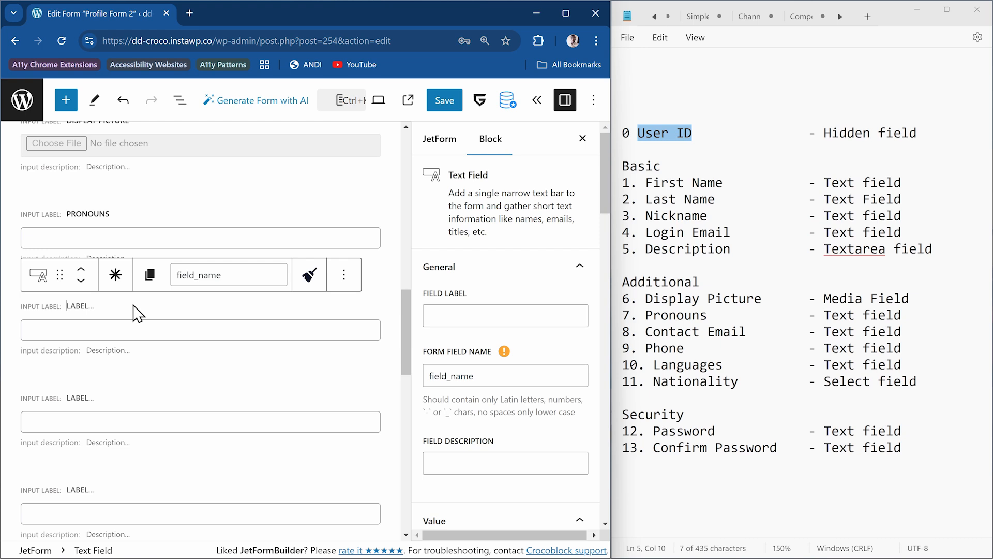
click(486, 317)
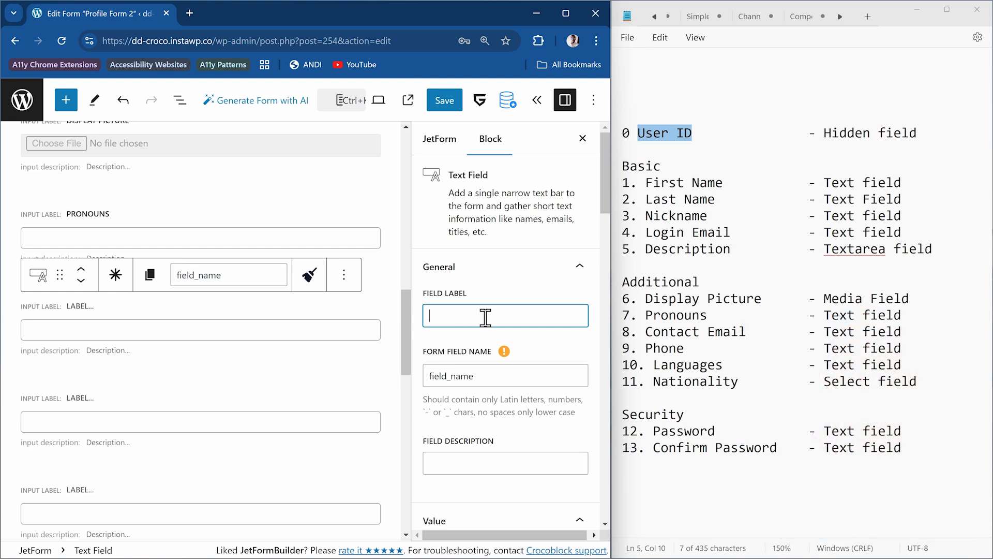
drag(646, 332, 759, 334)
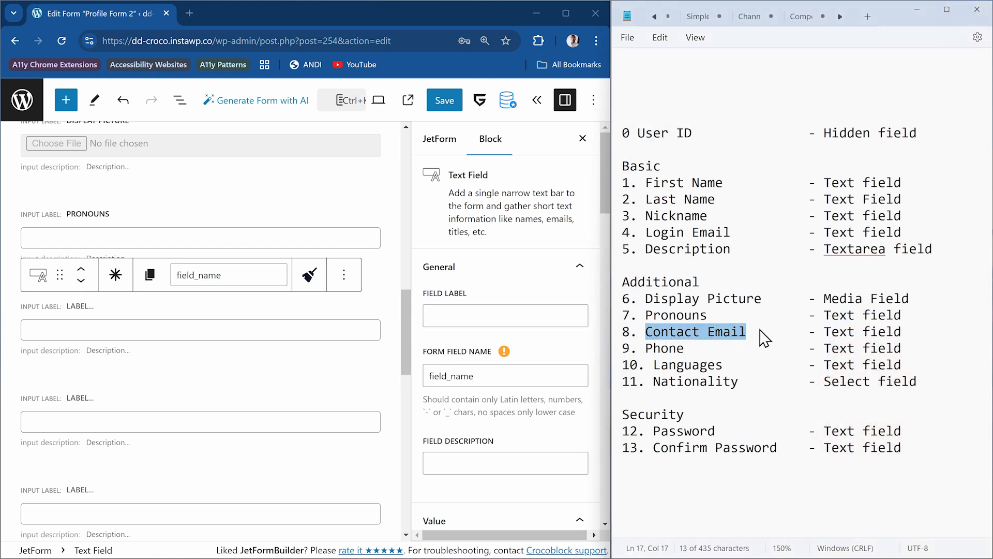
key(ctrl+c)
click(468, 317)
key(ctrl+v)
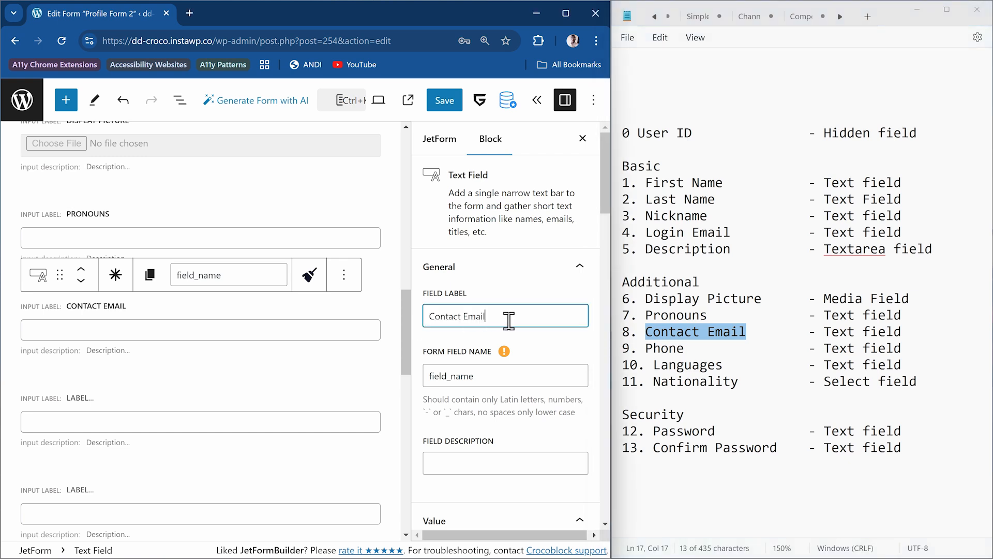
click(553, 372)
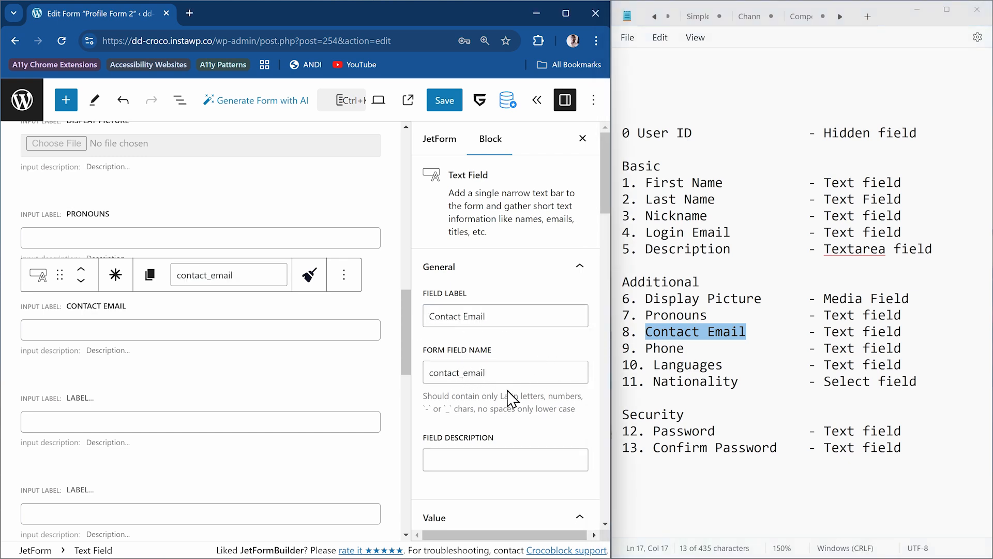
Step: Set the Contact Email field's type to Email
scroll(510, 399, down, 3)
scroll(510, 399, down, 3)
scroll(507, 399, down, 2)
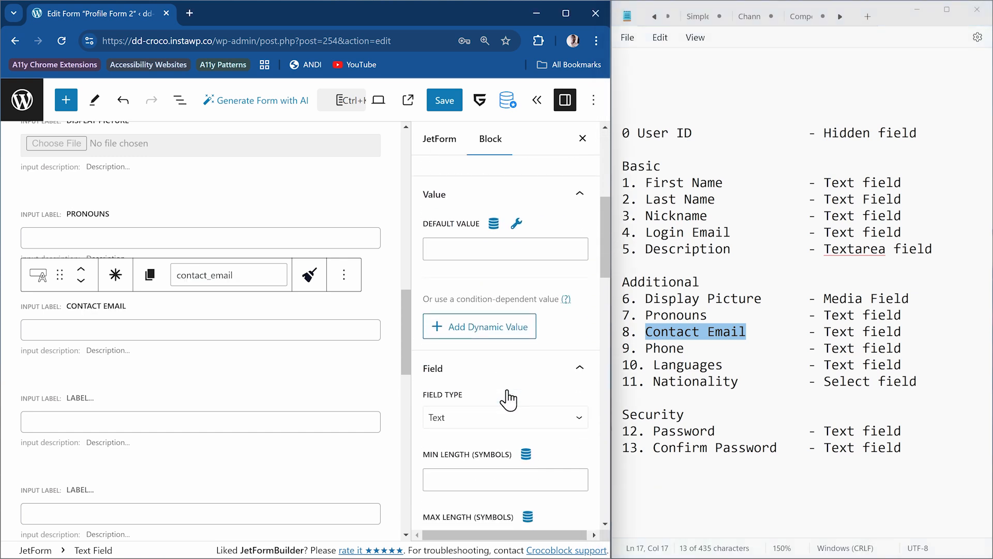
click(463, 422)
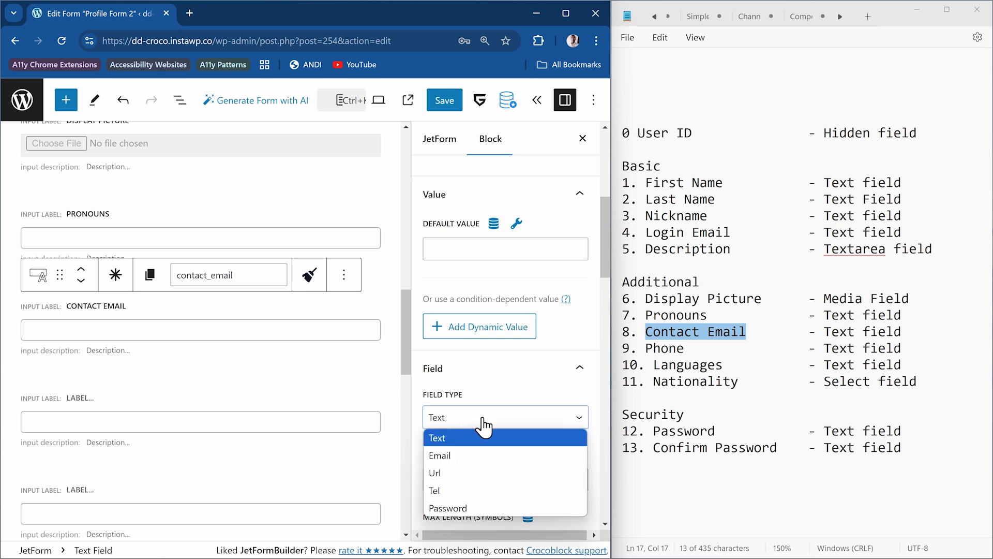
click(480, 456)
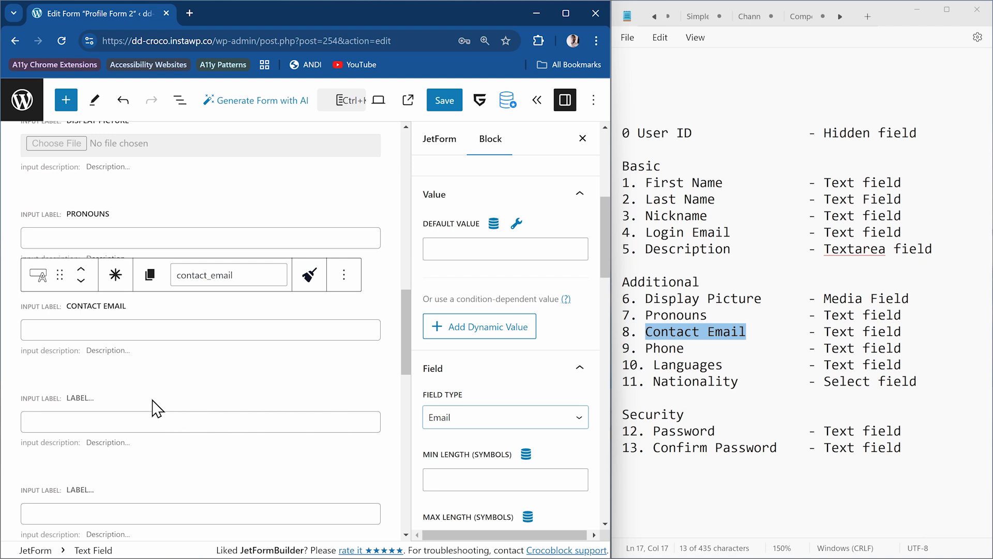
Step: Label the Text Field below Contact Email "Phone"
click(124, 401)
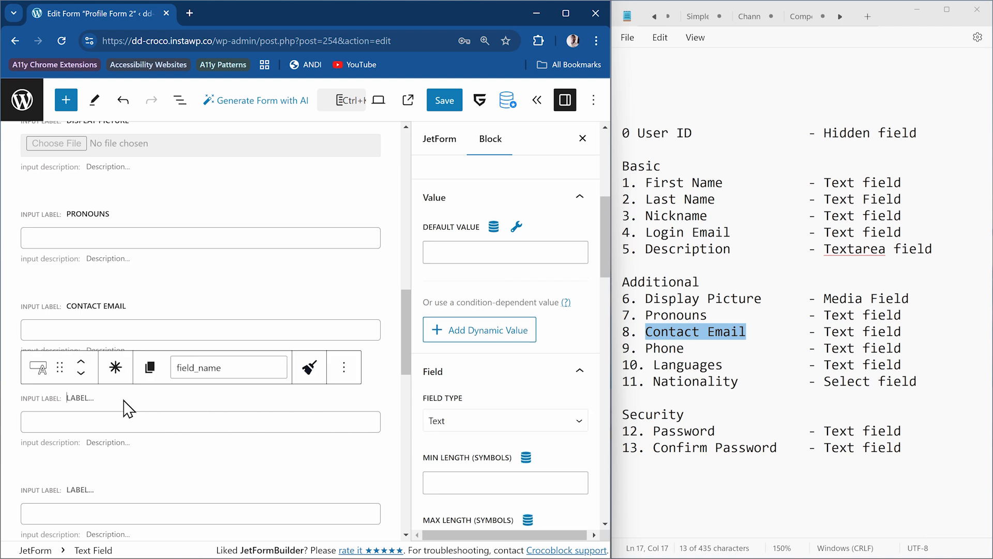
scroll(483, 299, up, 5)
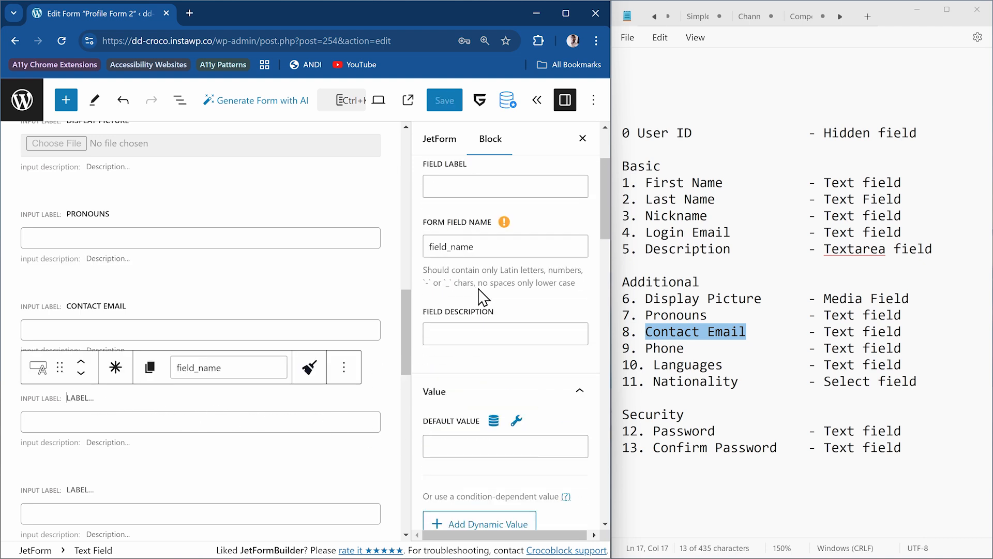
click(485, 314)
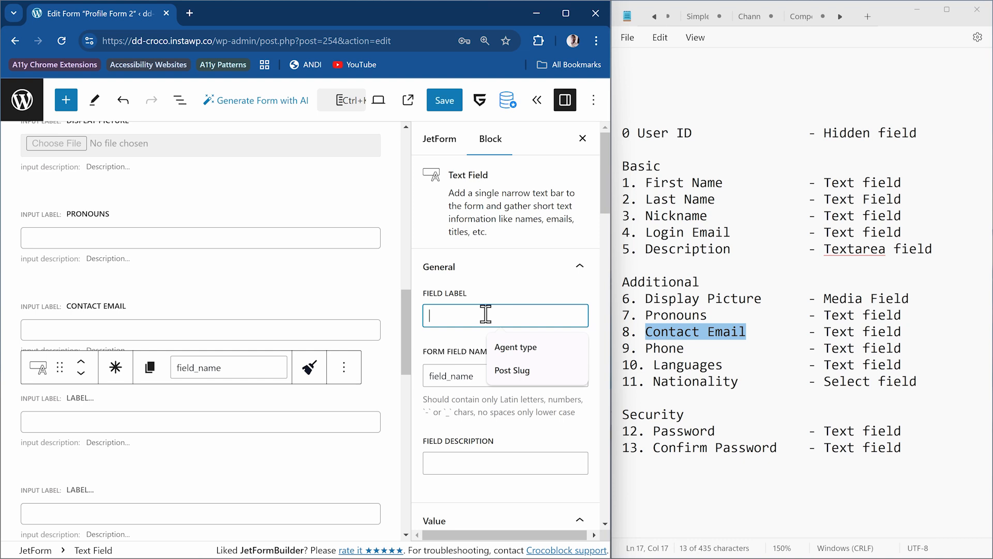
text(Phone)
click(570, 365)
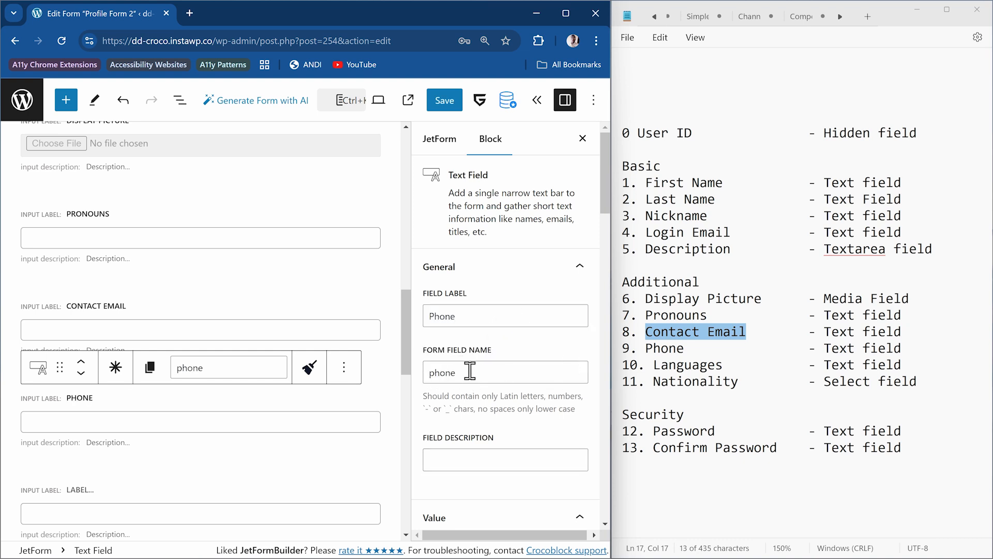
Step: Set the Phone field's type to Tel
scroll(506, 376, down, 6)
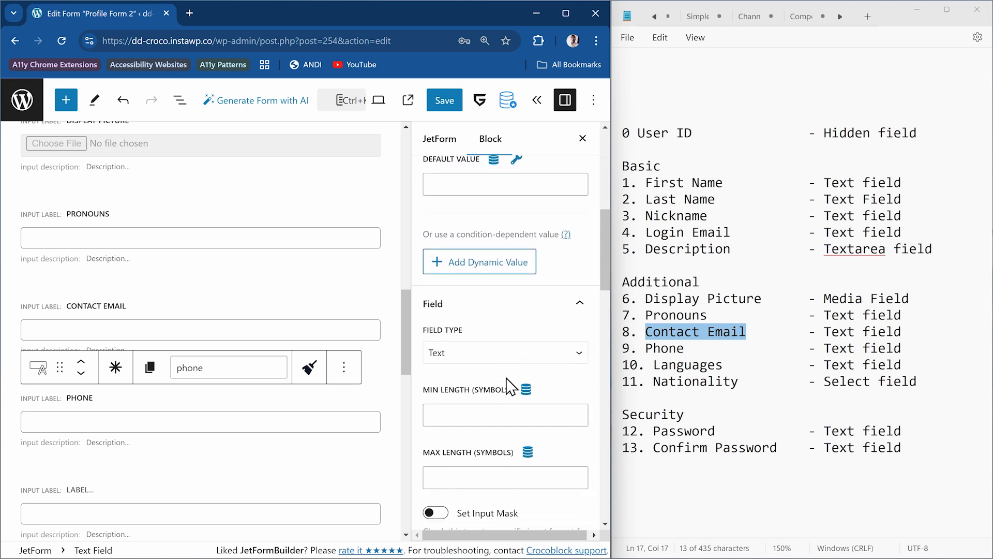
click(471, 353)
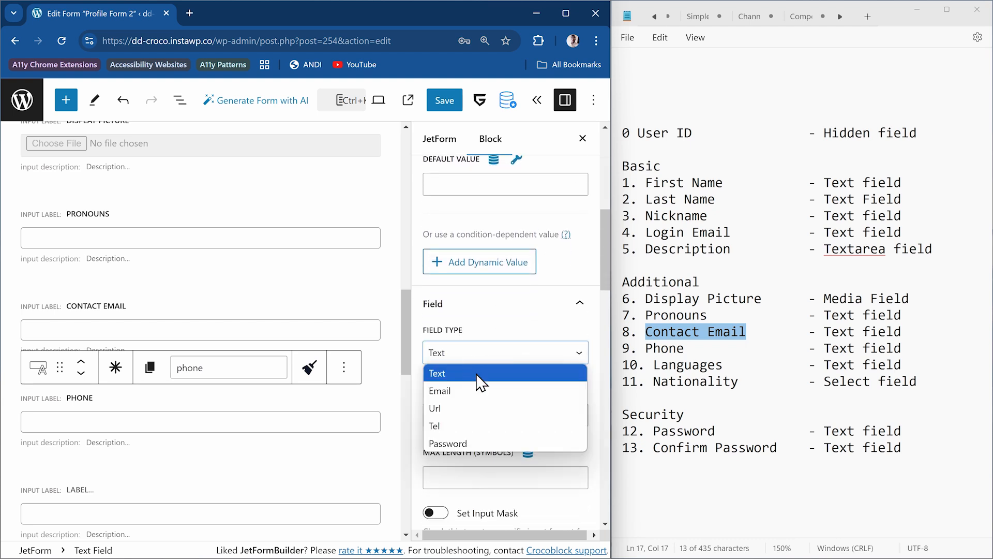
click(472, 425)
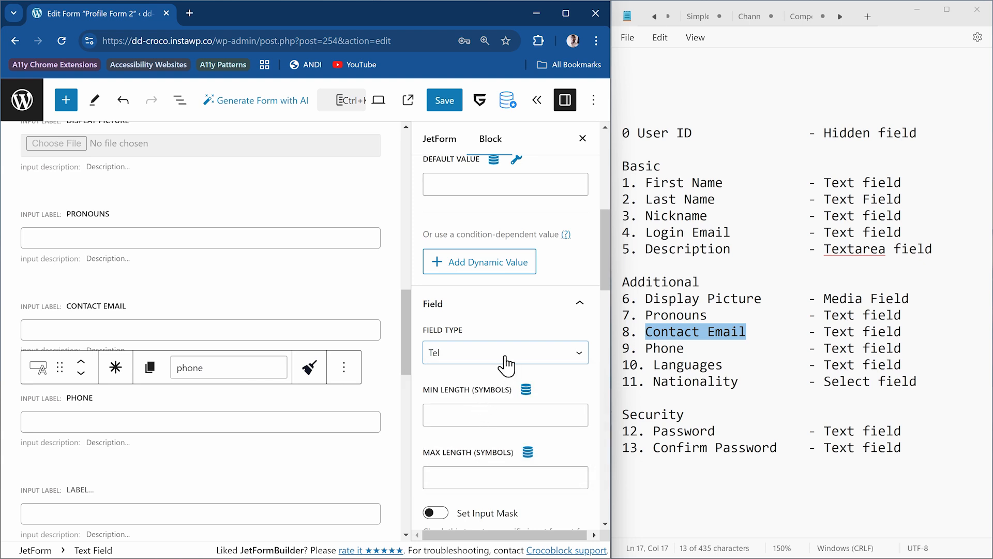
scroll(505, 361, down, 3)
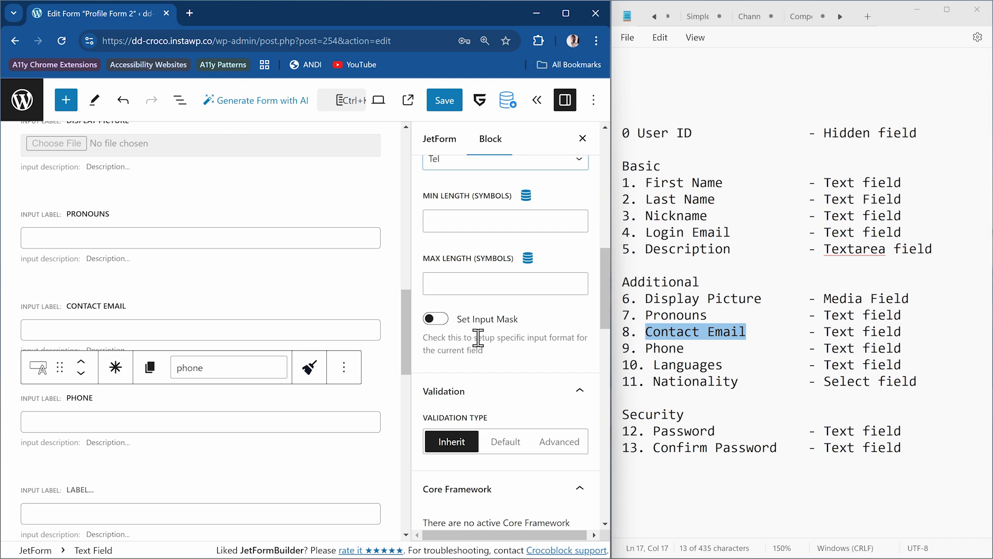
Step: Label the Text Field below Phone "Languages"
scroll(223, 409, down, 2)
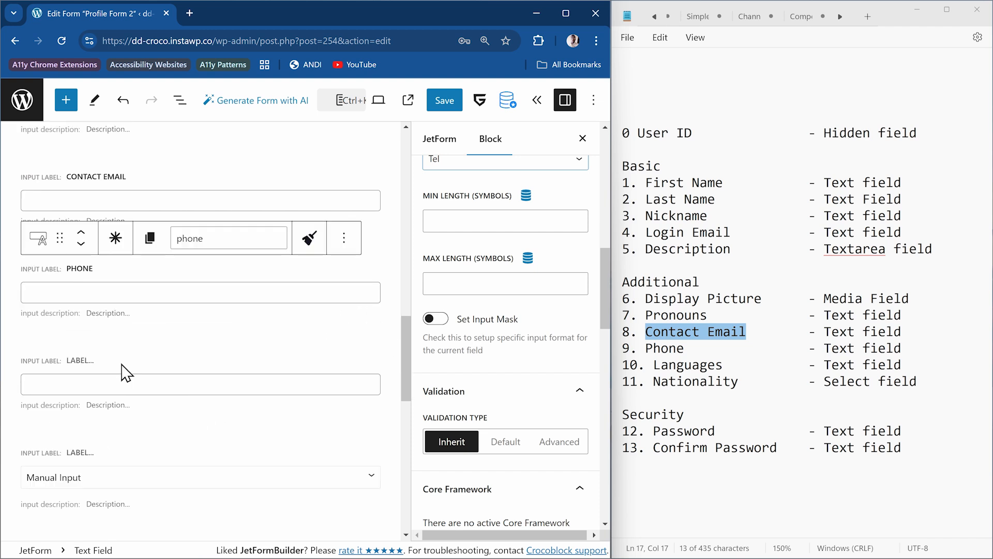
click(118, 364)
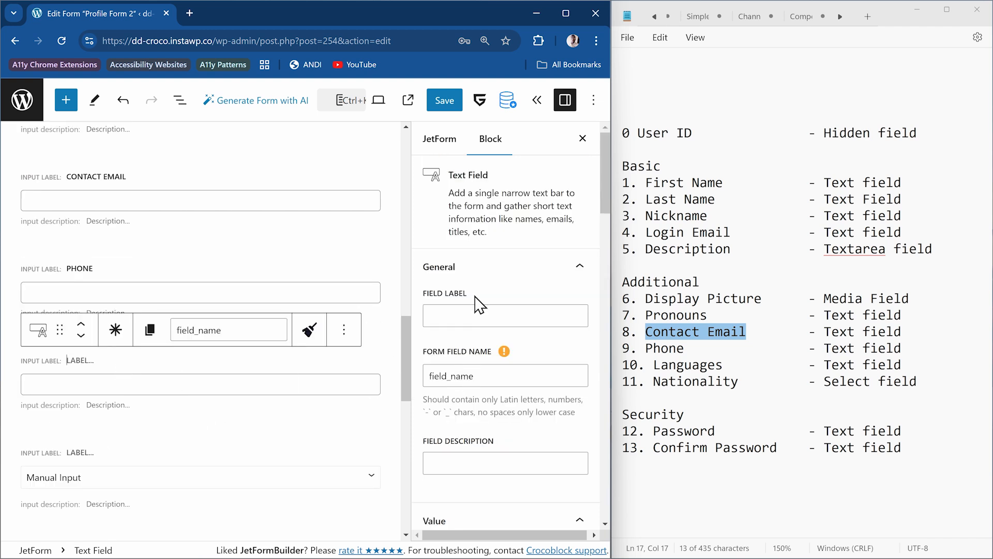
click(465, 313)
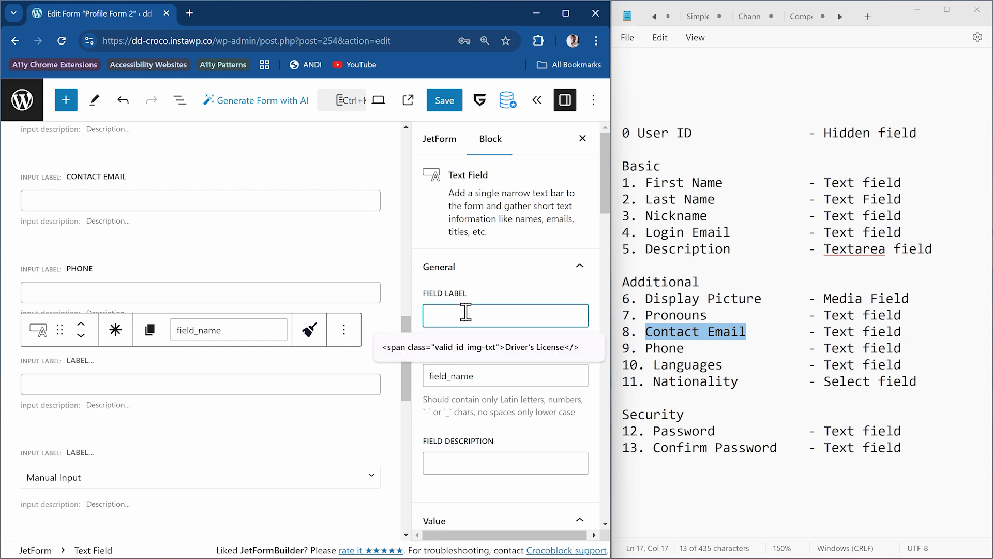
text(Languages)
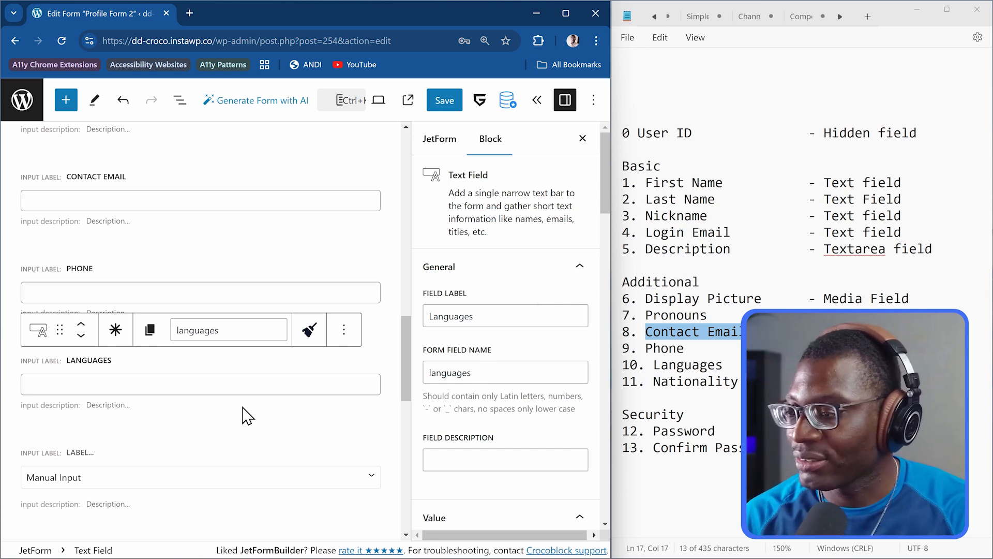
Step: Label the Select Field below Languages "Nationality"
click(121, 460)
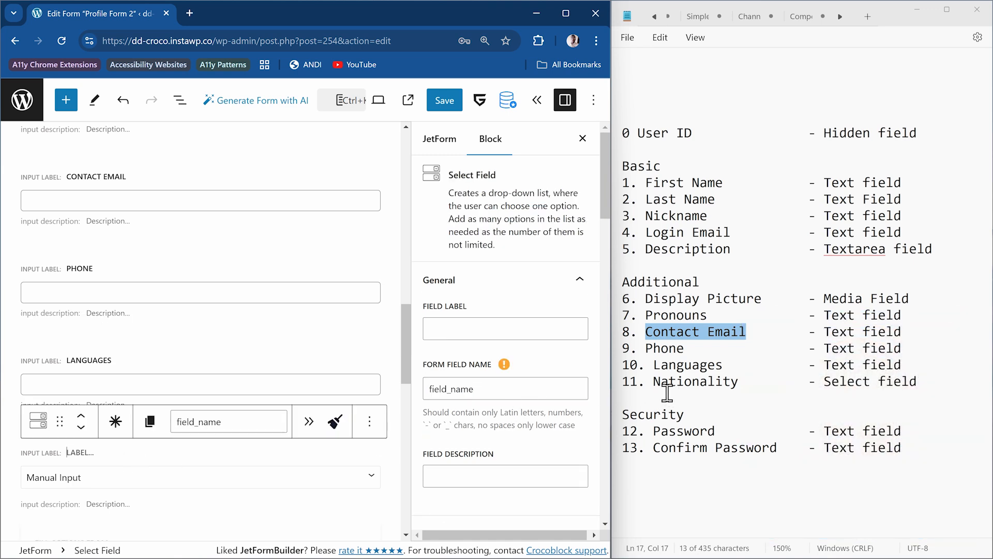
click(491, 329)
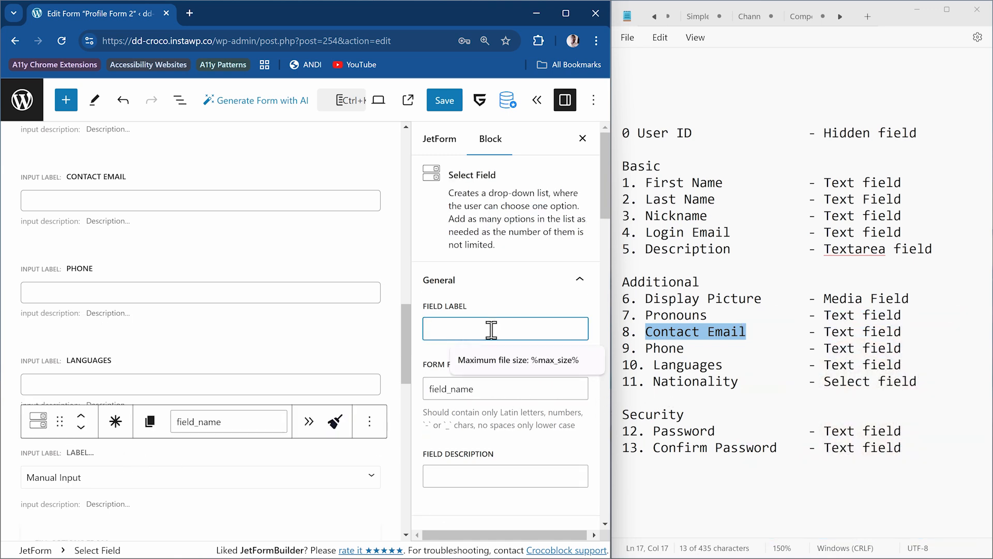
text(Nationality)
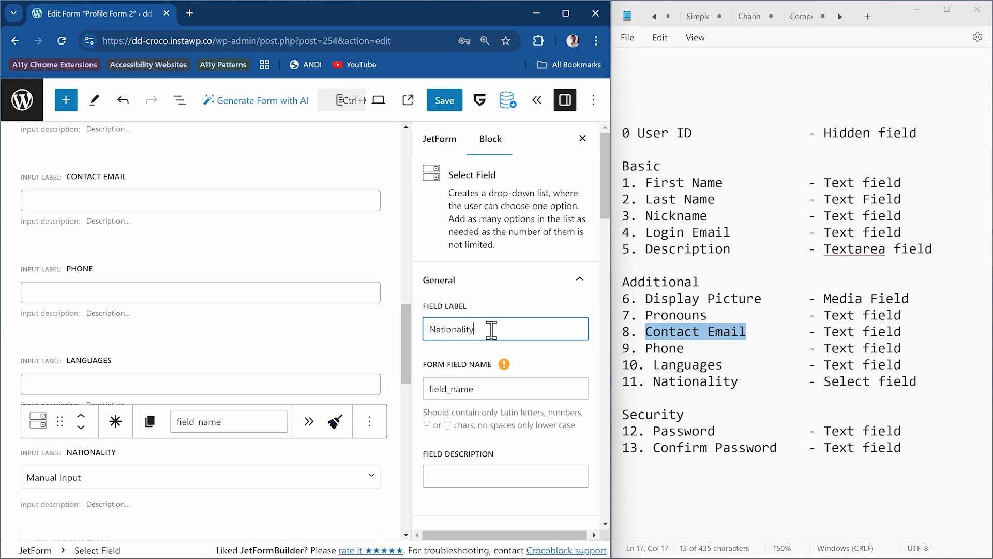
key(Tab)
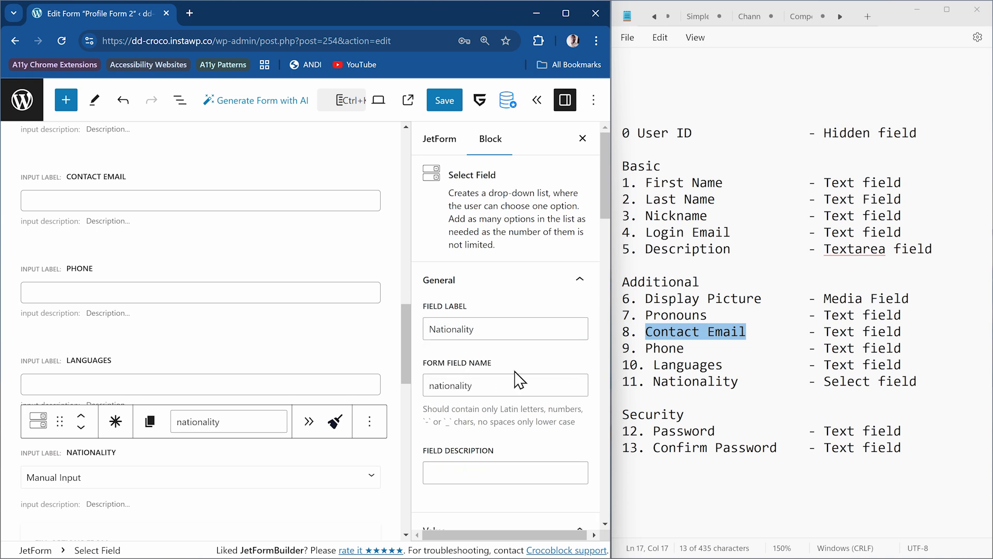
Step: Fill the Nationality field's options from a glossary and choose the Nationality glossary
scroll(519, 380, down, 6)
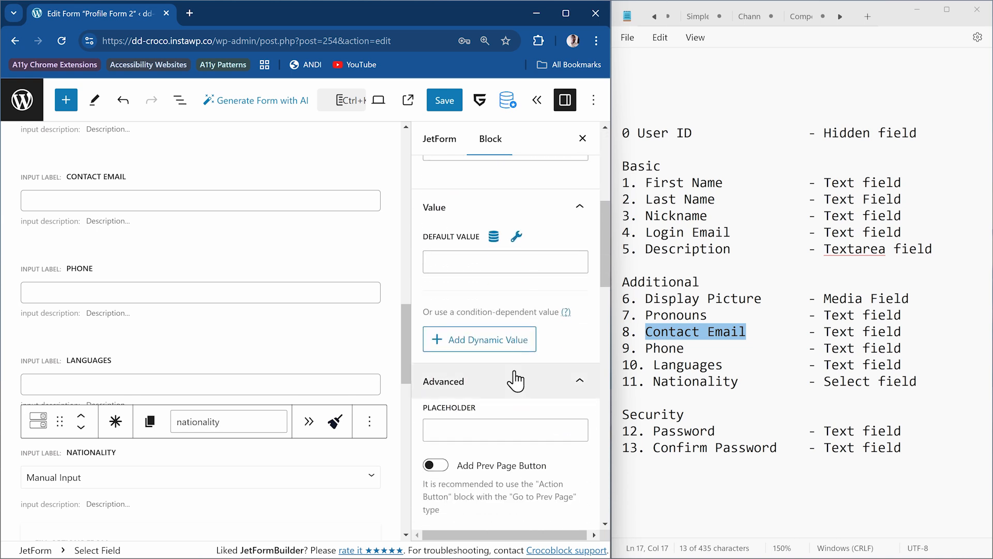
scroll(522, 380, up, 1)
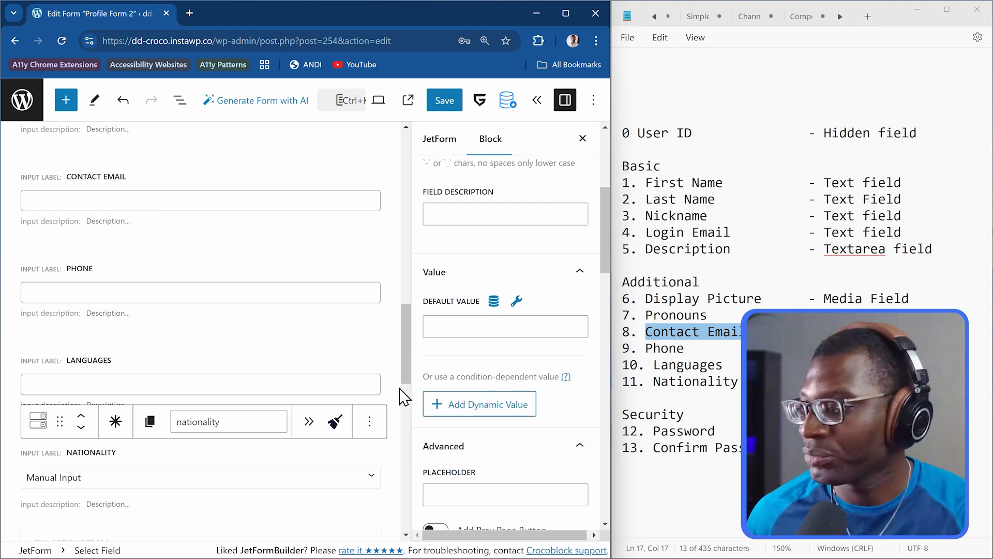
scroll(293, 406, down, 3)
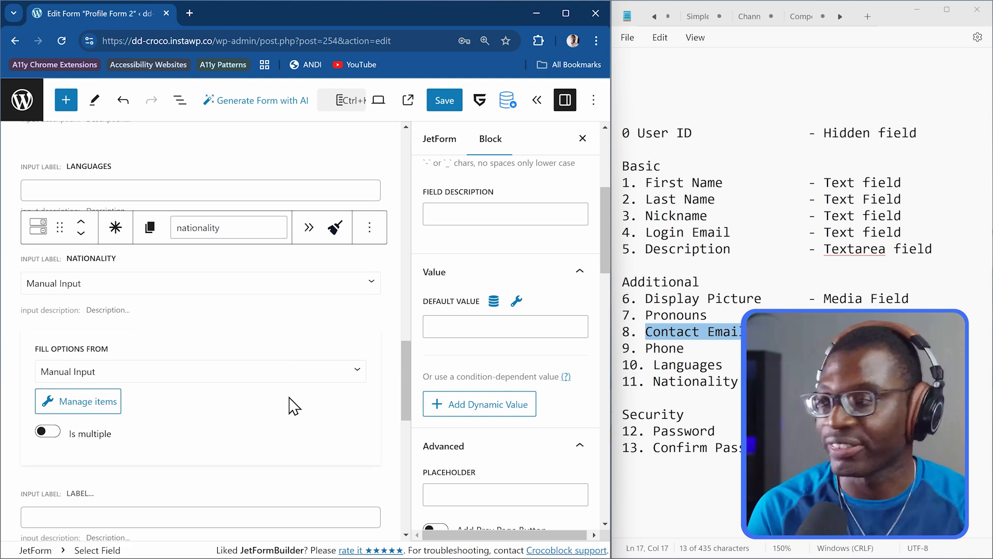
click(133, 371)
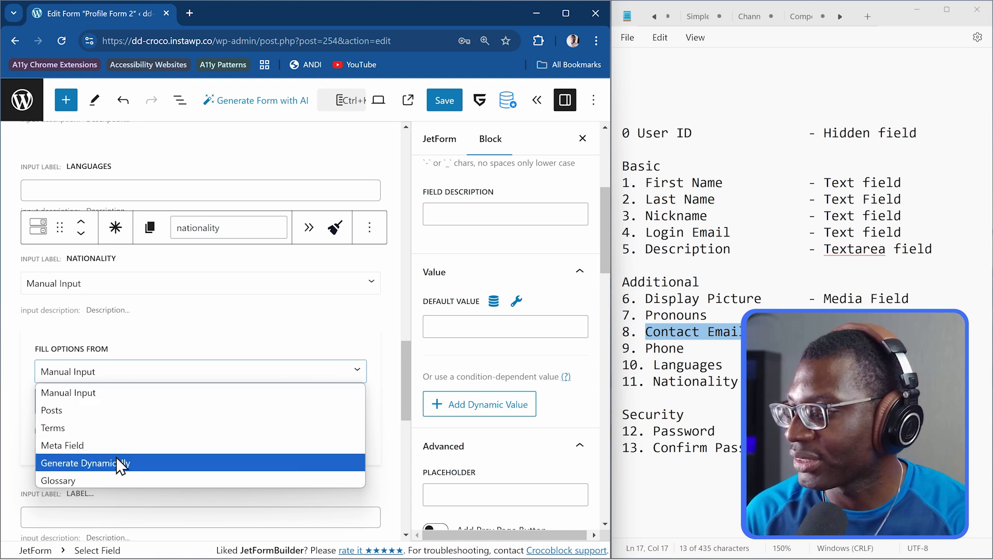
click(123, 474)
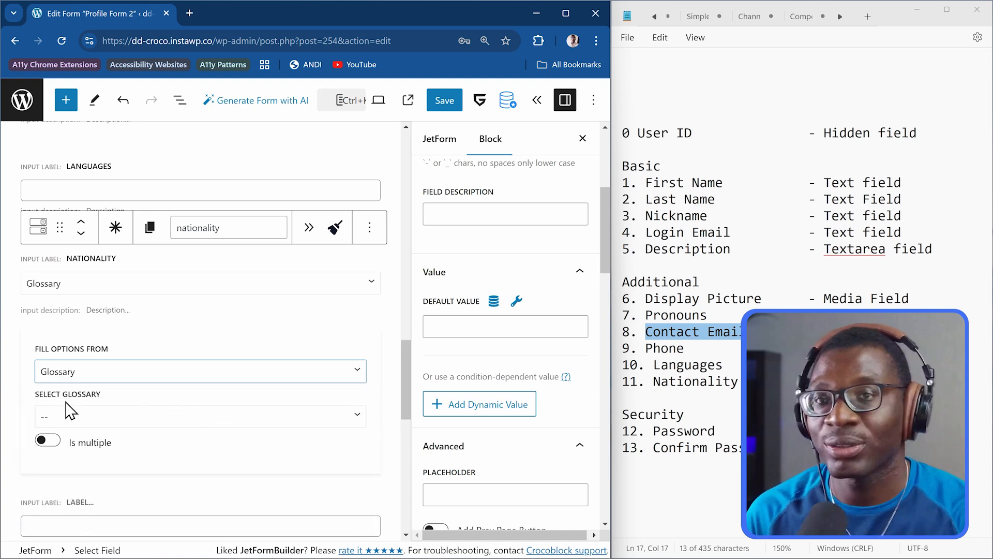
click(88, 418)
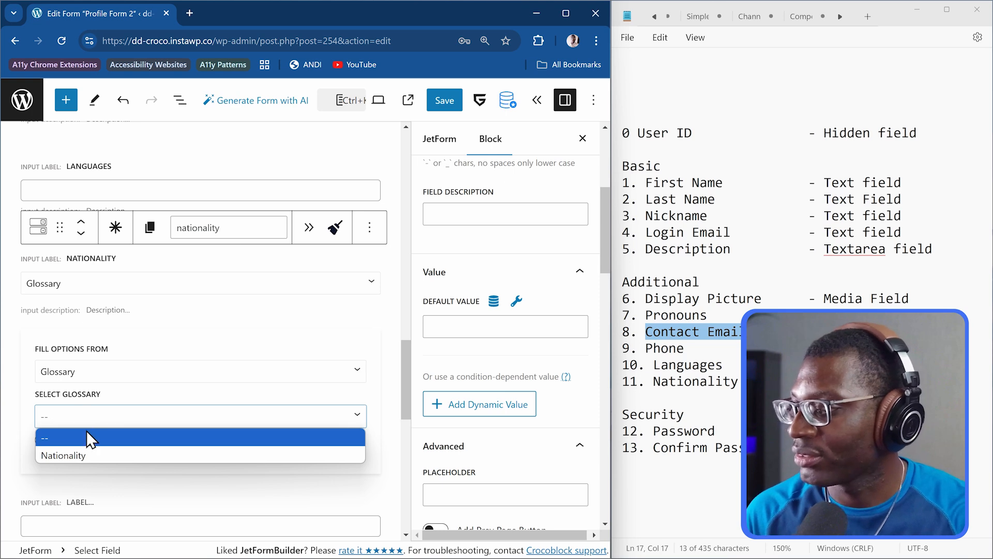
click(105, 453)
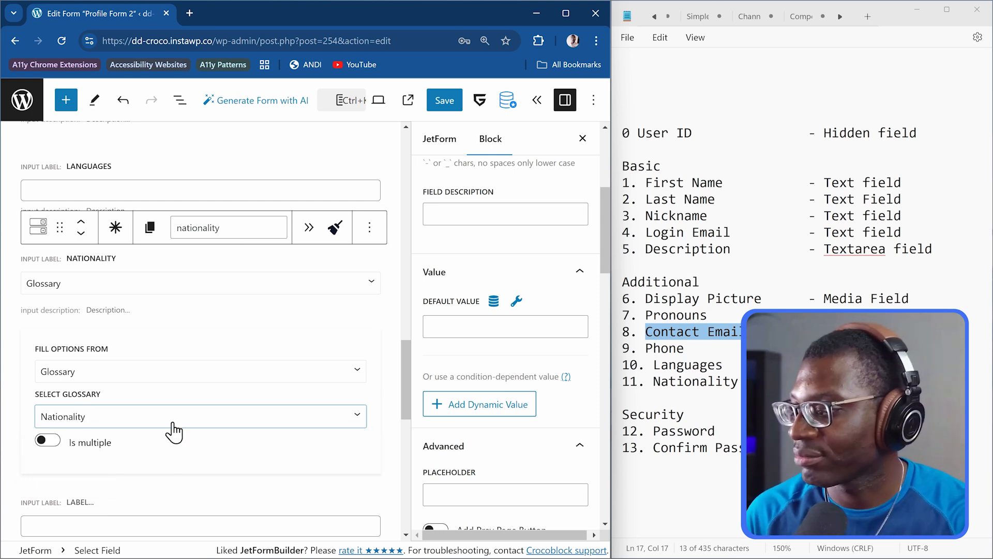
Step: Label the unlabelled Text Field directly below Nationality "Password"
scroll(173, 432, down, 3)
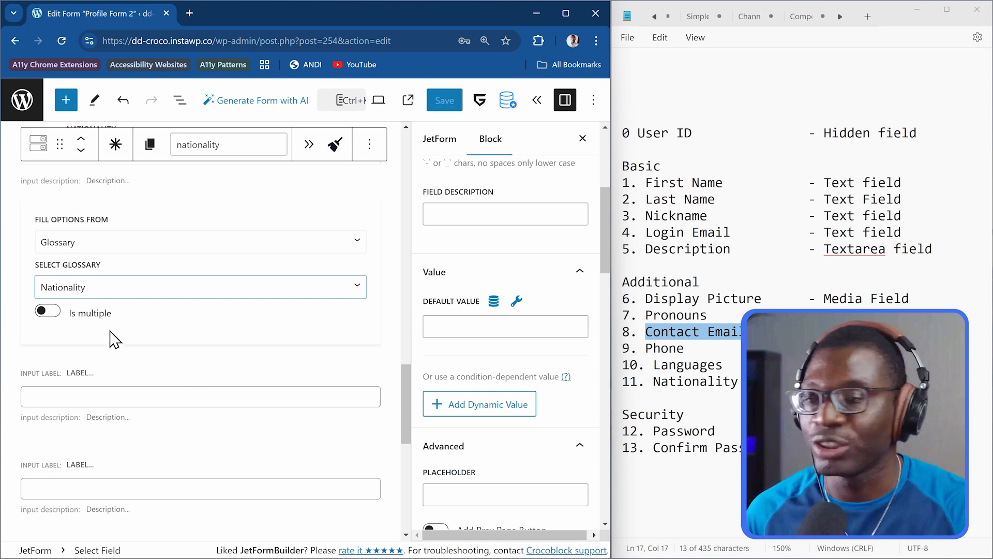
scroll(150, 337, down, 3)
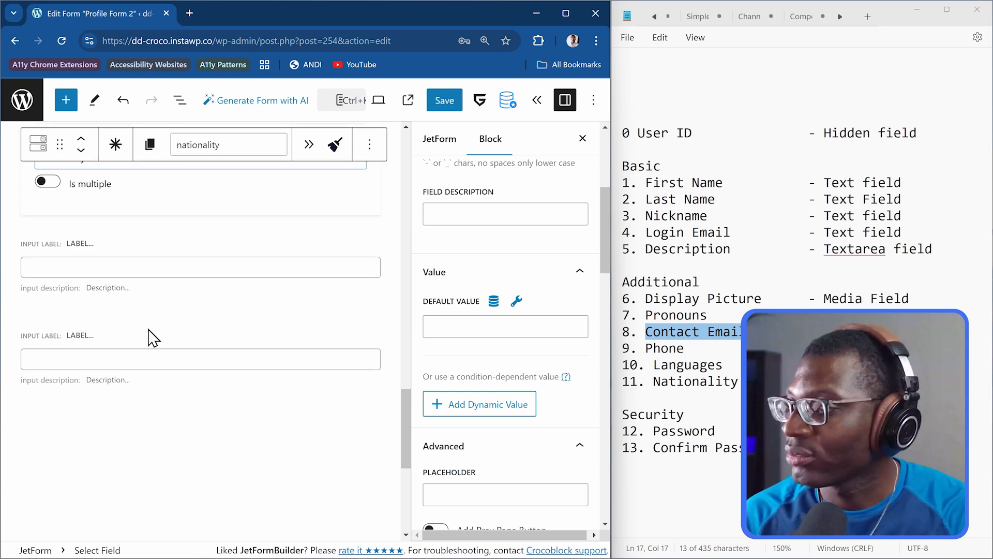
click(129, 255)
scroll(468, 274, up, 5)
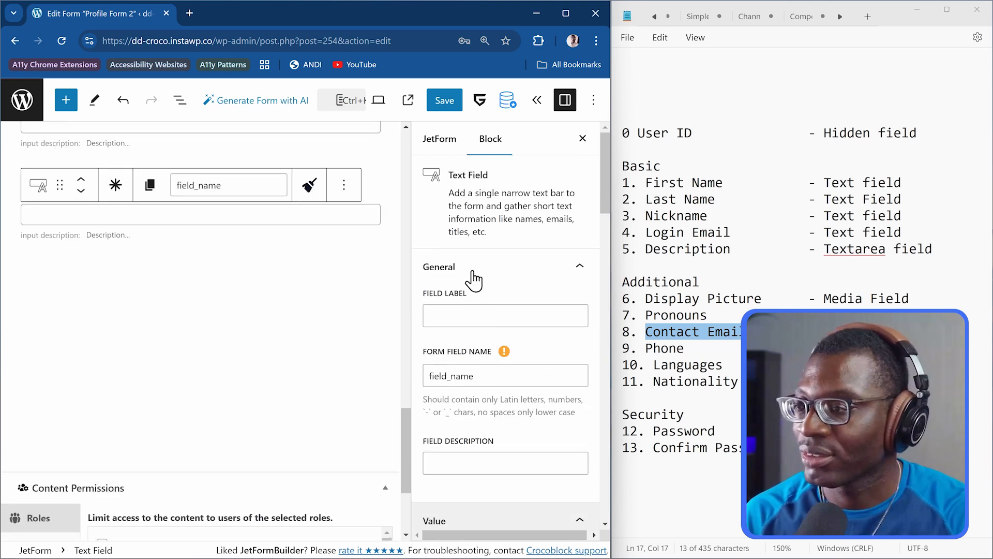
click(478, 313)
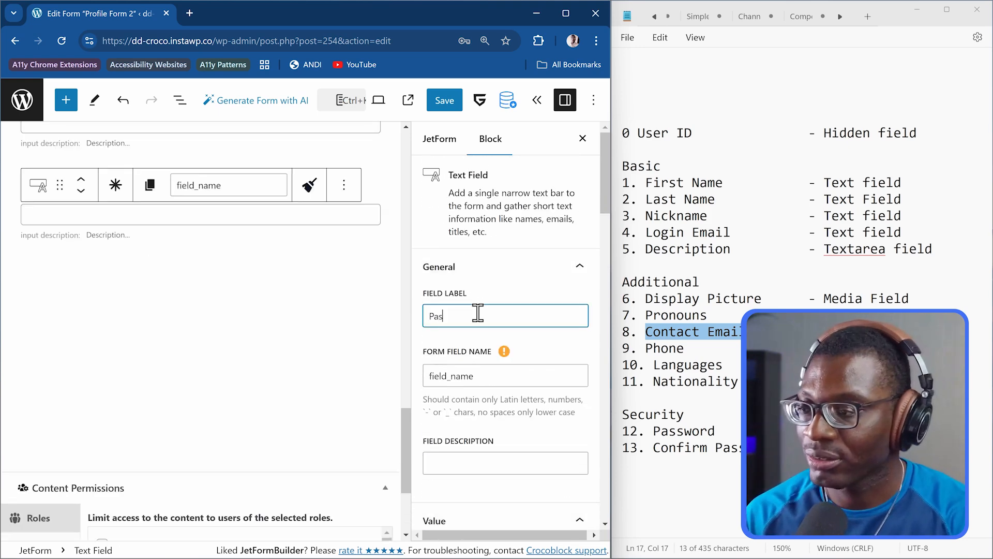
click(559, 361)
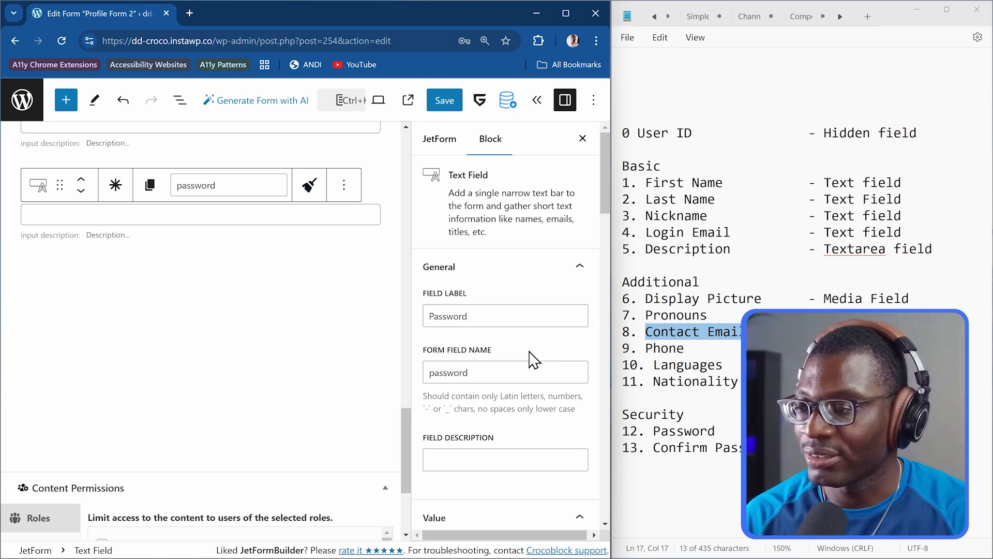
Step: Set the Password field's type to Password
scroll(534, 358, down, 5)
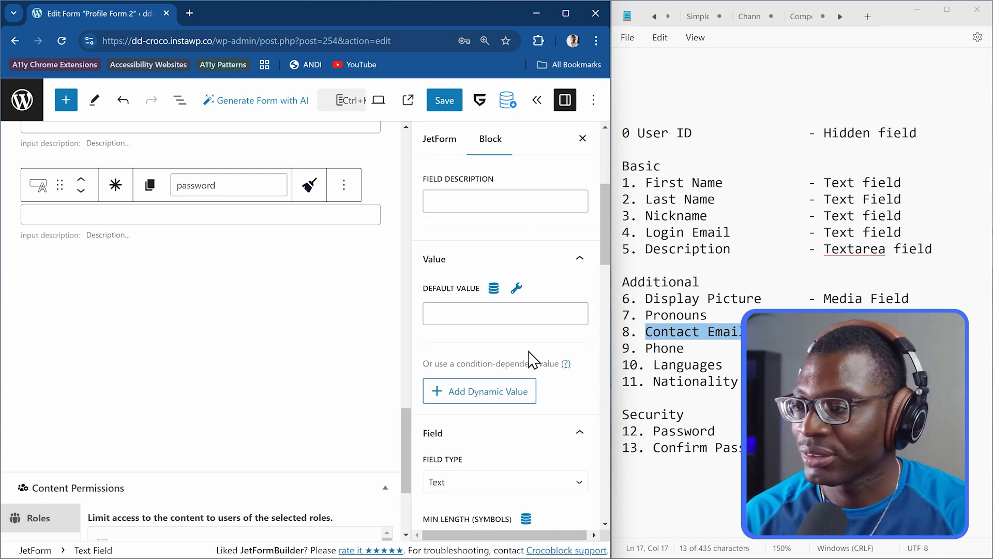
scroll(529, 358, down, 5)
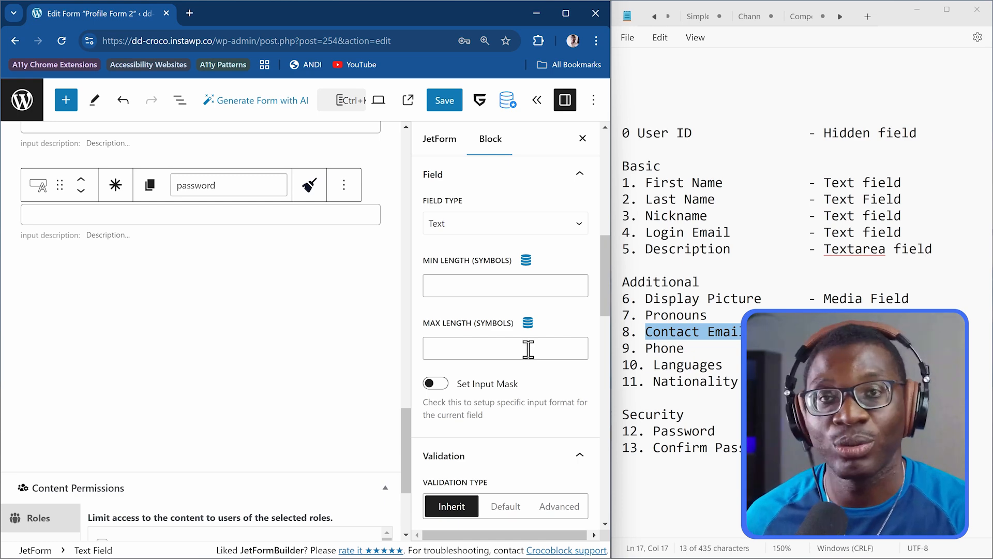
click(462, 219)
click(468, 314)
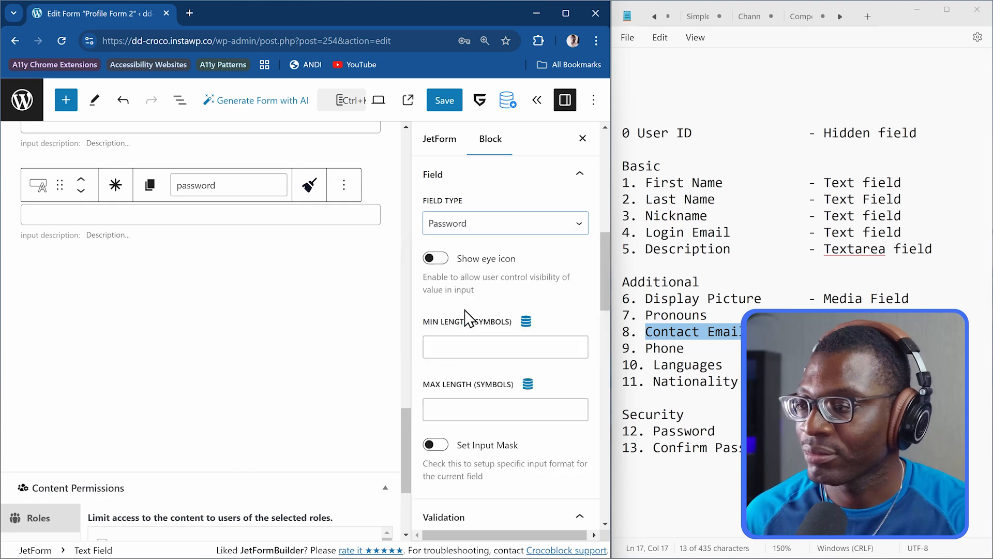
Step: Label the last Text Field, below Password, "Confirm password"
scroll(355, 337, down, 4)
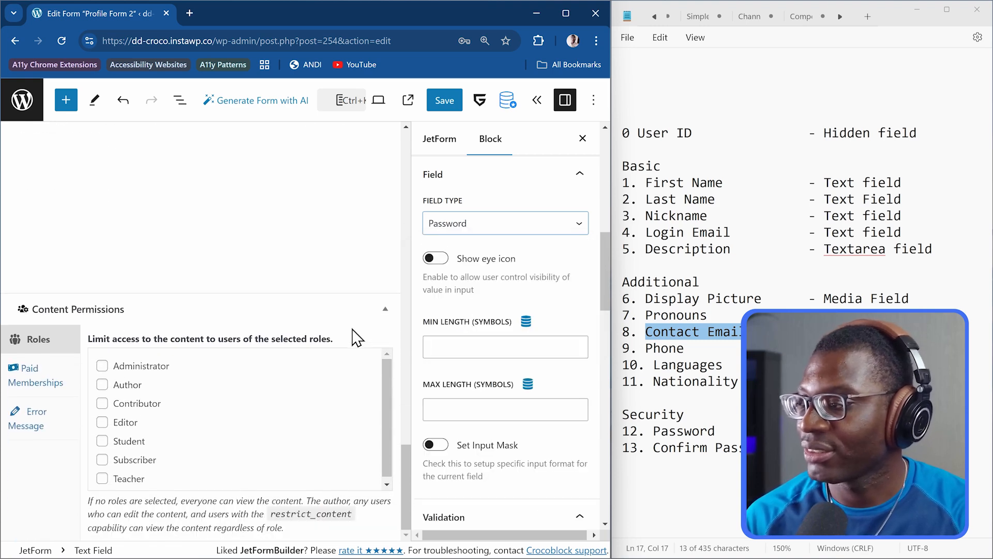
scroll(355, 337, up, 5)
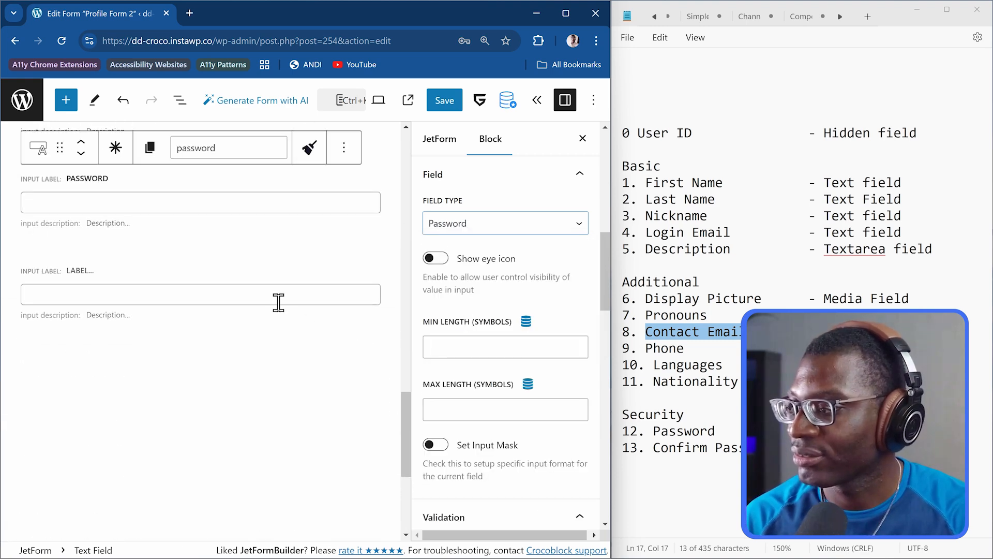
click(278, 299)
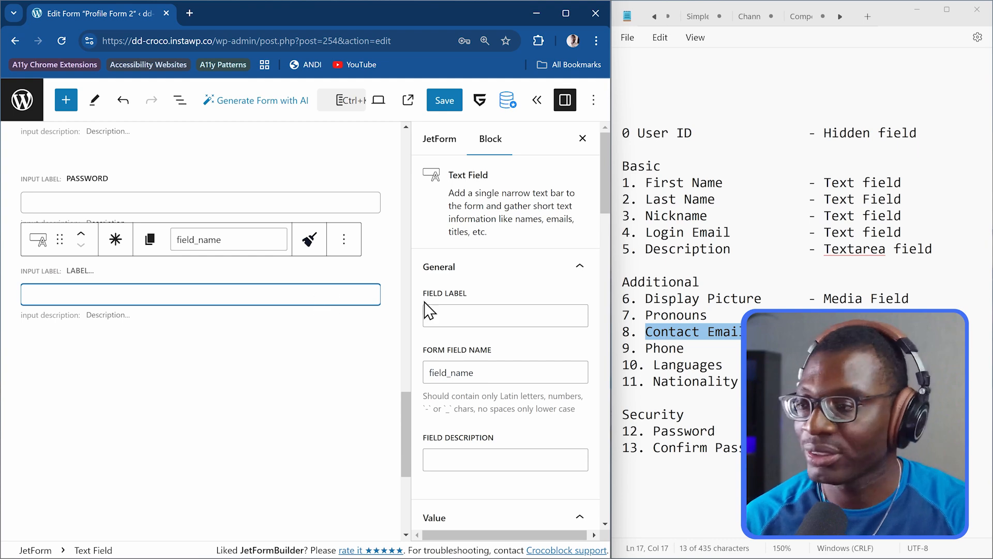
click(463, 315)
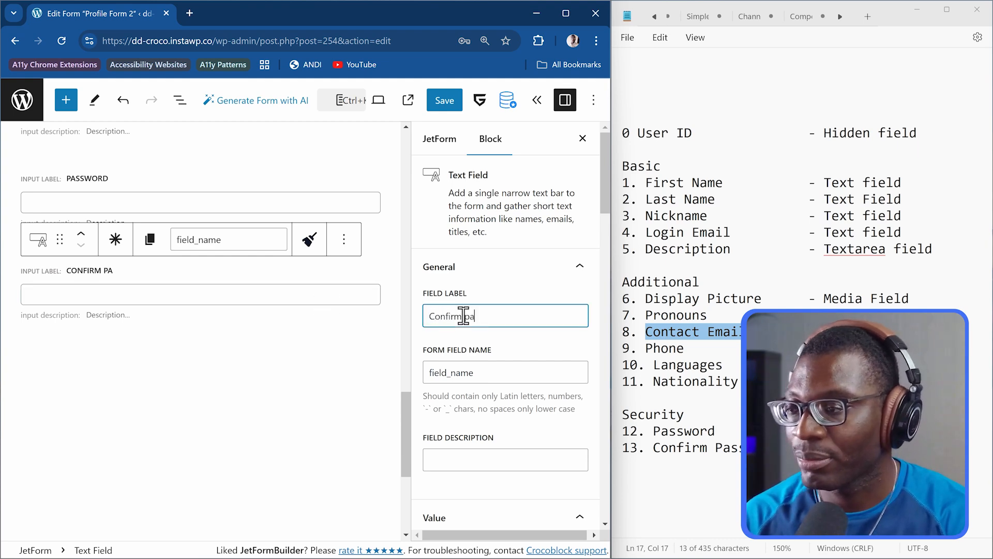
click(513, 367)
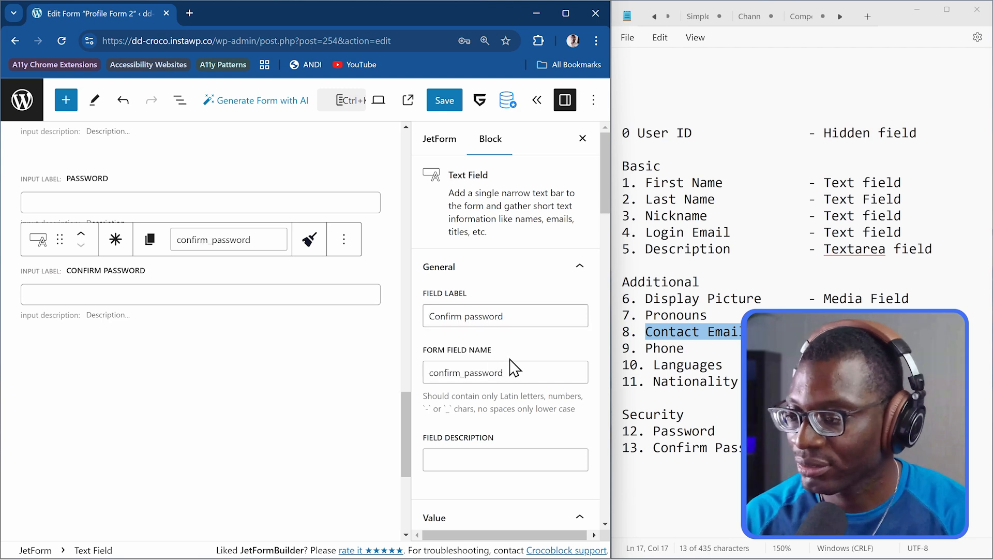
Step: Set the Confirm password field's type to Password and save the form in the maximized browser window
scroll(530, 375, down, 4)
scroll(538, 367, down, 5)
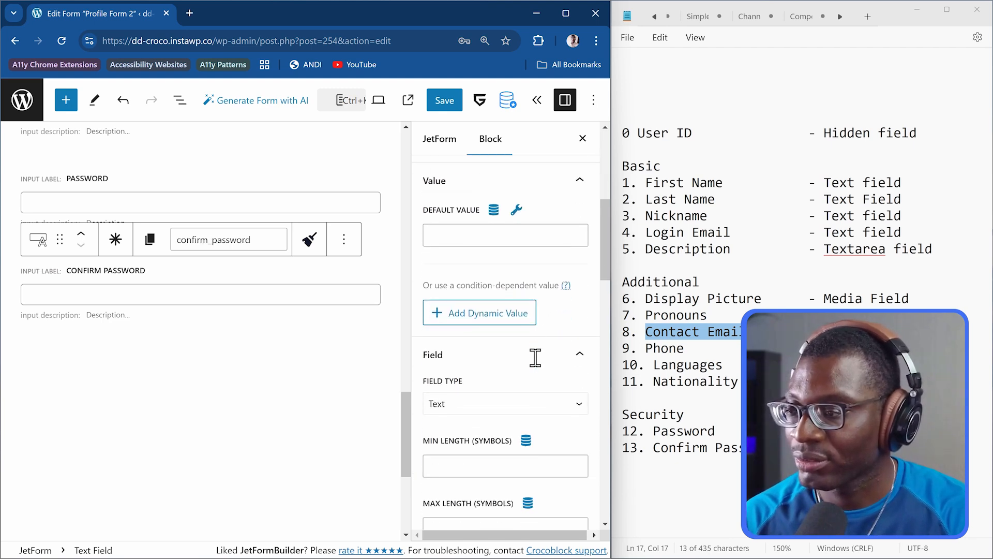
click(464, 289)
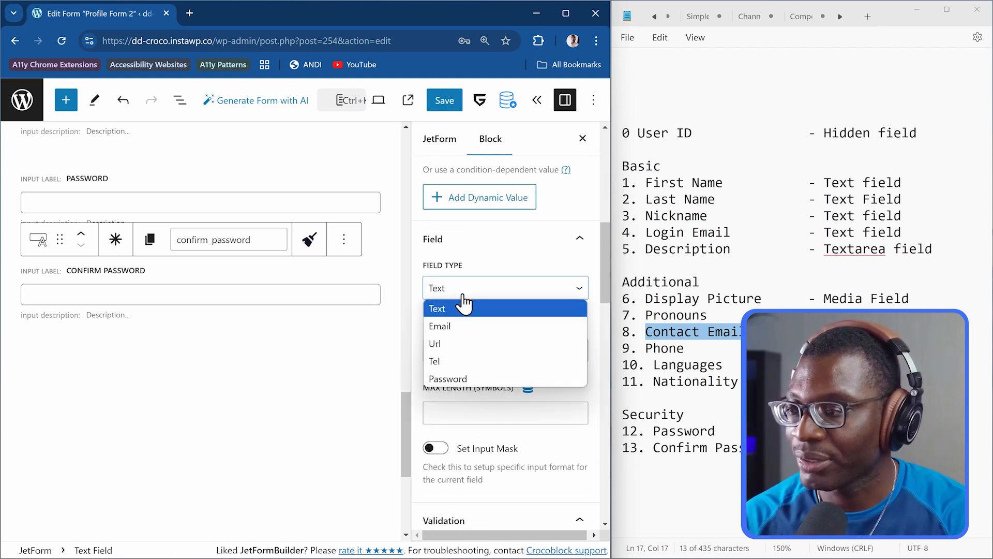
click(492, 377)
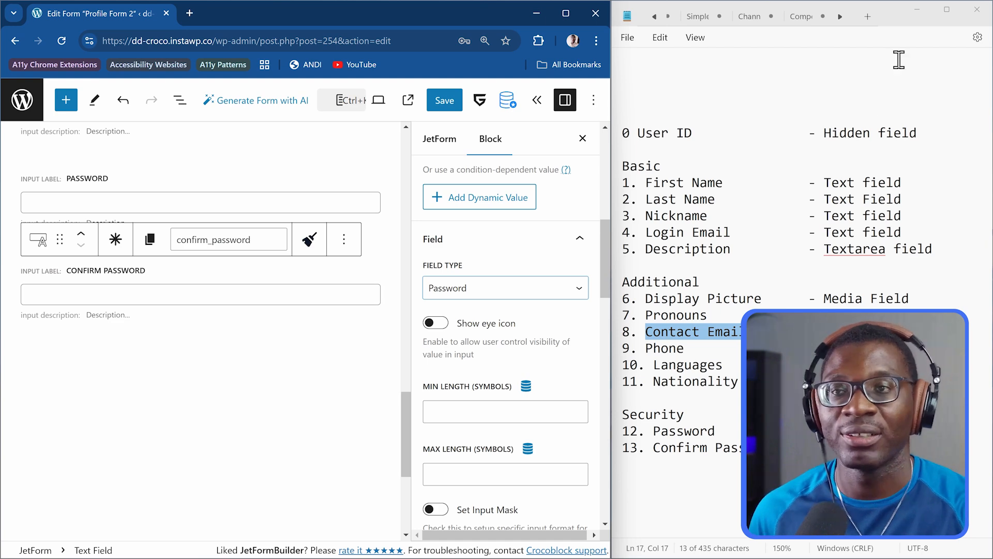
click(567, 14)
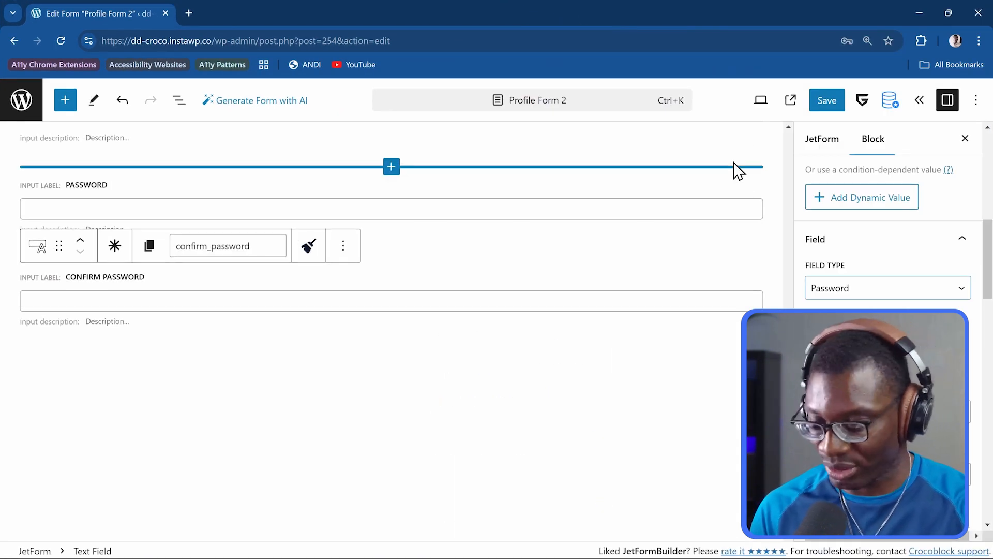
click(834, 94)
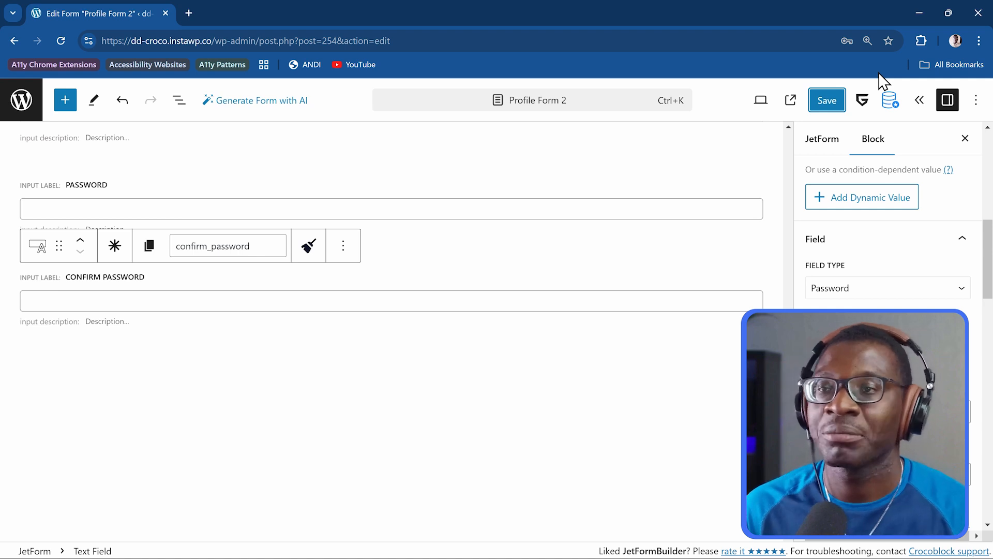
Step: Enable the global form preset in the form's settings with User as its source
click(823, 143)
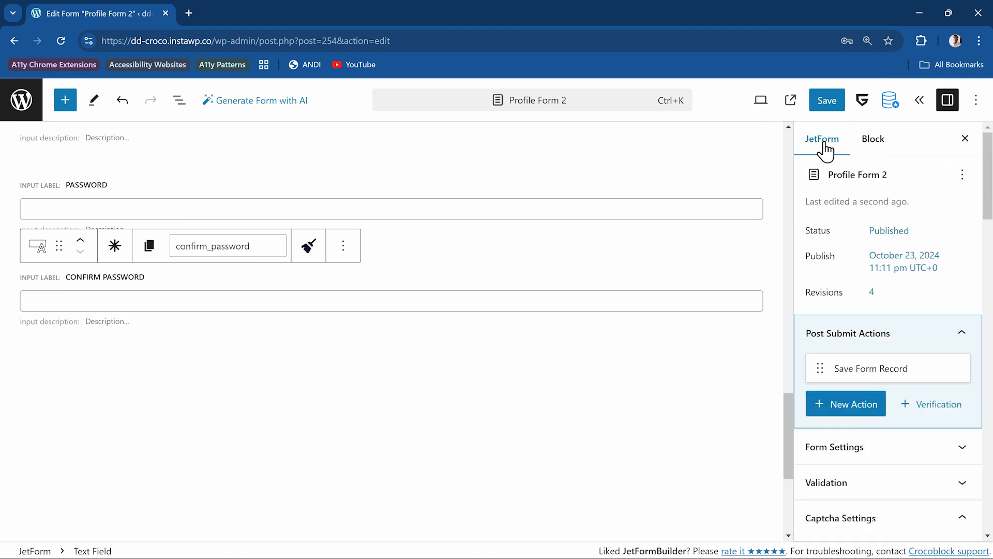
scroll(869, 233, down, 4)
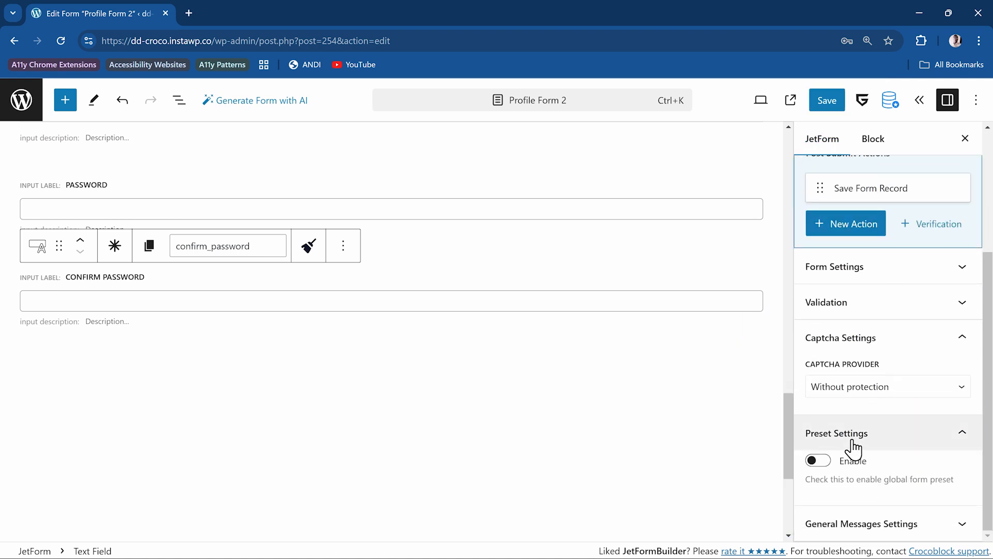
click(818, 461)
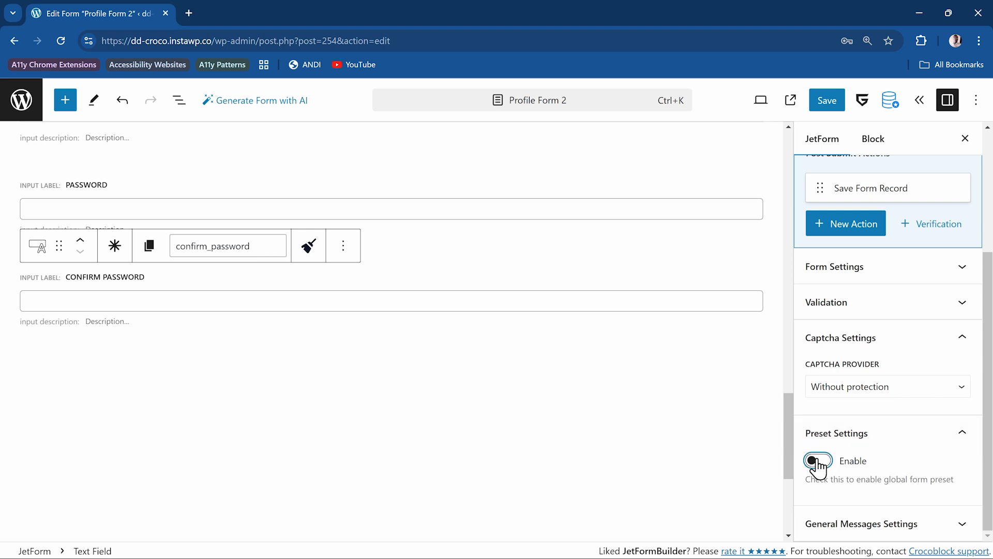
scroll(871, 412, down, 2)
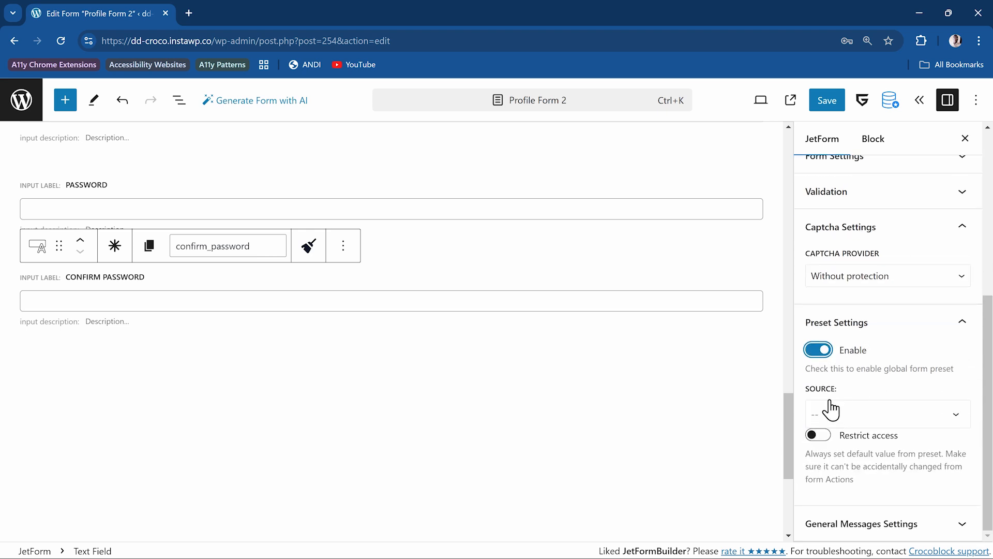
click(847, 414)
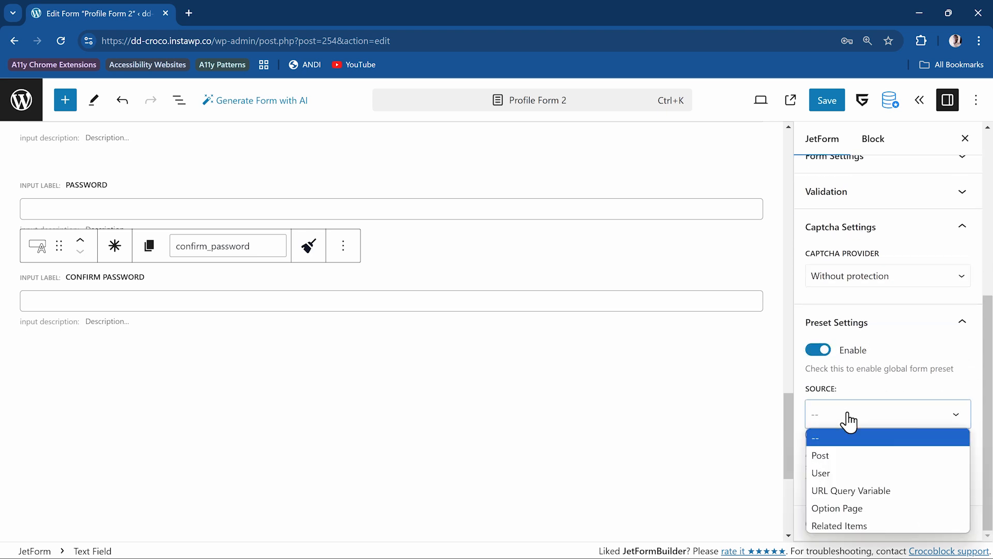
click(859, 472)
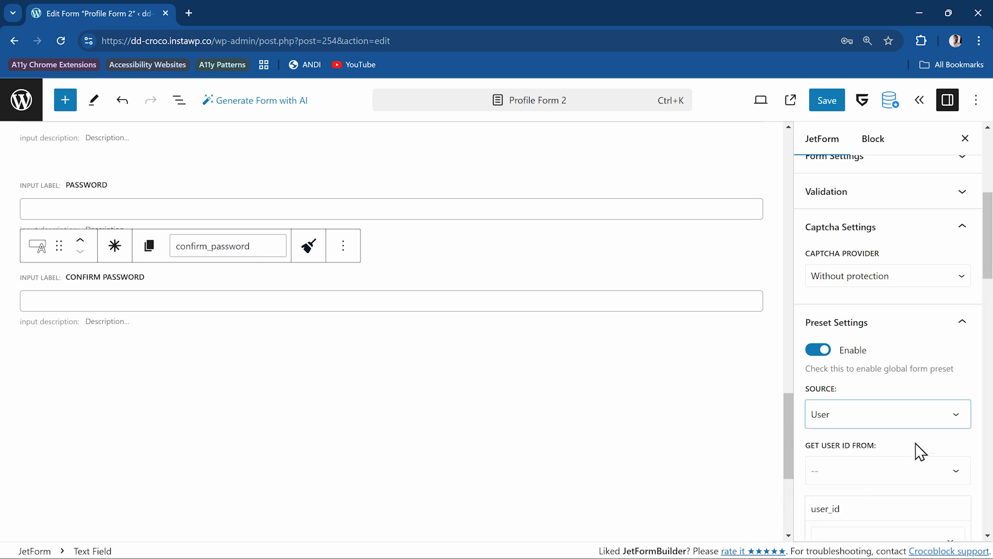
Step: Have the form preset get the user ID from the current user
scroll(920, 452, down, 5)
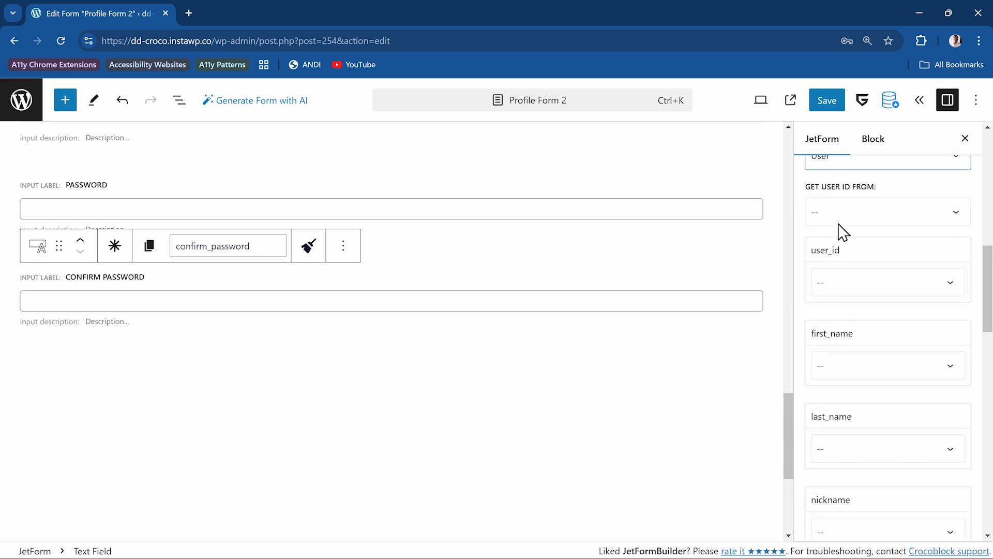
click(859, 219)
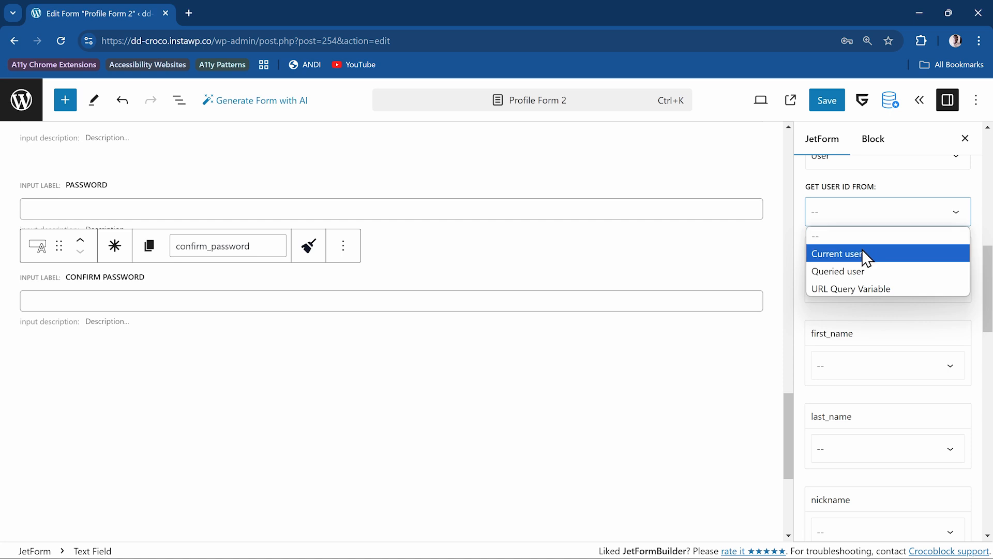
click(862, 249)
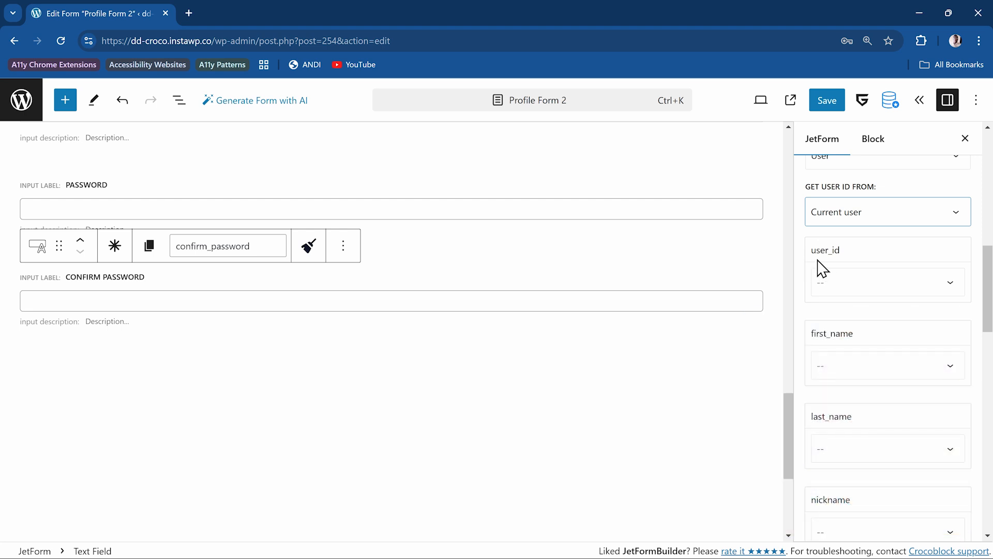
Step: Map the preset's user_id, first_name and last_name fields to User ID, First Name and Last Name respectively
click(847, 282)
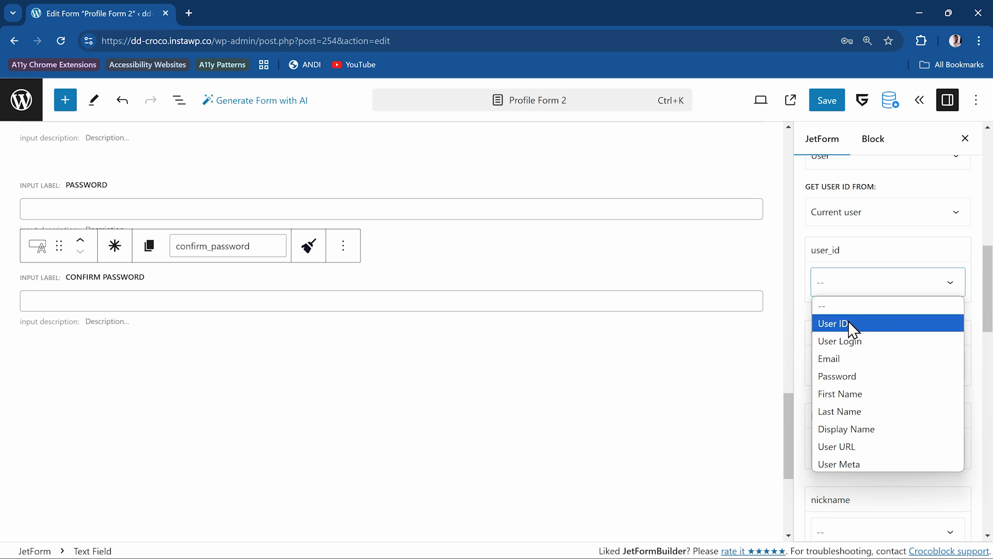
click(843, 324)
scroll(879, 294, down, 1)
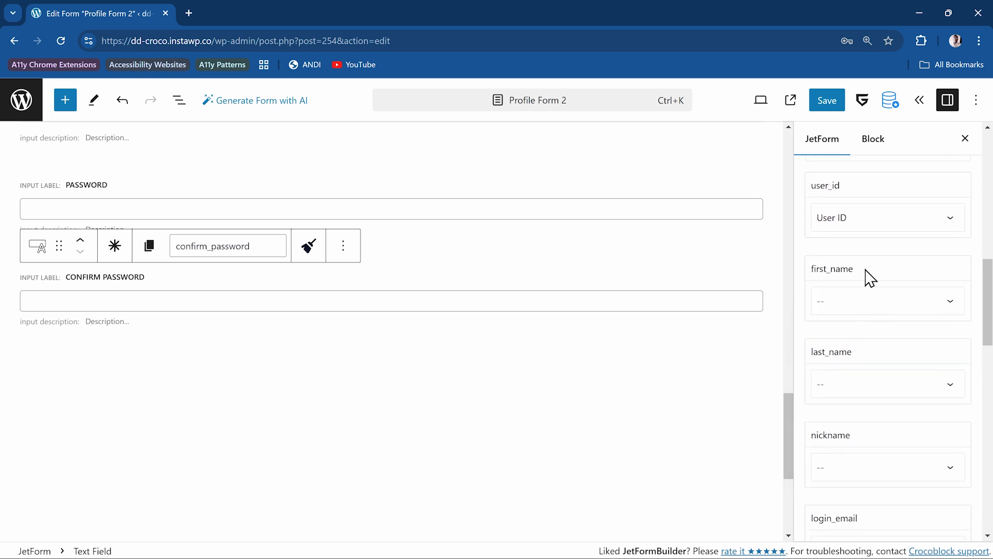
click(849, 299)
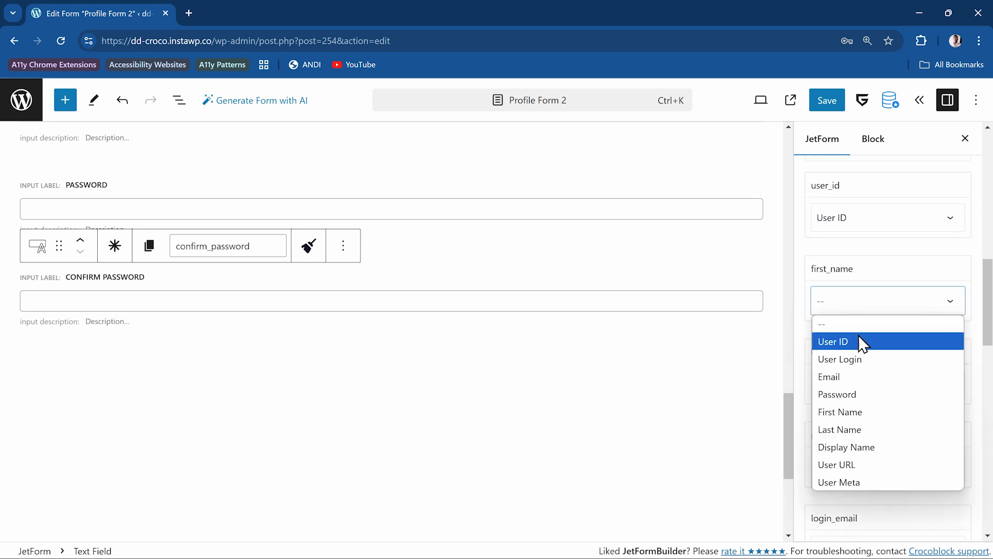
click(872, 407)
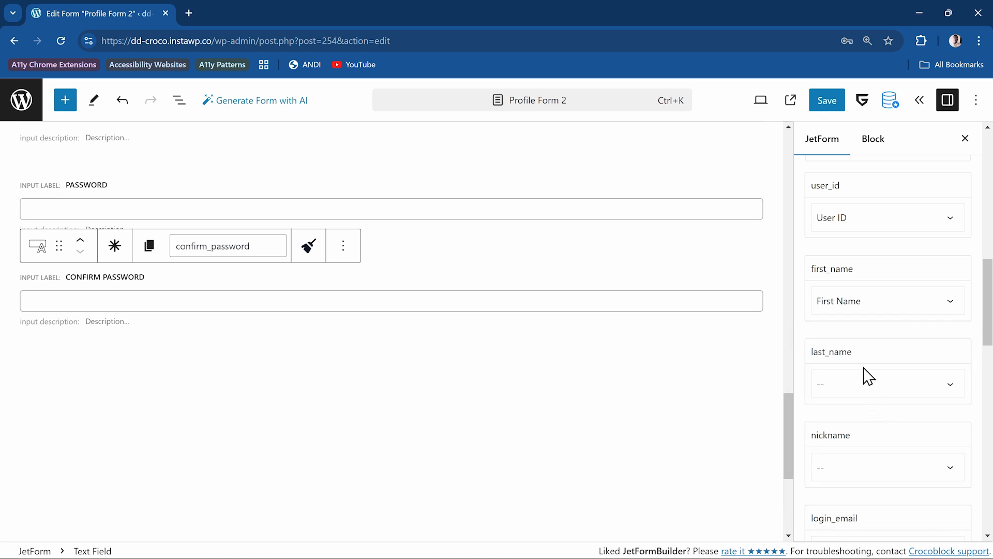
click(864, 381)
click(856, 311)
Step: Map the preset's nickname field to User Meta with the meta field key "nickname"
scroll(875, 377, down, 3)
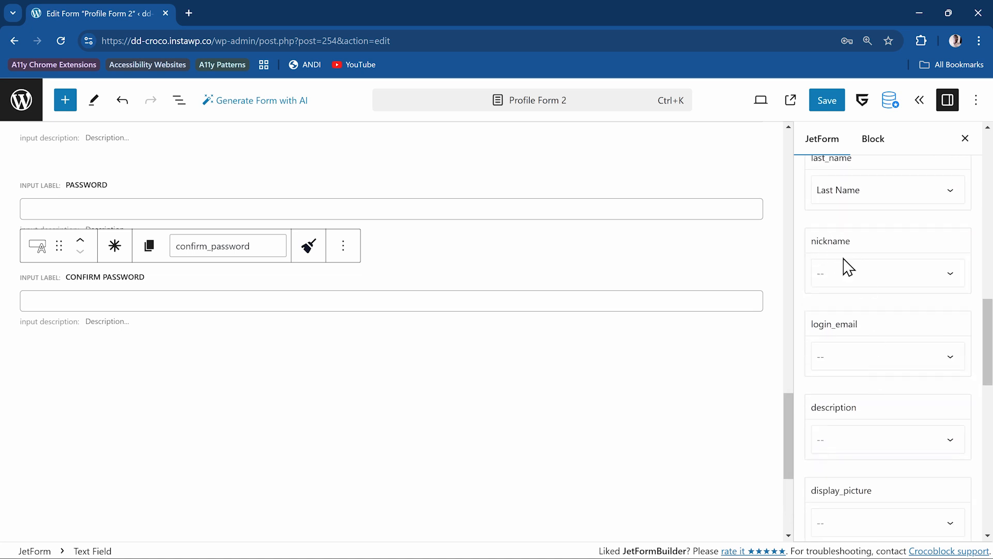
click(878, 274)
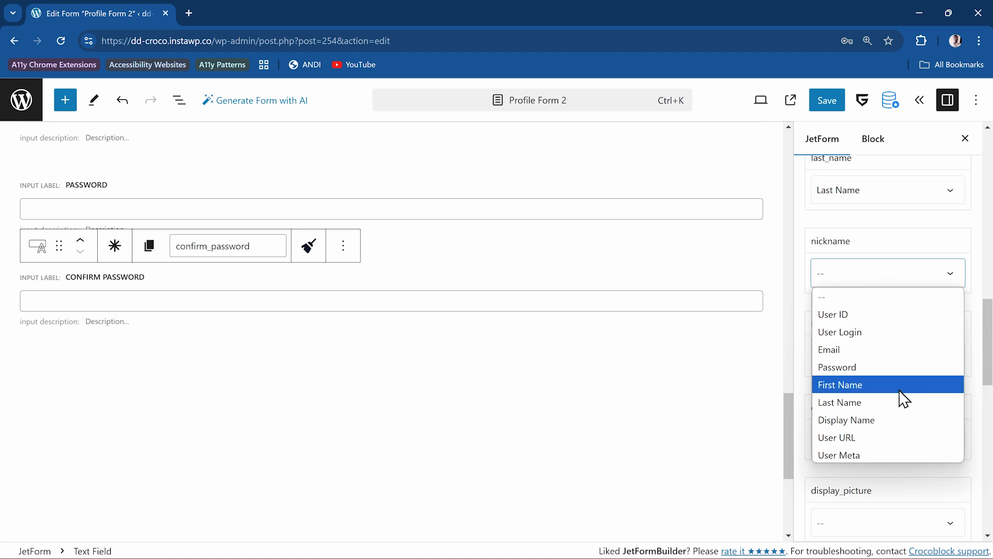
click(835, 455)
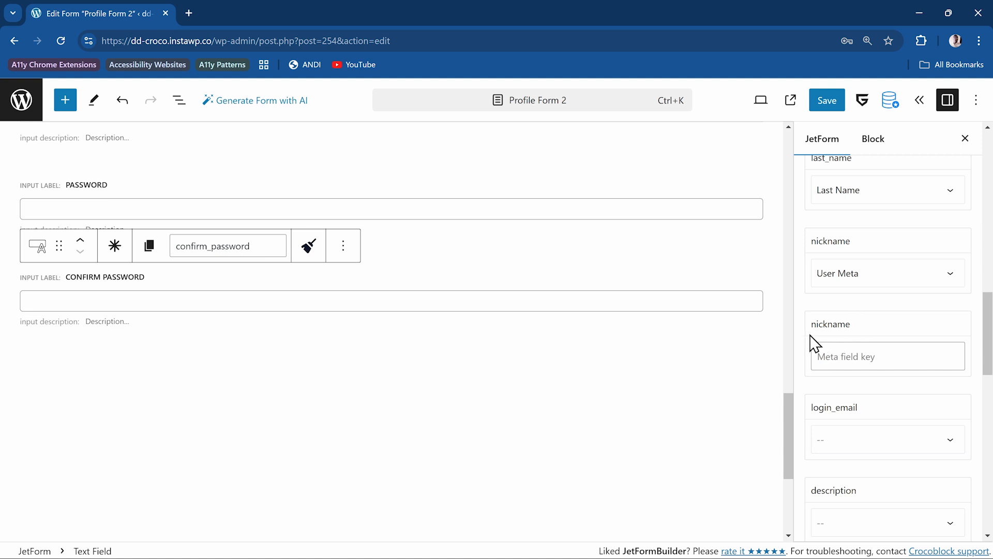
click(875, 363)
text(nickname)
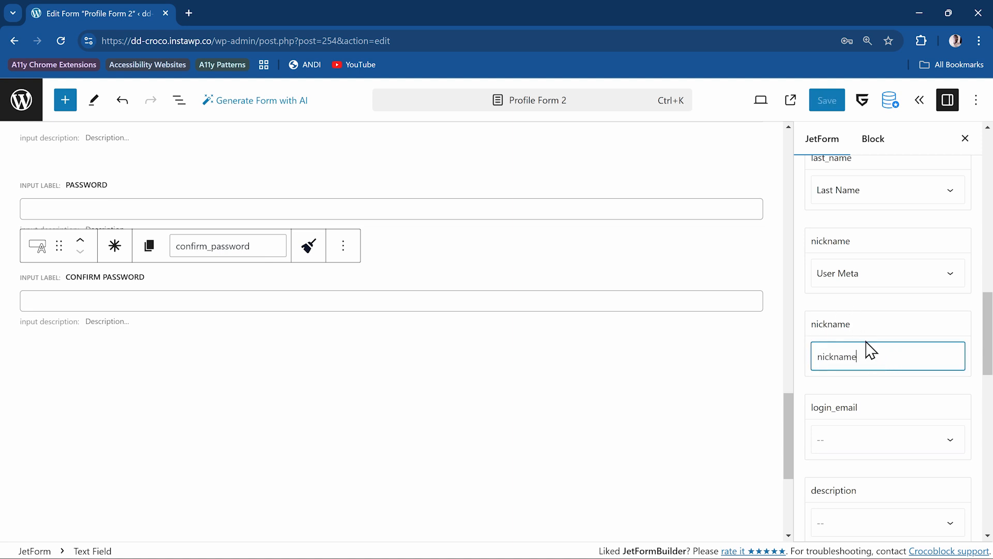
Step: Map the preset's login_email field to the user's Email
scroll(875, 326, down, 2)
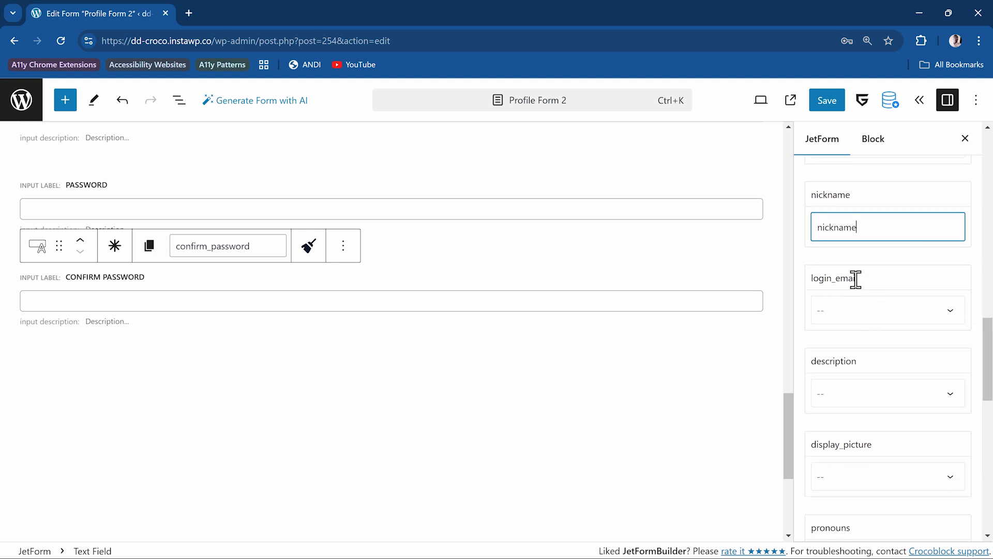
click(856, 314)
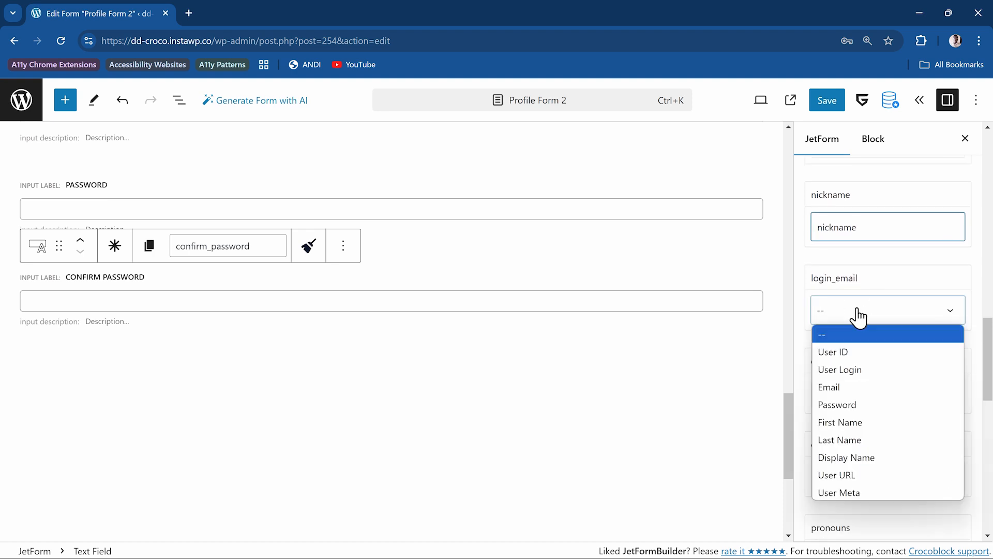
click(876, 388)
Step: Map the preset's description field to User Meta with the meta field key "description"
scroll(890, 358, down, 2)
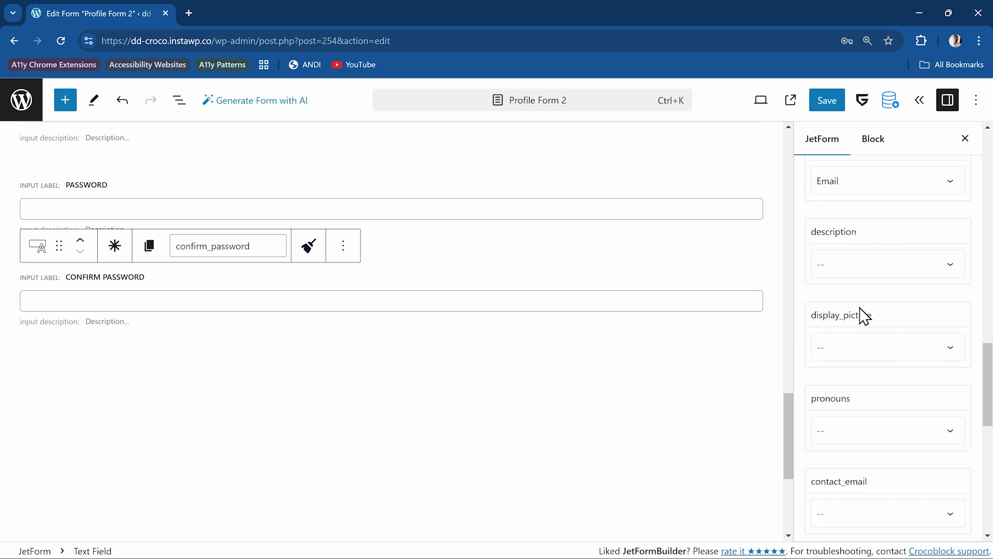
click(863, 263)
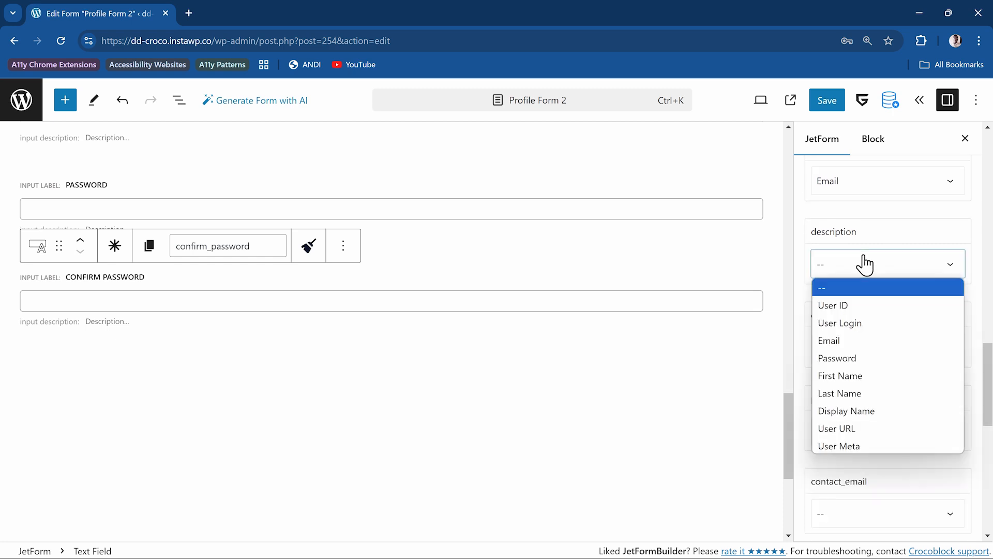
click(862, 445)
click(867, 348)
text(description)
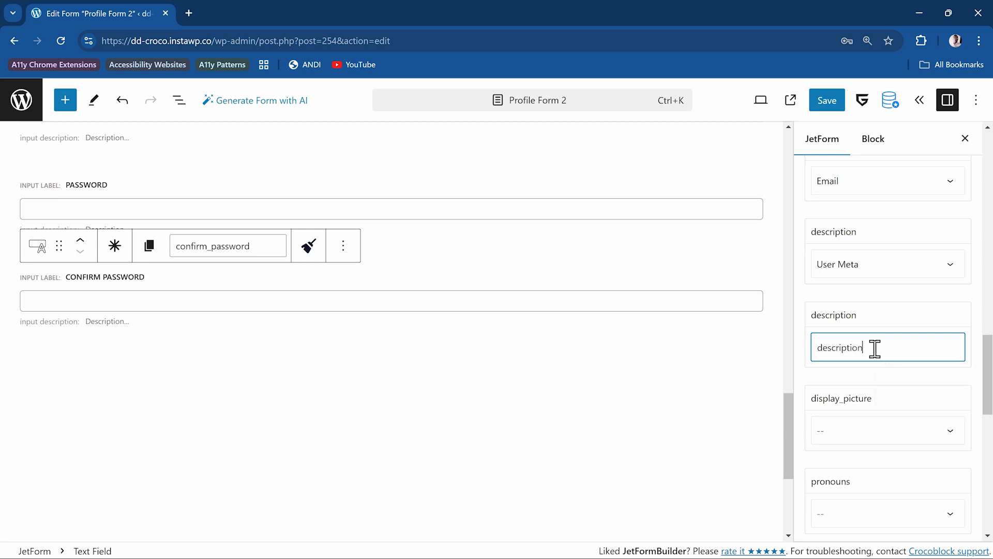
click(898, 391)
scroll(898, 392, down, 3)
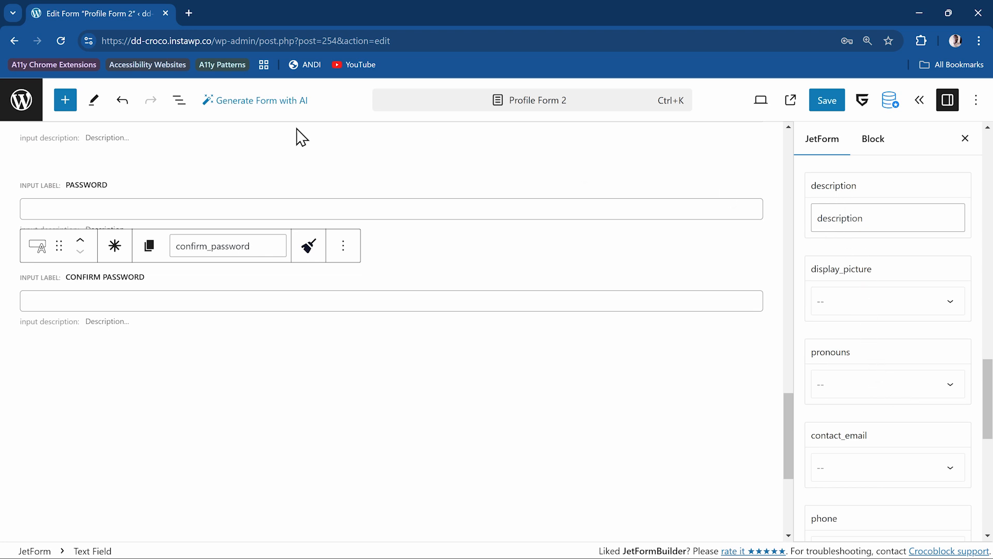
Step: Open the WordPress admin in a new browser tab and examine the Biographical Info field on the user's Profile page
right_click(29, 103)
click(78, 117)
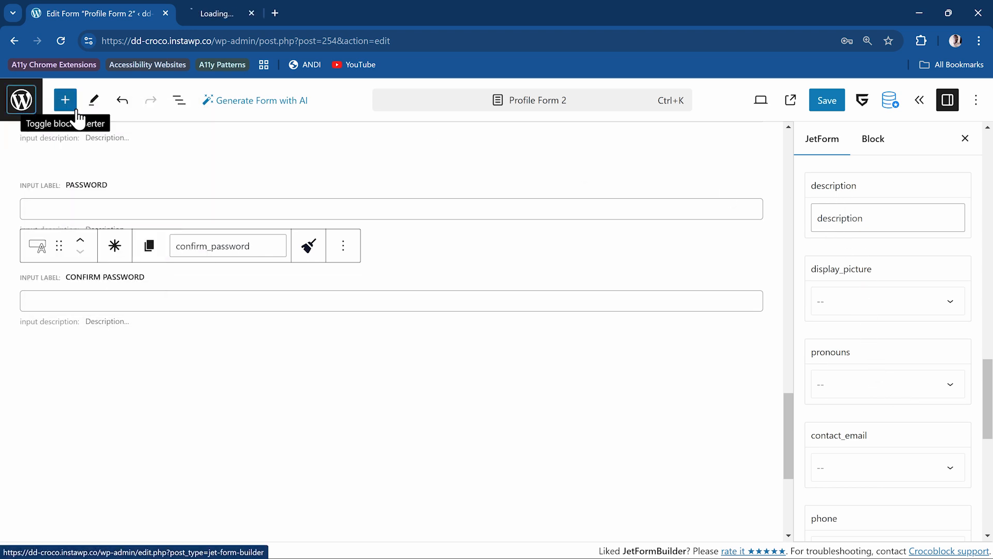
click(218, 11)
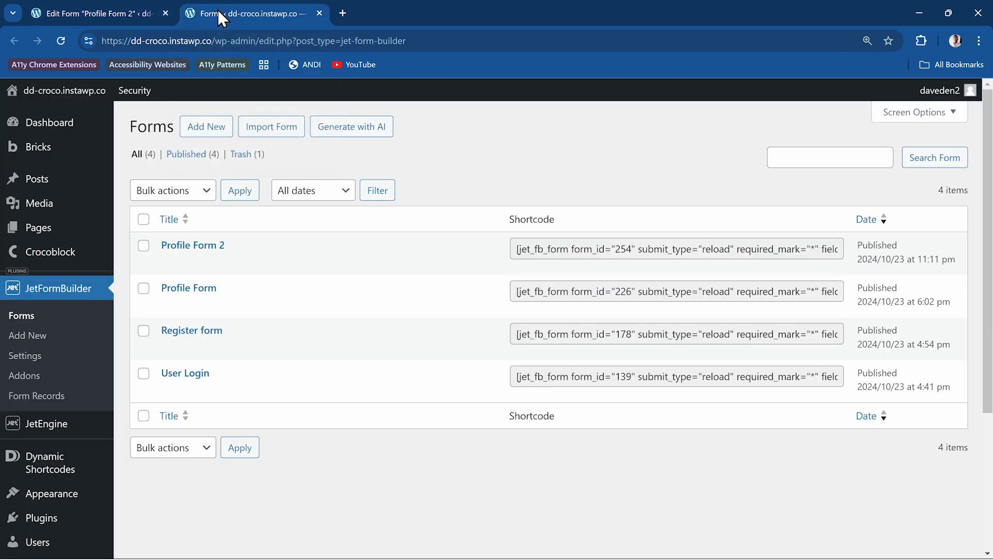
scroll(83, 305, down, 4)
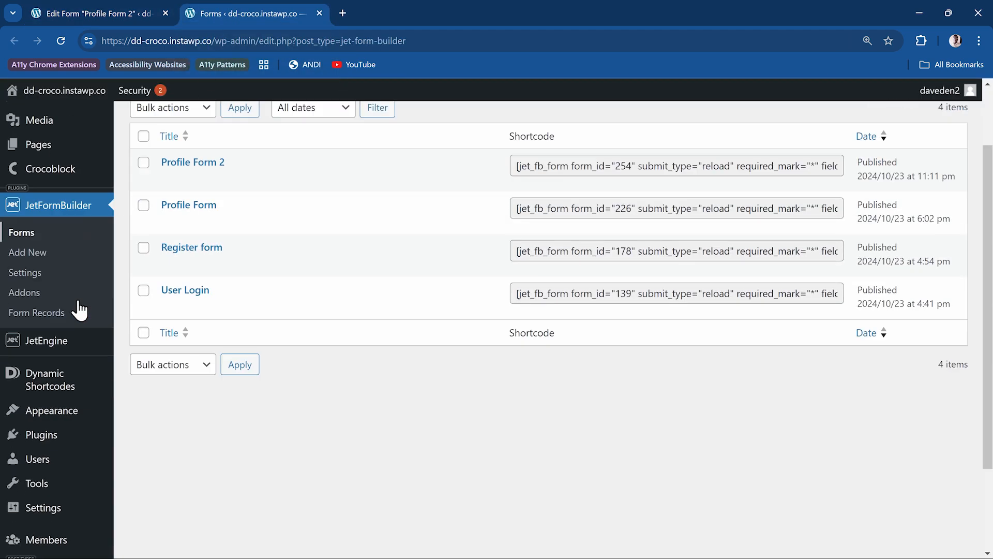
mouse_move(78, 341)
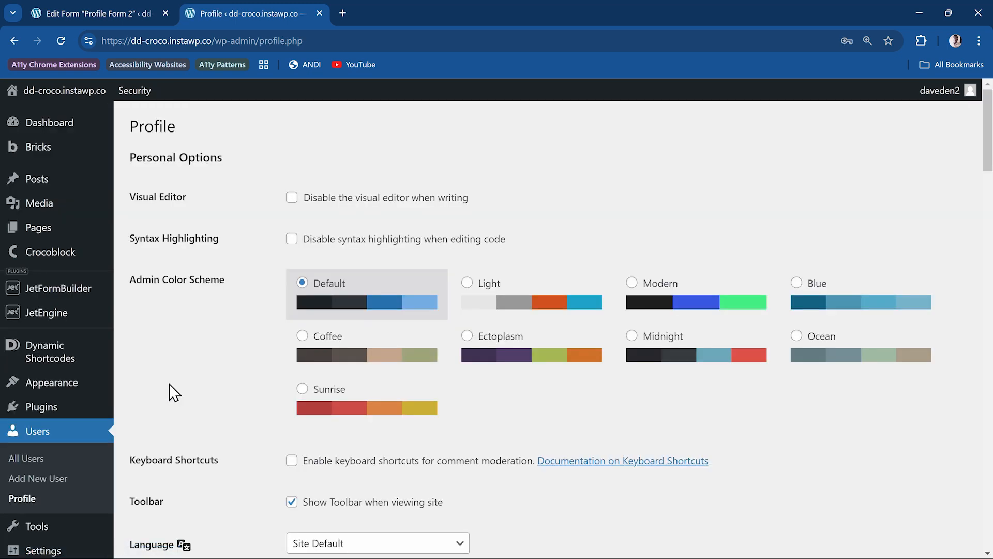
scroll(249, 328, down, 11)
scroll(249, 328, down, 3)
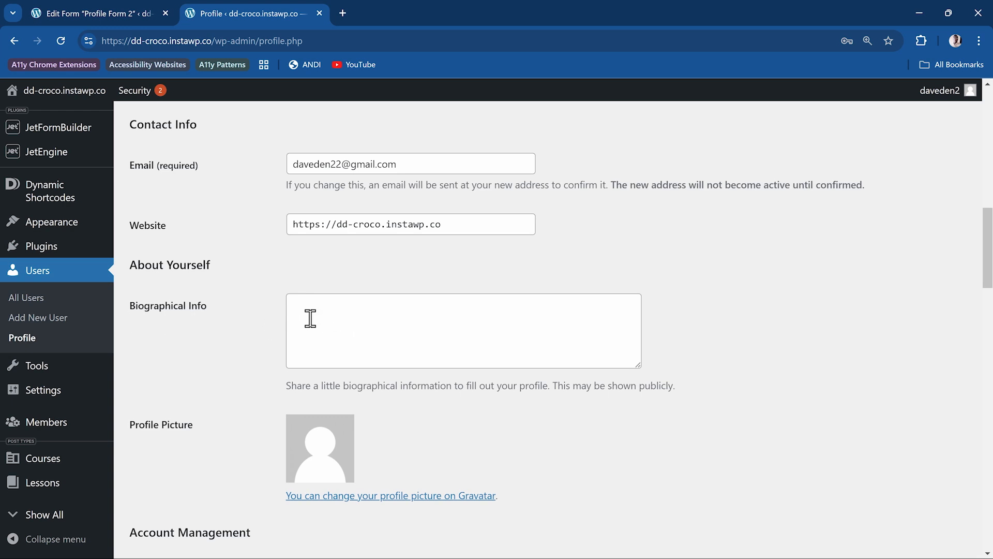
Step: Return to the Profile Form 2 editor and map the preset's display_picture field to User Meta with the key "display_picture"
click(87, 11)
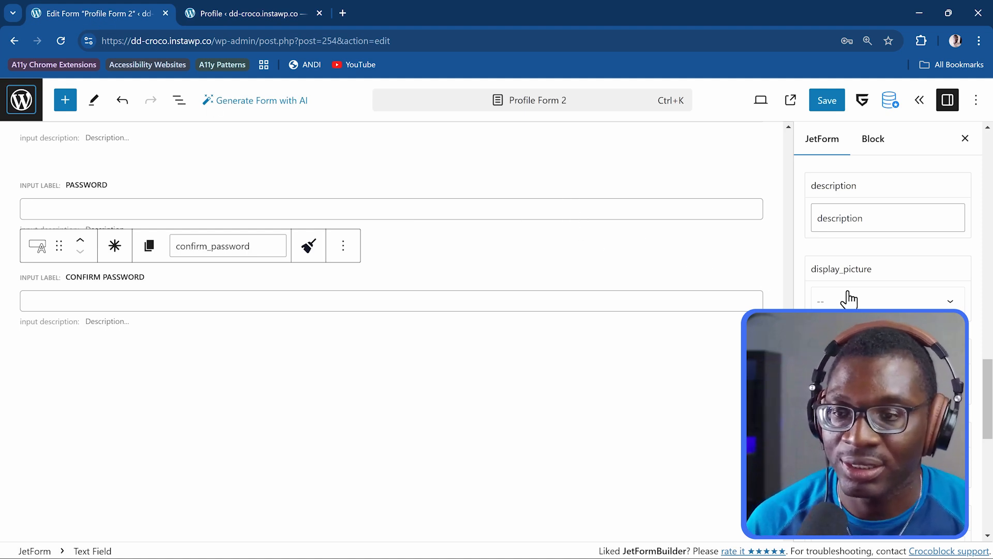
click(864, 302)
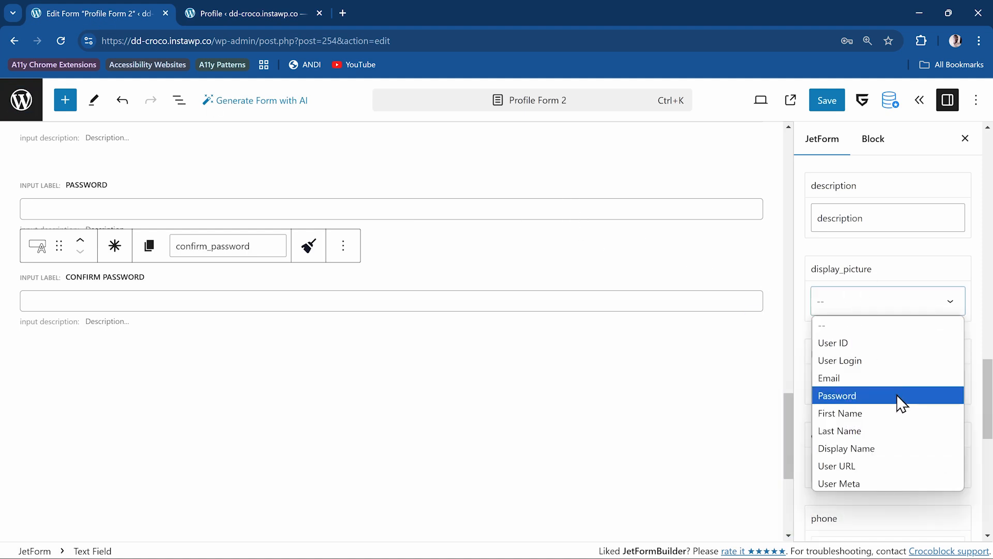
click(877, 483)
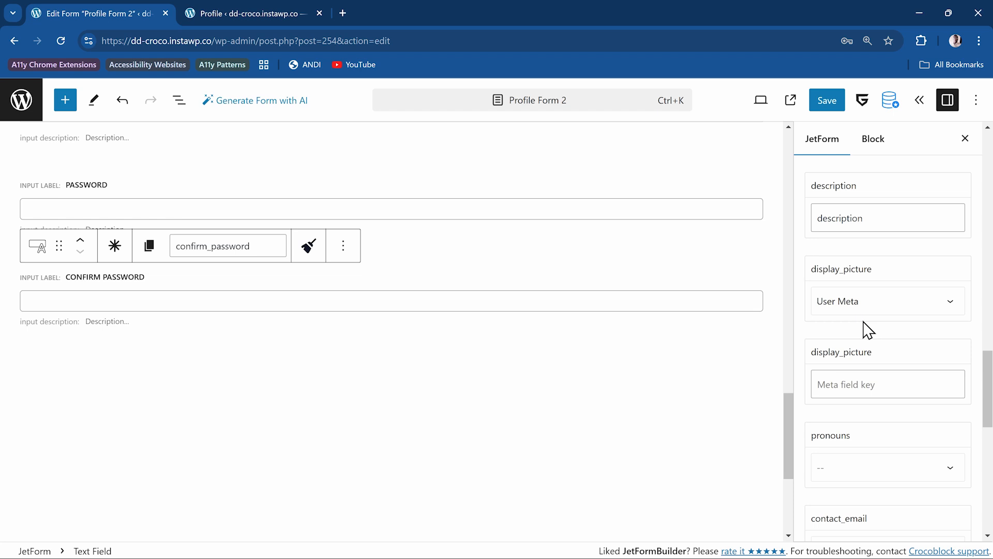
click(862, 378)
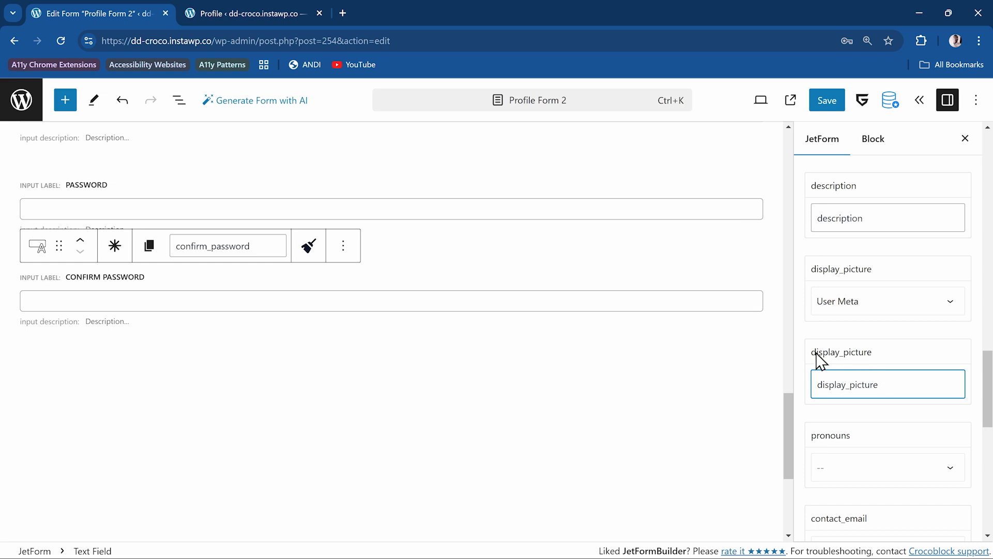
Step: Copy the Display Picture meta name from the profile's User Extra section and paste it over the form preset's display_picture meta field key
click(266, 16)
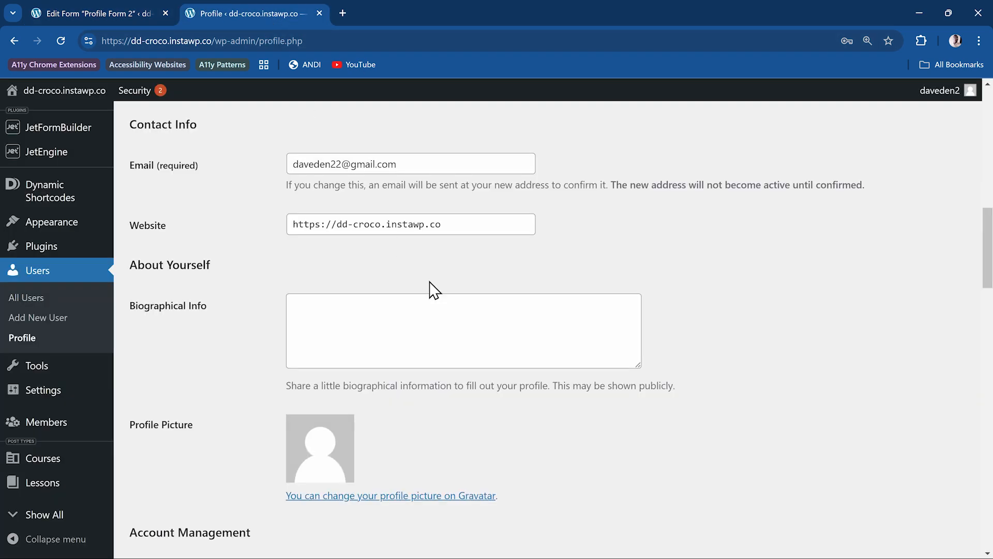
scroll(430, 288, down, 10)
scroll(430, 280, down, 15)
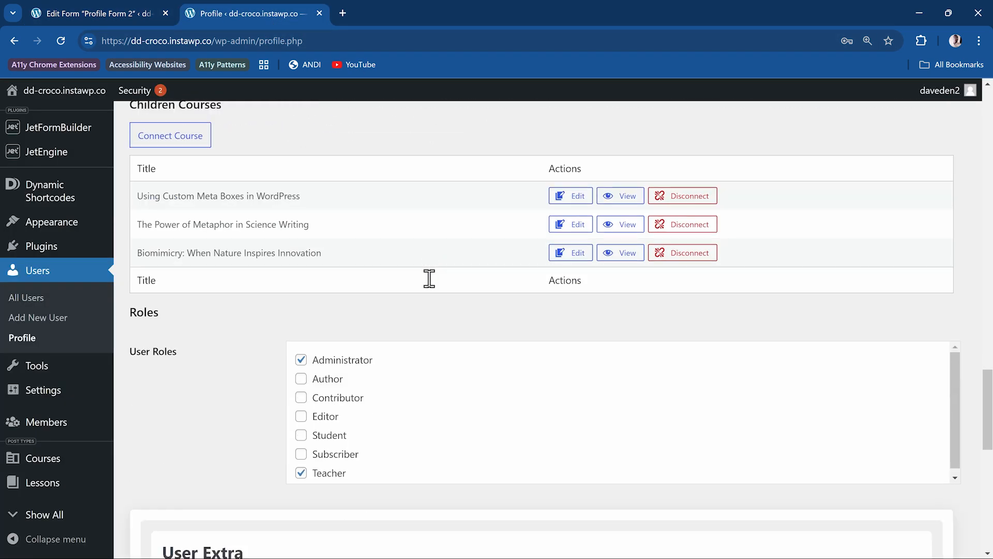
scroll(432, 288, up, 2)
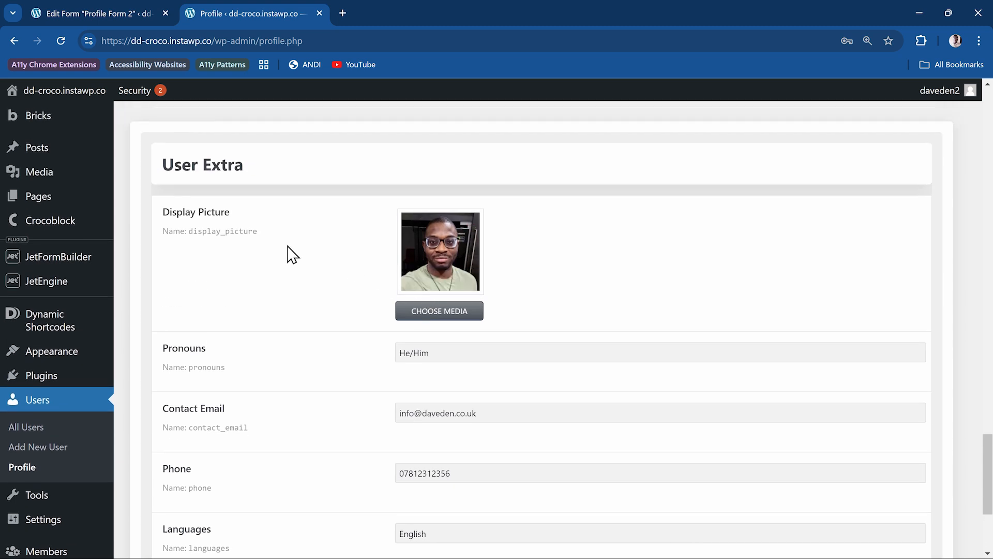
mouse_move(216, 235)
mouse_move(253, 234)
click(149, 17)
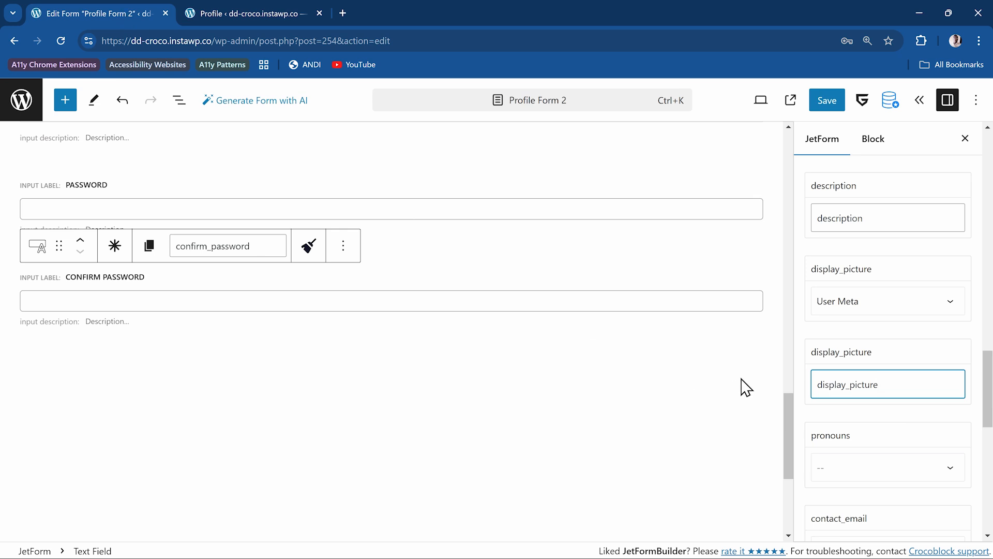
double_click(836, 384)
key(ctrl+v)
Step: Copy the Pronouns meta name "pronouns" from the User Extra section of the user's profile page
scroll(894, 430, down, 3)
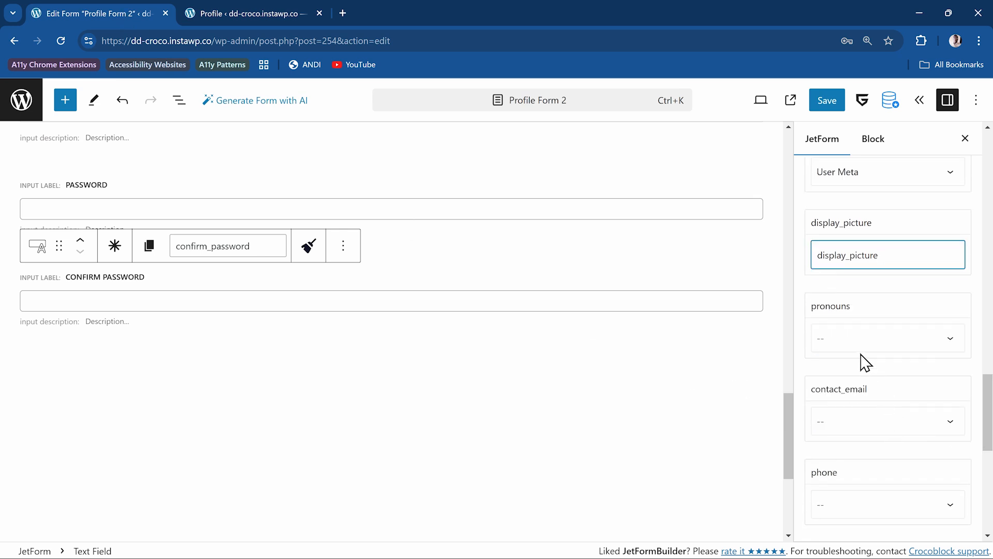
click(249, 15)
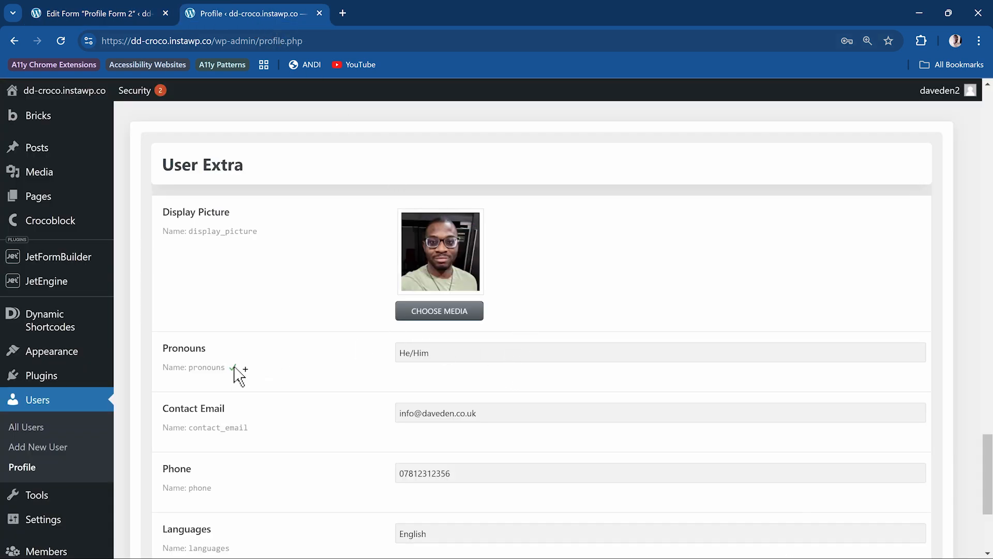
Step: Return to the Profile Form 2 editor and map the preset's pronouns field to User Meta with the meta key pronouns
click(109, 8)
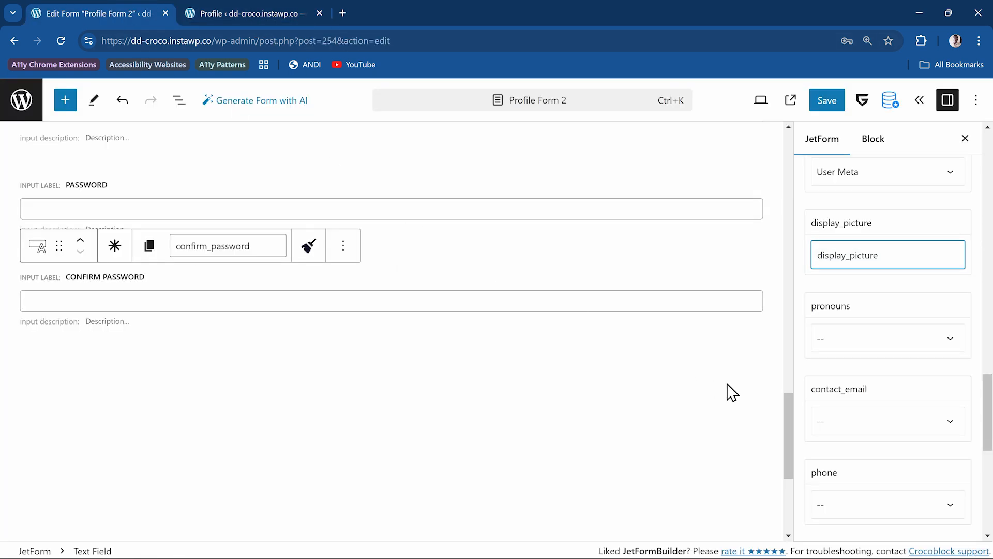
click(832, 336)
click(870, 519)
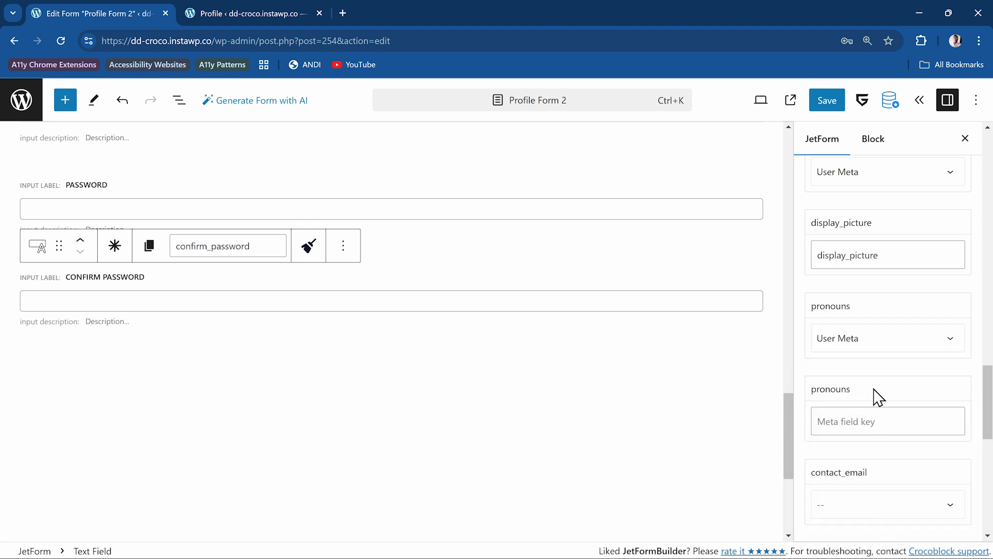
click(874, 421)
key(ctrl+v)
Step: Map the contact_email field to User Meta, using the key contact_email copied from the user profile page
scroll(890, 462, down, 3)
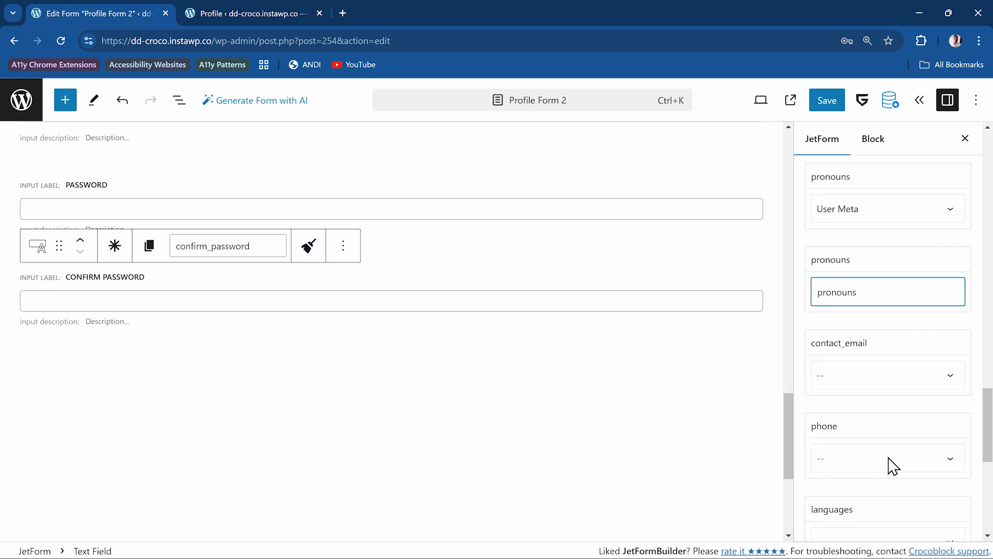
click(882, 394)
click(882, 394)
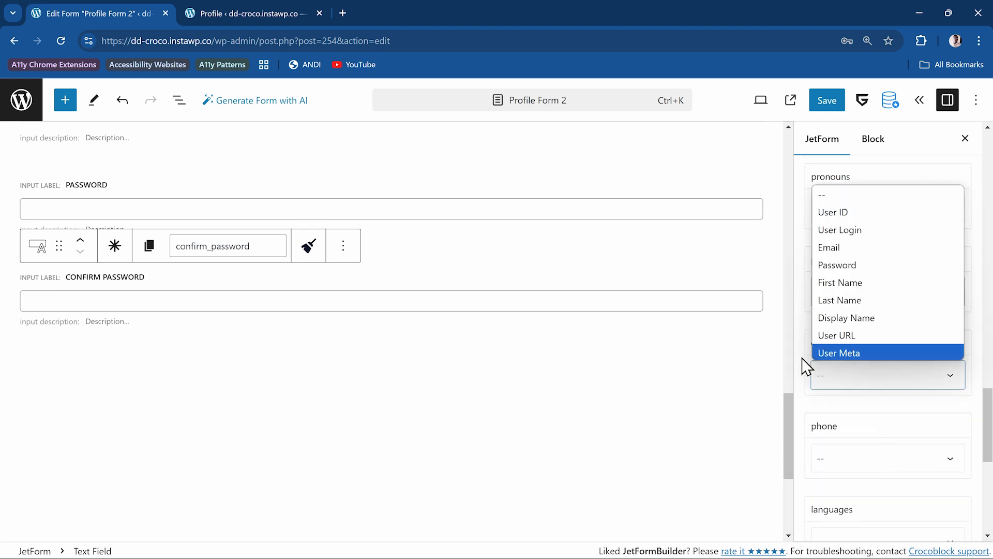
click(219, 15)
scroll(406, 338, down, 3)
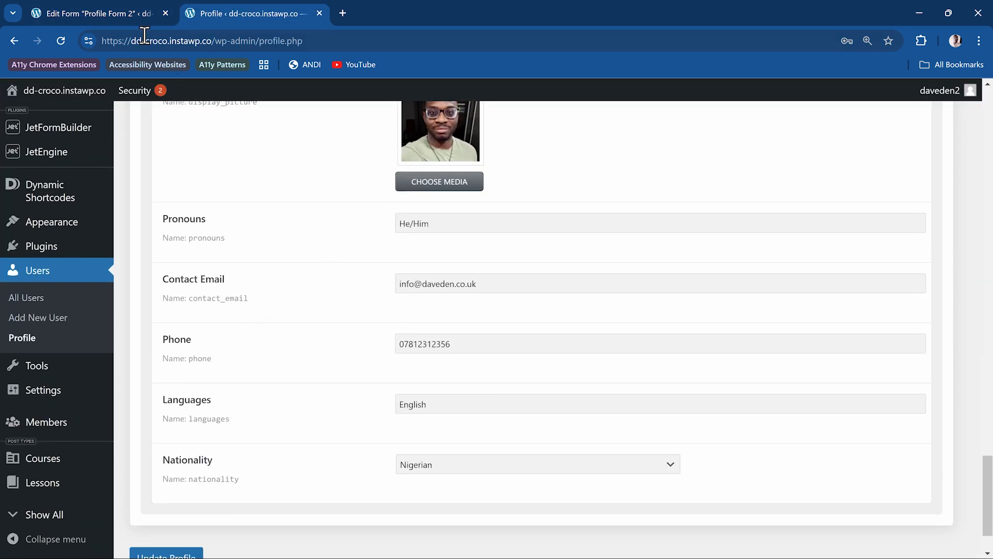
click(124, 13)
click(849, 377)
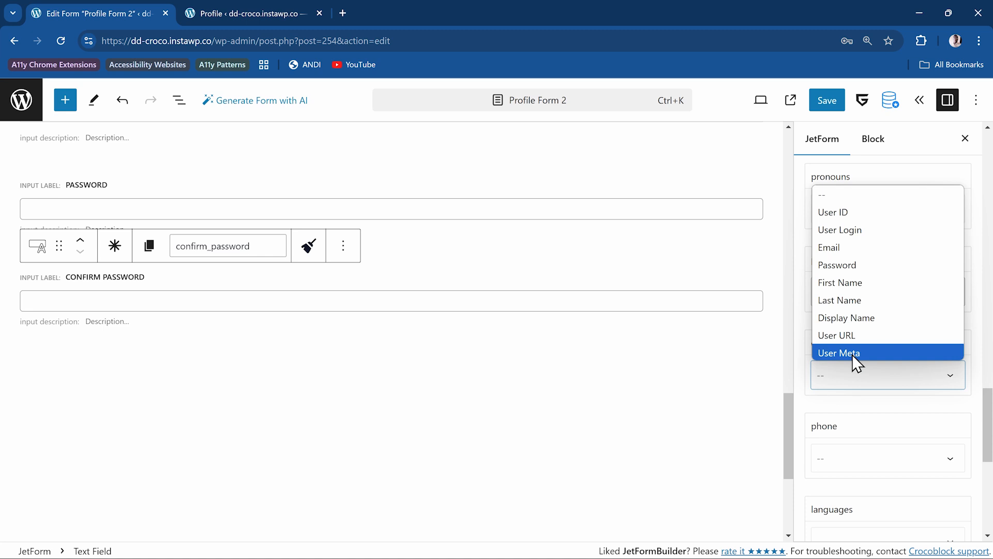
click(852, 355)
click(863, 466)
key(ctrl+v)
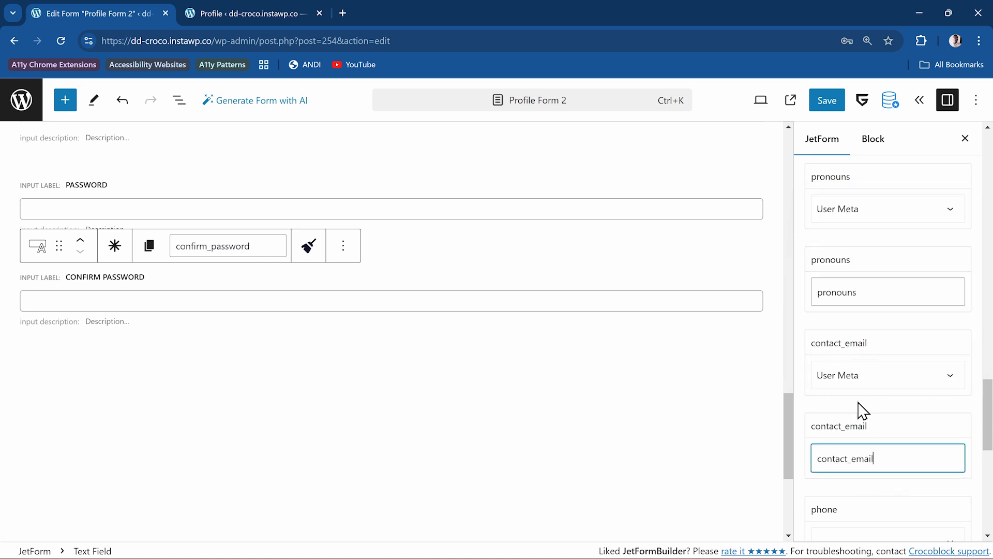
Step: Map the phone field to User Meta, using the key phone from the user profile page
scroll(863, 410, down, 5)
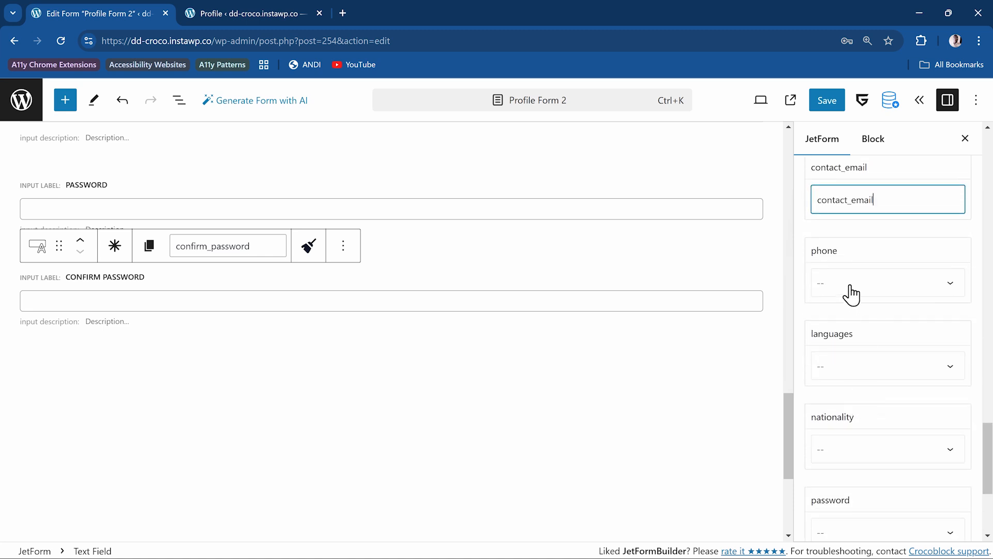
click(228, 14)
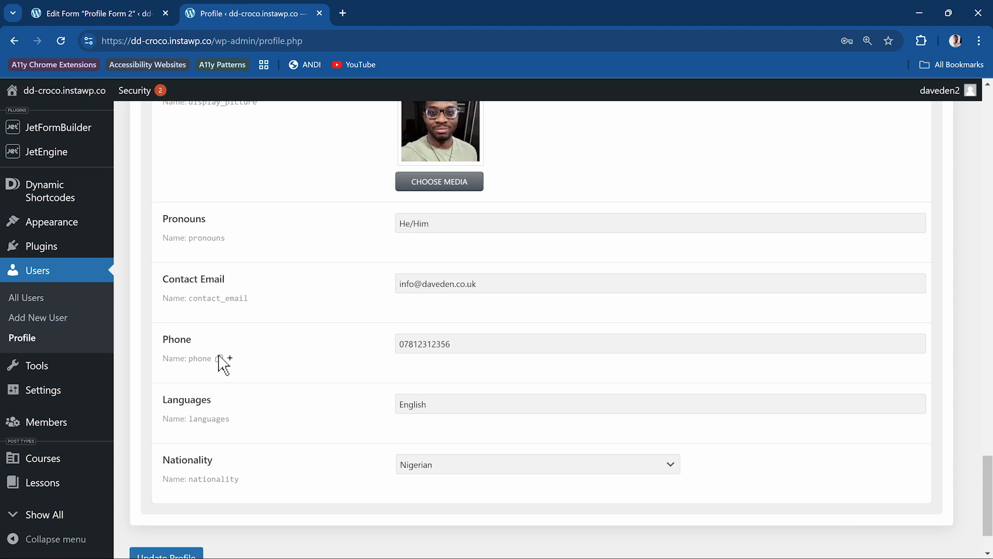
click(136, 12)
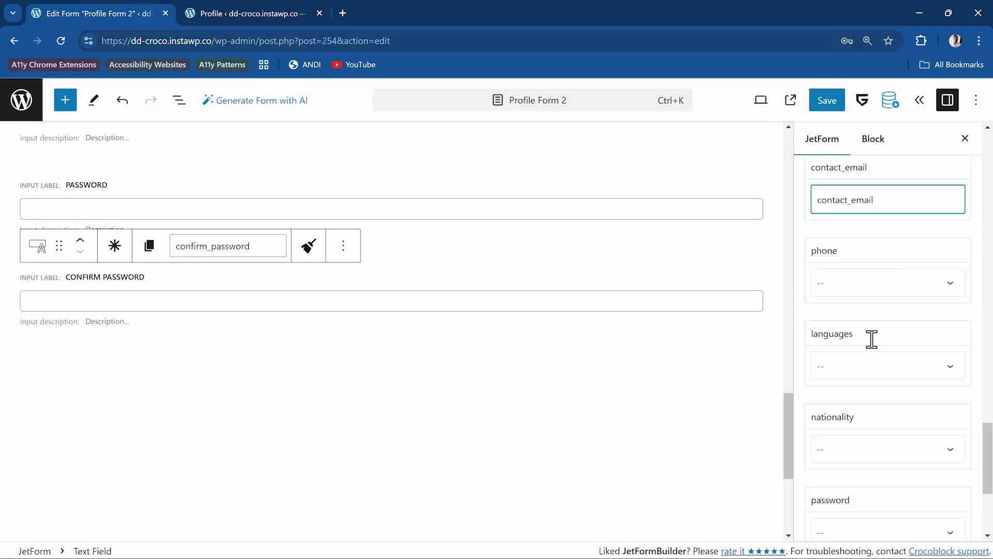
click(894, 284)
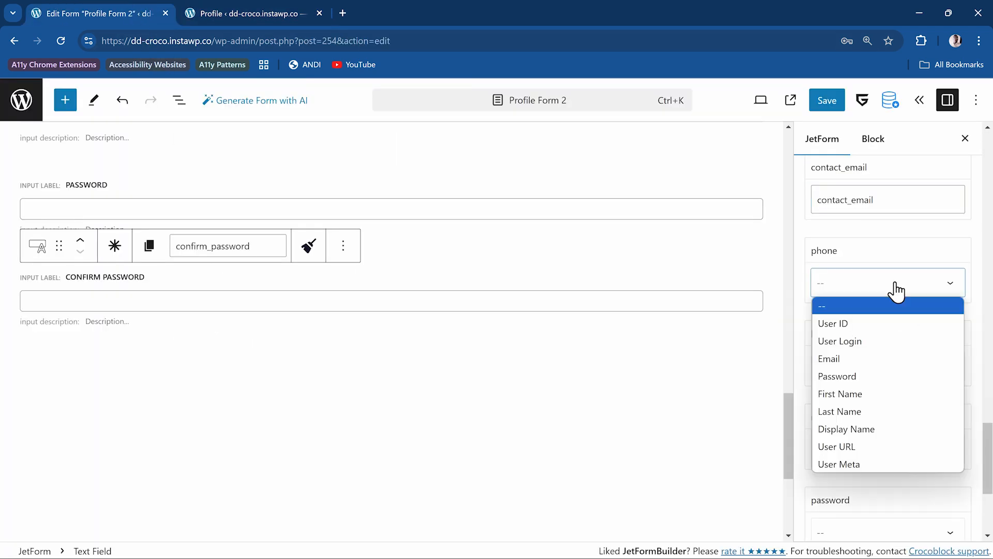
click(894, 464)
click(881, 367)
text(phone)
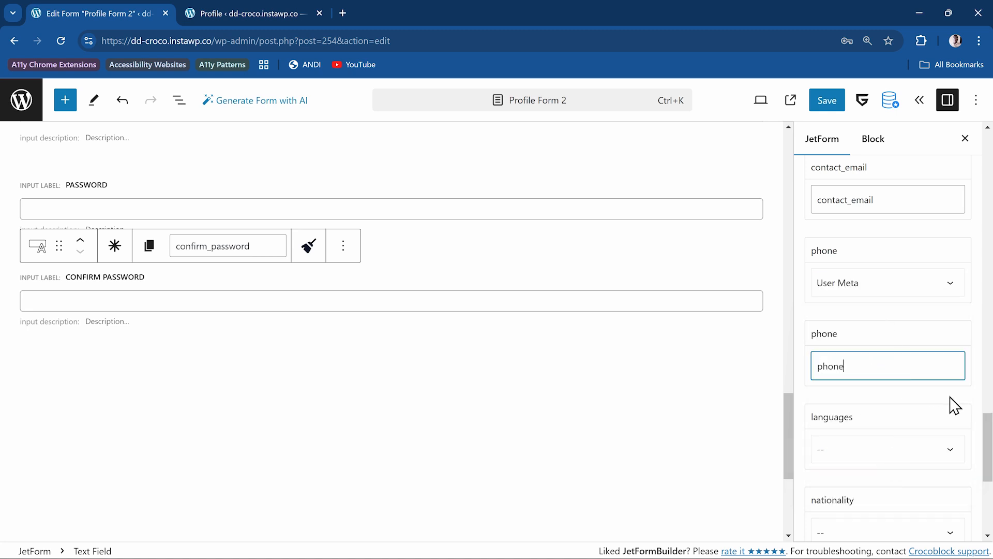
Step: Map the languages field to User Meta, using the key languages copied from the user profile page
scroll(895, 432, down, 3)
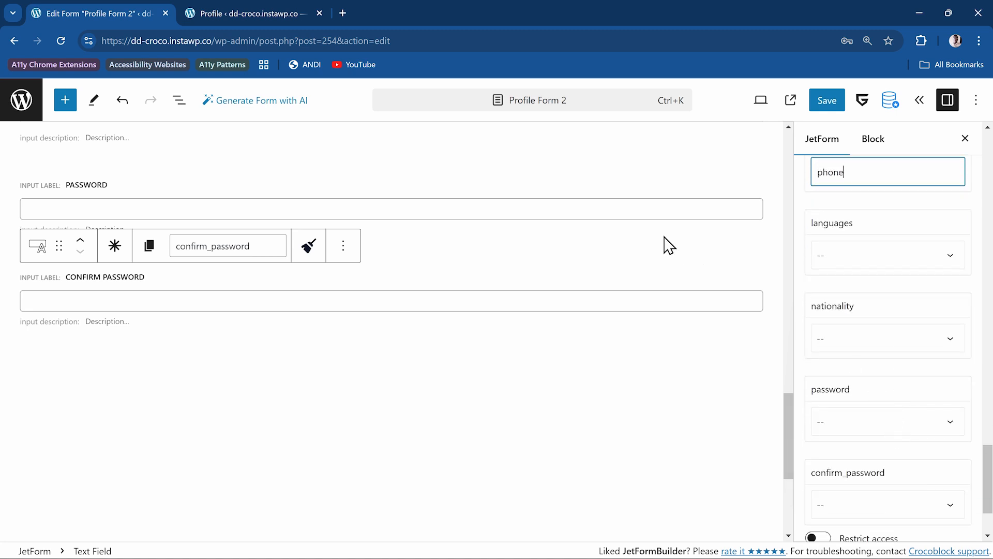
click(270, 12)
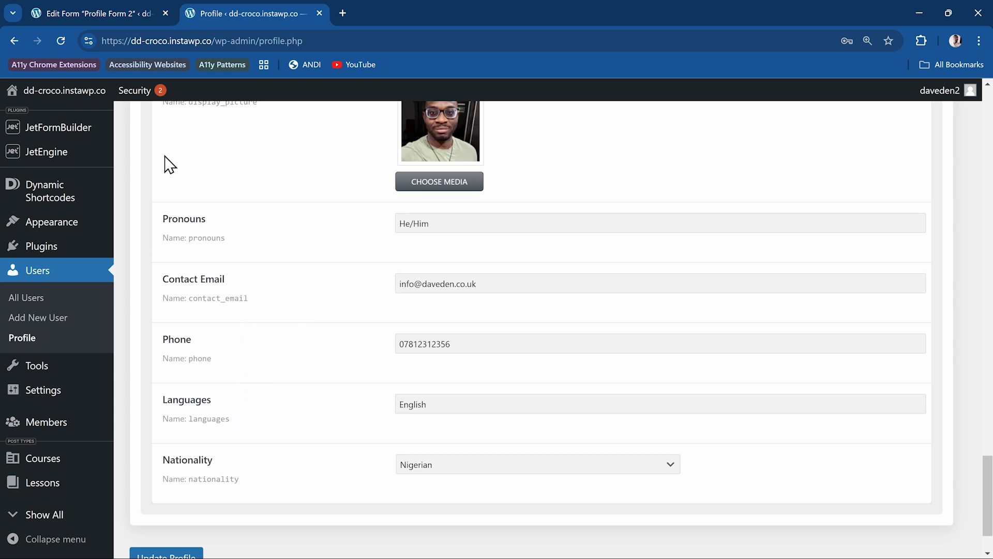
click(122, 9)
click(850, 255)
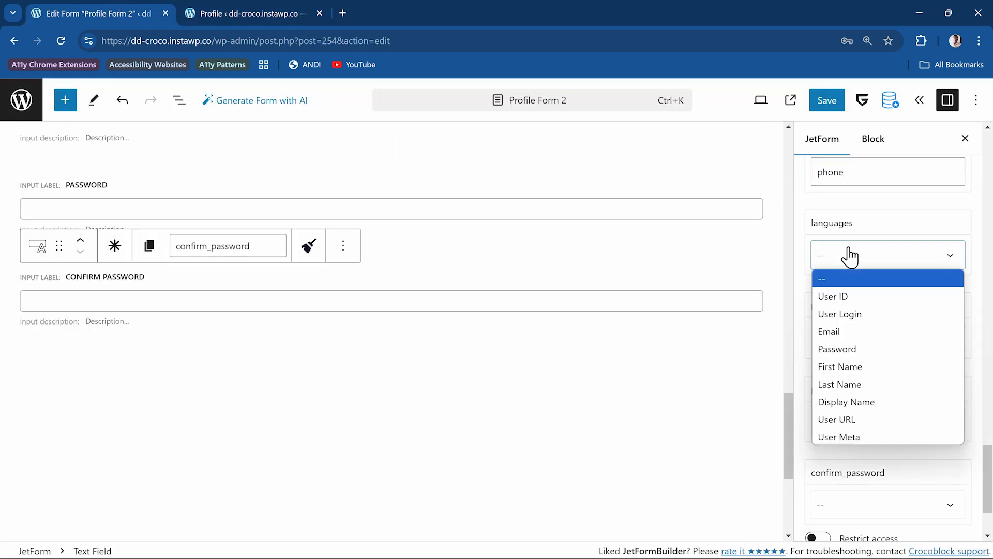
click(890, 440)
click(894, 352)
key(ctrl+v)
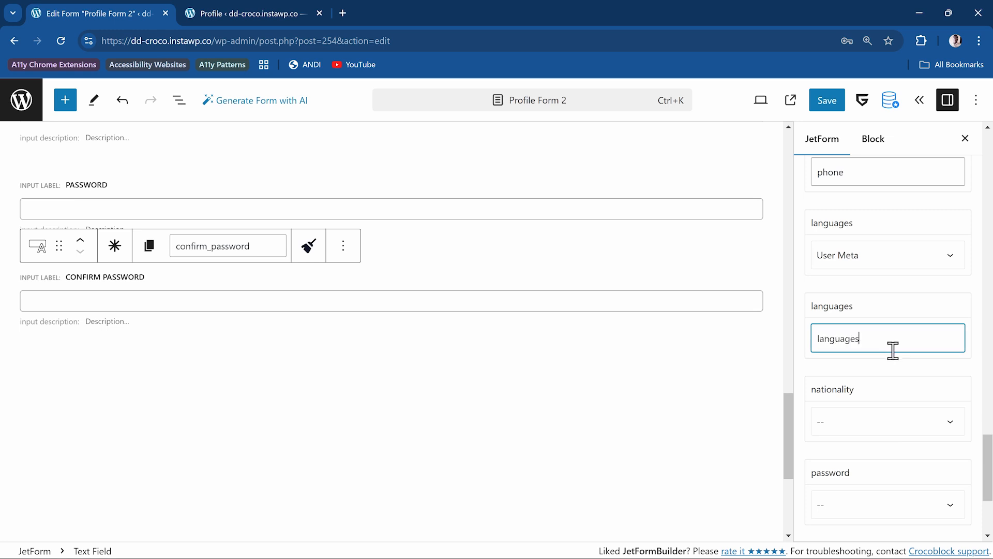
Step: Map the nationality field to User Meta, using the key nationality from the user profile page
click(245, 7)
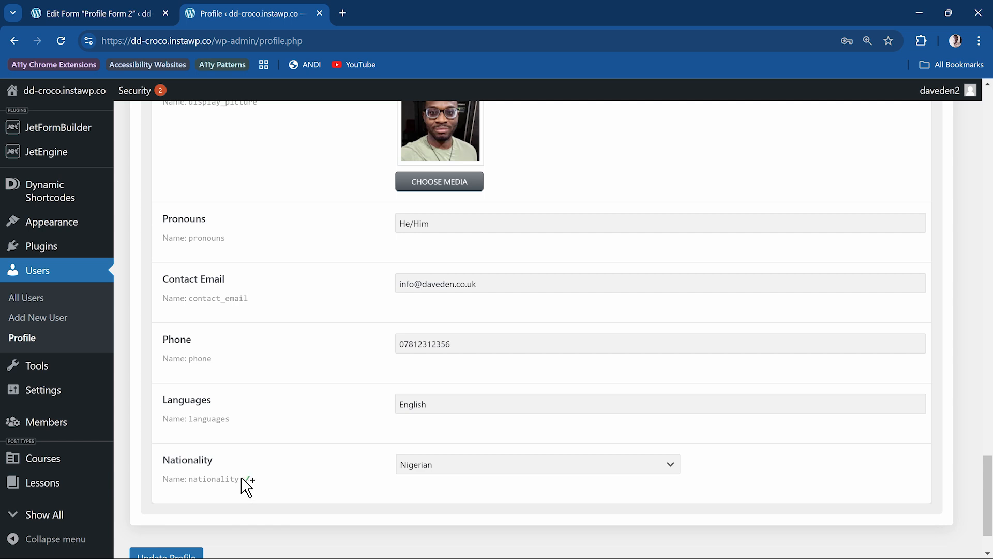
click(88, 8)
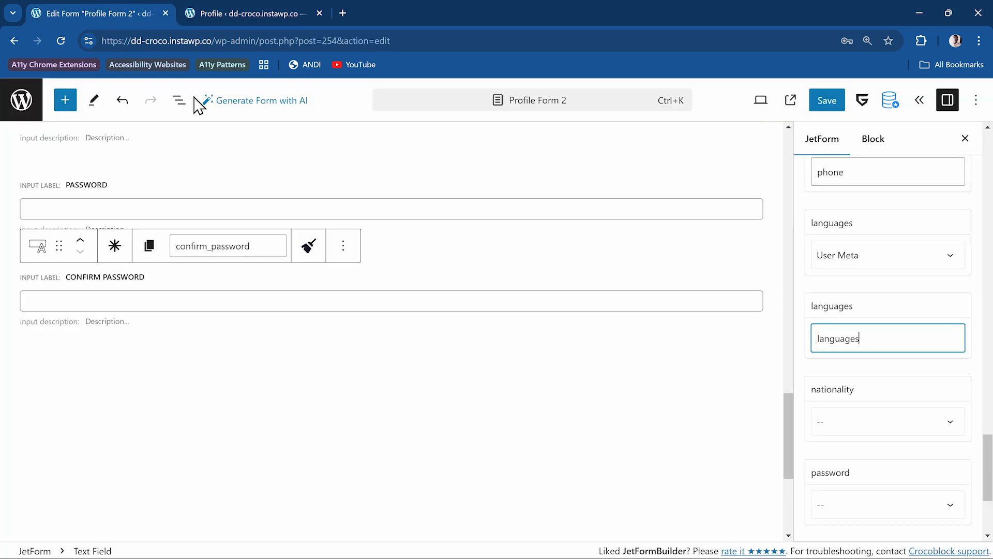
click(872, 418)
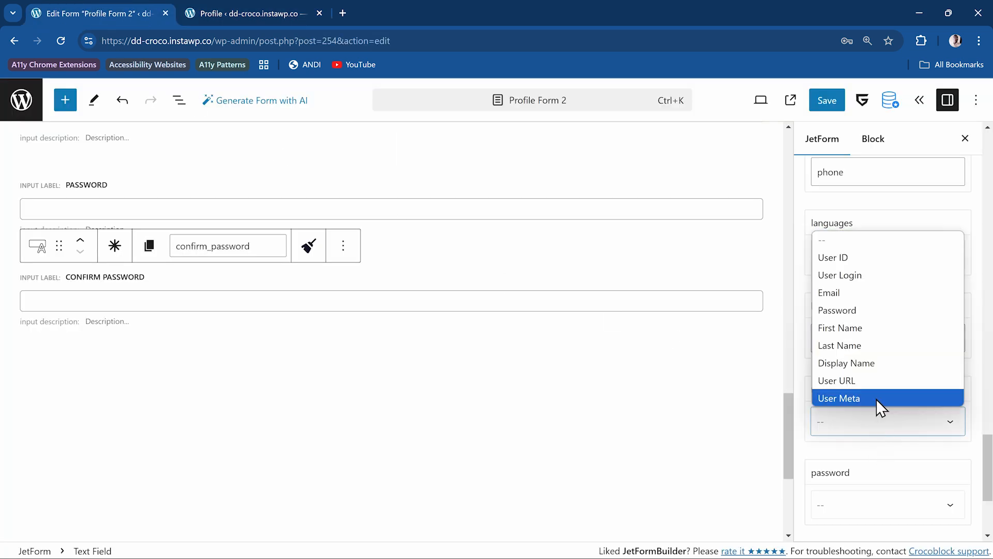
click(877, 399)
scroll(893, 489, down, 1)
click(873, 448)
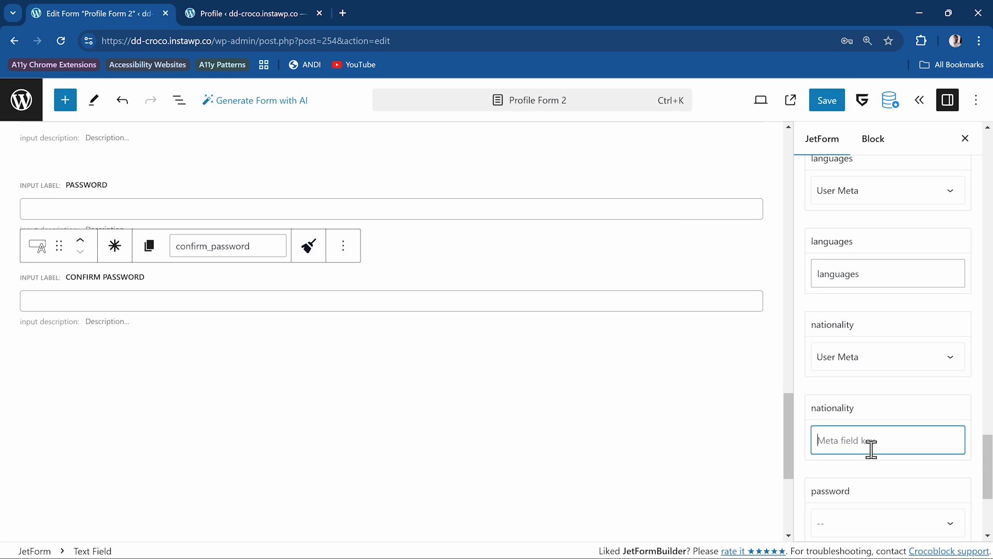
text(nationality)
Step: Map both the password and confirm_password fields to the Password user property
scroll(862, 428, down, 3)
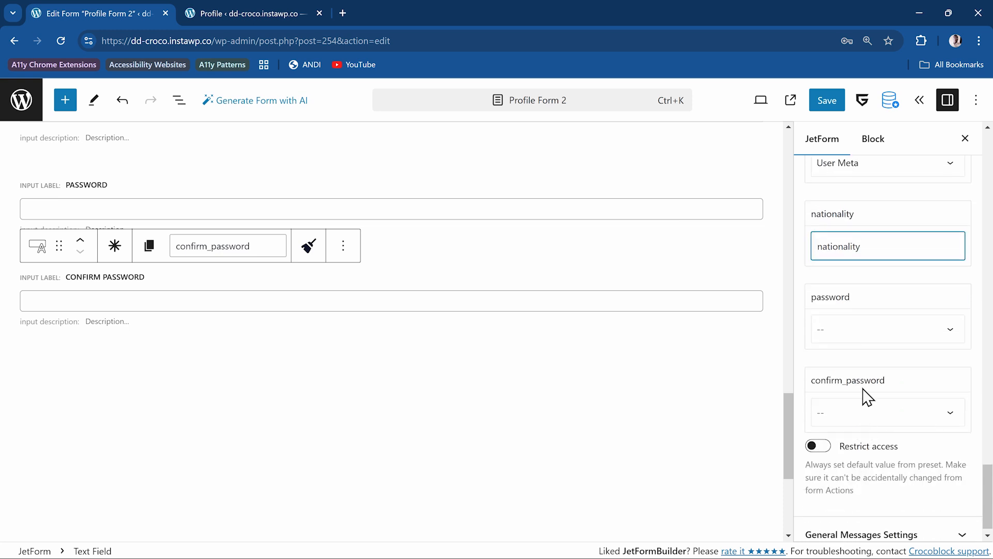
scroll(863, 385, down, 1)
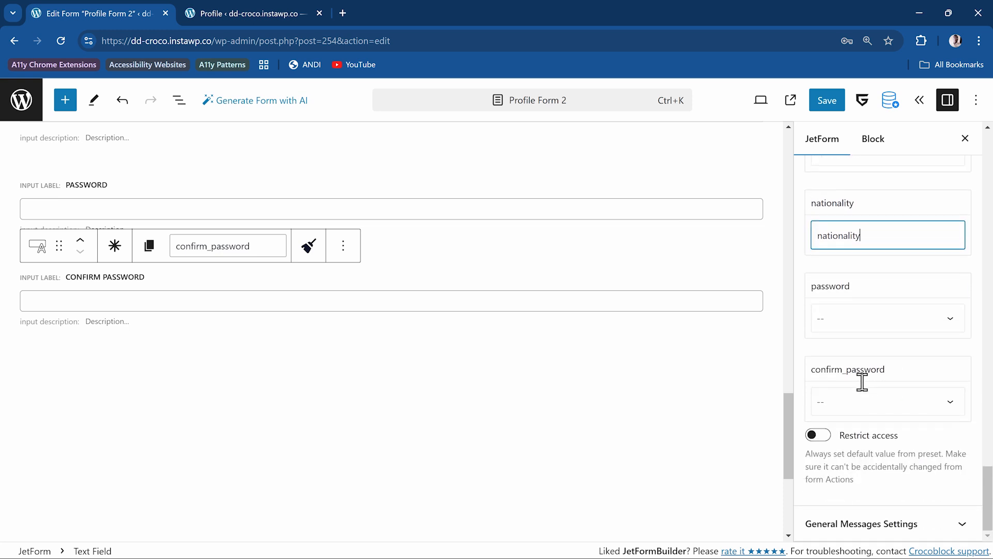
click(880, 328)
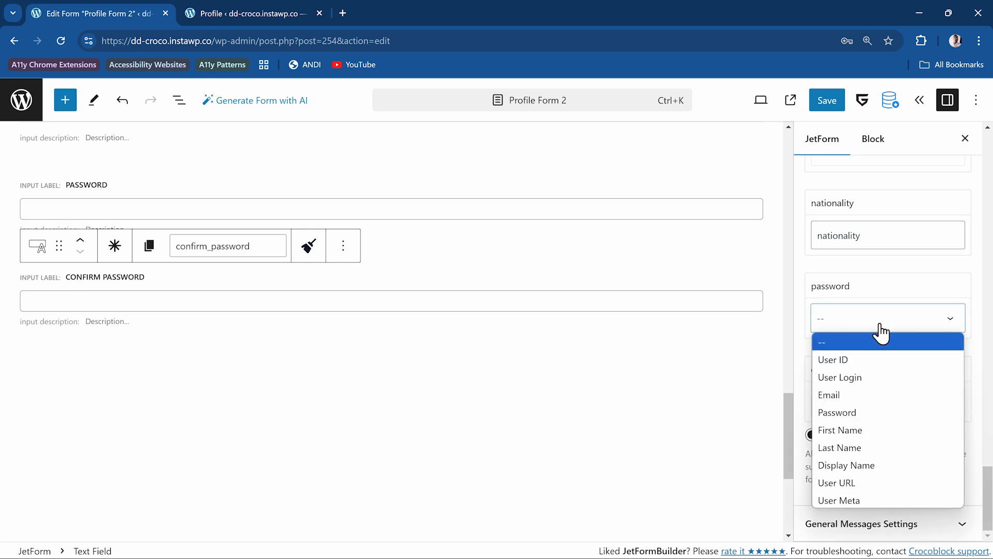
click(885, 416)
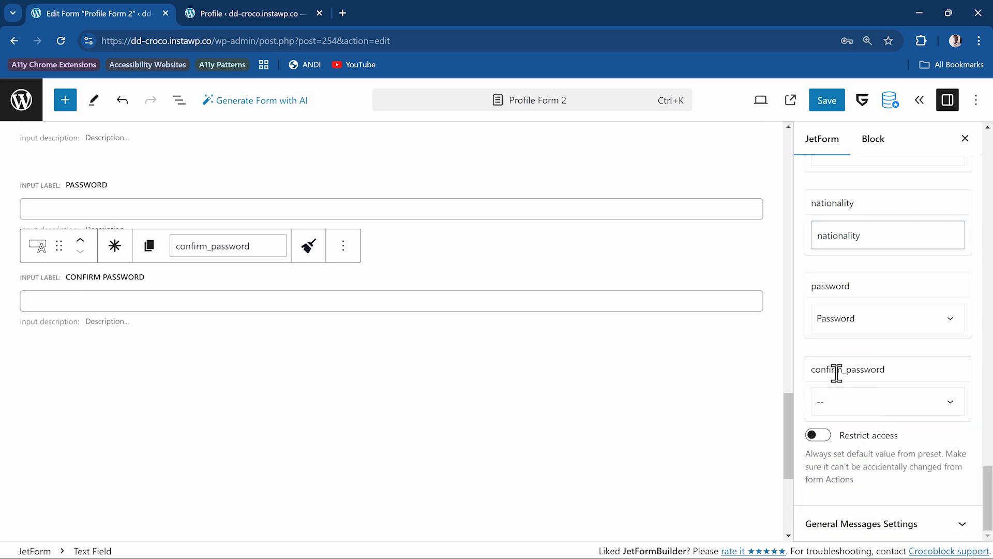
click(872, 402)
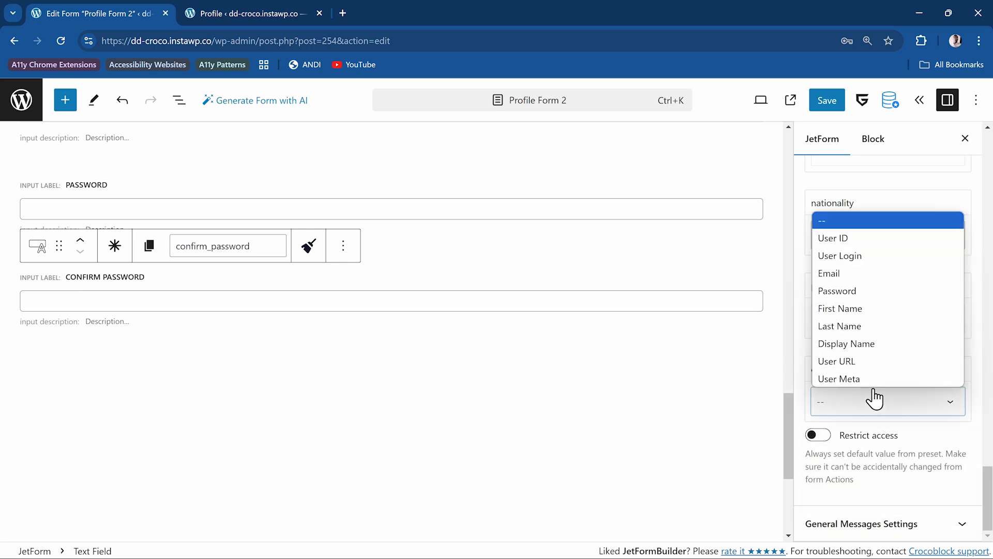
click(875, 293)
Step: Enable Restrict access for the form preset, review the field mappings, and save Profile Form 2
scroll(771, 398, down, 2)
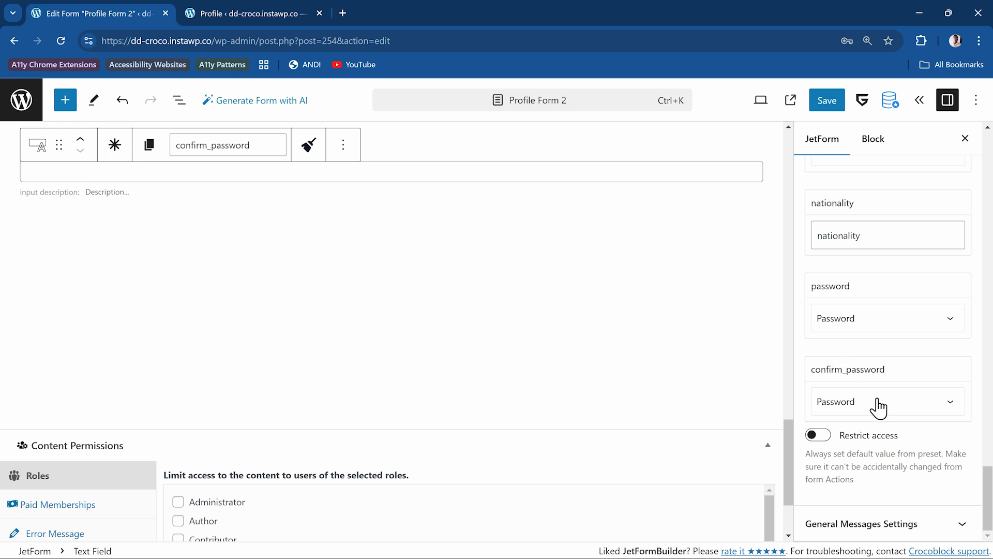
click(819, 435)
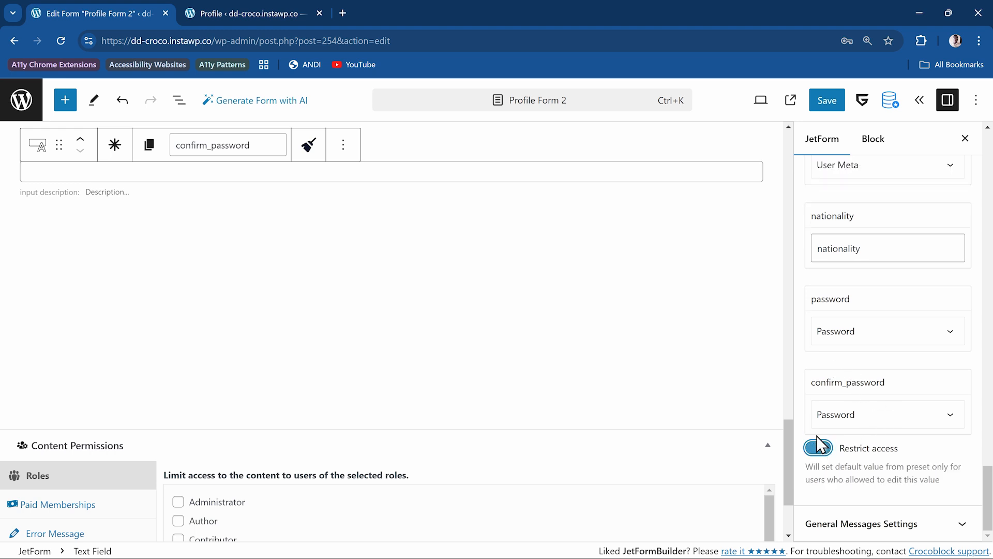
scroll(907, 414, up, 5)
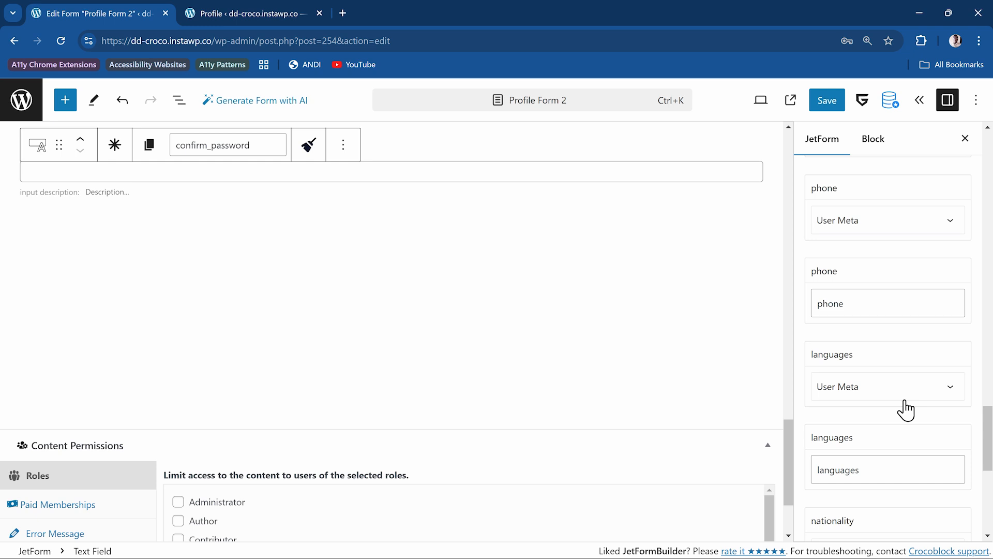
scroll(907, 410, down, 5)
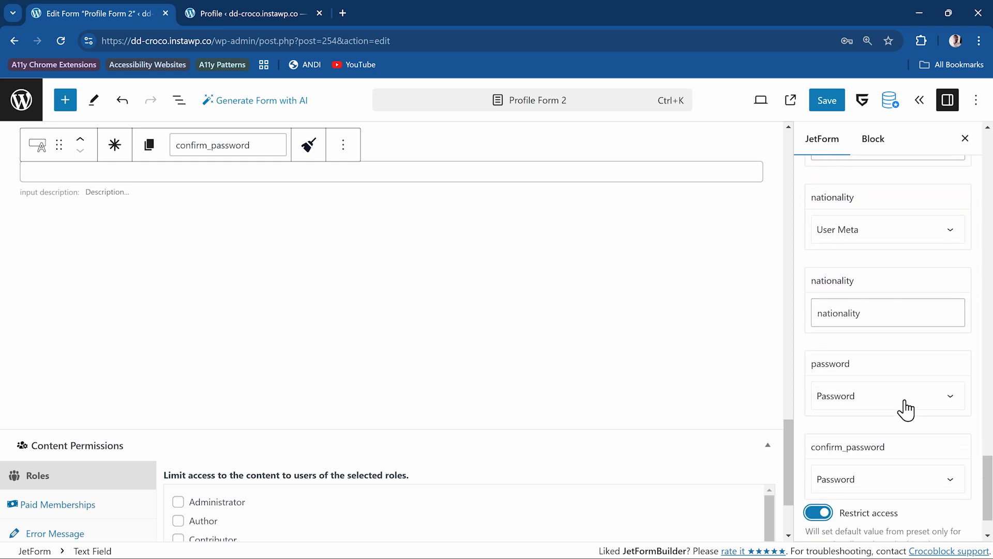
scroll(906, 408, up, 15)
scroll(903, 406, up, 3)
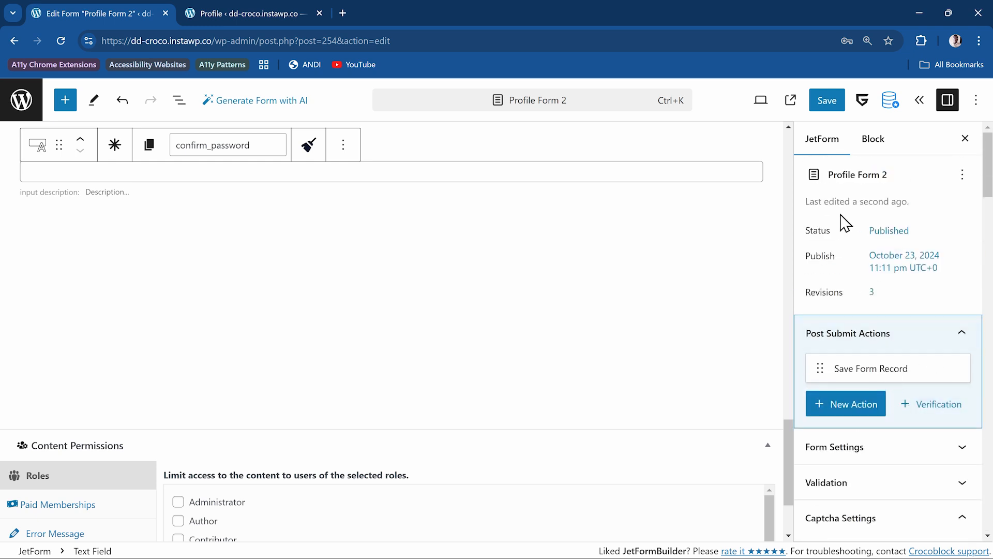
click(829, 102)
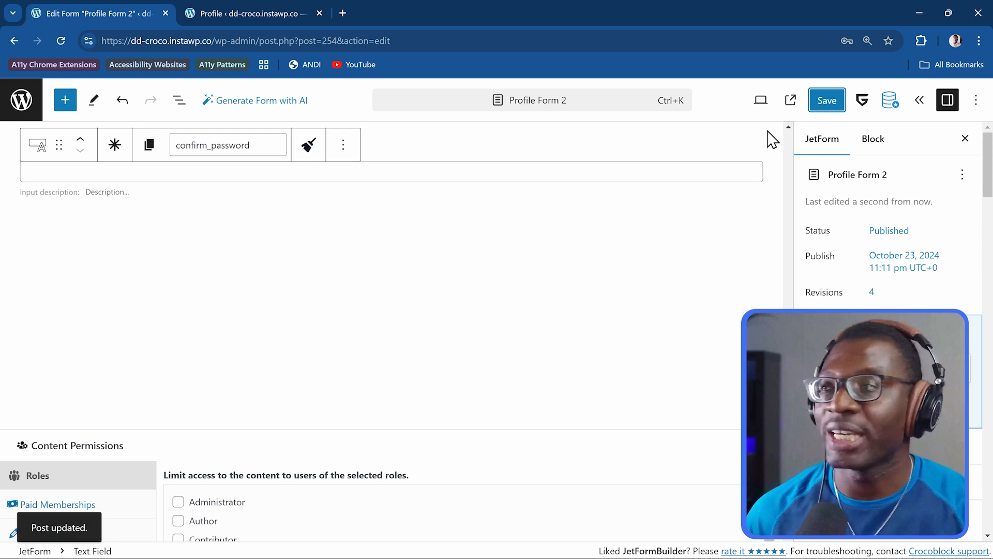
Step: From the user profile page, open the site's Pages list in a new browser tab
click(219, 8)
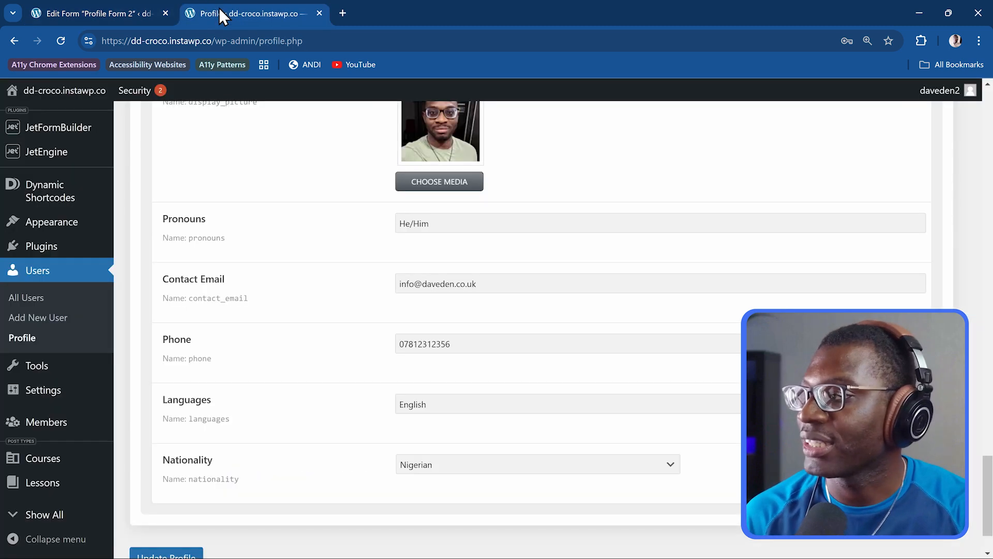
scroll(89, 251, up, 7)
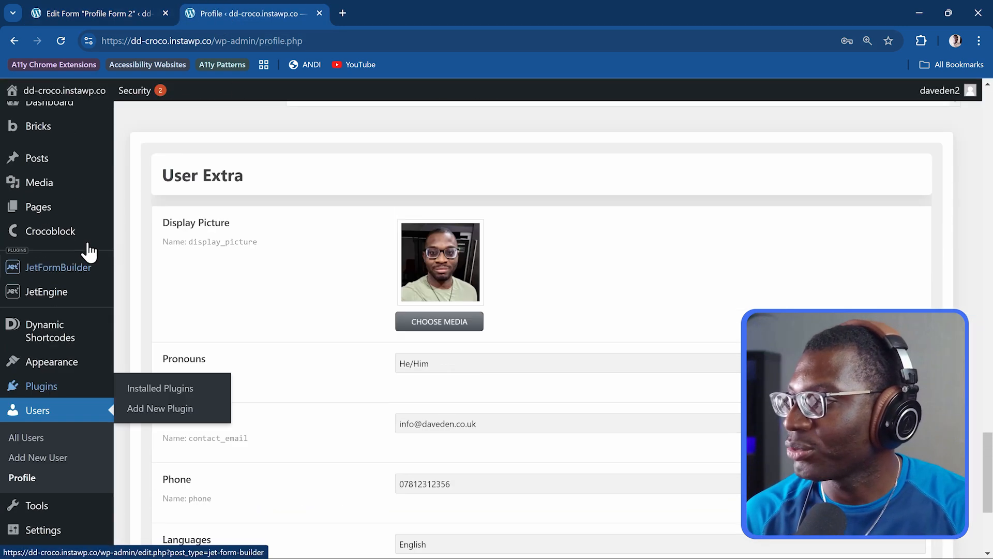
right_click(80, 224)
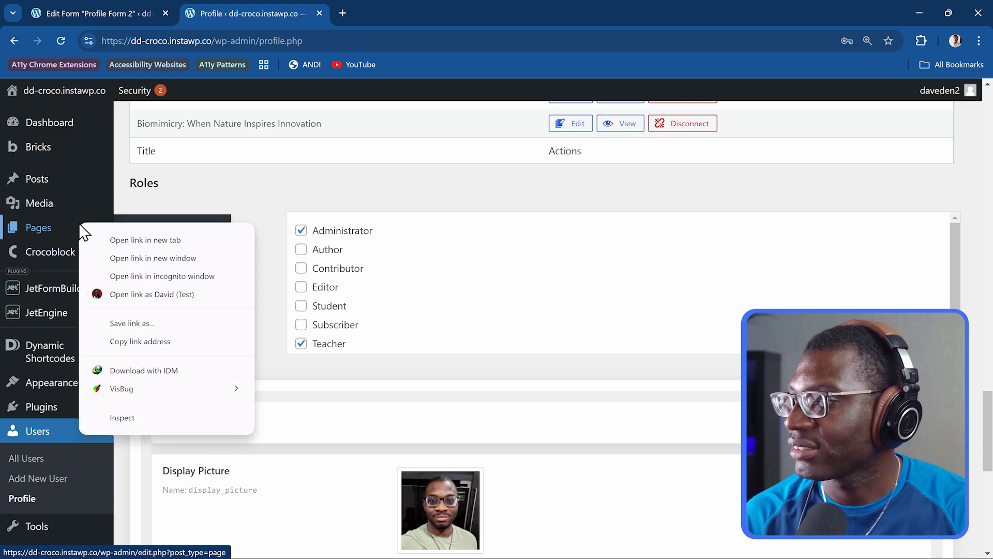
click(128, 240)
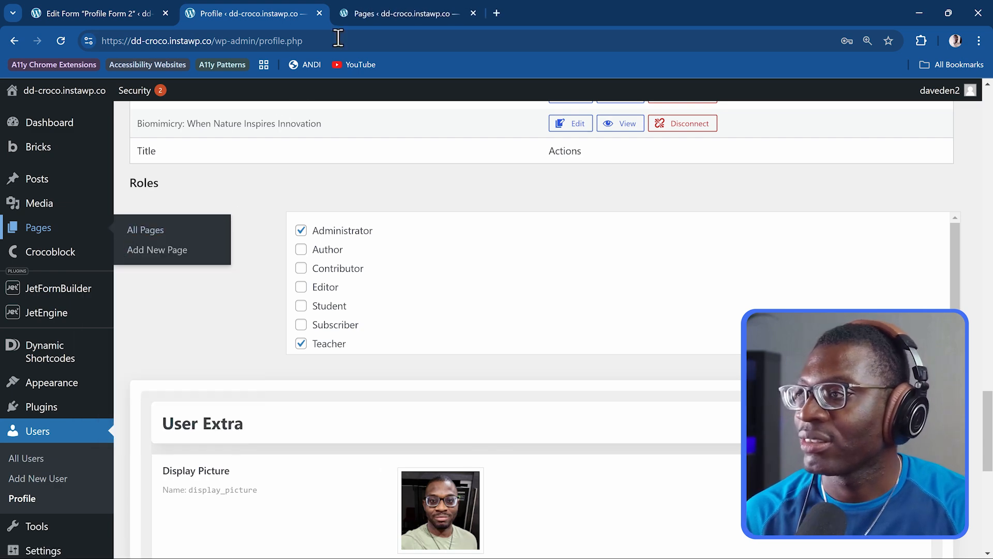
Step: Open the Sample Page from the Pages list in the block editor
click(367, 14)
scroll(304, 235, down, 5)
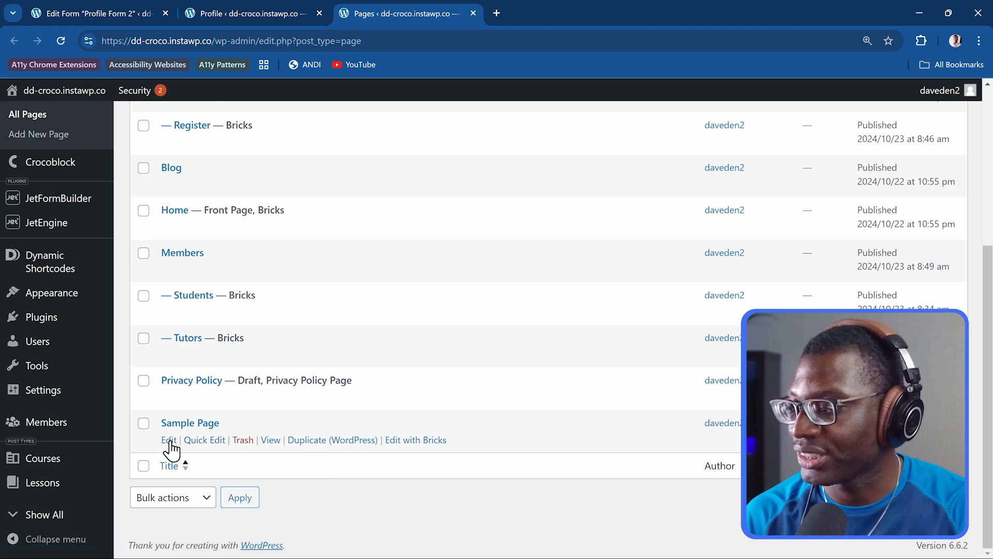
click(169, 441)
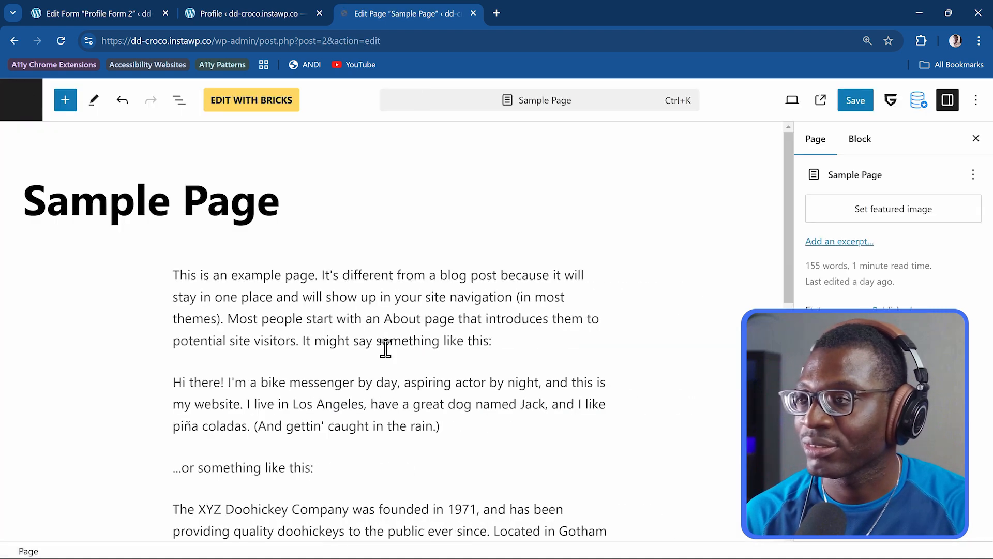
Step: Add a JetForm block after the last paragraph of the Sample Page
scroll(354, 327, down, 8)
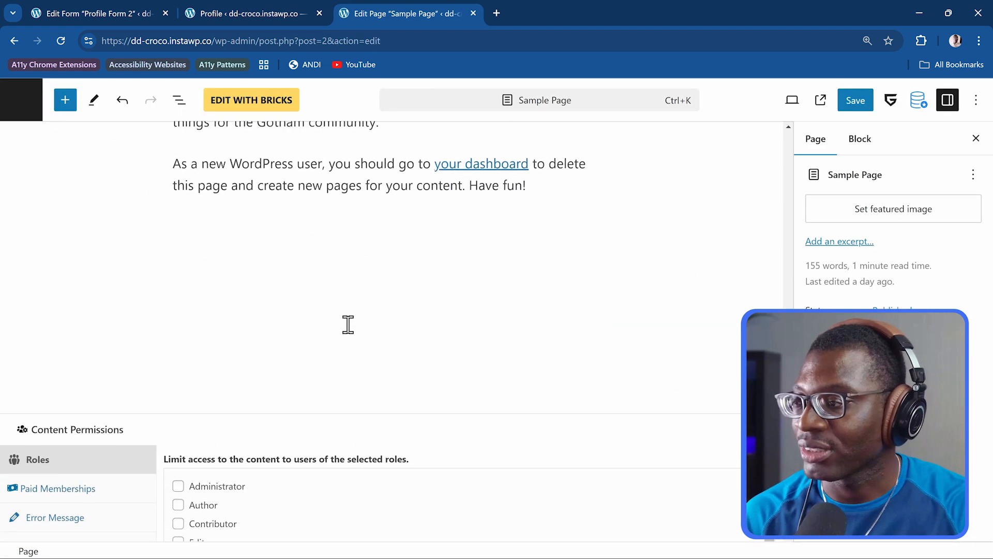
click(559, 186)
key(Return)
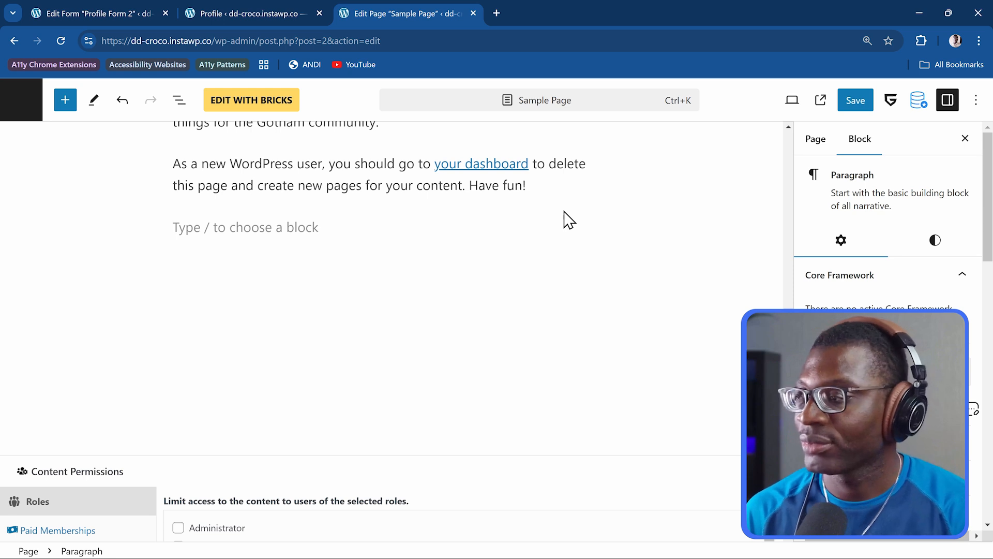
text(/)
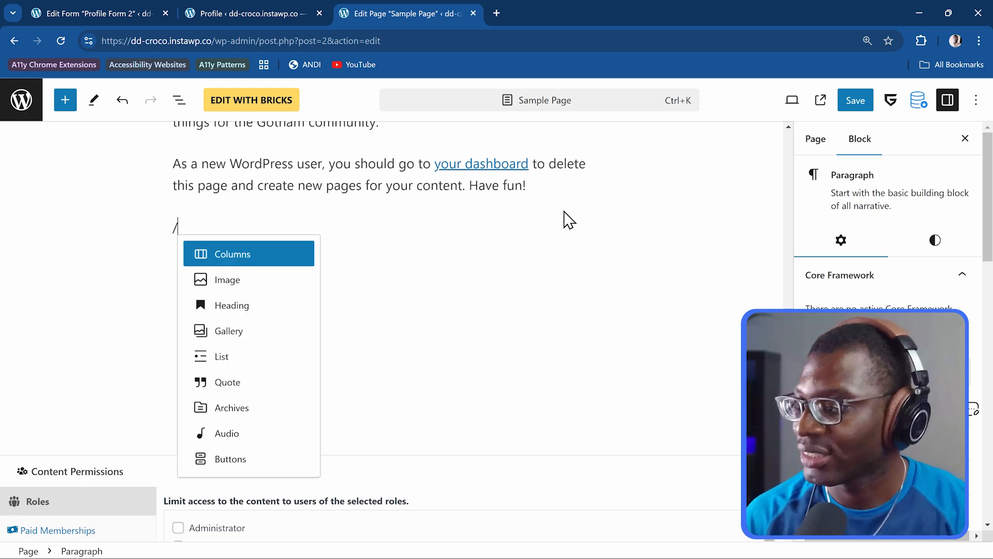
text(jet)
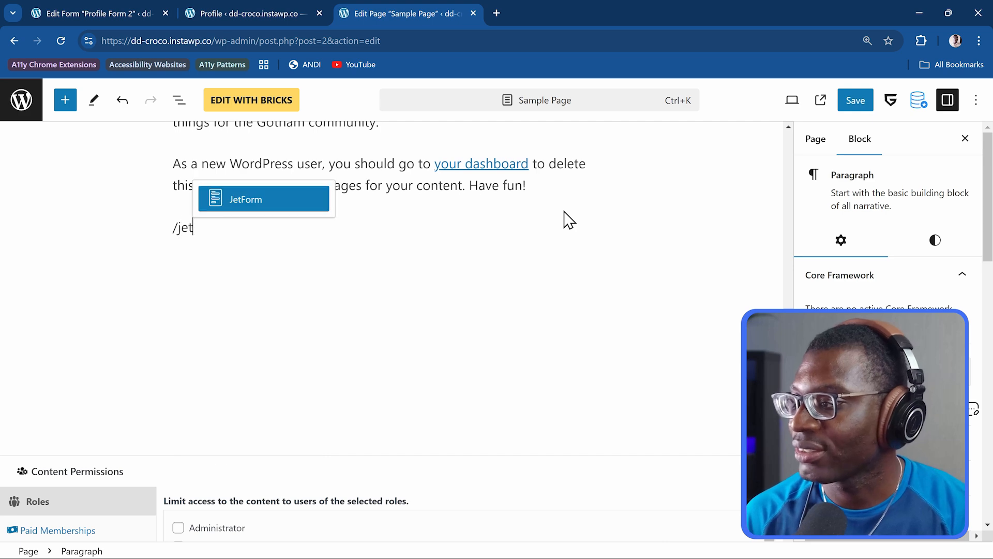
key(Return)
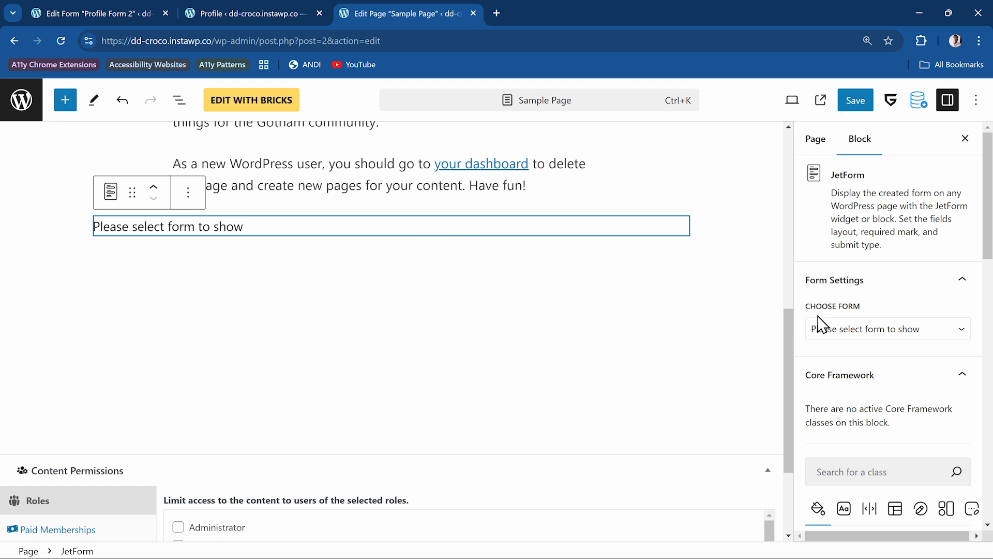
Step: Set the JetForm block to show Profile Form 2 and save the page
click(851, 339)
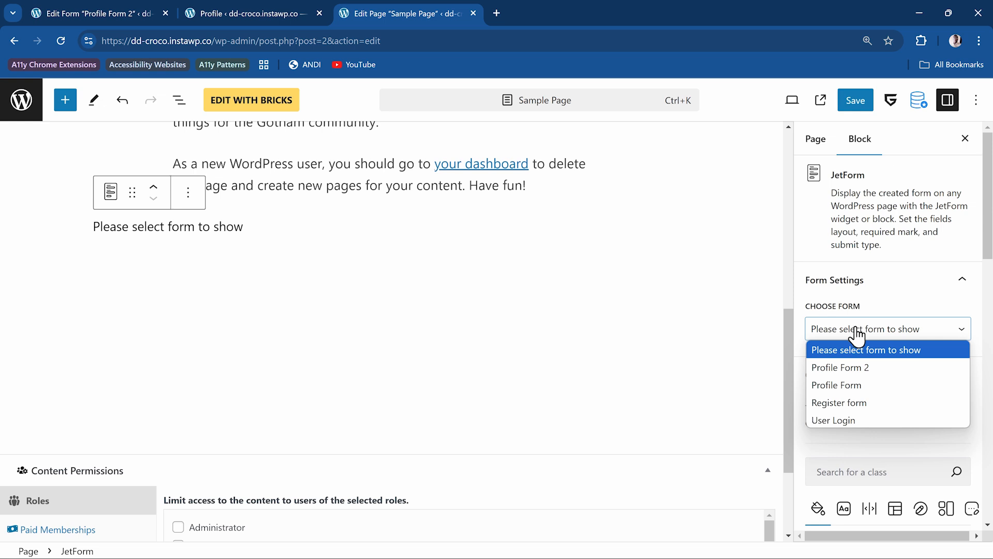
click(851, 369)
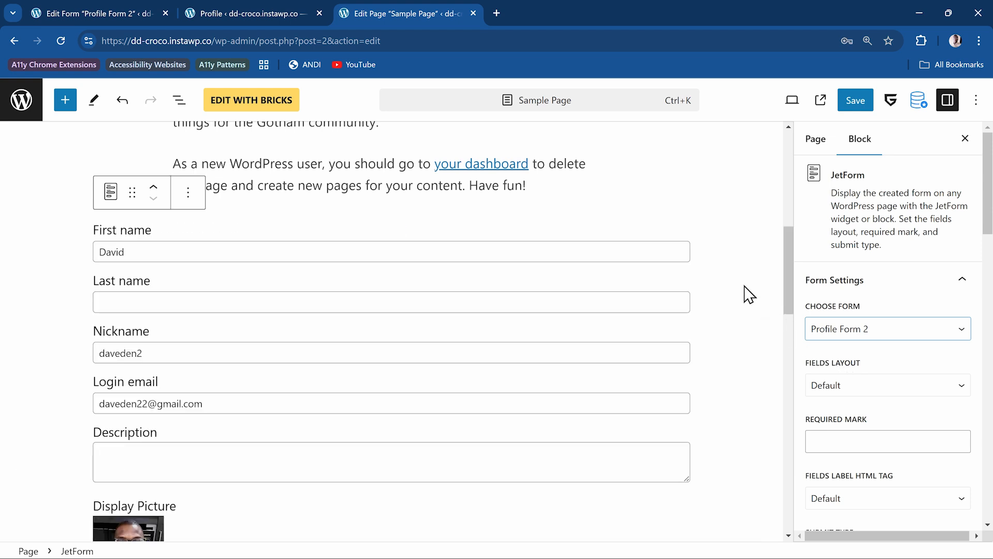
click(857, 106)
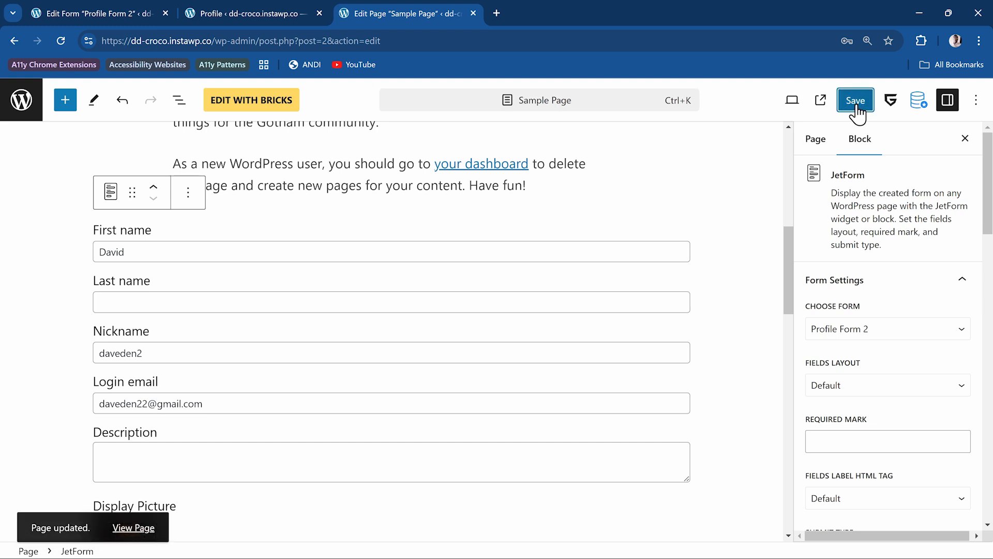
Step: View the live Sample Page and examine which form fields are prefilled
click(820, 101)
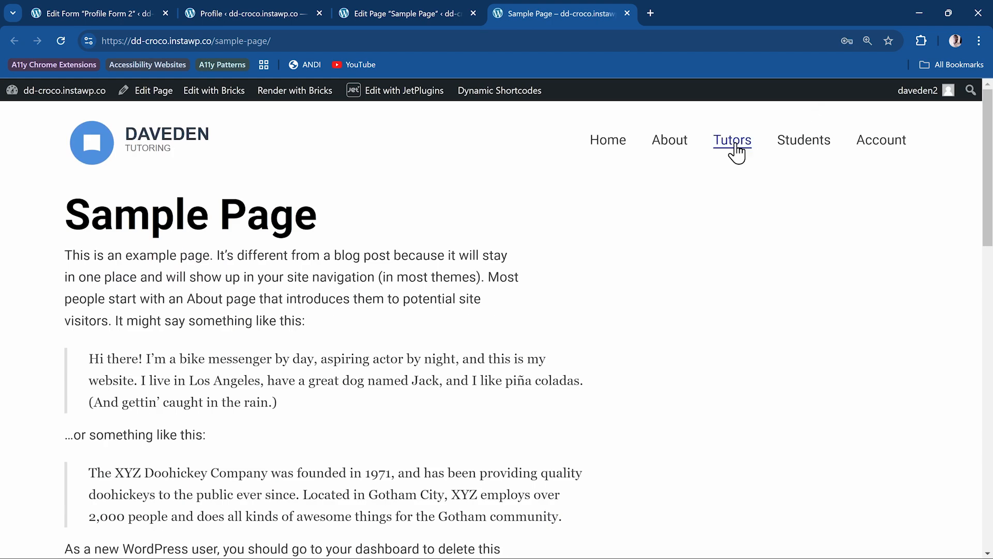
scroll(720, 155, down, 9)
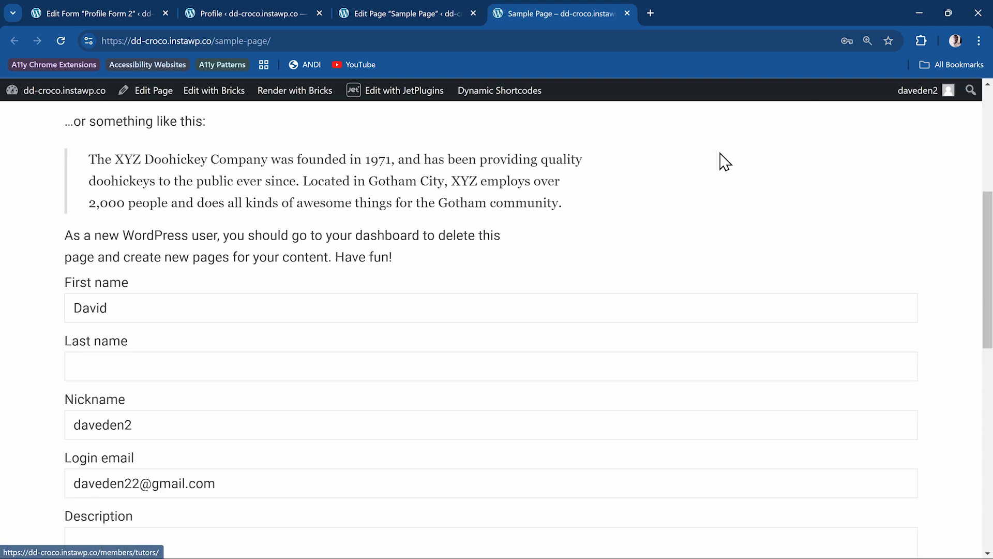
scroll(720, 153, down, 1)
scroll(716, 153, up, 2)
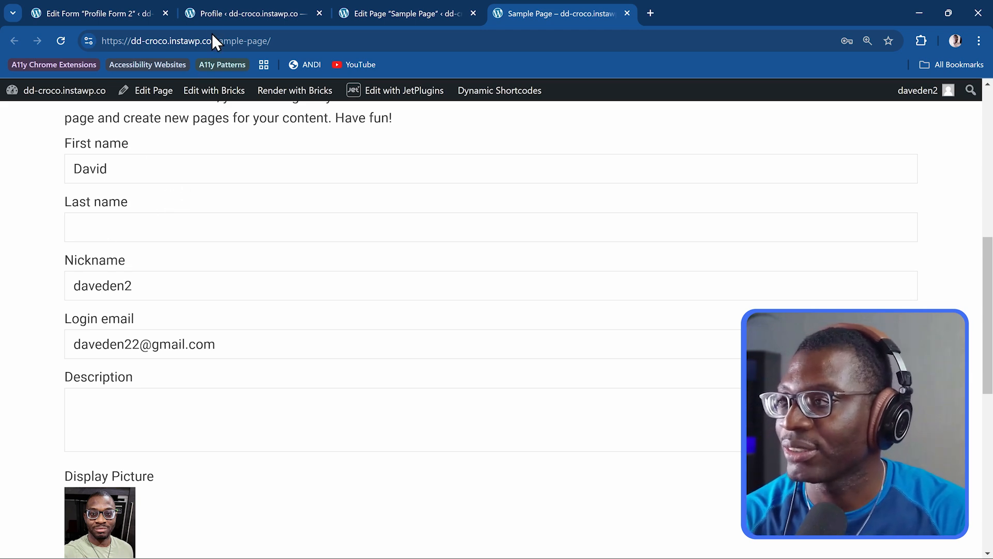
Step: On the user profile page, fill in the user's last name and update the profile
click(221, 12)
scroll(514, 313, up, 5)
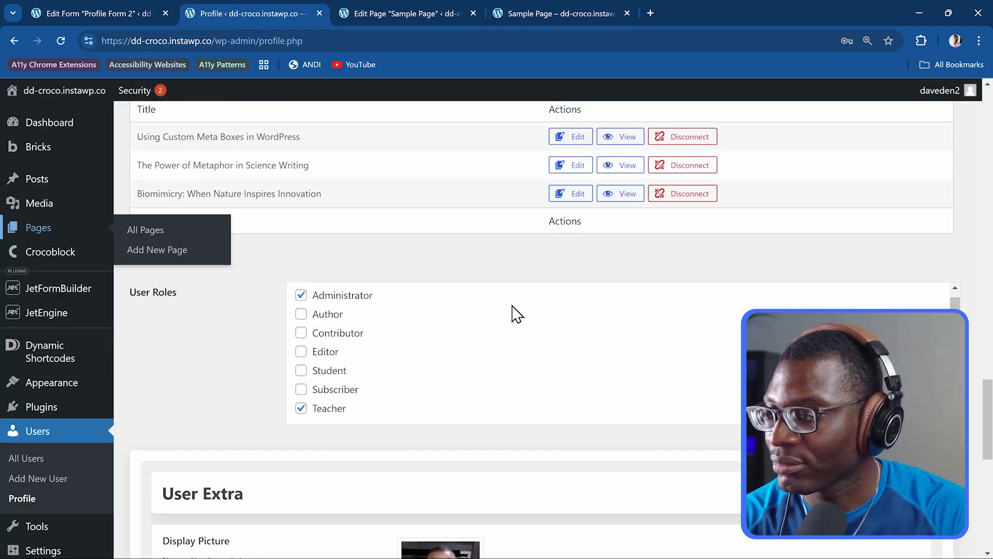
scroll(516, 313, up, 15)
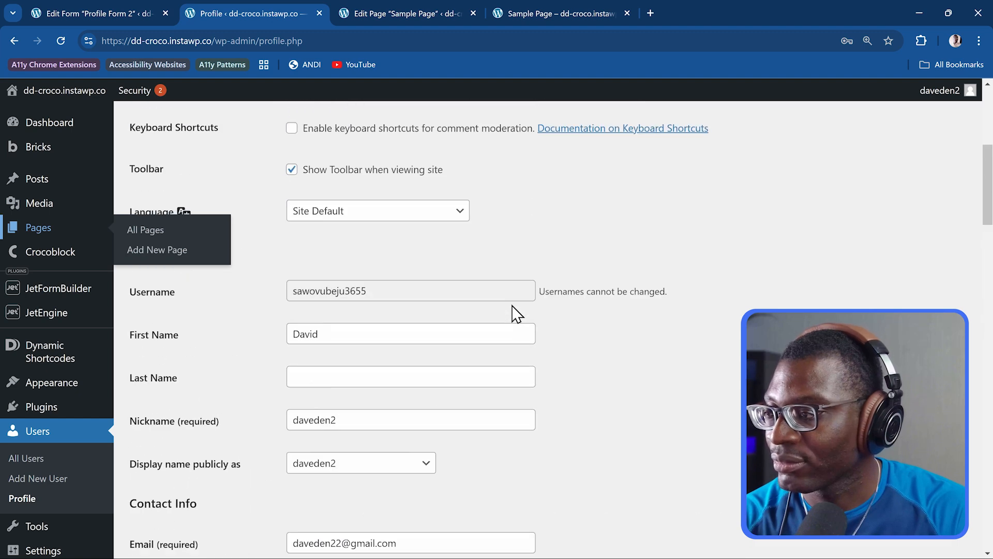
scroll(515, 315, up, 5)
scroll(513, 314, down, 6)
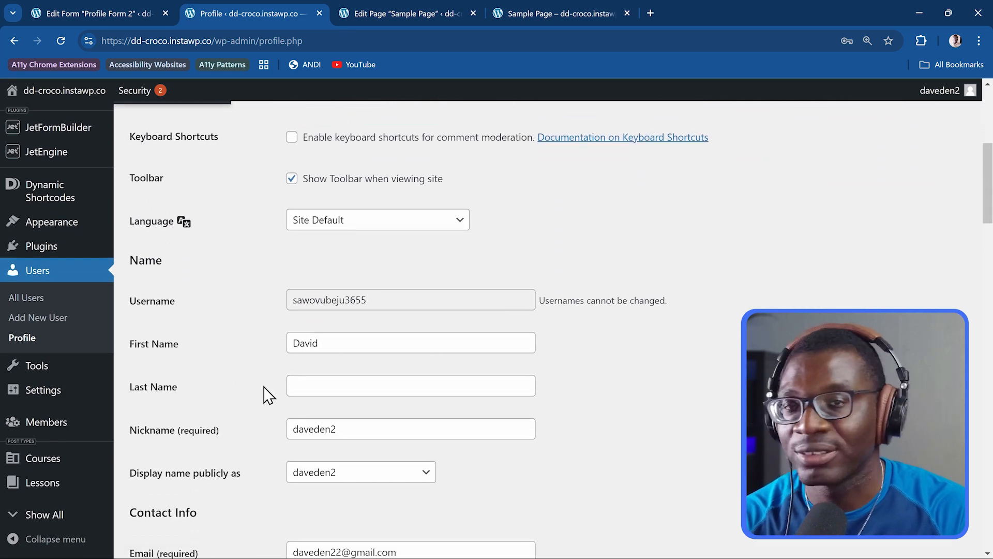
click(348, 386)
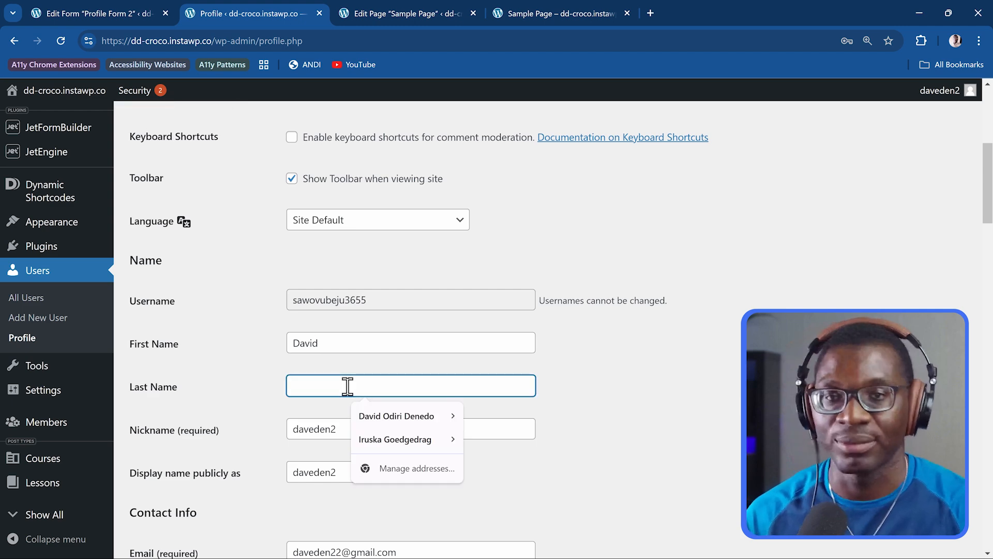
text(Denedo)
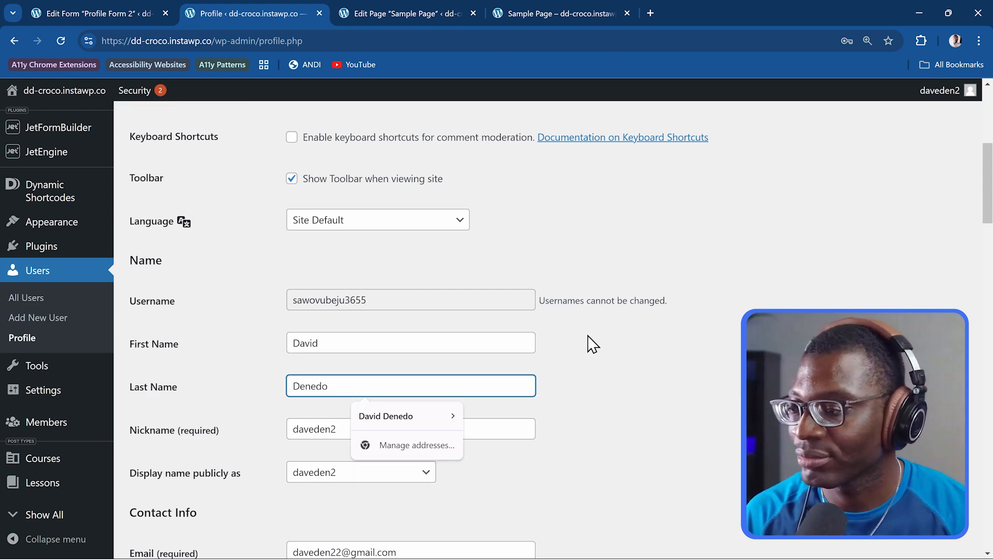
click(657, 362)
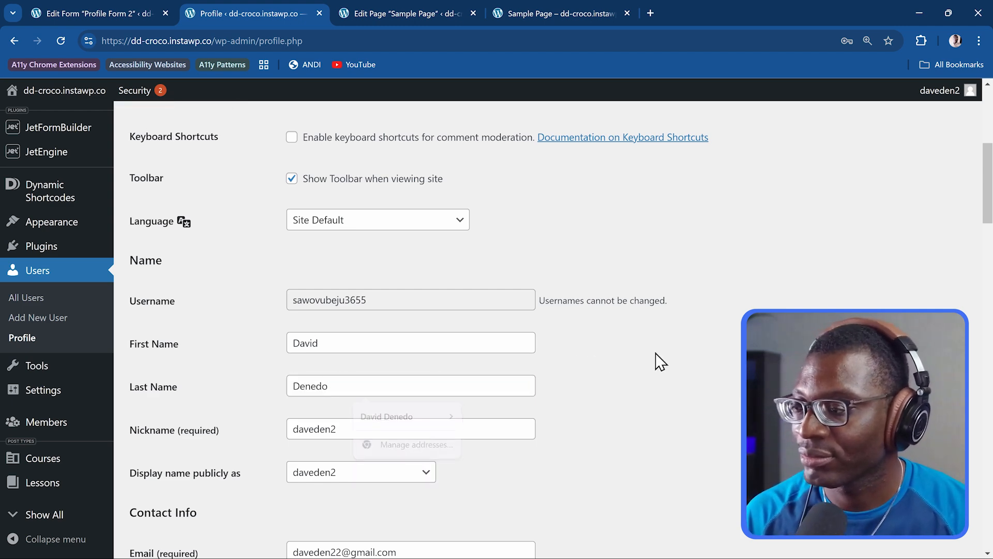
scroll(517, 367, down, 15)
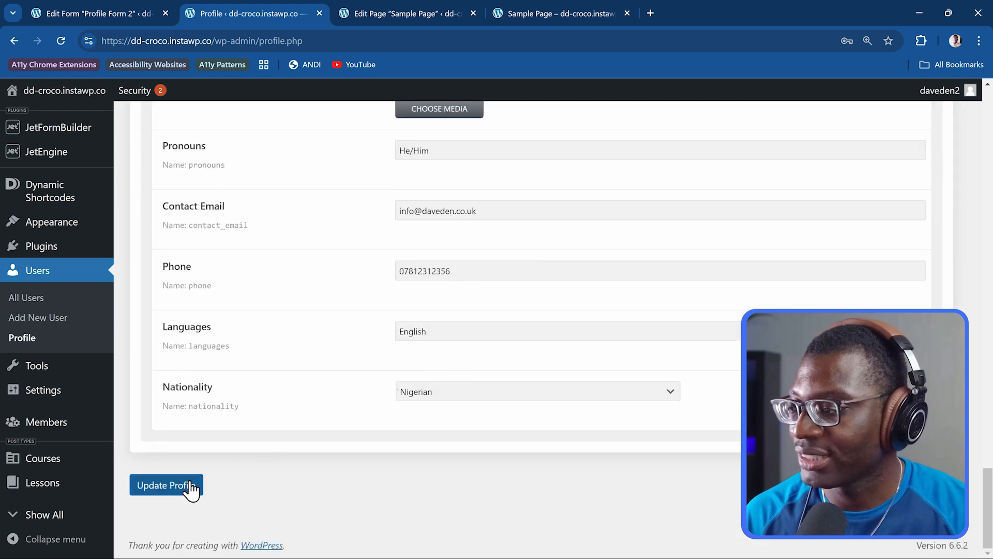
click(192, 485)
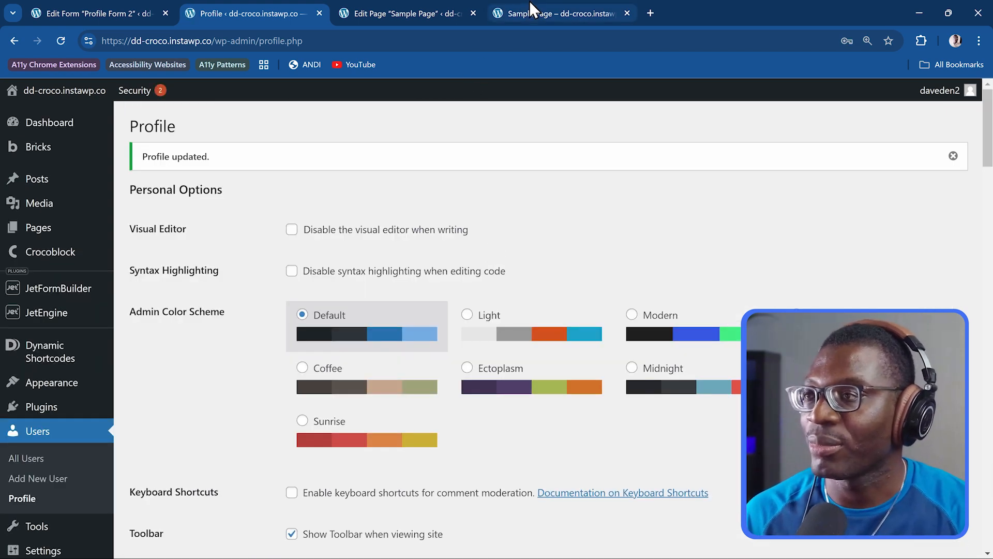
Step: Reload the live Sample Page and check the form's last name, description and display picture fields
click(532, 9)
click(61, 41)
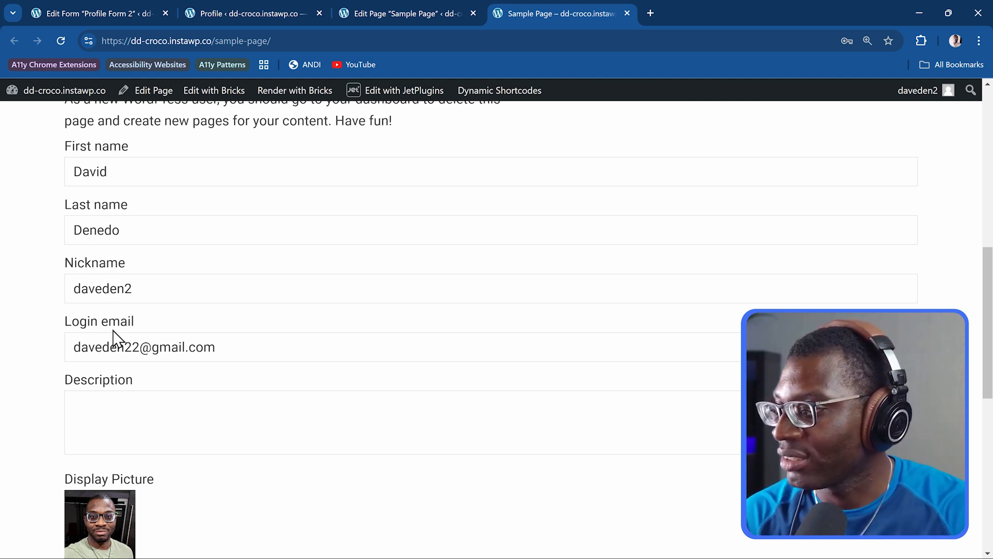
scroll(176, 372, down, 2)
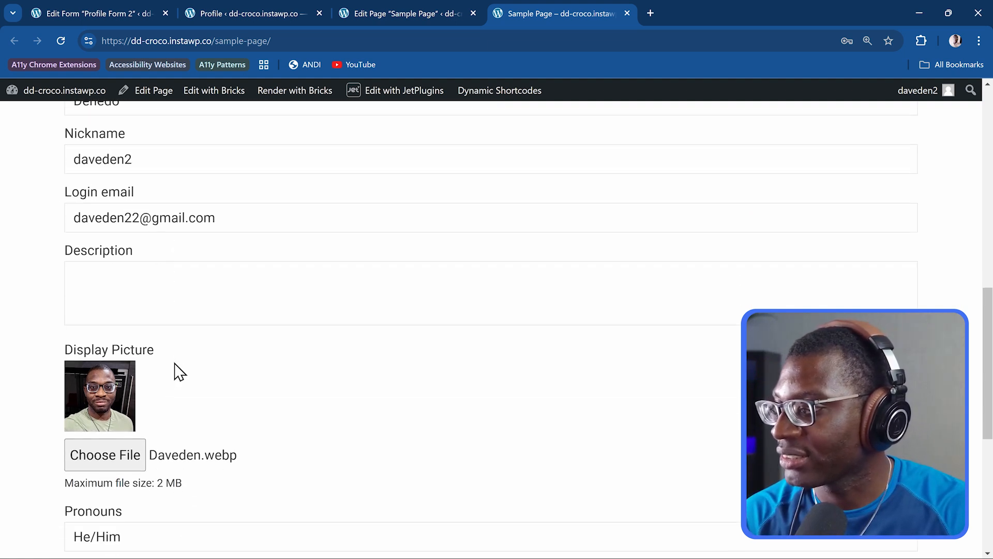
click(105, 280)
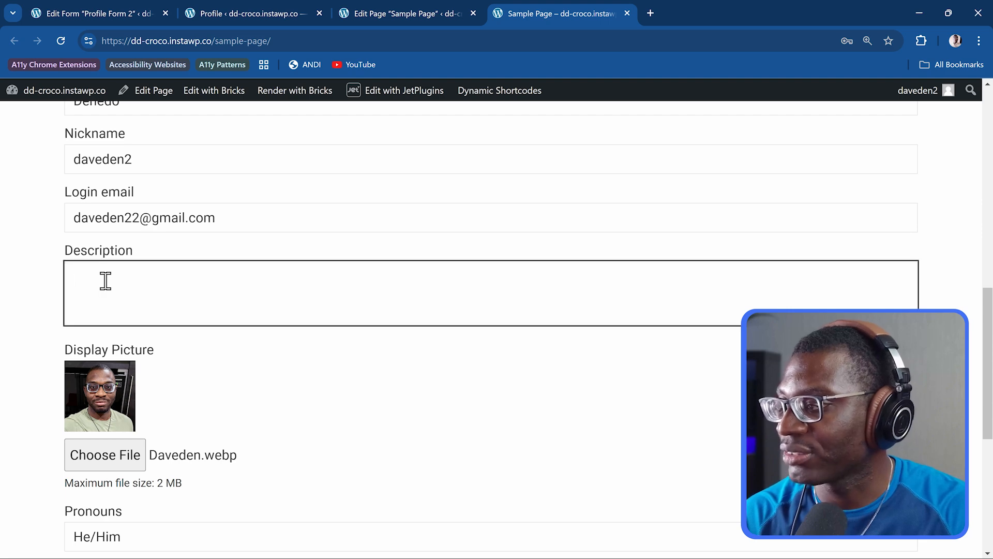
scroll(145, 273, up, 1)
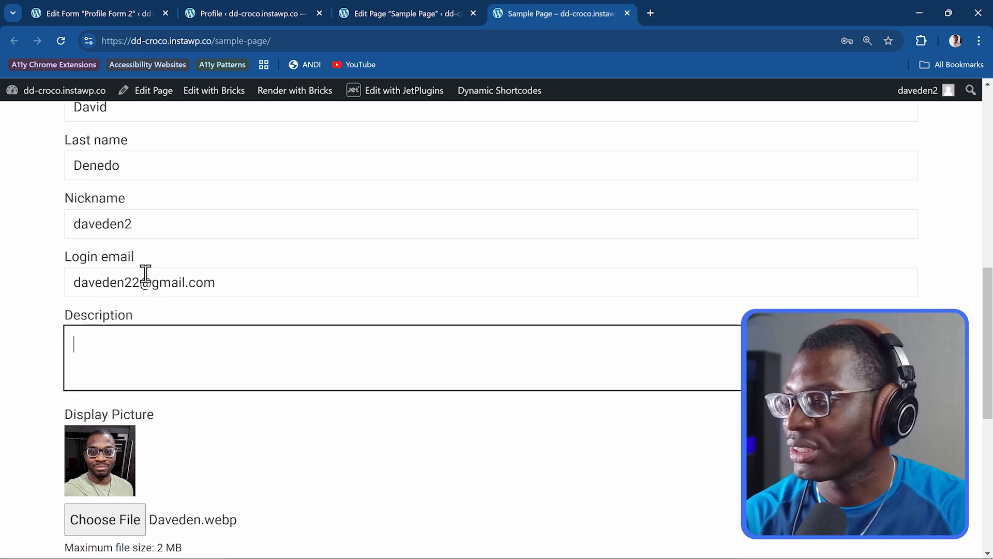
Step: On the user profile page, enter "This is just a test" as the Biographical Info and update the profile
click(230, 13)
scroll(370, 222, down, 10)
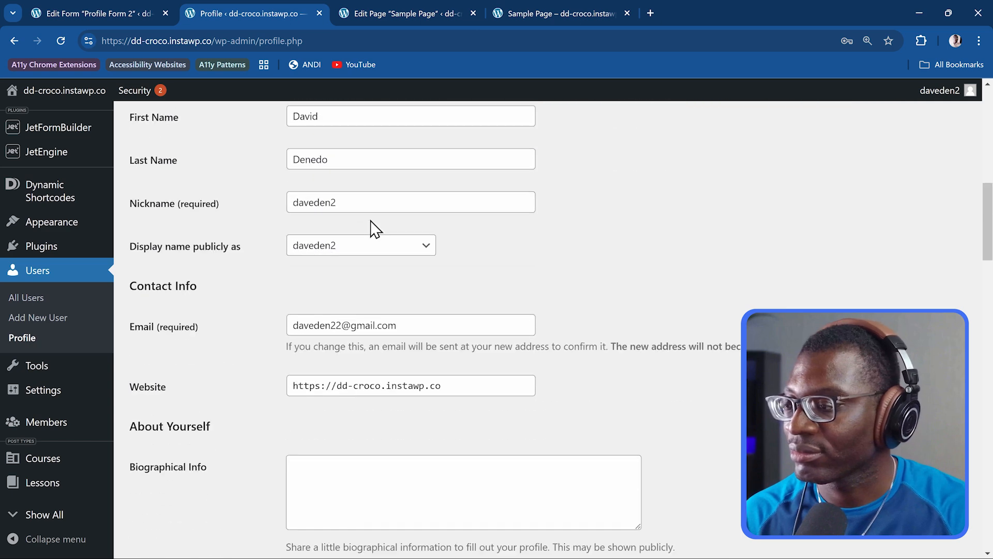
scroll(370, 225, down, 4)
click(347, 233)
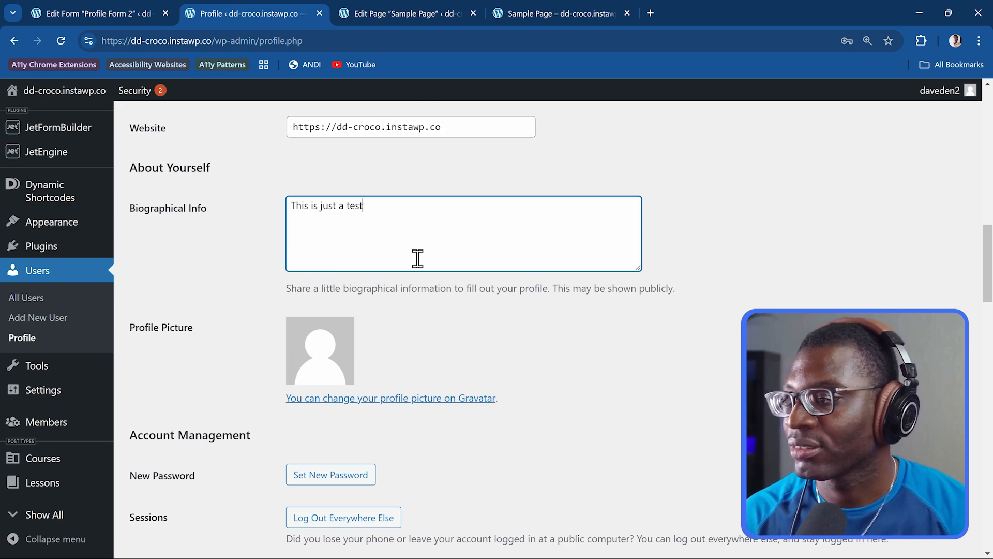
scroll(409, 257, down, 15)
click(179, 484)
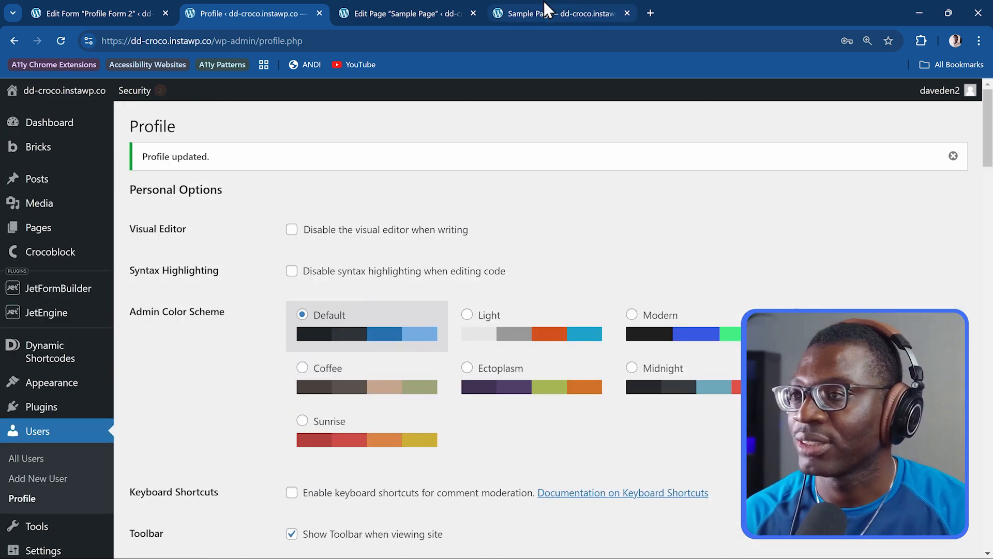
Step: Reload the live Sample Page and examine the description and the remaining form fields through Confirm password
click(525, 15)
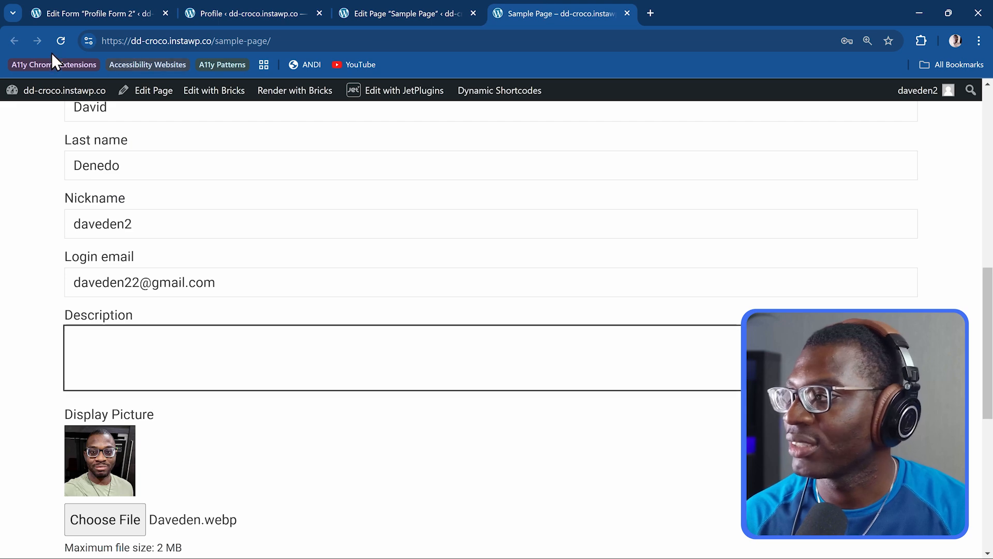
click(60, 41)
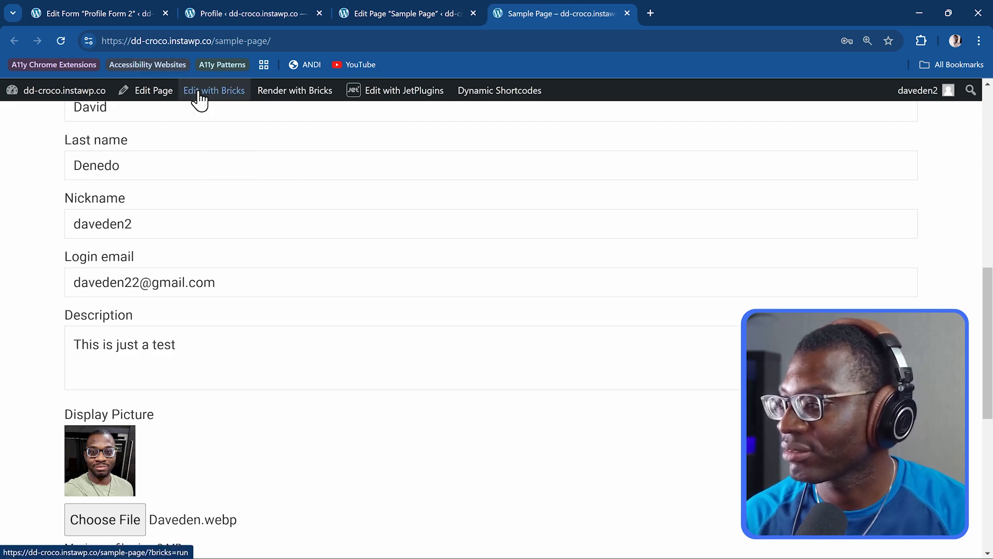
click(135, 361)
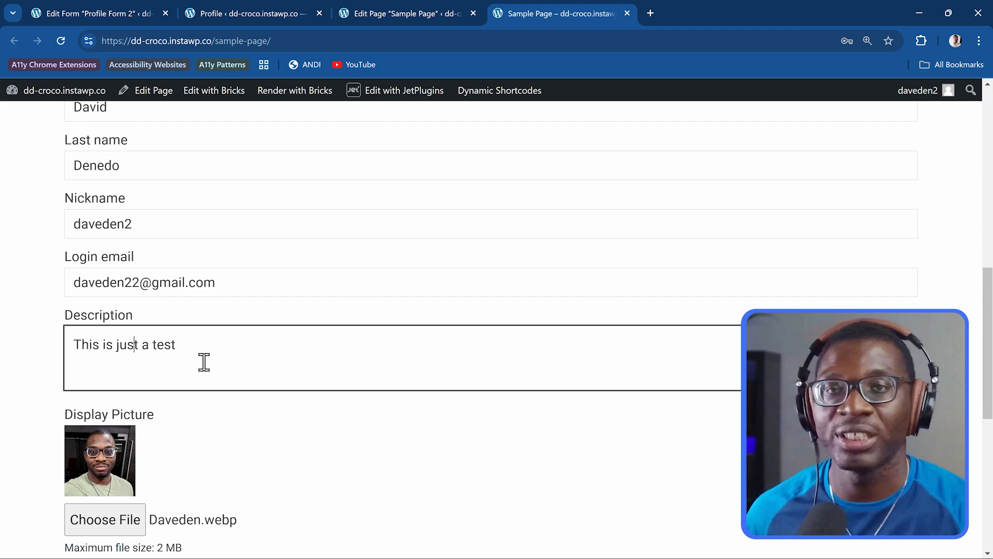
scroll(204, 362, down, 2)
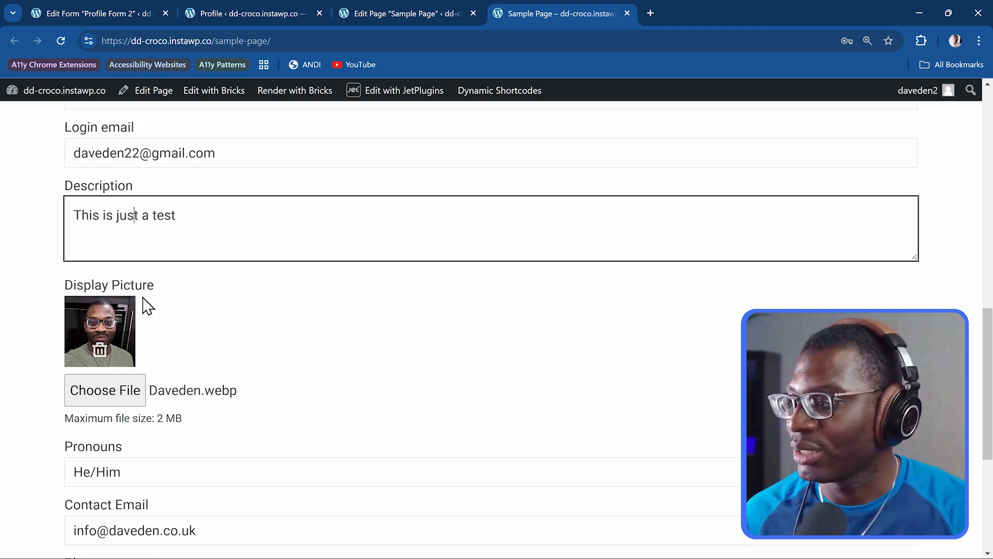
scroll(206, 321, down, 2)
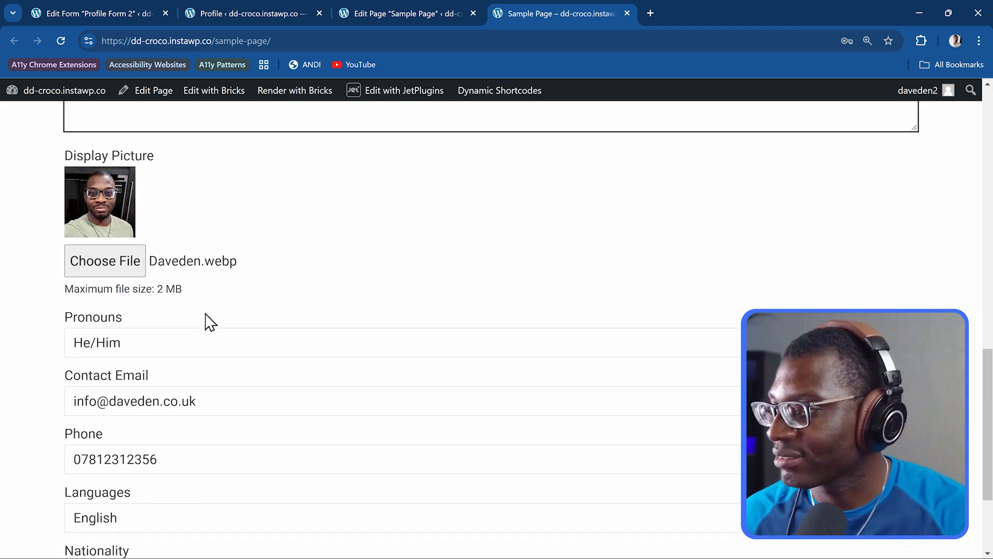
scroll(211, 322, down, 2)
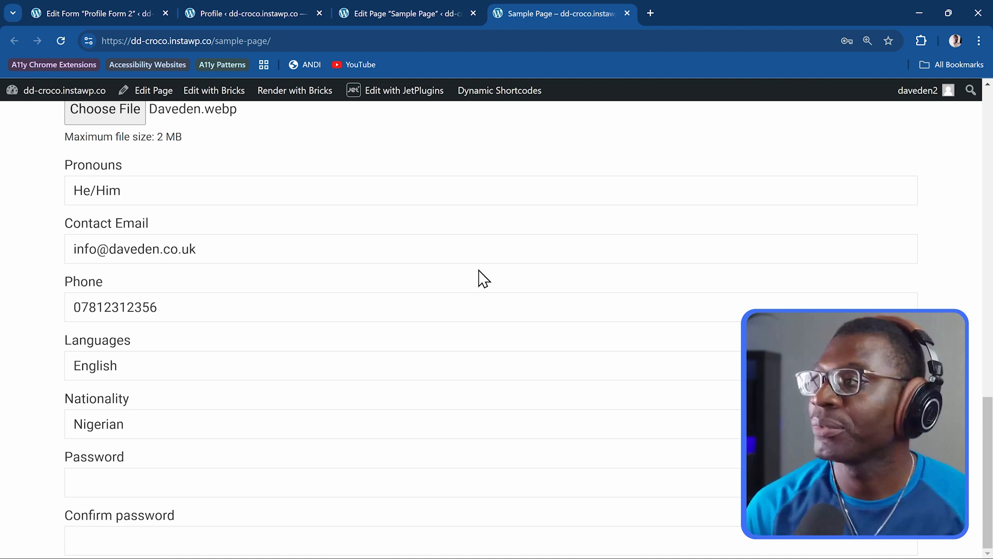
Step: Return to the Profile Form 2 editor
click(122, 11)
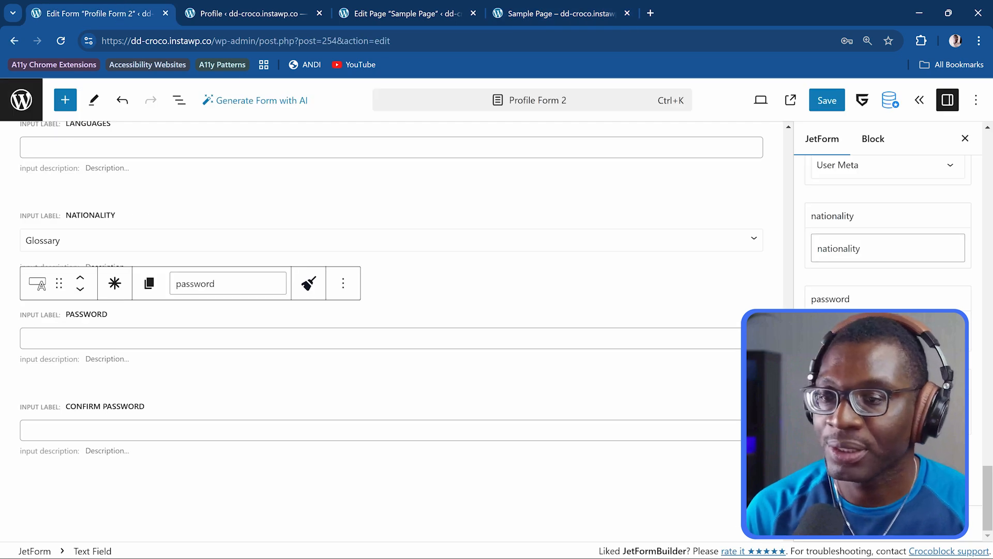
Step: Insert an Action Button block after the confirm_password field at the end of the form
click(179, 104)
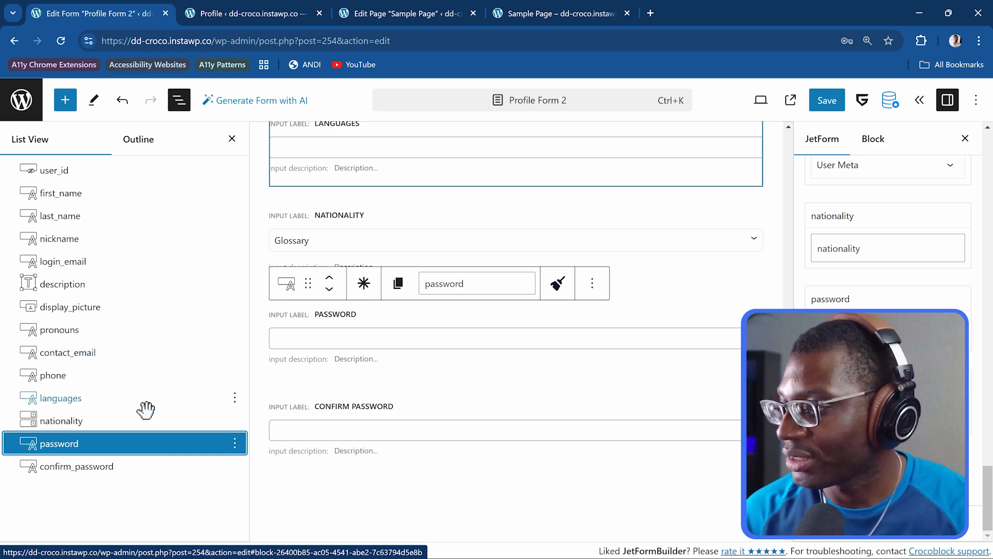
click(114, 465)
click(66, 103)
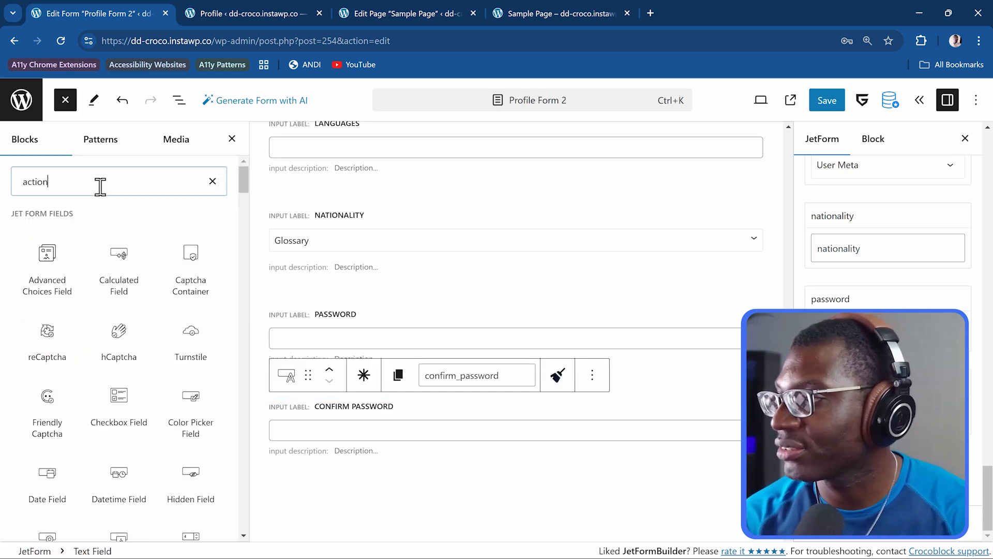
click(46, 250)
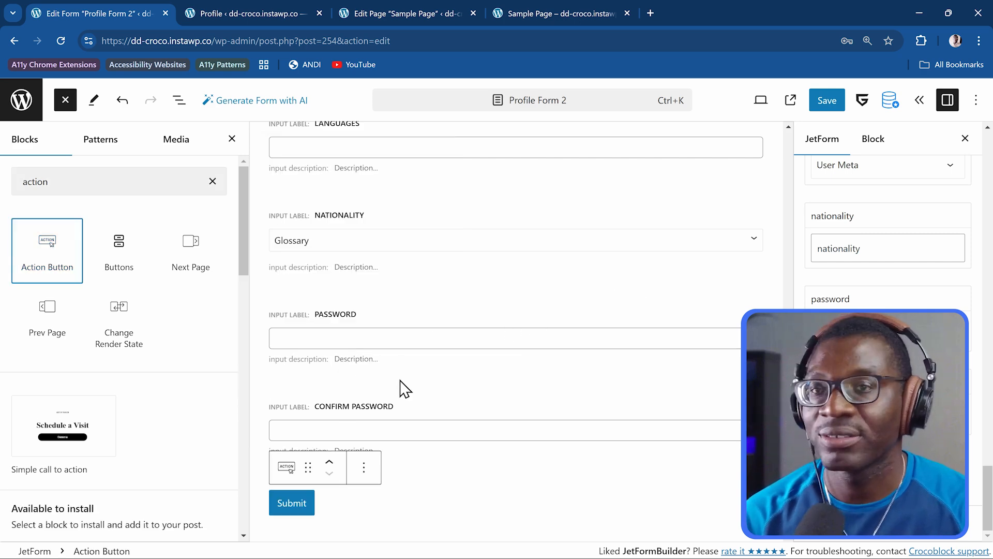
Step: Set the action button's field label to "Update Profile" and save the form
click(293, 503)
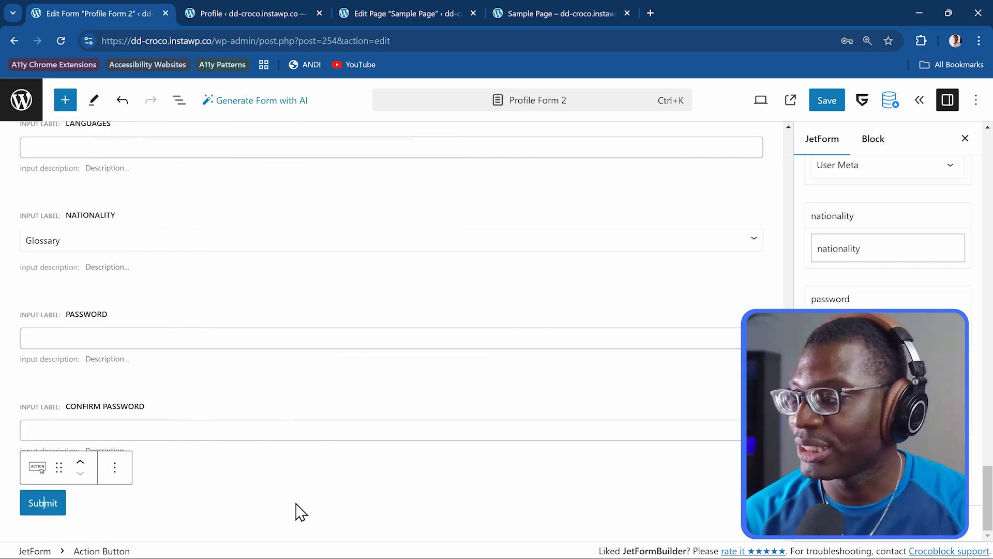
scroll(900, 248, up, 5)
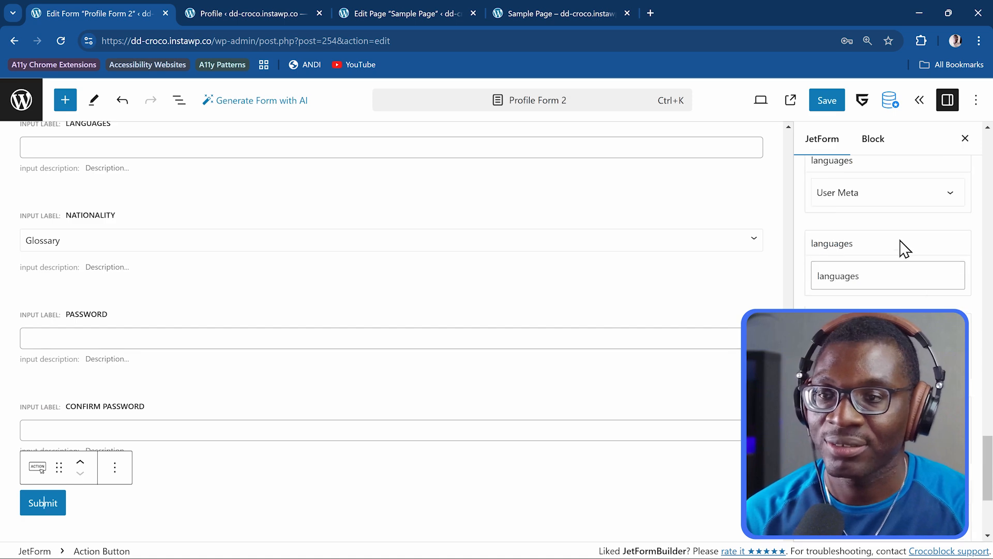
click(872, 140)
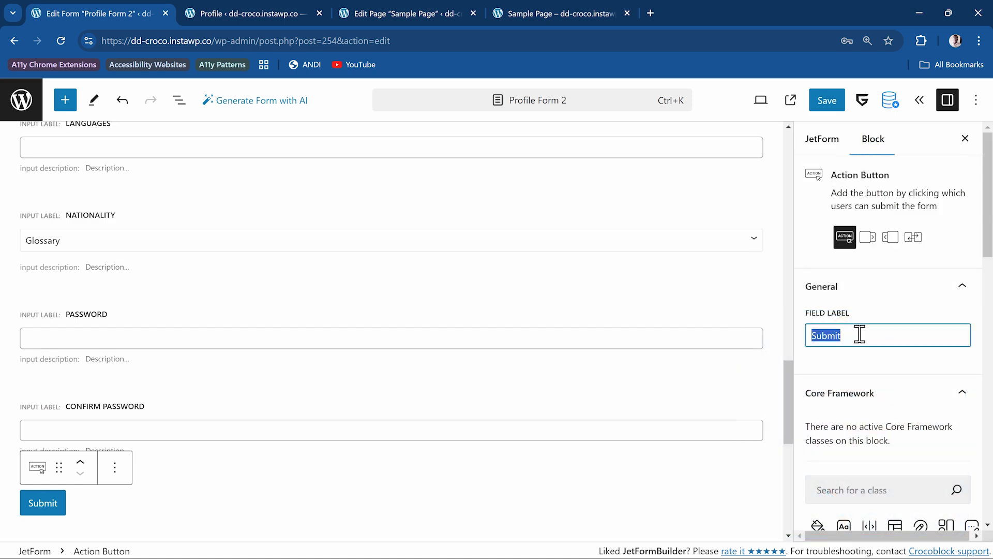
text(Update Prto)
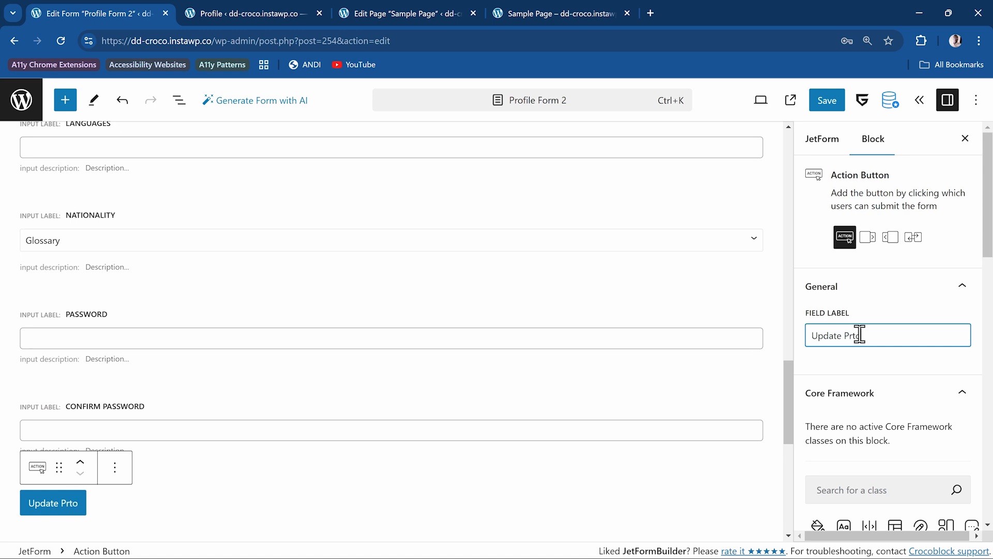
key(BackSpace)
key(BackSpace)
key(BackSpace)
text(rofile)
click(828, 100)
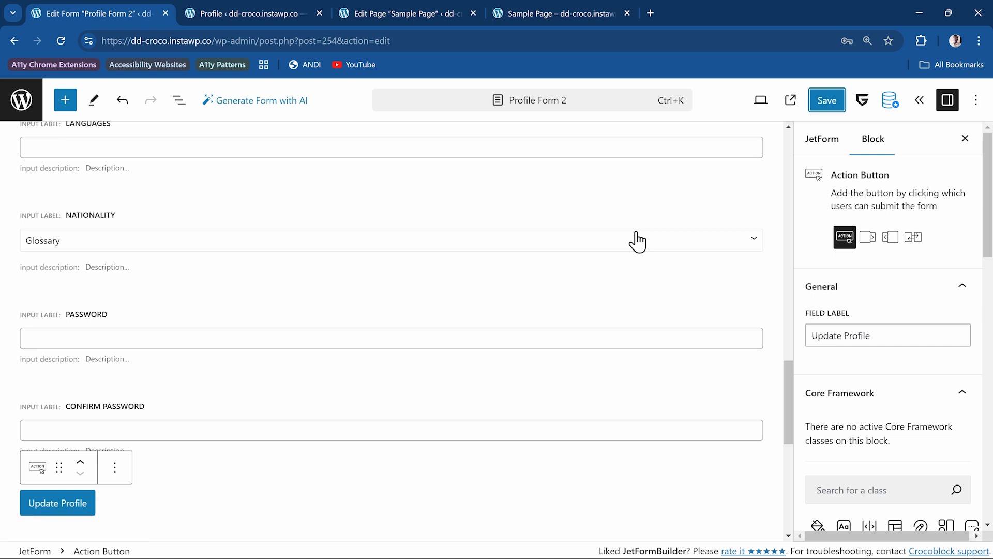
Step: Add an Update User post submit action and map User ID to "User ID (will update this user)"
click(820, 151)
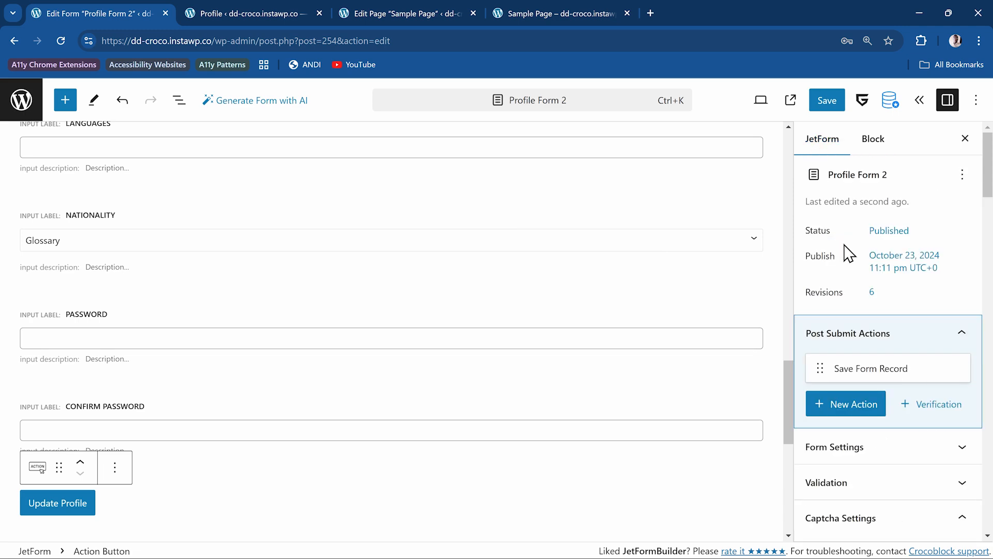
click(834, 406)
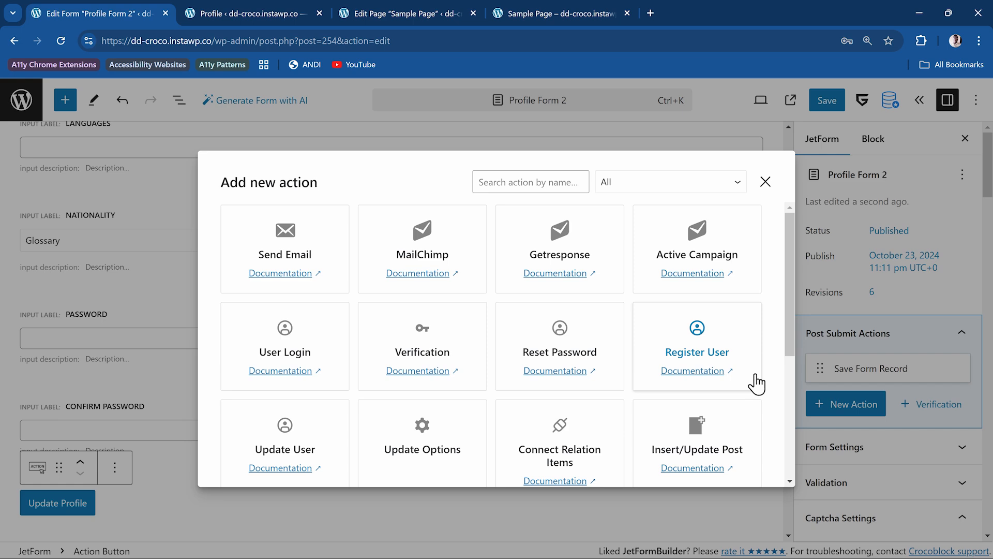
click(286, 444)
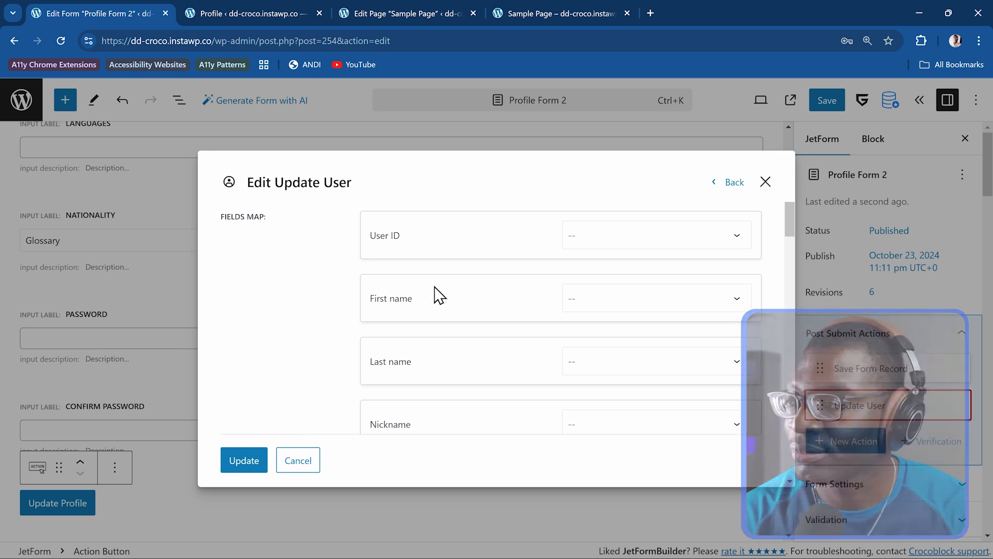
click(624, 244)
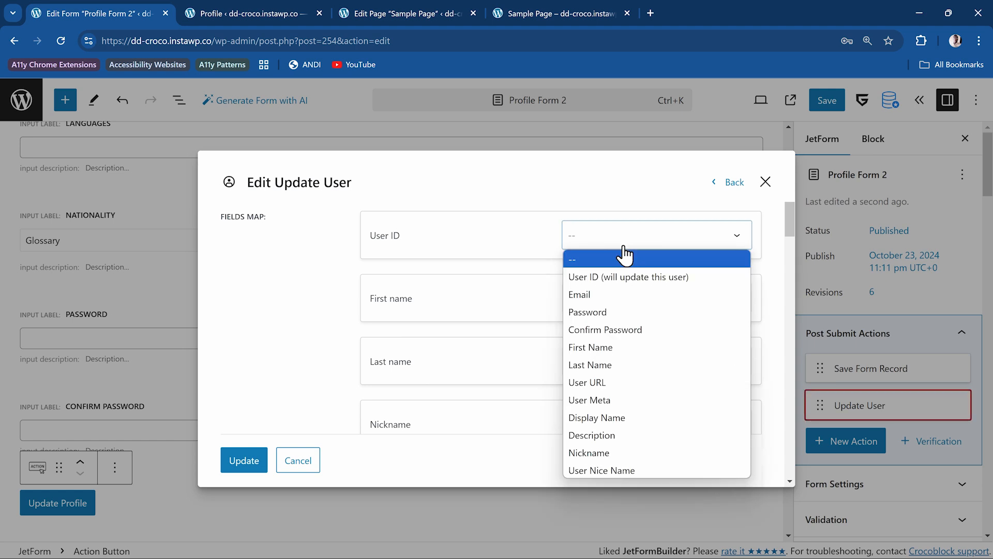
click(641, 280)
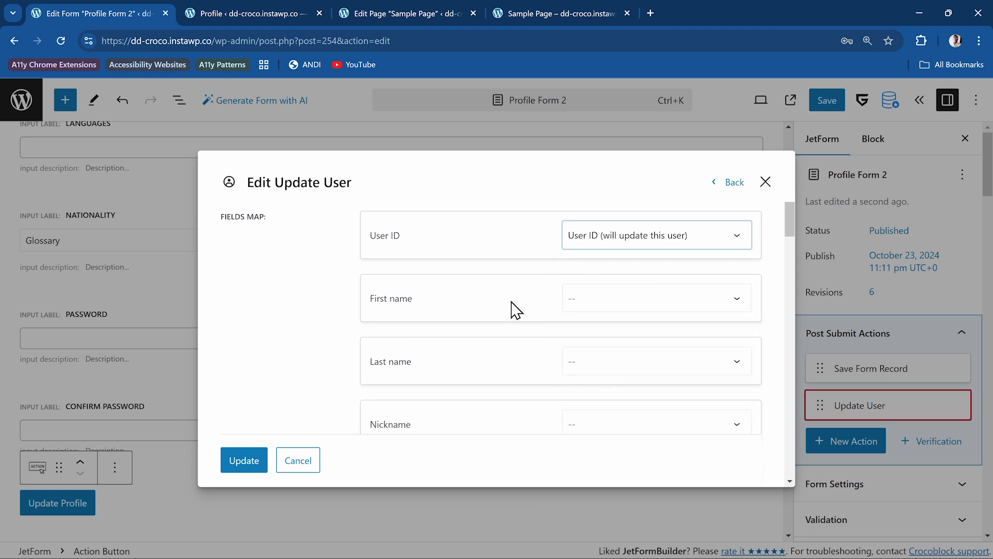
Step: In the Update User fields map, map First name to First Name and Last name to Last Name
click(595, 299)
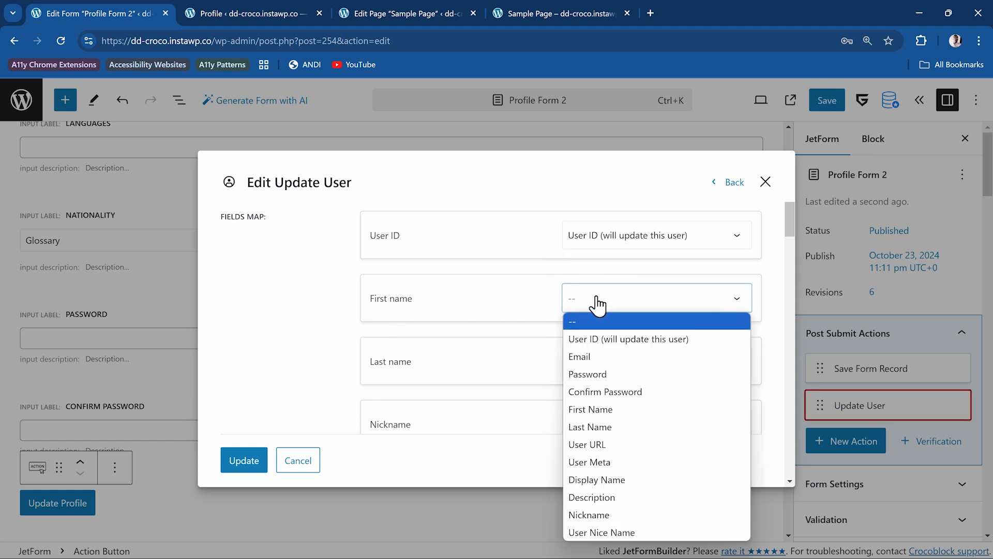
click(647, 411)
click(622, 371)
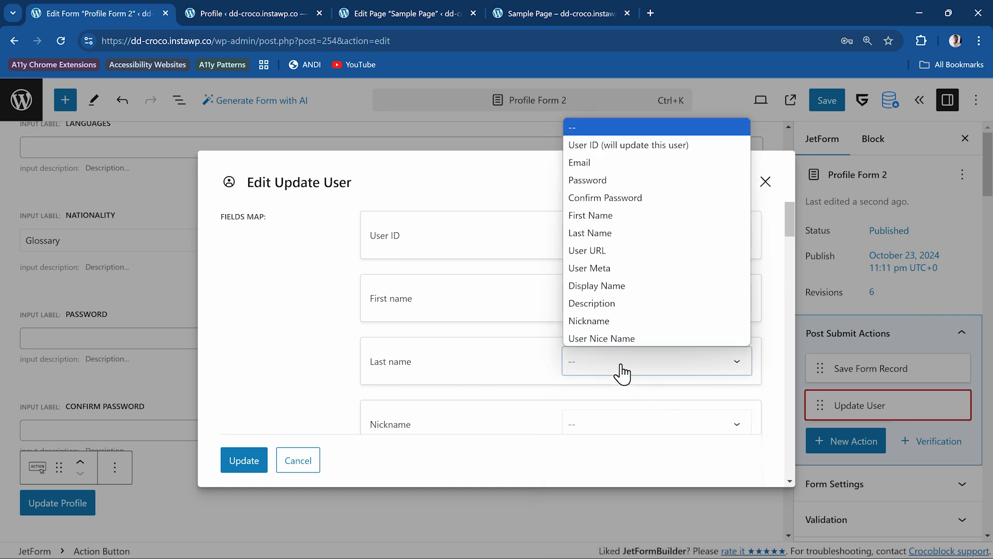
click(616, 233)
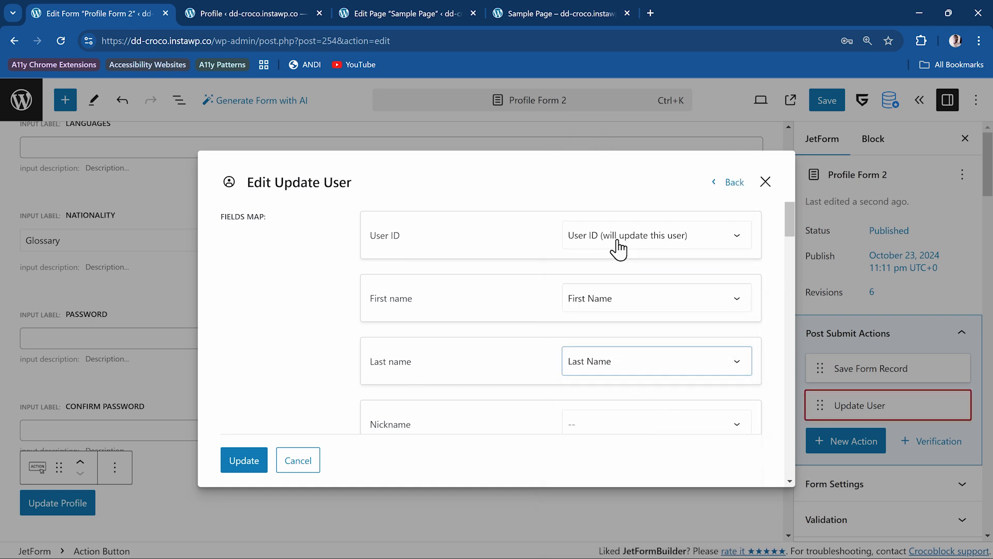
Step: Map the Nickname field to Nickname and the Login email field to Email in the fields map
scroll(524, 368, down, 1)
scroll(524, 368, down, 2)
click(610, 299)
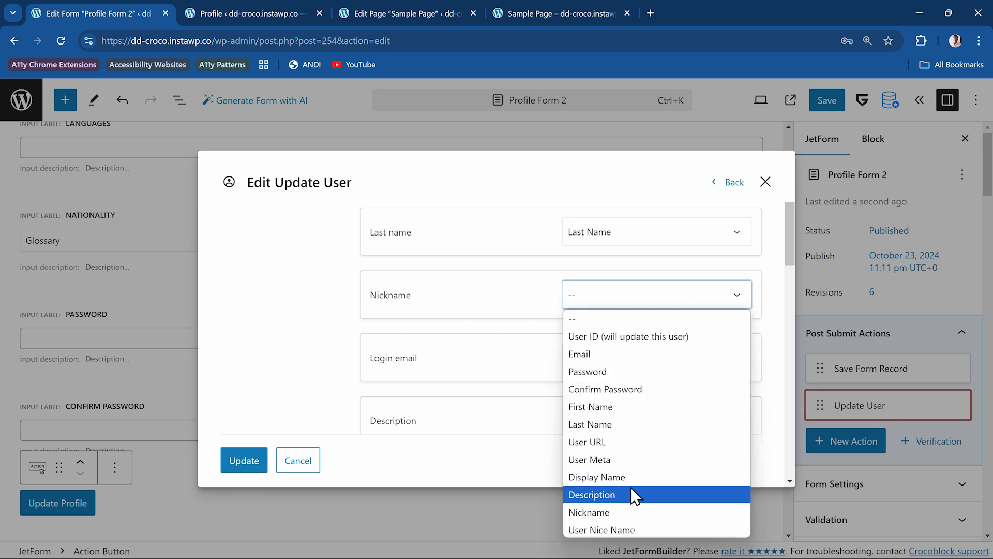
click(615, 511)
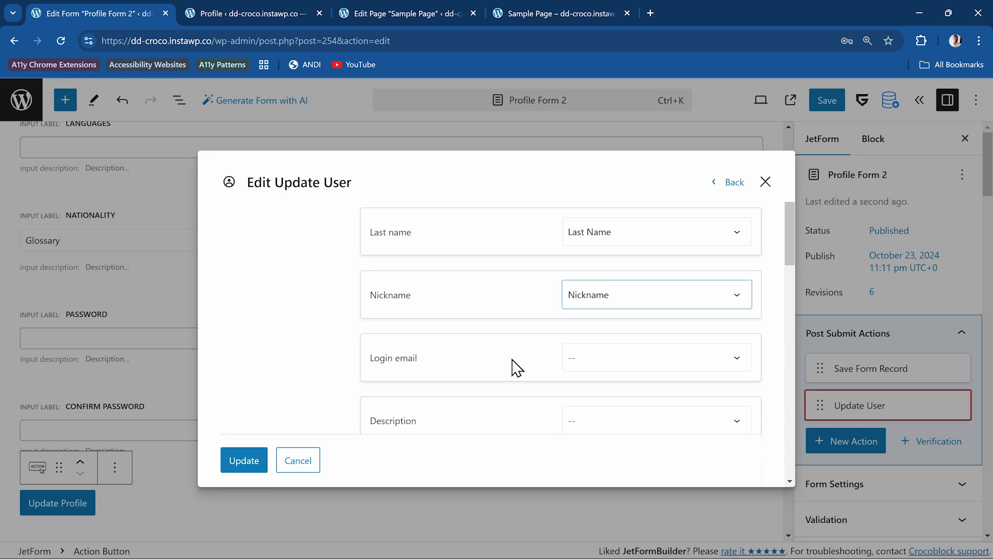
click(616, 364)
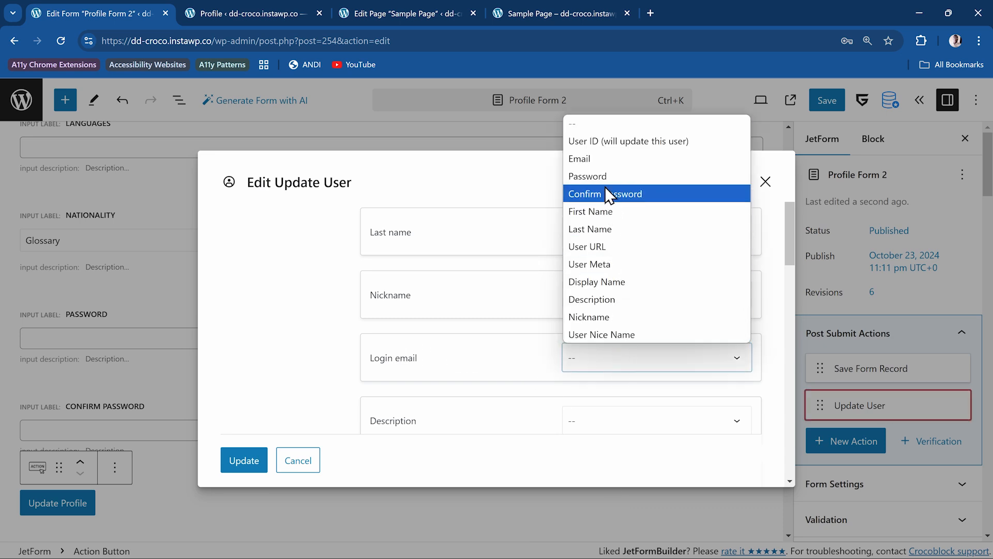
click(595, 158)
Step: Map Description to Description, and Display Picture to User Meta with the key display_picture
scroll(521, 373, down, 1)
scroll(521, 372, down, 1)
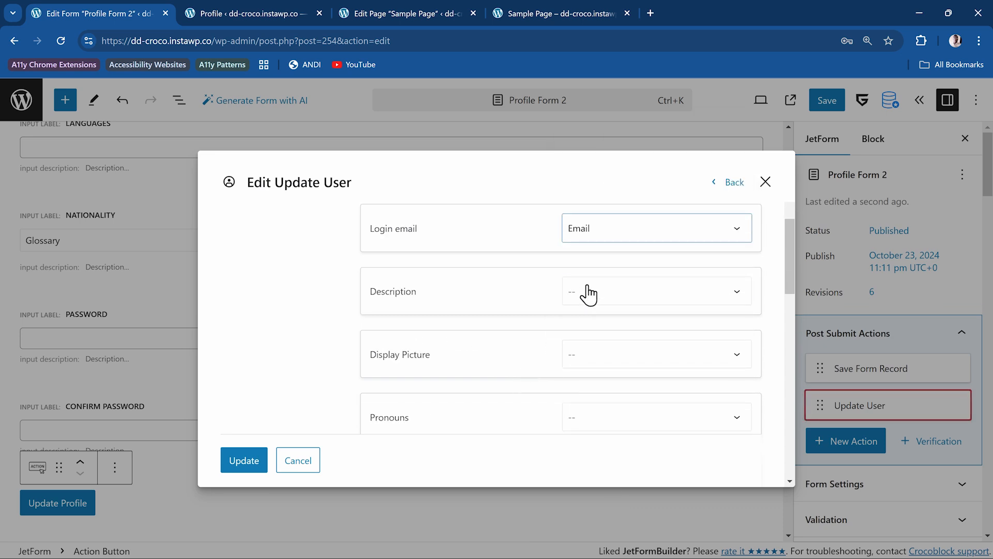
click(588, 292)
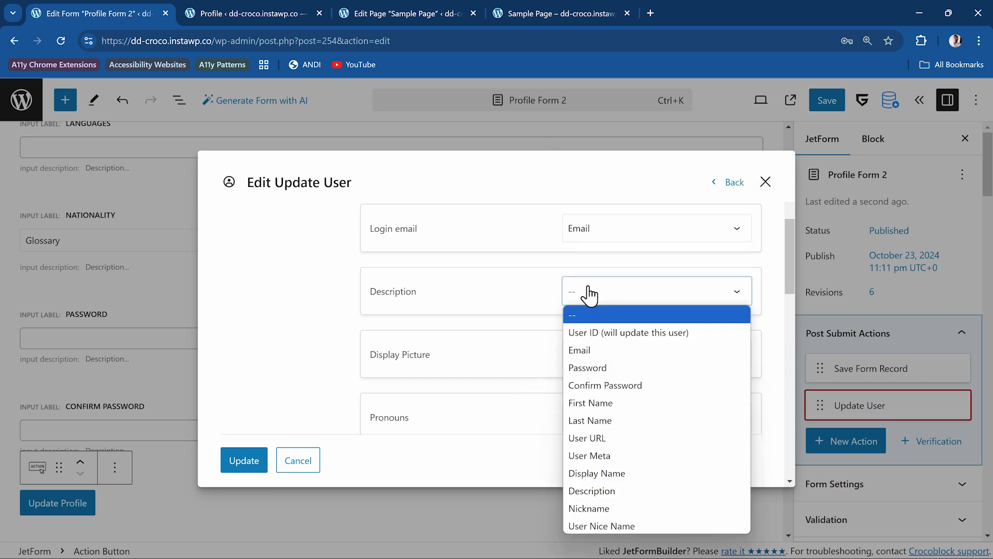
click(595, 491)
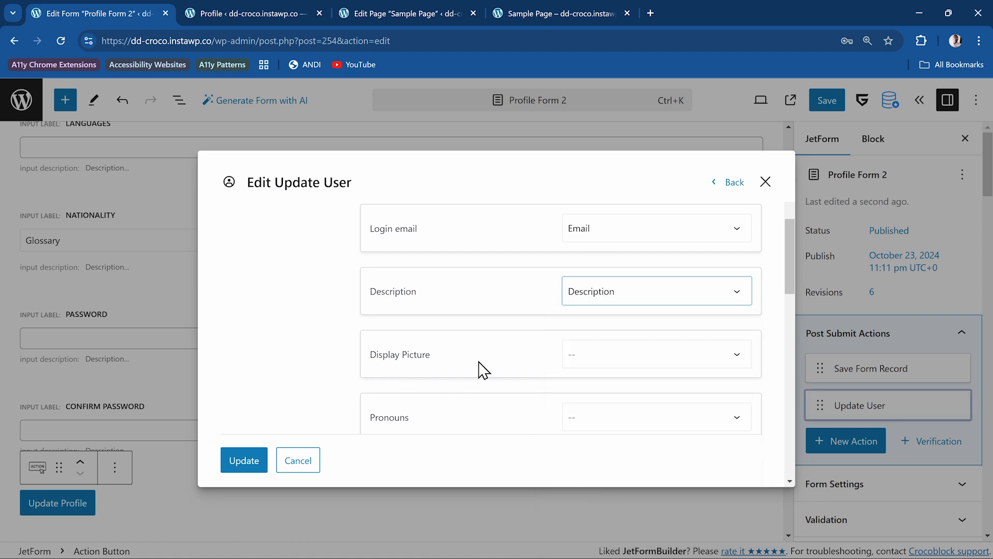
click(610, 368)
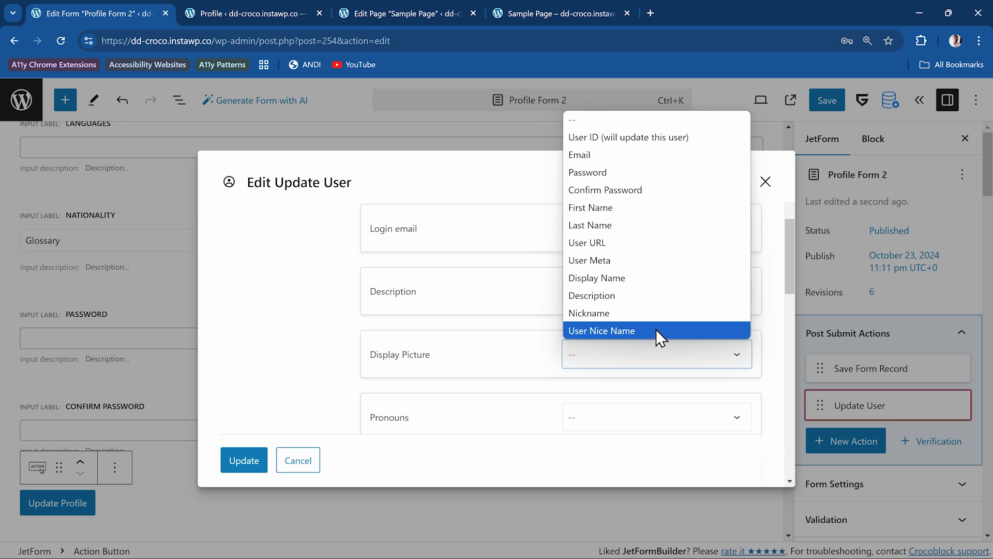
click(644, 262)
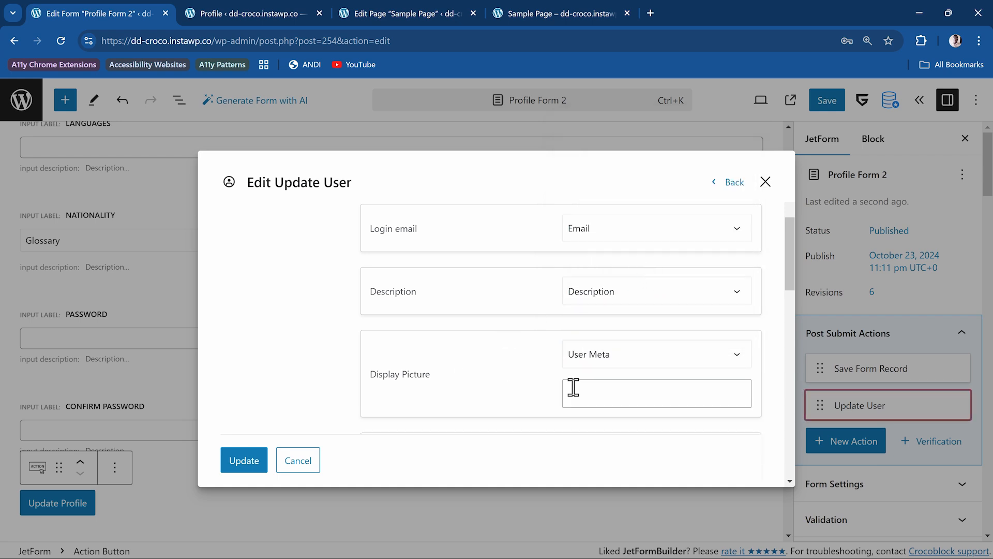
click(604, 399)
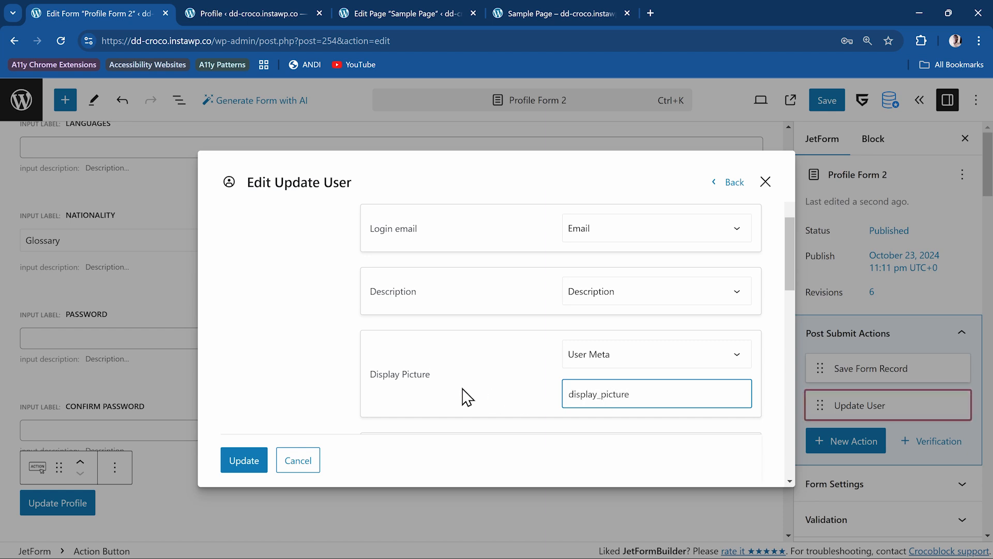
Step: Compare the display_picture key with the Display Picture meta name under User Extra on the profile page, and return to the form editor
double_click(588, 393)
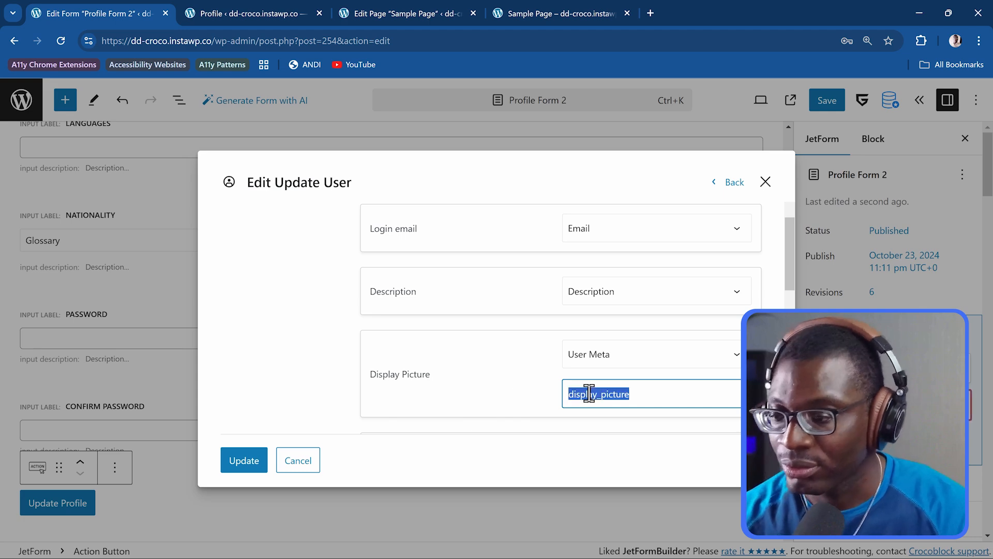
click(244, 11)
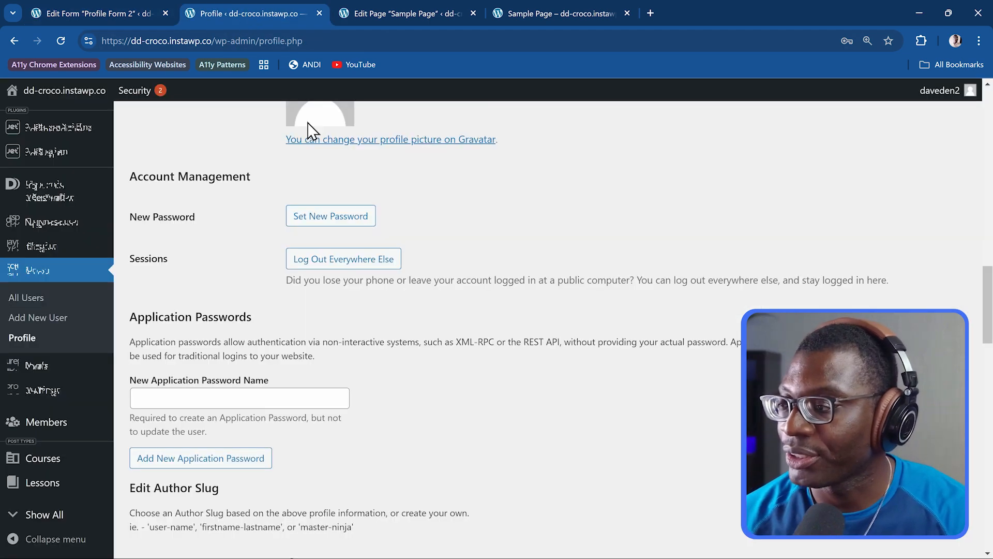
scroll(428, 273, down, 15)
scroll(431, 274, down, 3)
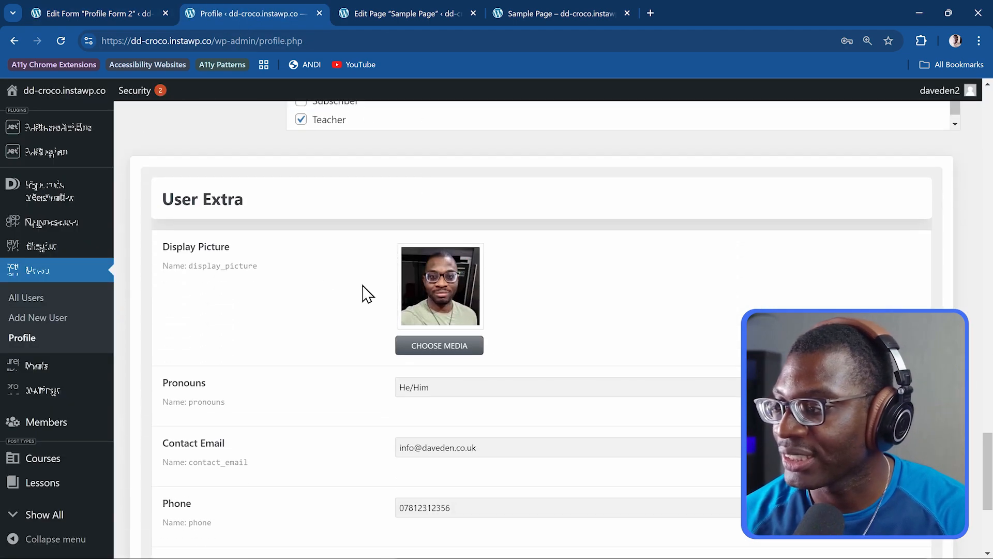
click(260, 268)
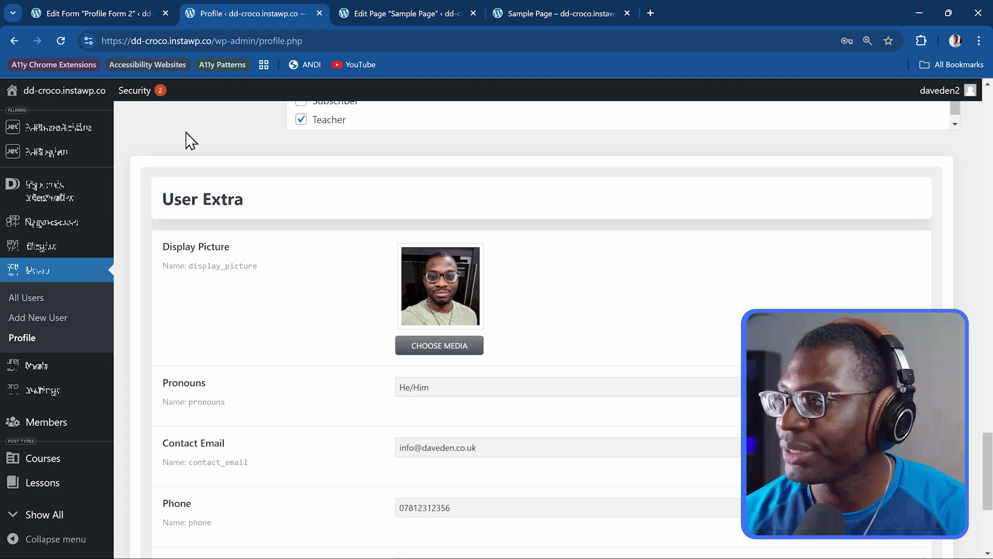
click(109, 13)
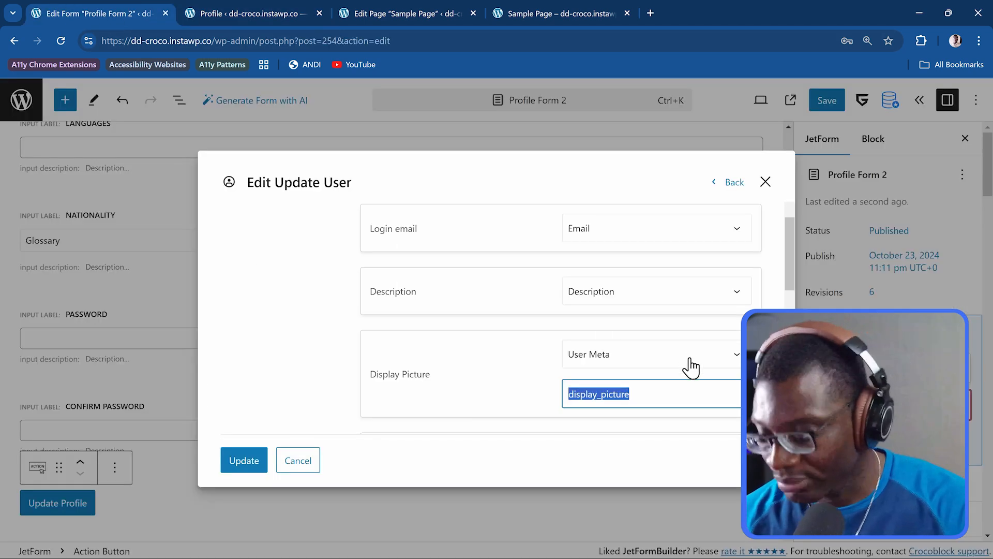
click(696, 399)
Step: Map Pronouns to User Meta in the fields map, using the meta name from the profile page, pronouns, as the key
scroll(504, 375, down, 3)
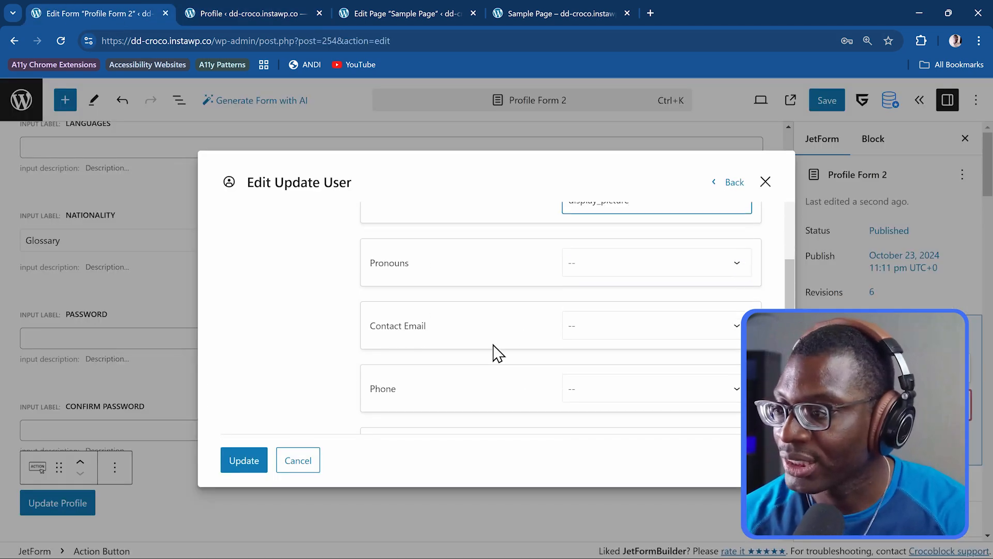
click(652, 269)
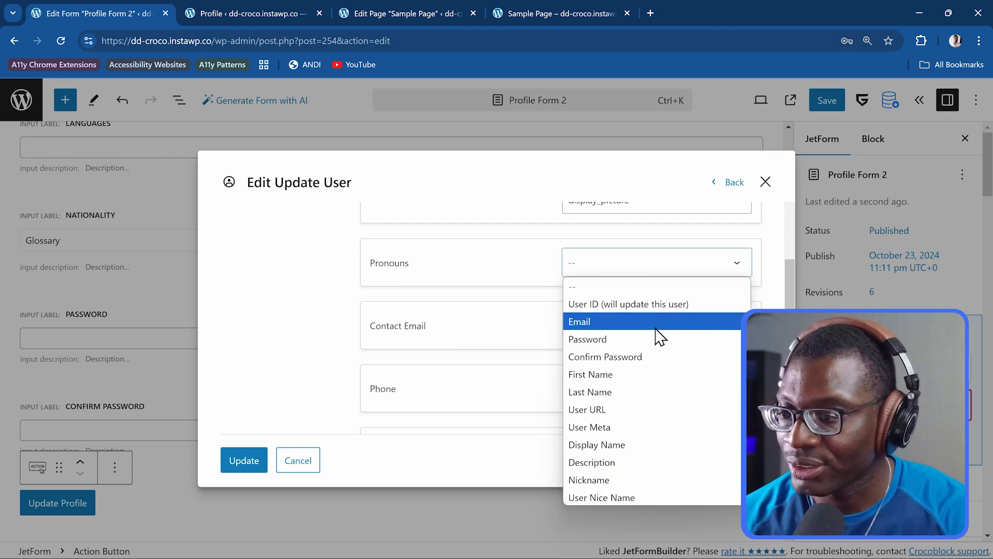
click(635, 429)
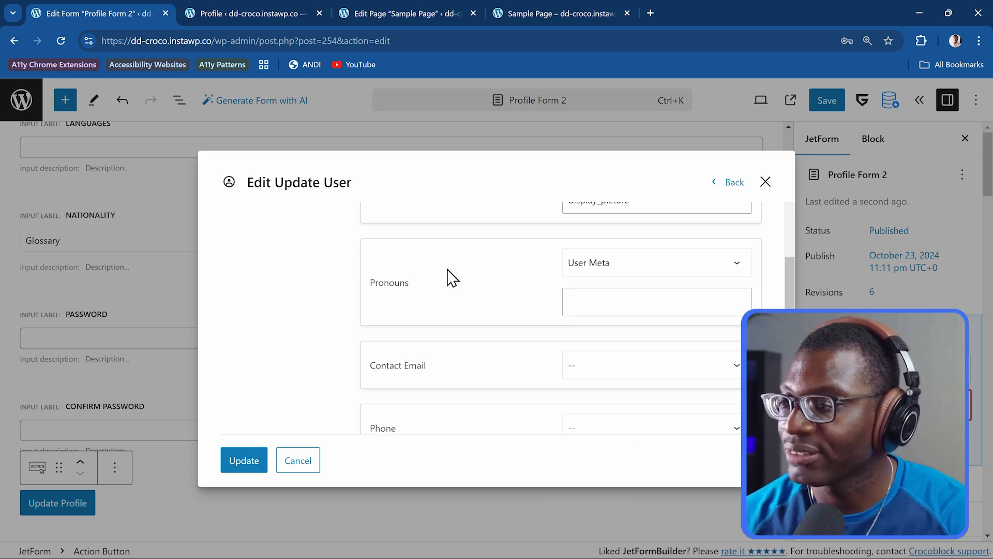
click(239, 9)
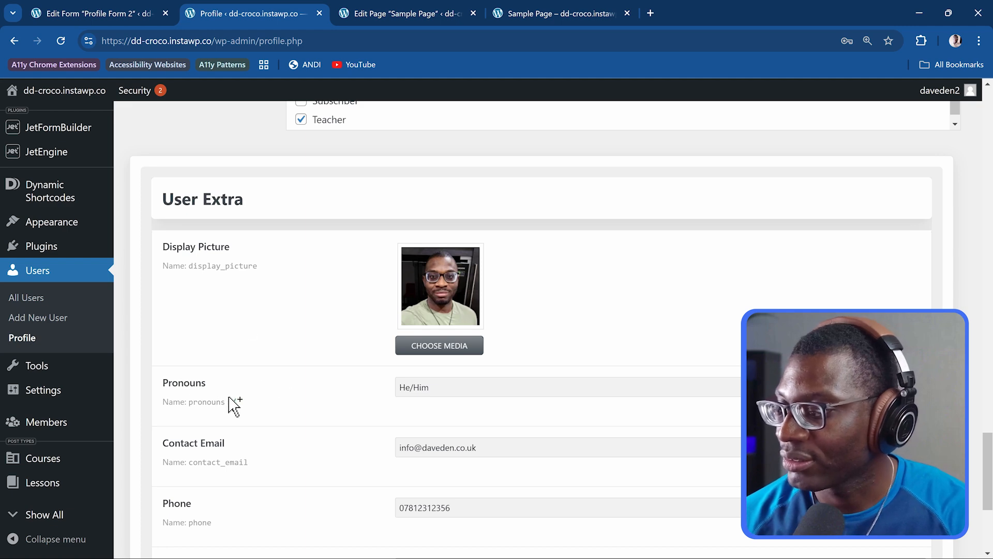
click(115, 12)
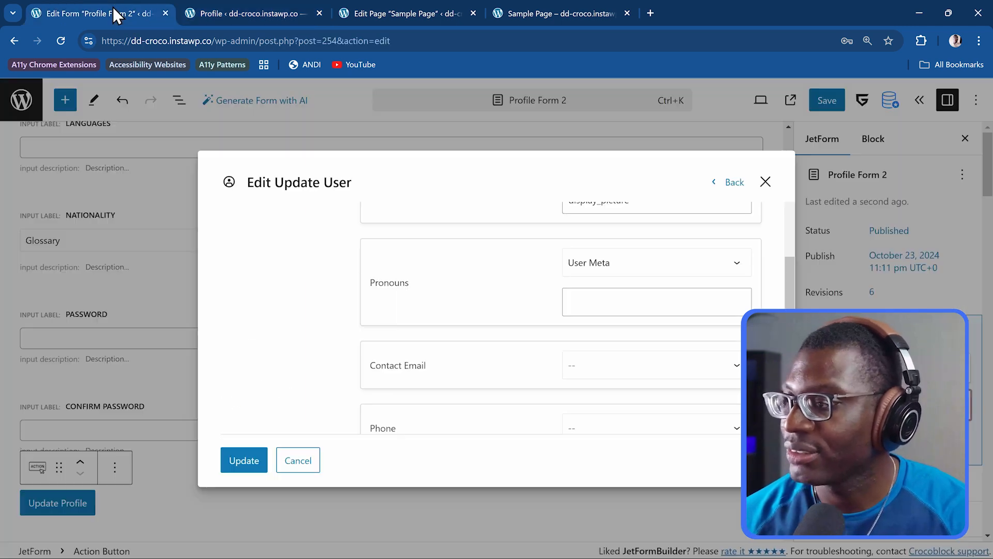
click(605, 295)
text(pronouns)
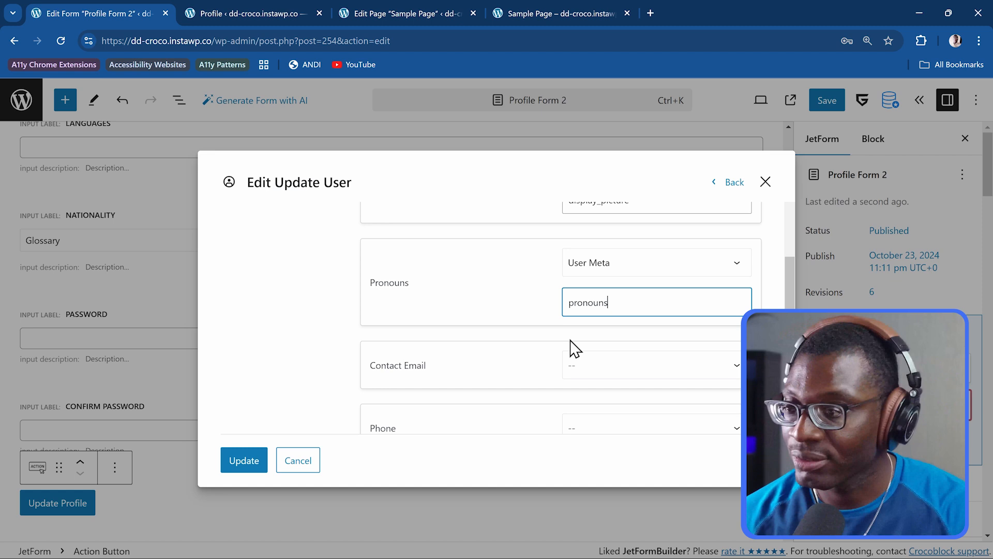
Step: Map Contact Email to User Meta and enter the key contact_email, checking the name against User Extra on the profile page
scroll(570, 349, down, 3)
click(584, 243)
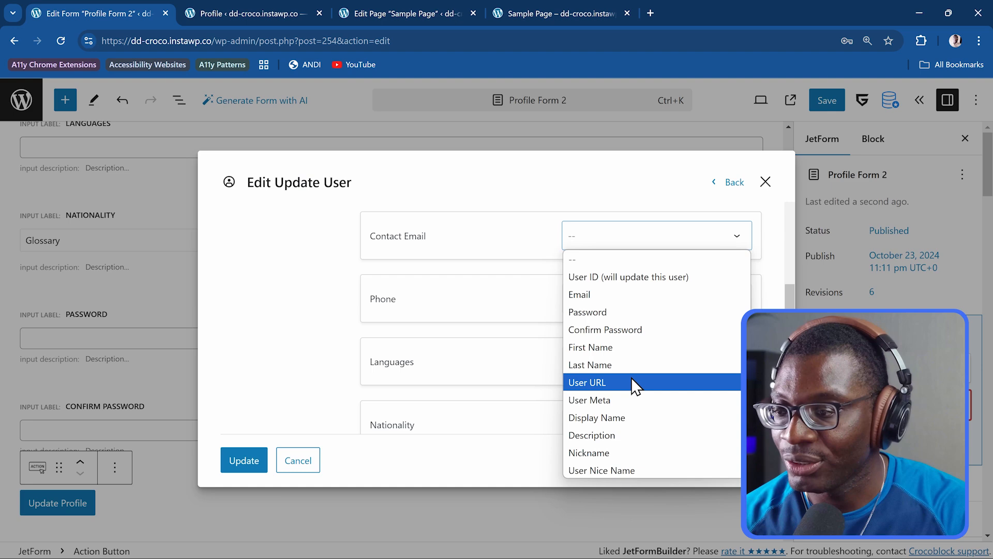
click(624, 401)
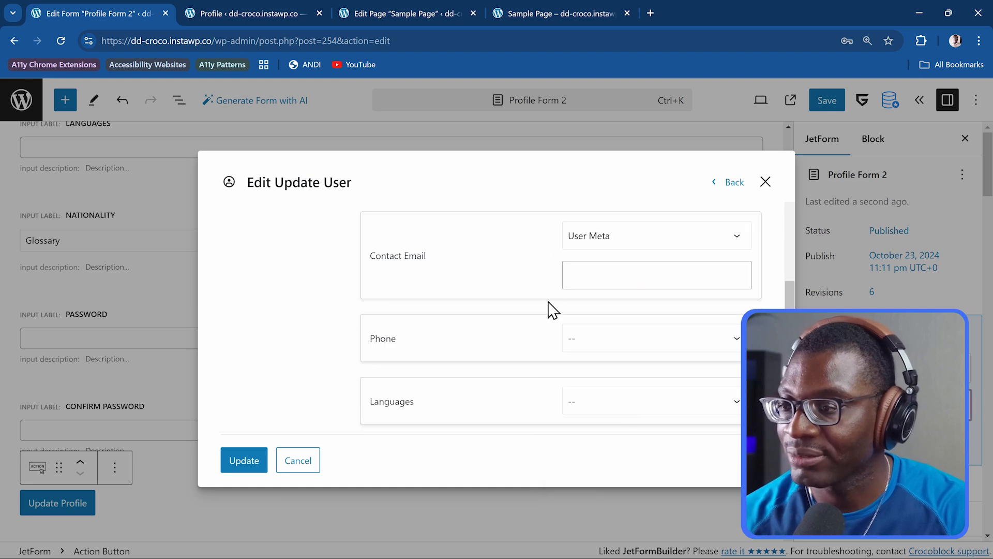
click(247, 9)
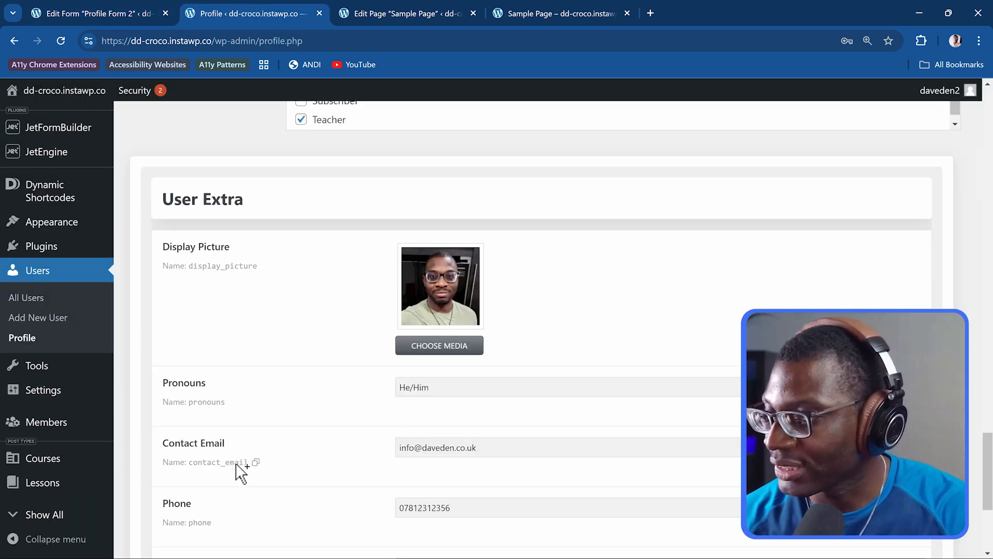
click(95, 14)
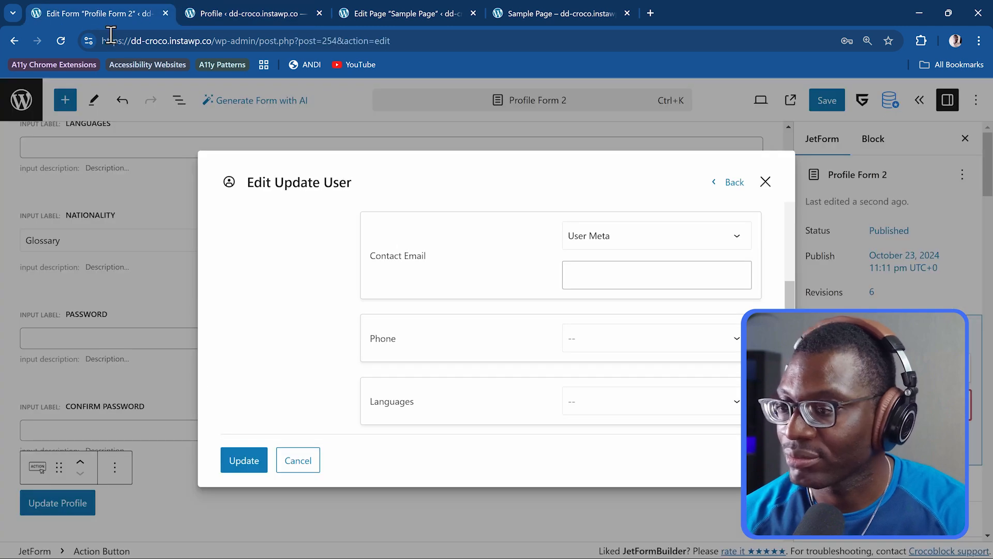
click(576, 261)
text(contact_email)
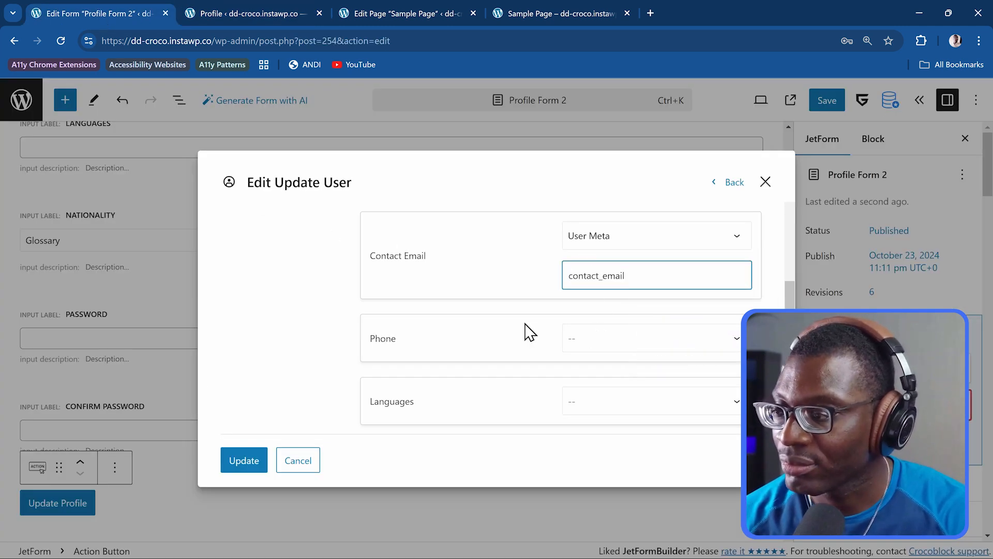
Step: Map Phone to User Meta with the key phone, matching the meta name listed on the profile page
click(579, 345)
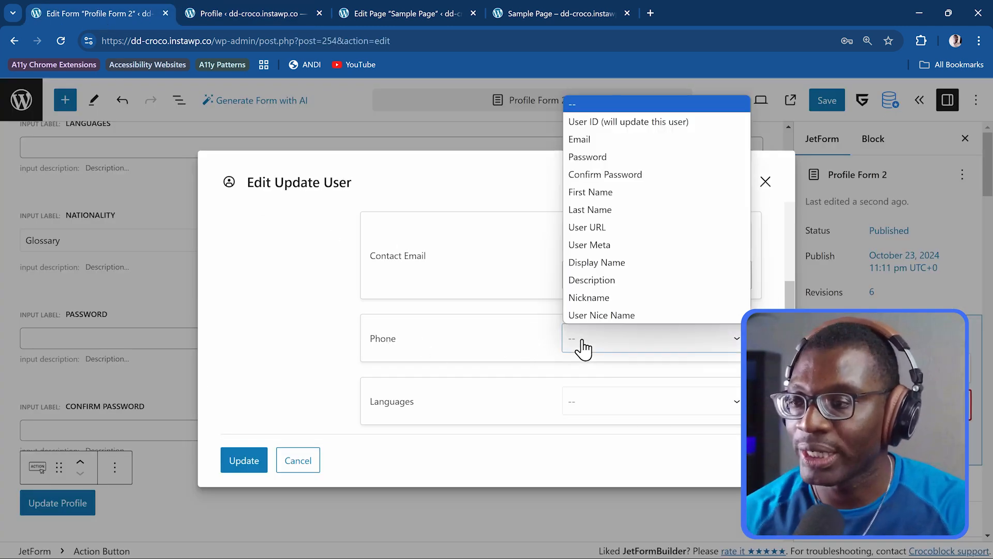
click(616, 246)
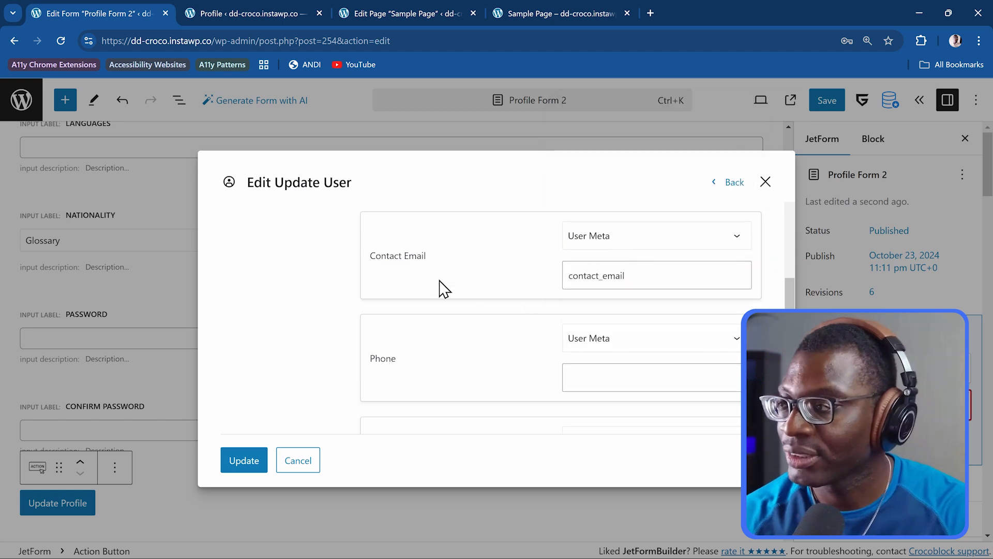
click(235, 8)
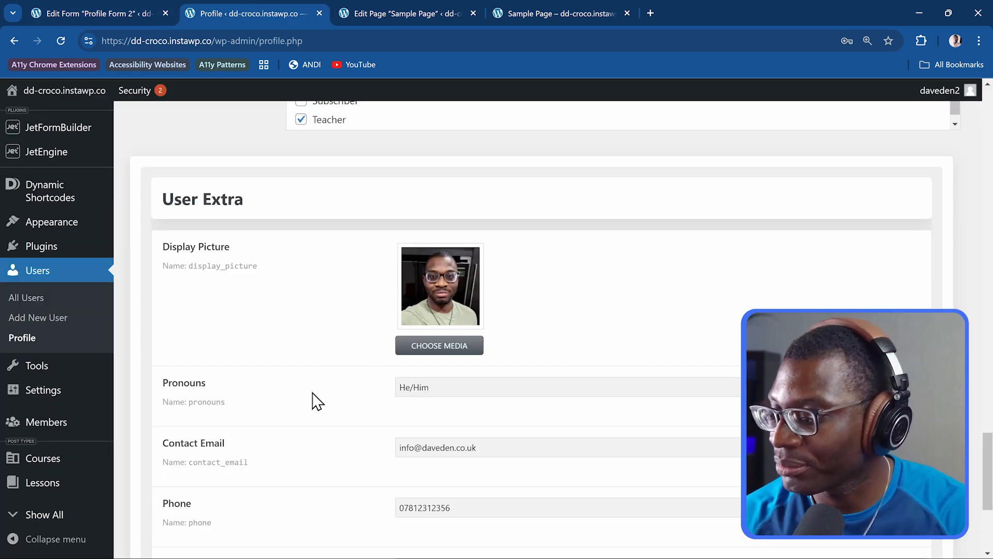
scroll(316, 404, down, 1)
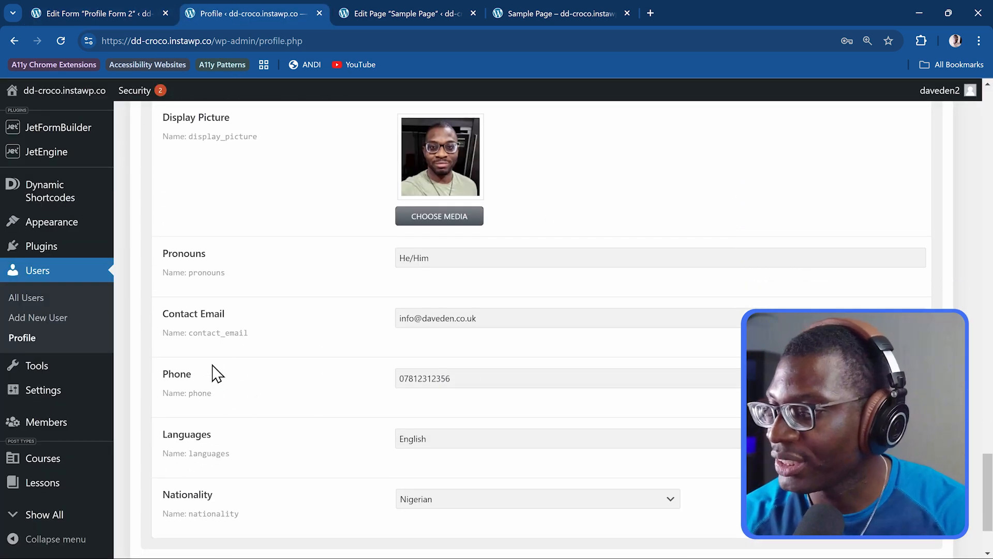
click(124, 20)
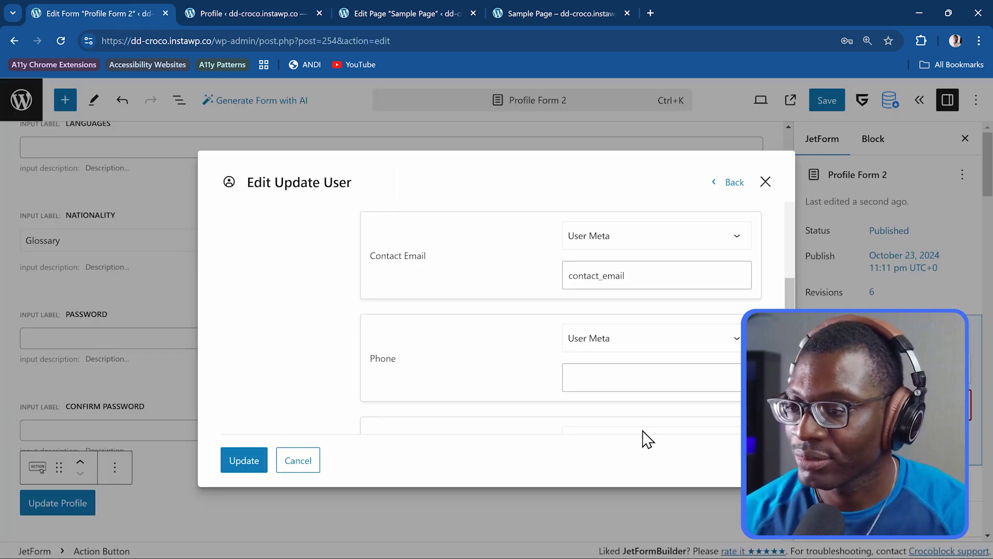
click(625, 374)
text(phone)
Step: Map Languages to User Meta with the key languages, as named under User Extra on the profile page
scroll(458, 383, down, 4)
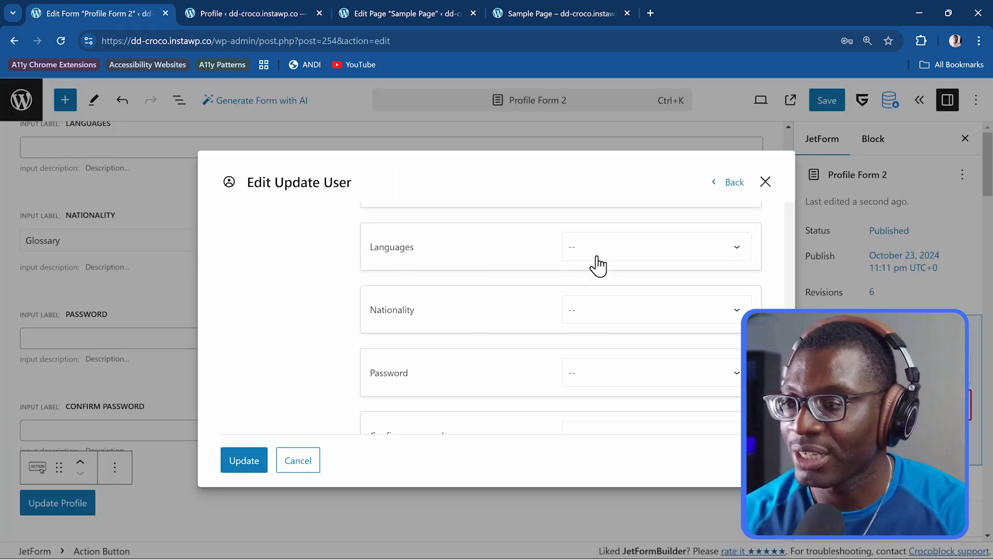
click(636, 254)
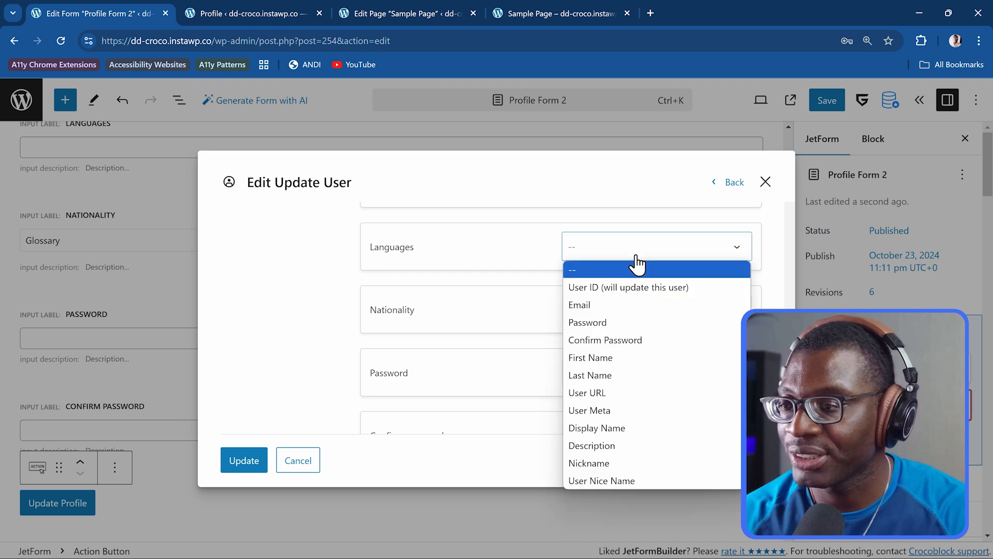
click(630, 409)
click(246, 14)
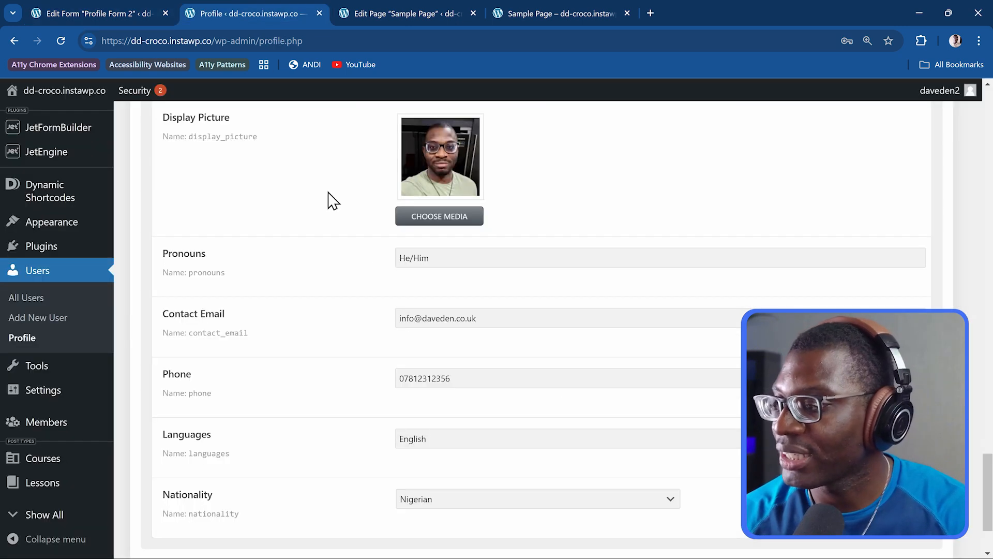
scroll(362, 269, down, 3)
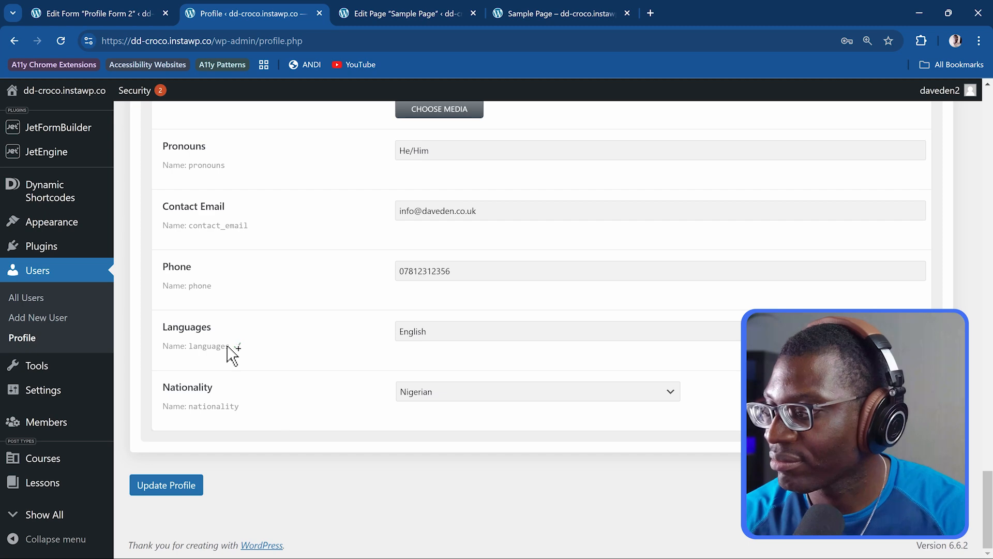
click(97, 13)
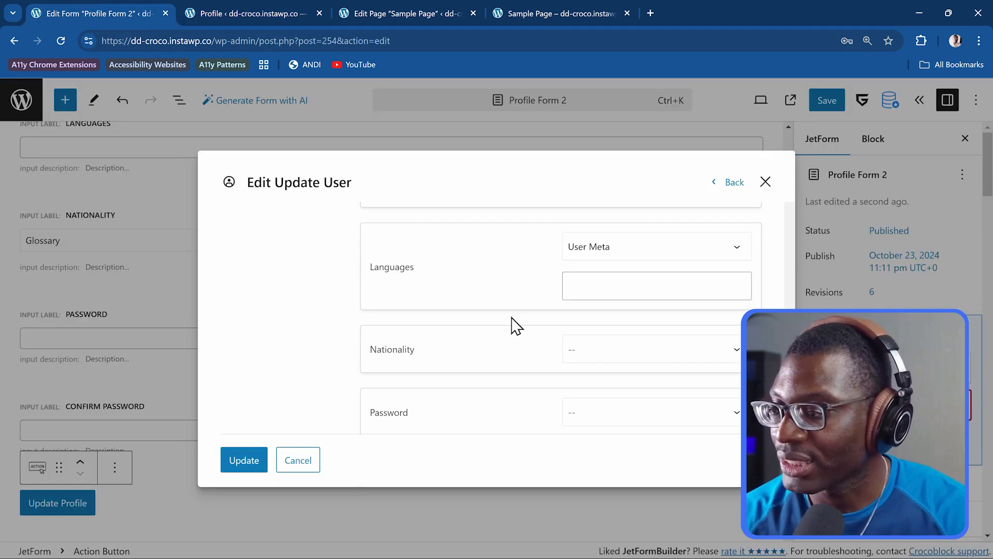
click(617, 282)
text(languages)
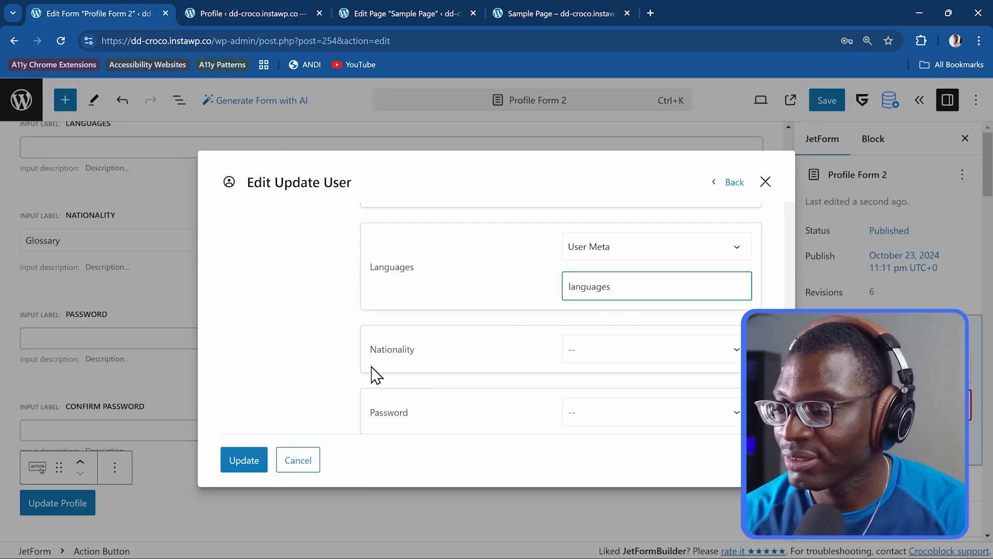
Step: Map Nationality to User Meta with the key nationality, after checking its meta name on the profile page
click(599, 366)
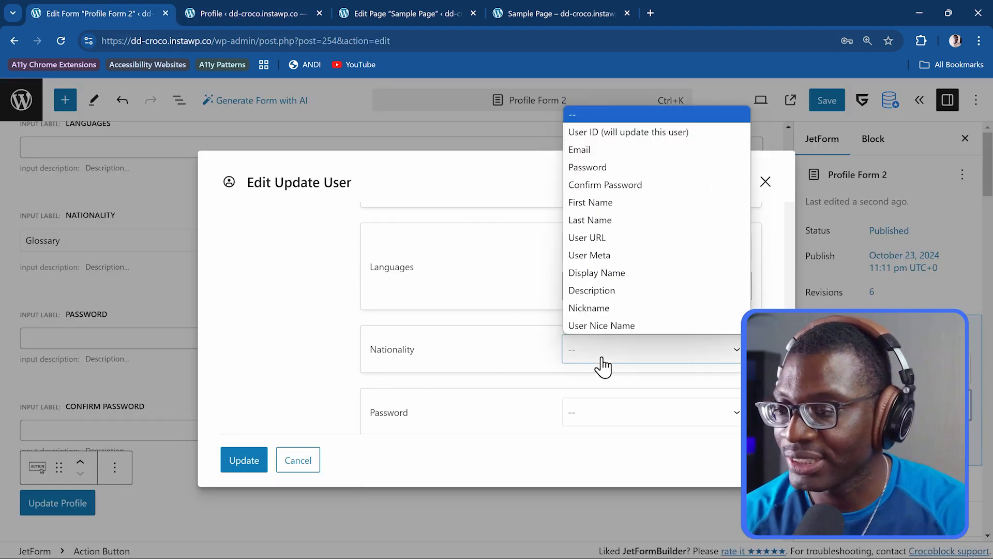
click(610, 262)
click(204, 13)
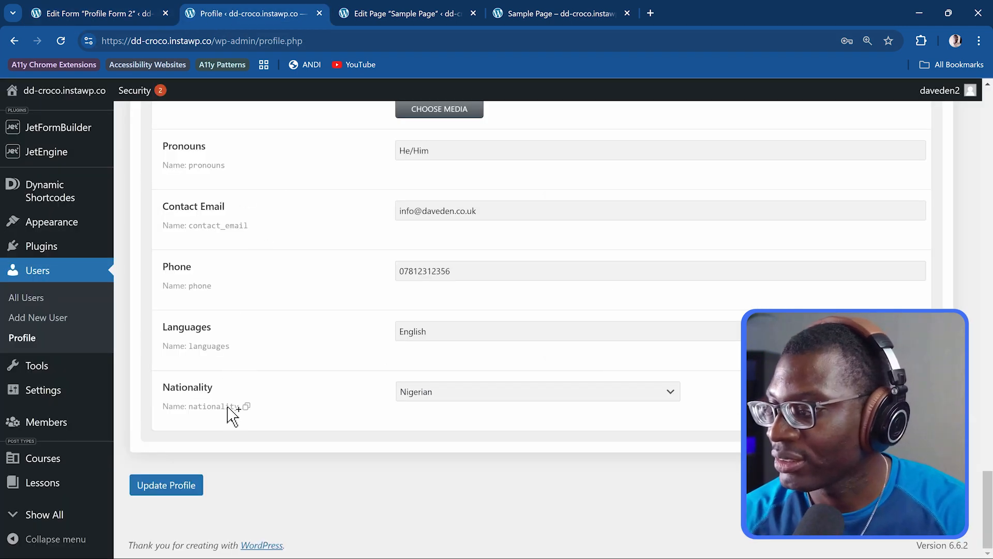
click(102, 15)
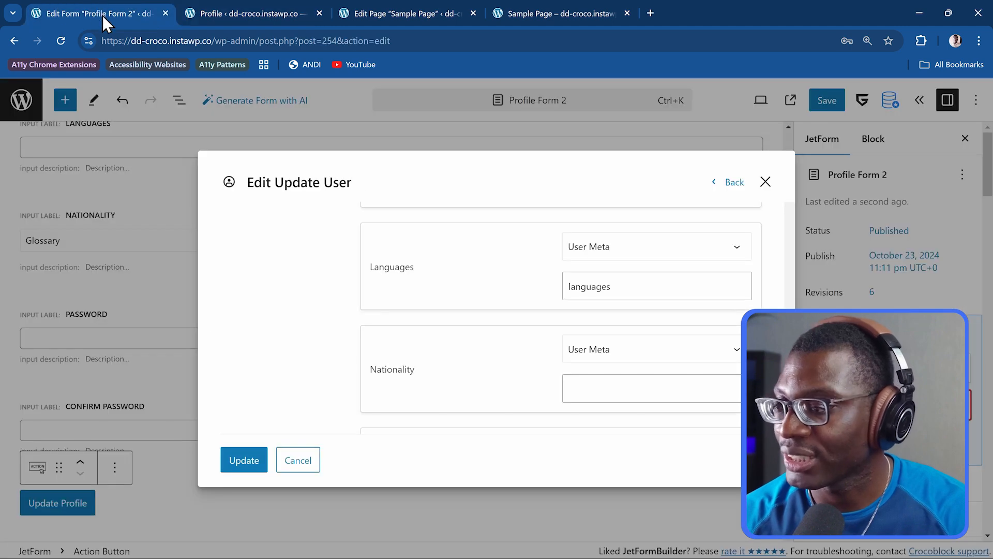
click(621, 394)
text(nationality)
Step: Map Password to Password and Confirm password to Confirm Password, and apply the Update User action settings
scroll(454, 370, down, 5)
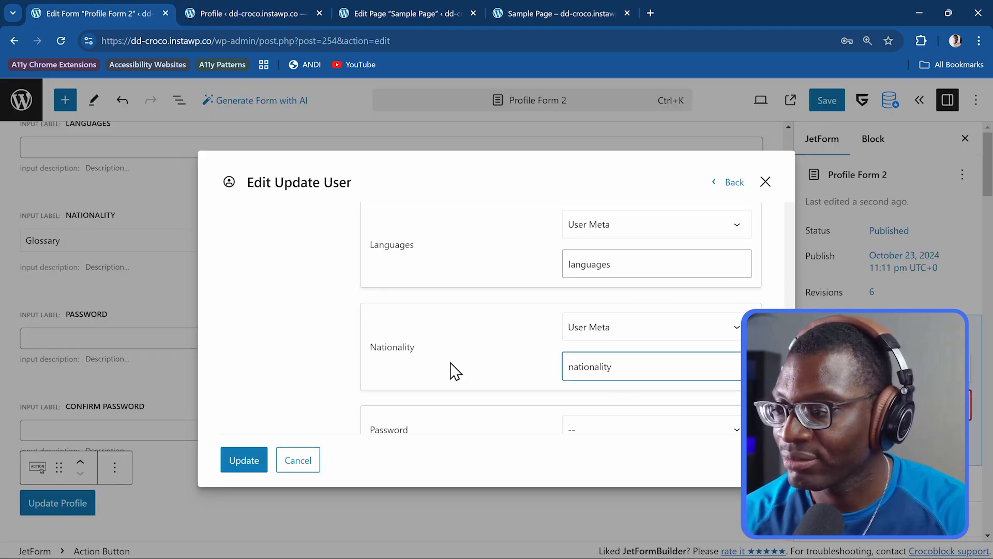
scroll(455, 370, up, 1)
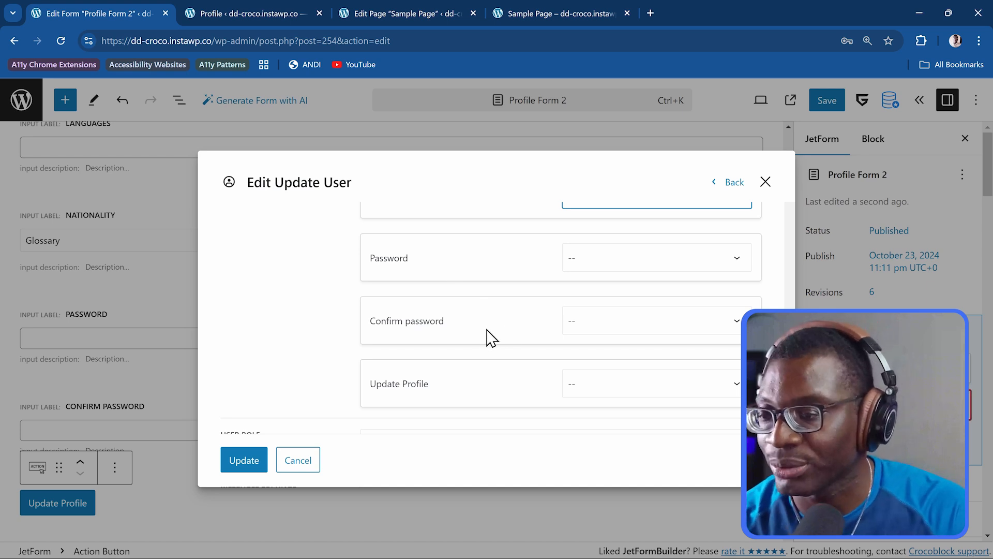
click(610, 266)
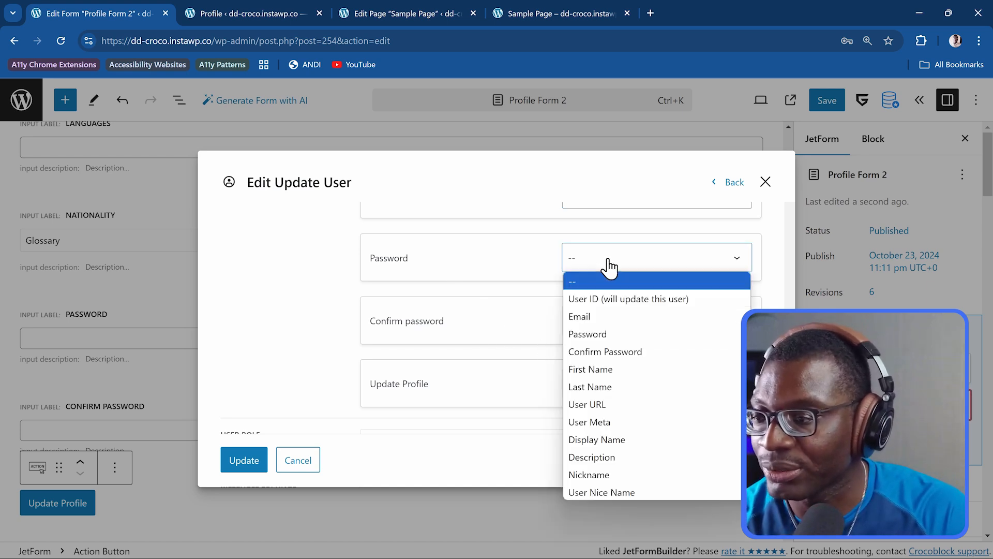
click(648, 337)
click(600, 322)
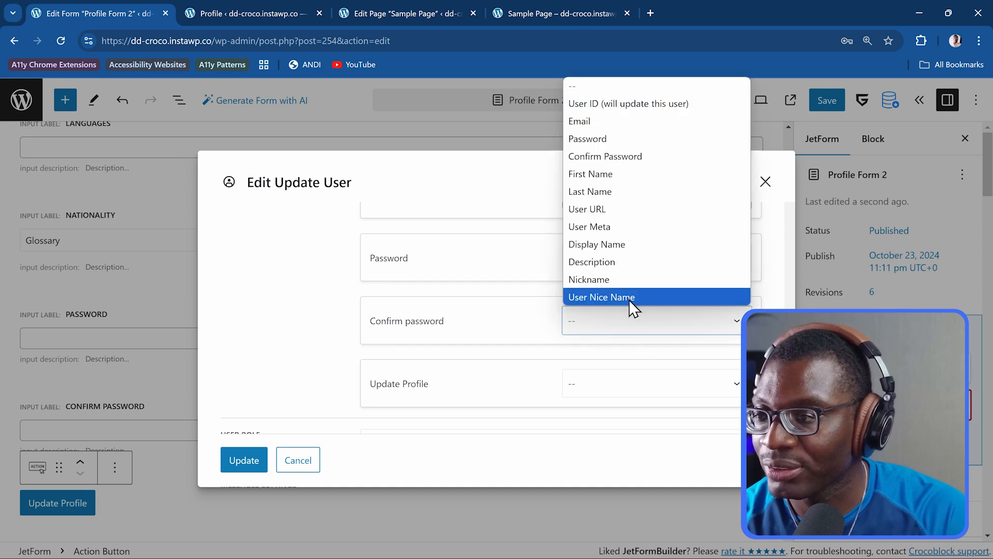
click(646, 158)
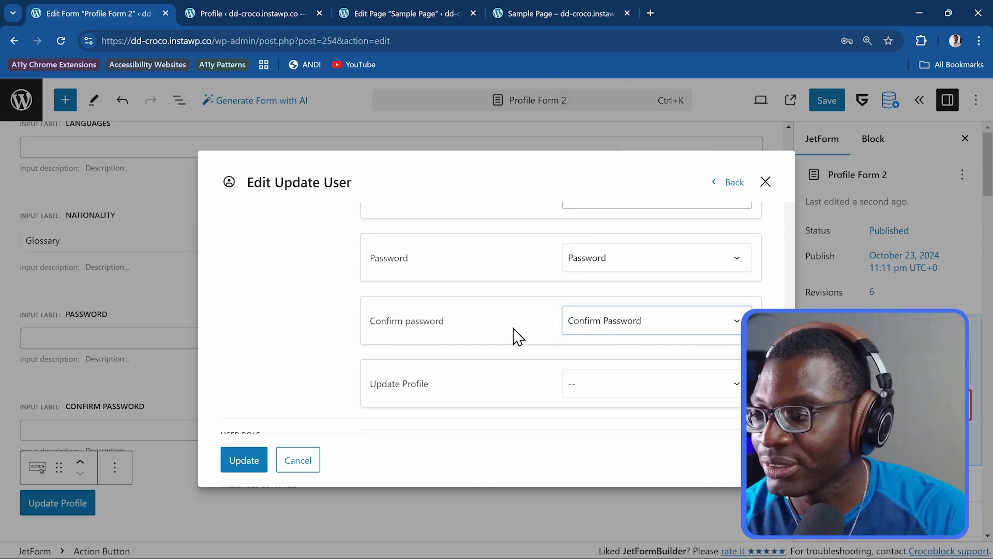
scroll(517, 336, down, 4)
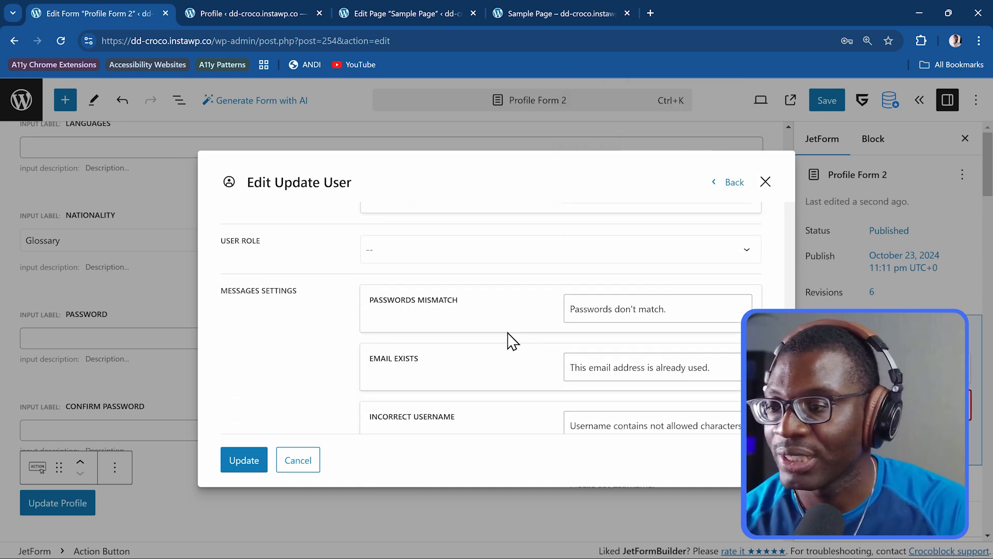
click(248, 459)
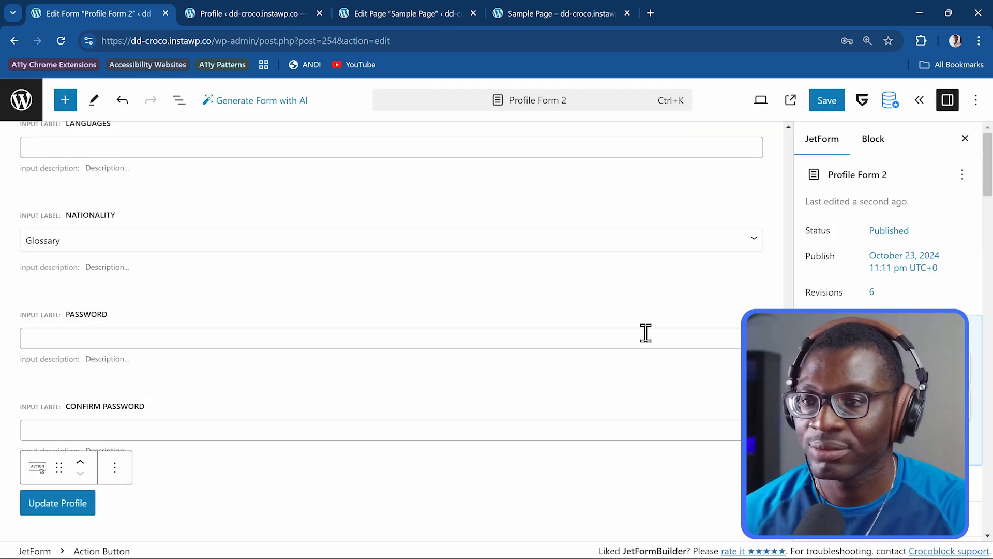
Step: Save Profile Form 2 and reload the front-end Sample Page that shows the form
click(827, 100)
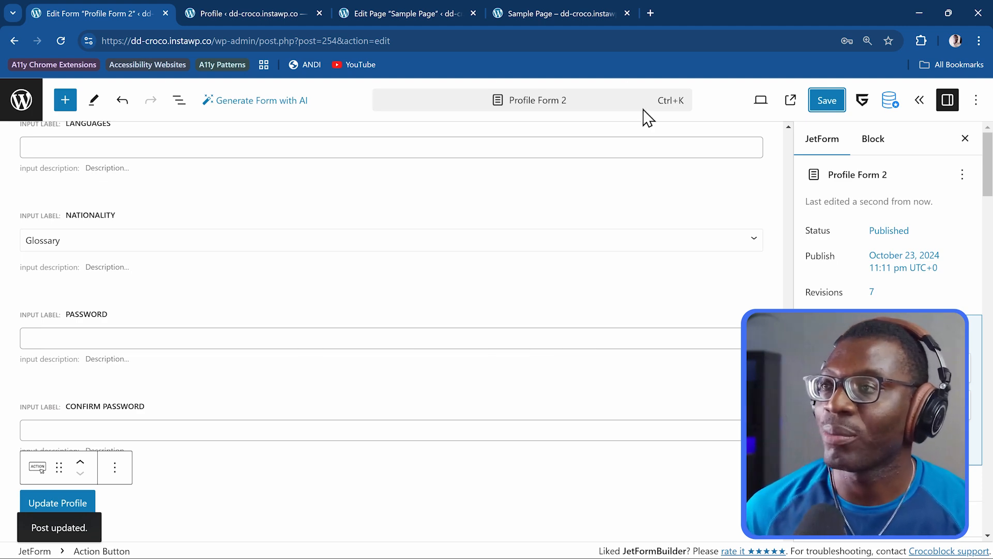
click(554, 8)
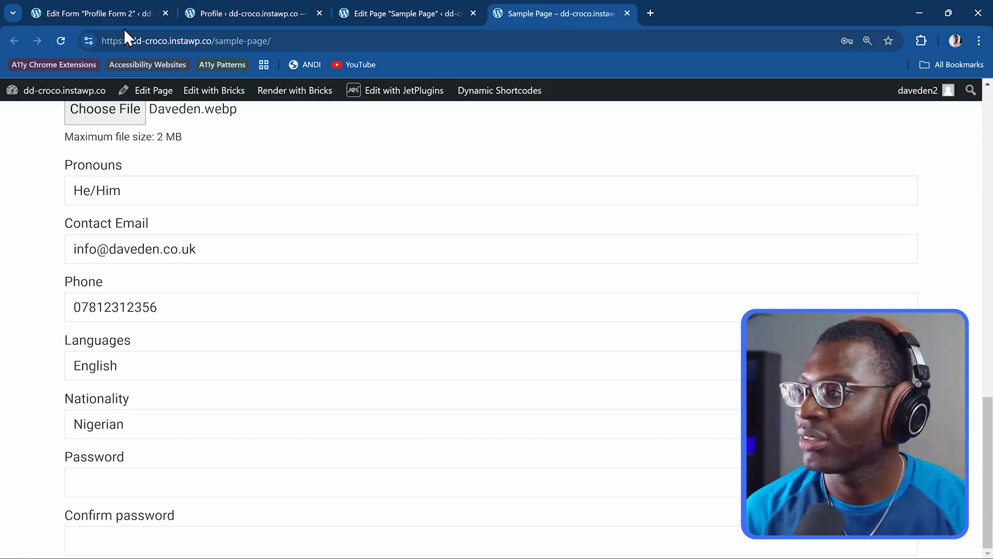
click(63, 45)
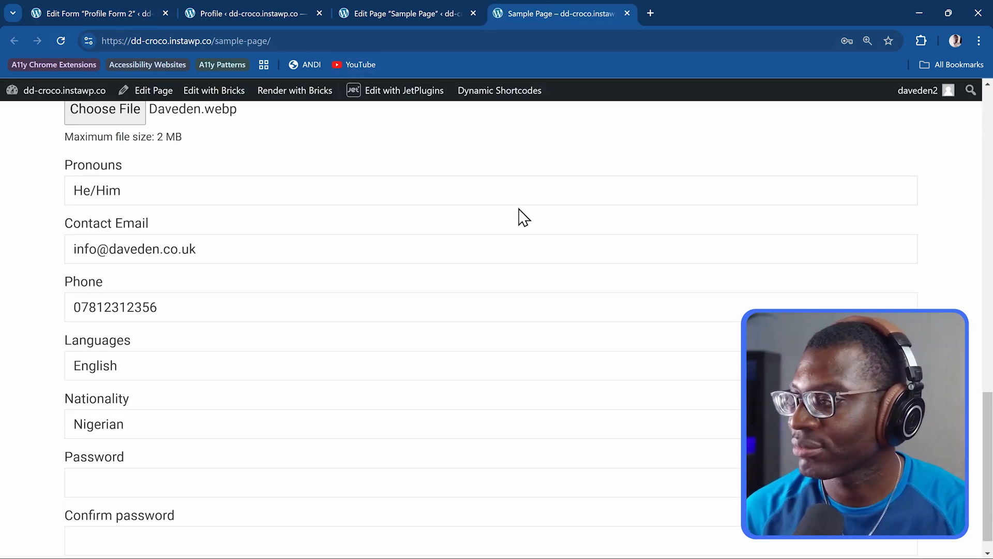
Step: Change Languages to Hausa in the front-end profile form, submit the update, and check the submitted form
scroll(444, 233, down, 1)
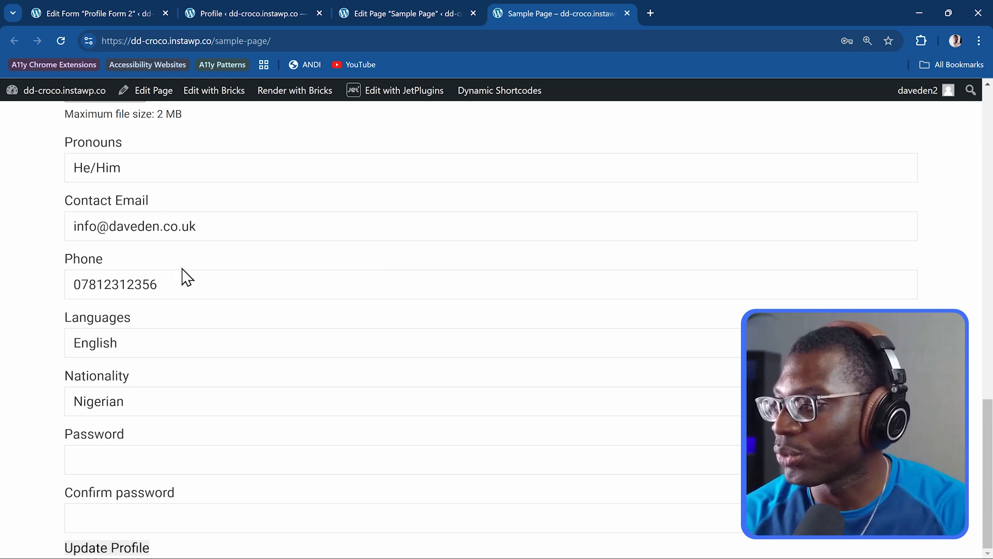
drag(140, 351, 62, 355)
text(Hau)
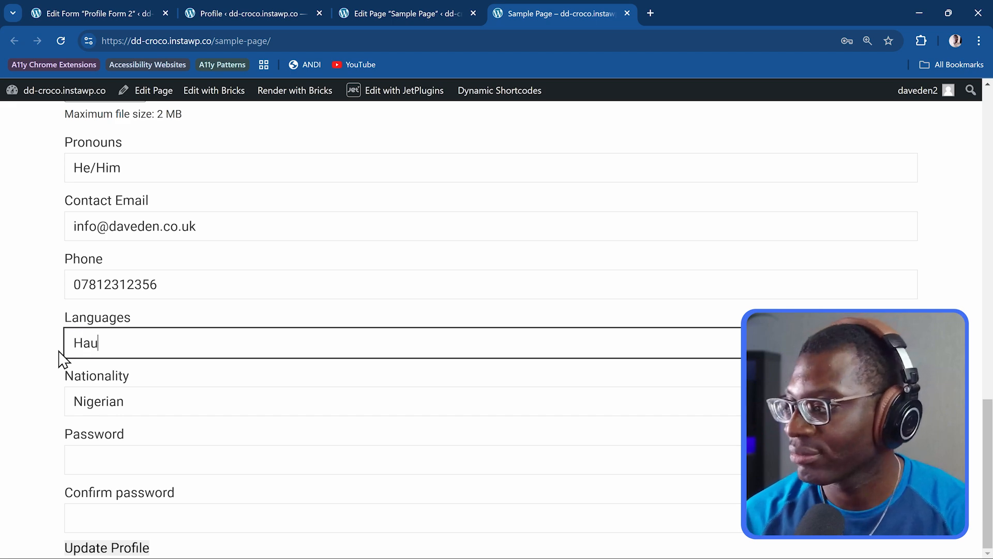
text(sa)
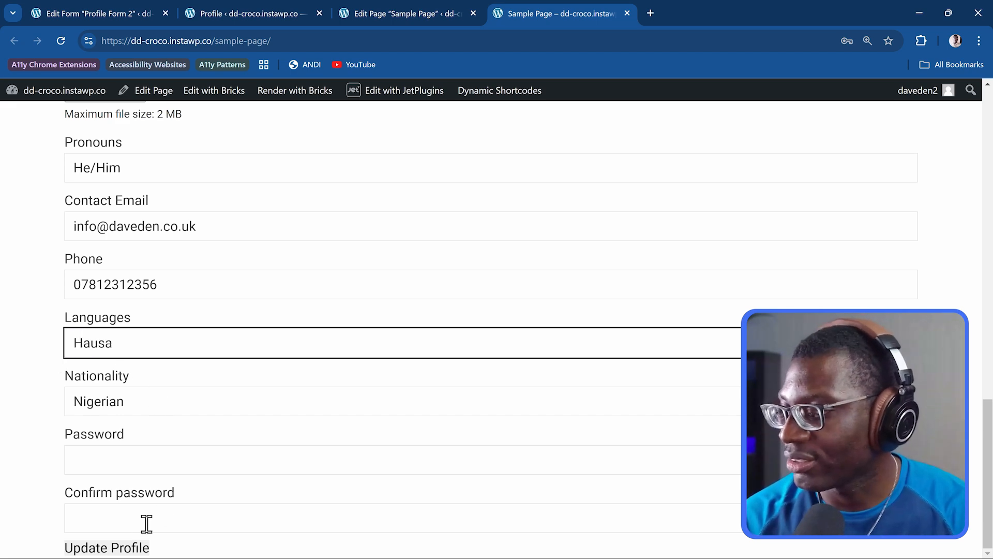
click(140, 545)
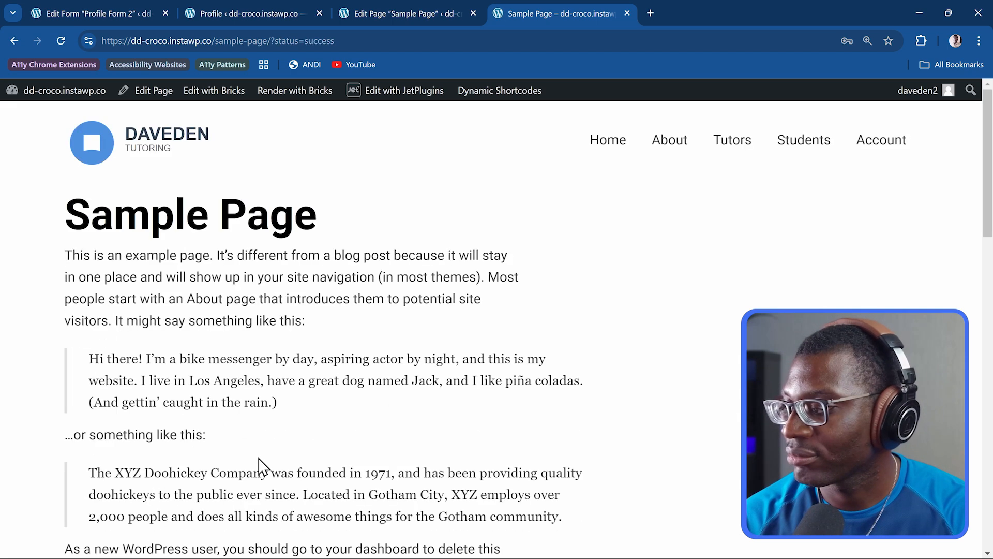
scroll(258, 465, down, 15)
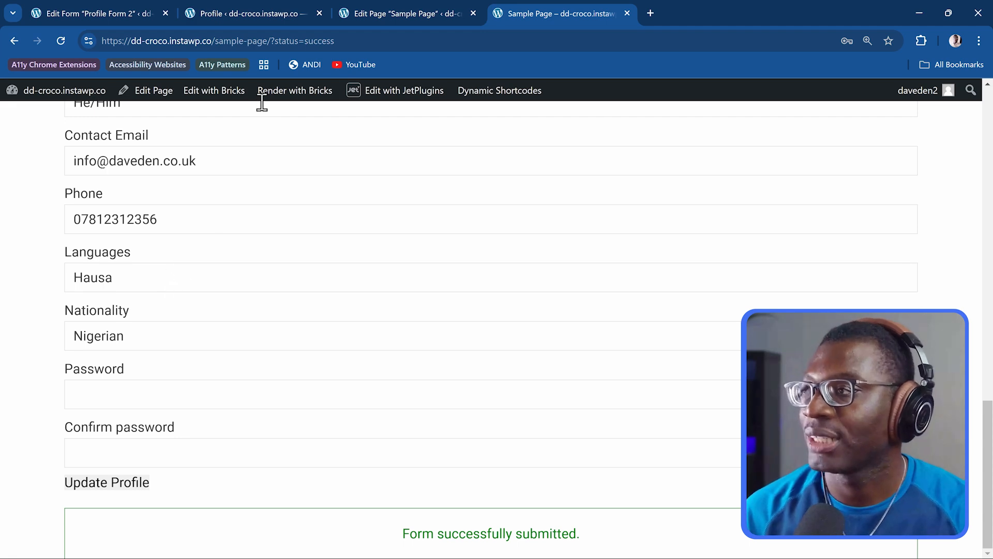
Step: Reload the admin Profile page and check the Languages value among the extra user fields
click(250, 17)
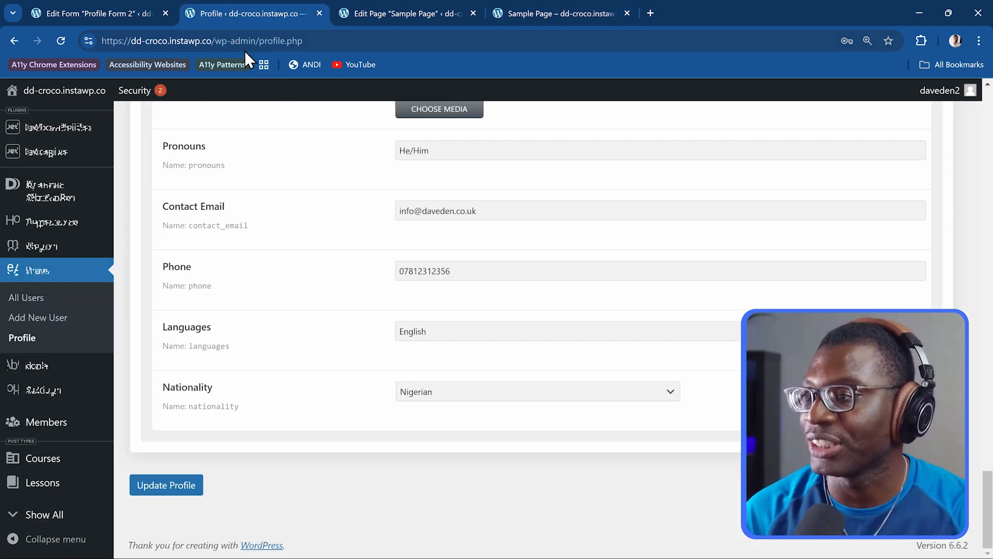
click(62, 41)
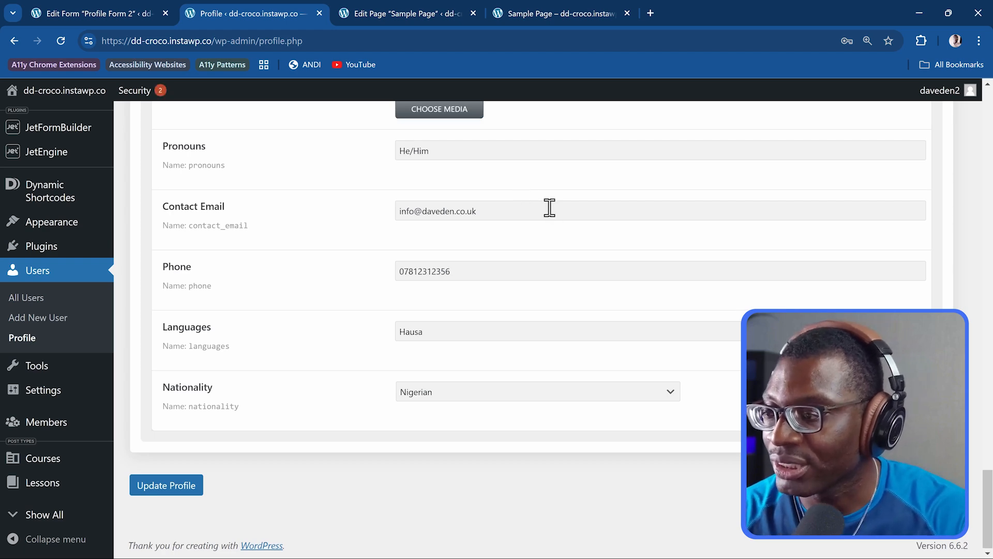
scroll(550, 212, up, 2)
scroll(552, 215, down, 2)
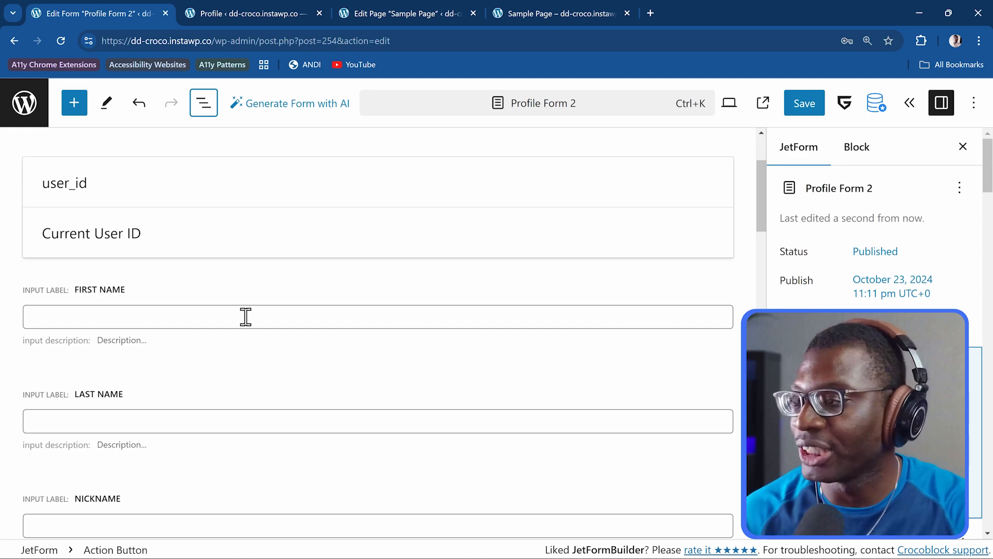
Step: In Profile Form 2, apply the Sanitize text method to the First Name and Last Name fields
click(216, 293)
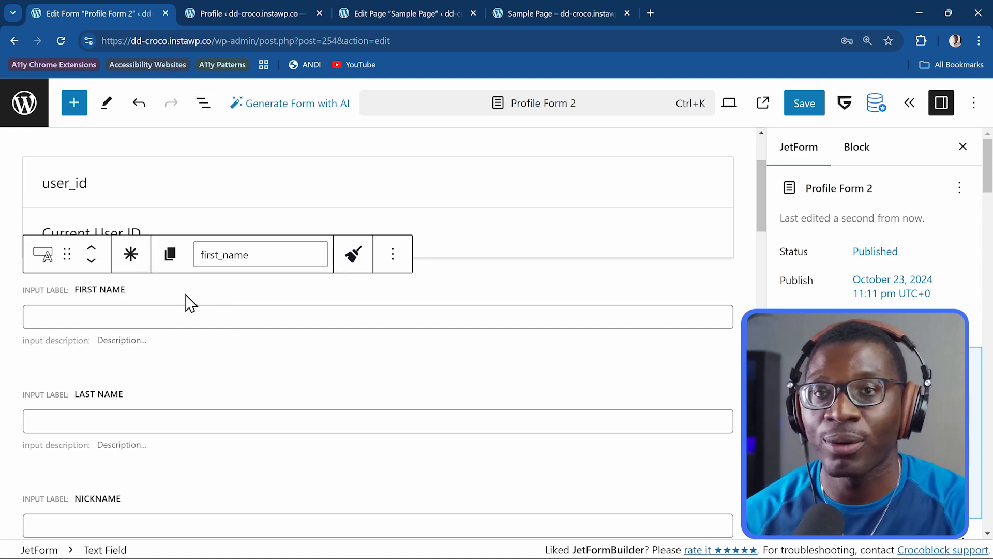
click(354, 256)
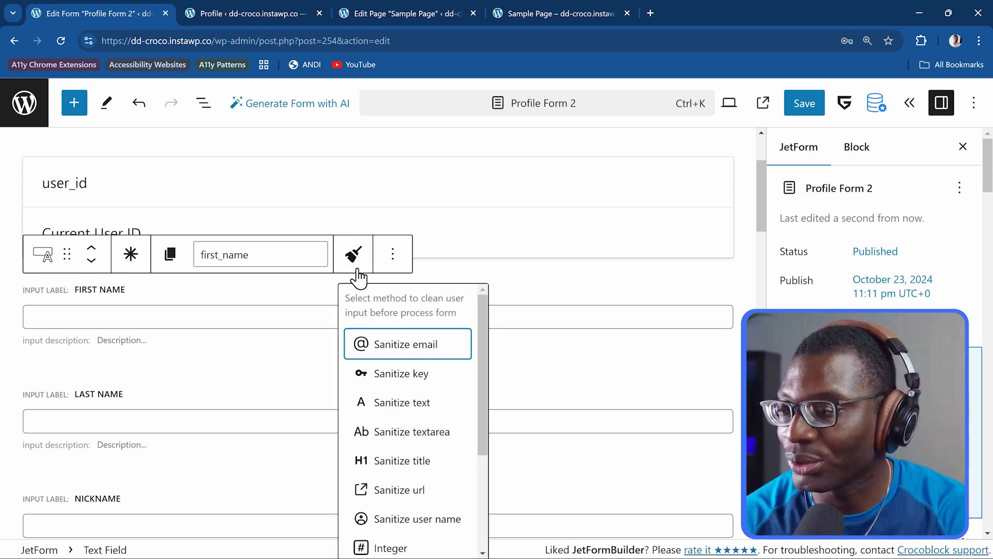
click(422, 407)
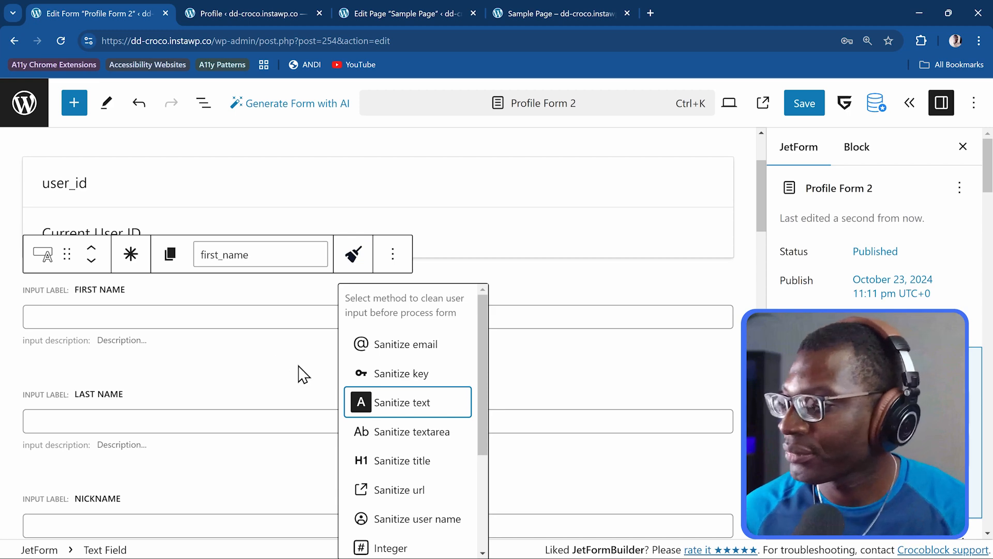
click(193, 406)
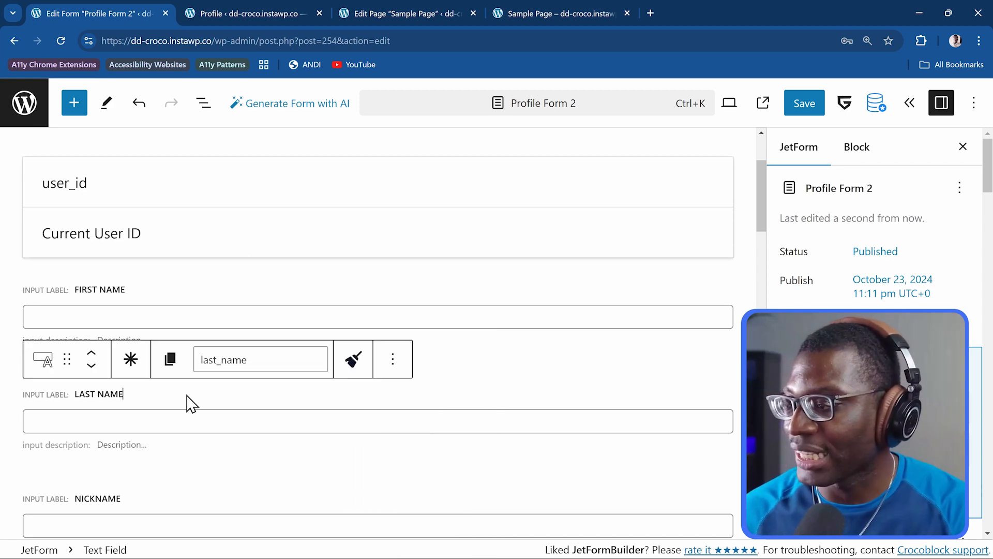
click(352, 362)
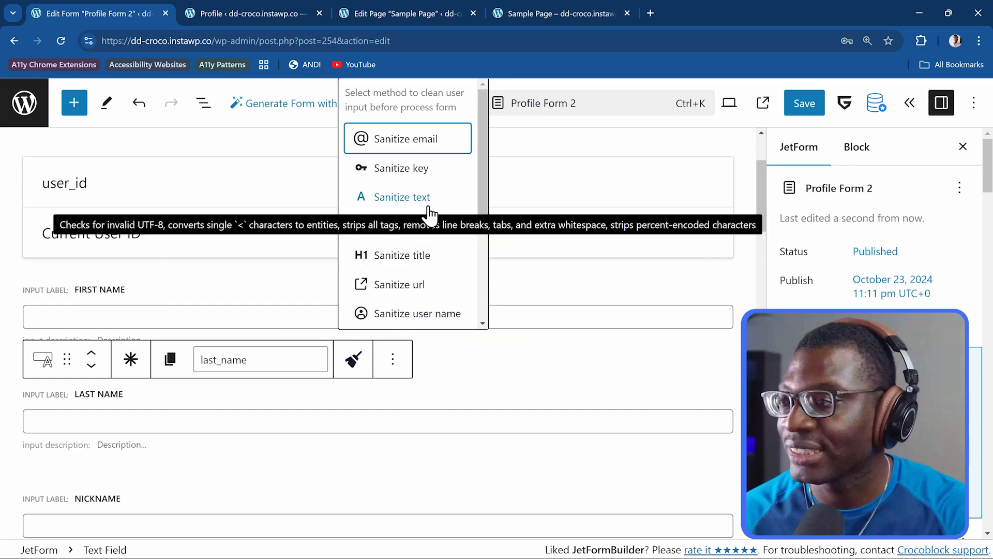
click(401, 197)
Step: Apply Sanitize text to the Nickname field and Sanitize email to the Login Email field
scroll(244, 379, down, 3)
click(245, 379)
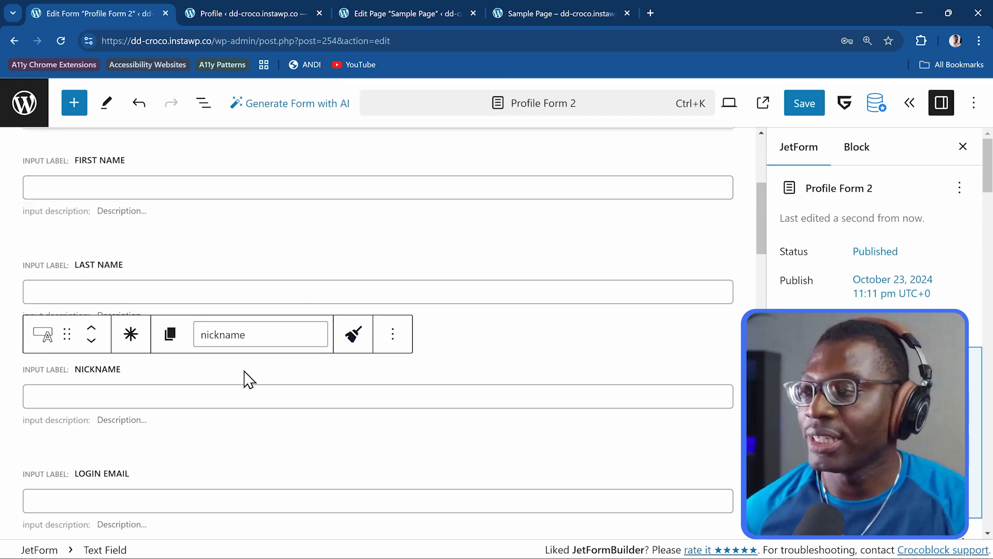
click(352, 333)
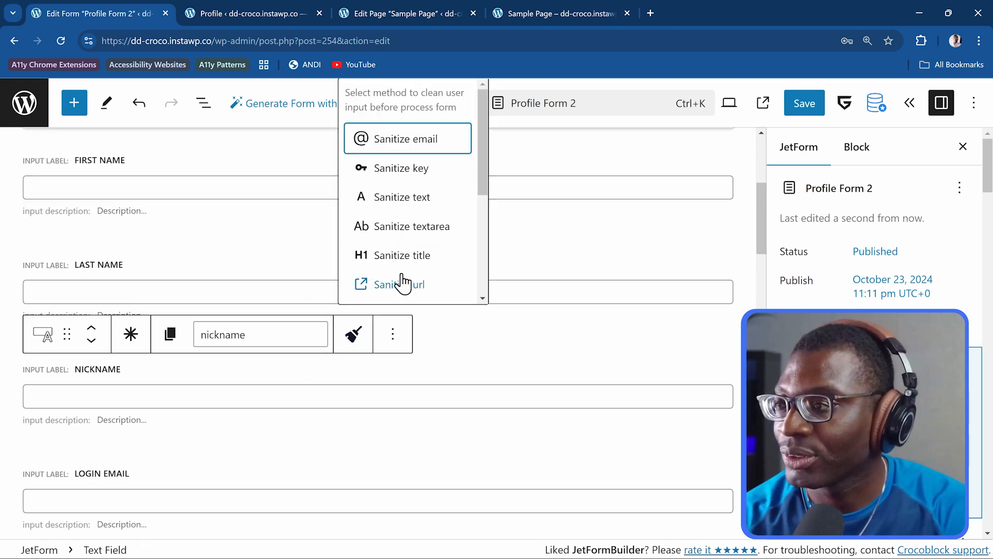
click(426, 209)
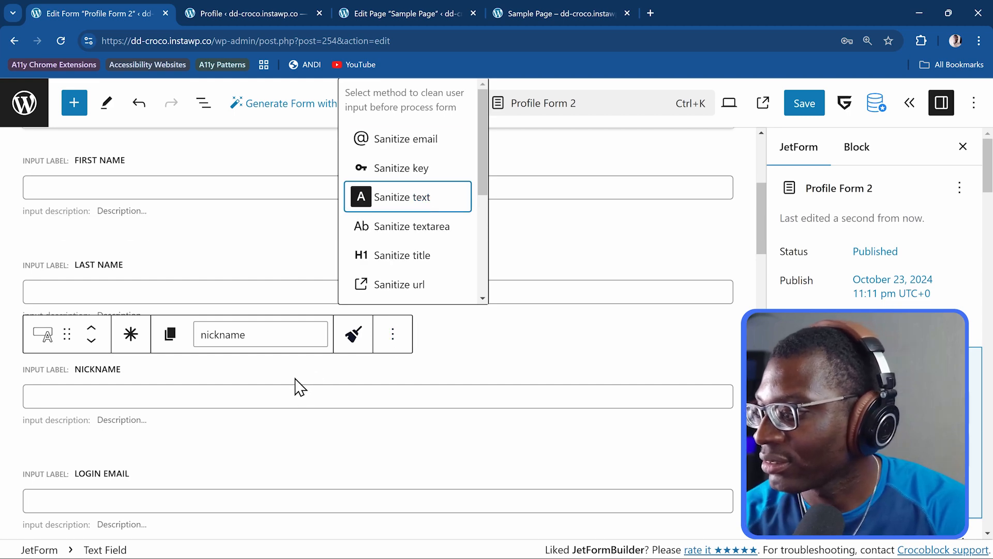
scroll(299, 386, down, 3)
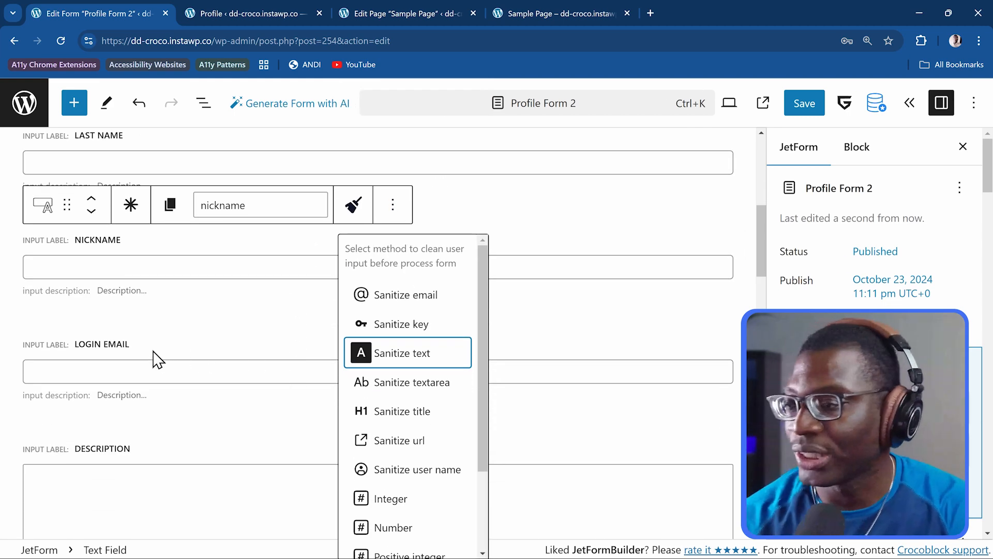
click(155, 357)
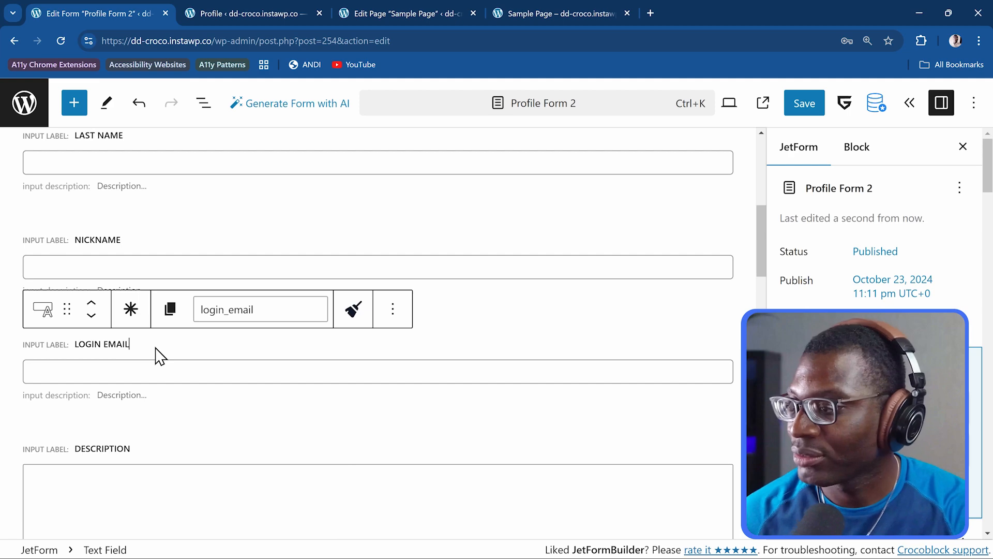
click(351, 313)
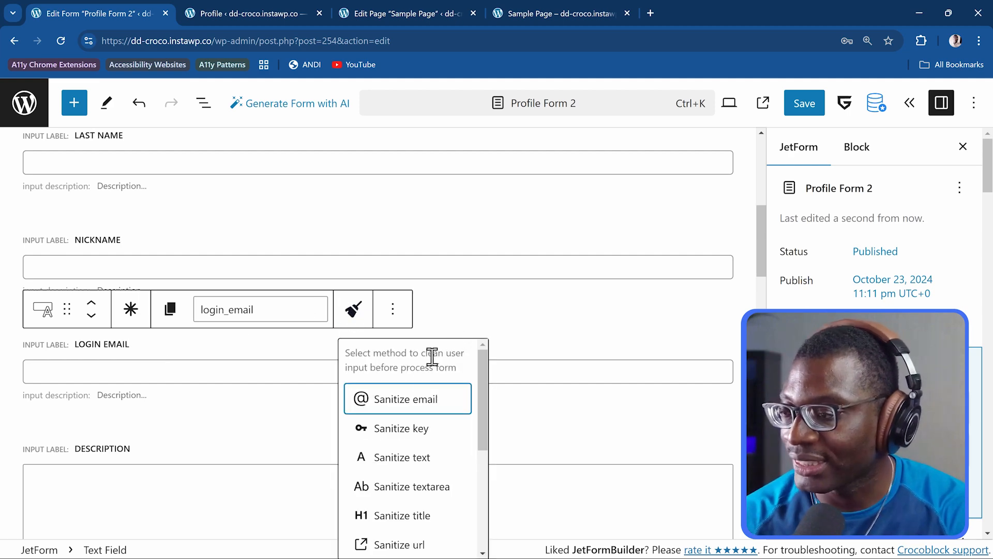
click(410, 408)
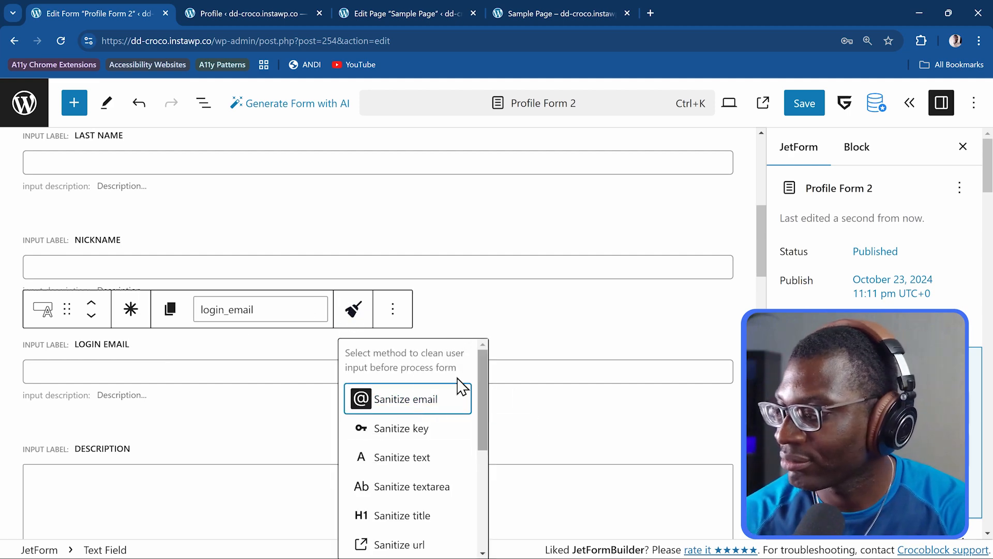
Step: Apply the Sanitize textarea method to the Description field
scroll(269, 437, down, 4)
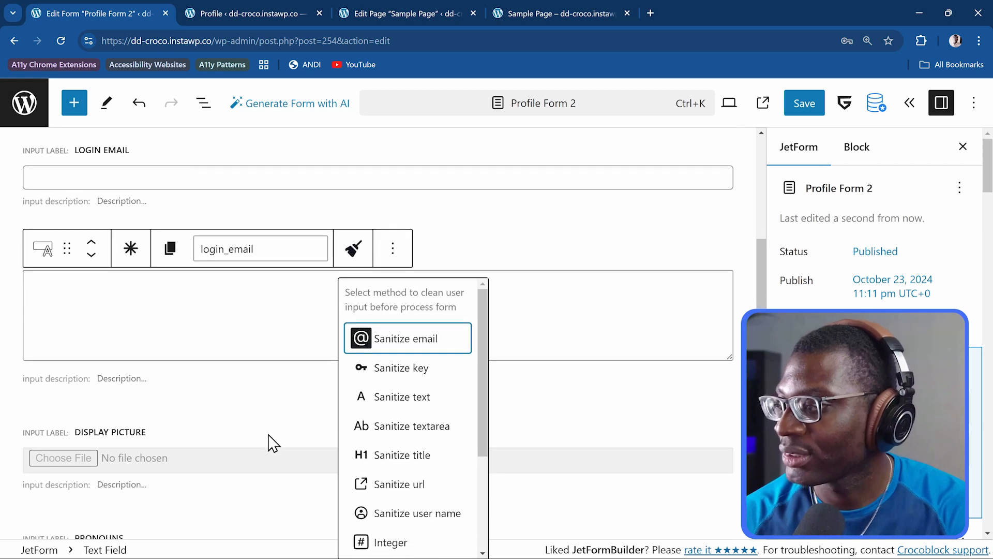
click(244, 340)
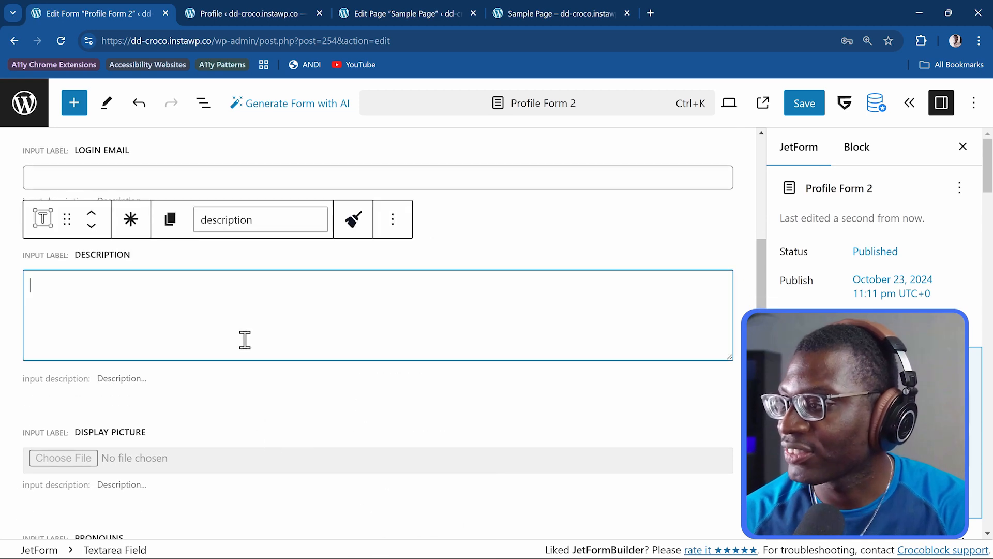
click(355, 232)
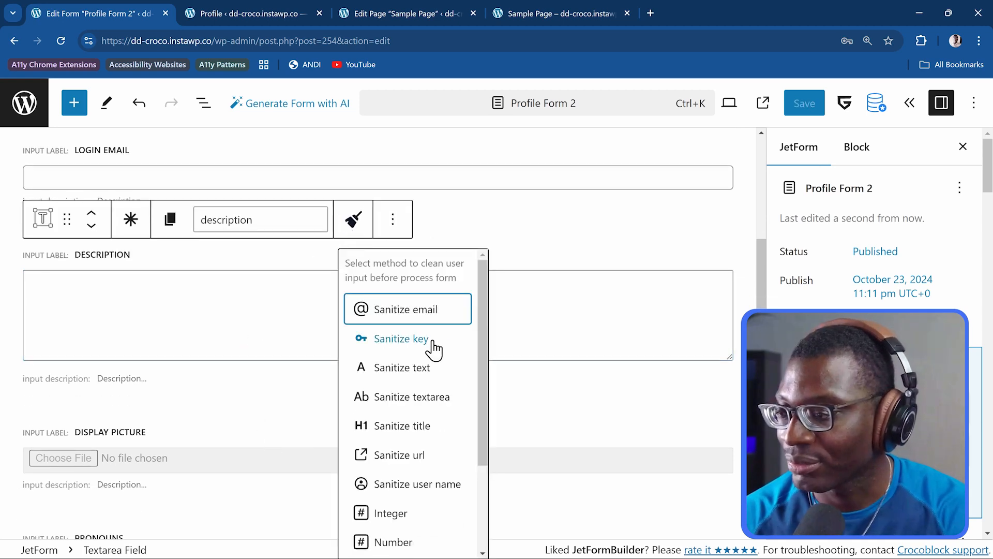
click(409, 397)
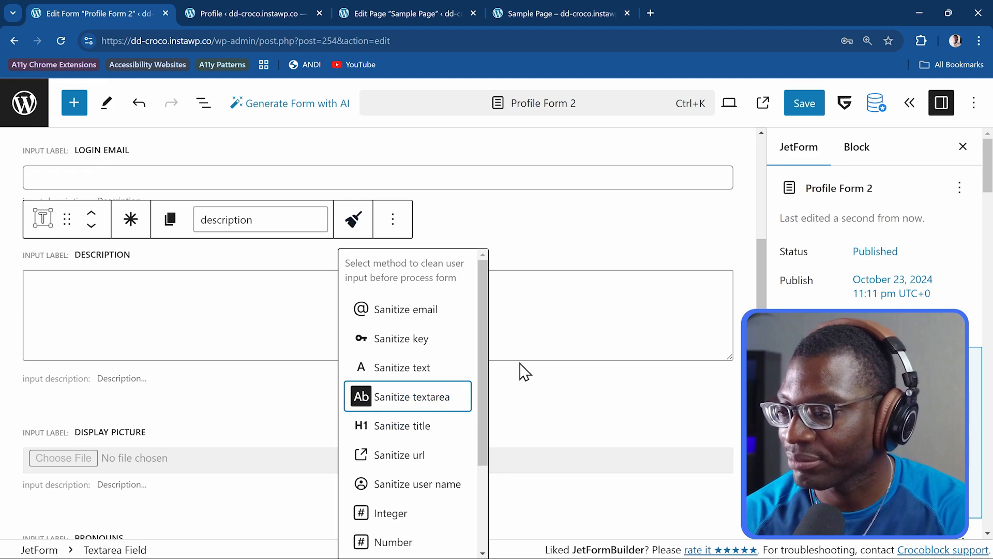
Step: Check the Display Picture field for a sanitize option, and apply Sanitize text to the Pronouns field
click(259, 414)
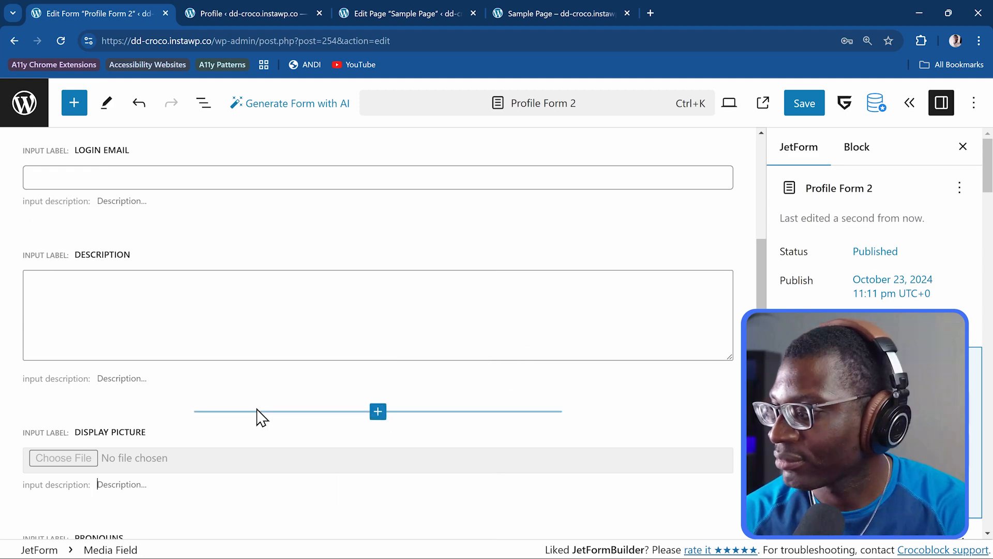
scroll(260, 415, down, 2)
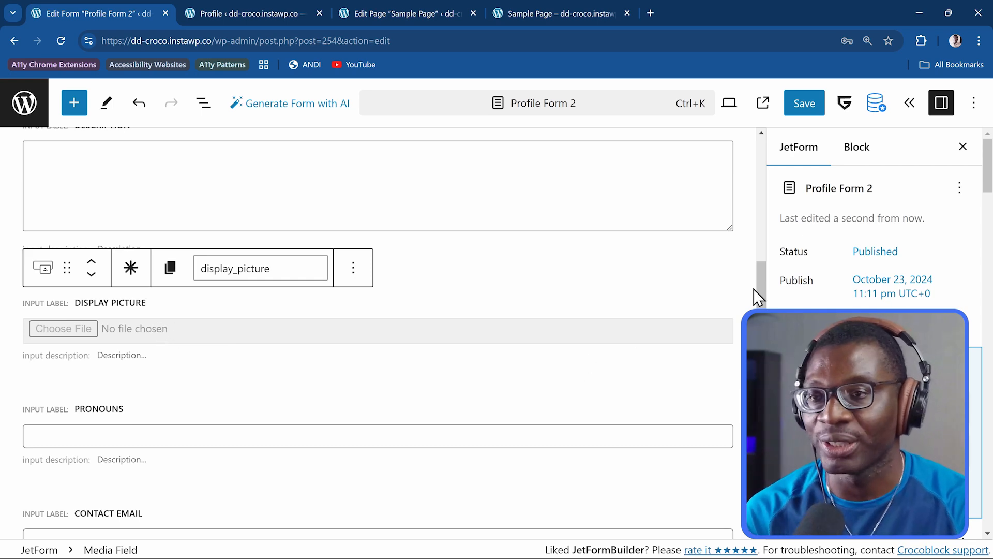
scroll(257, 355, down, 3)
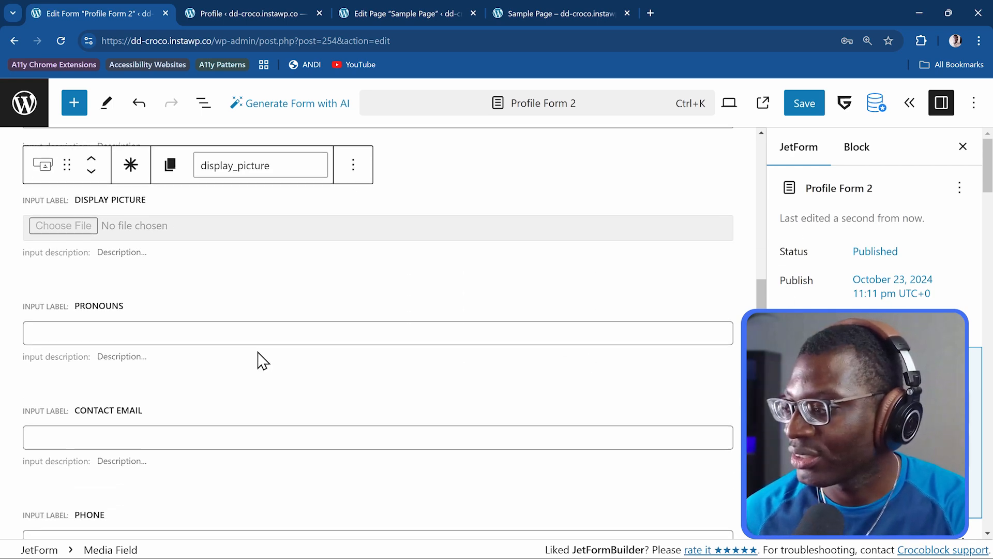
click(162, 284)
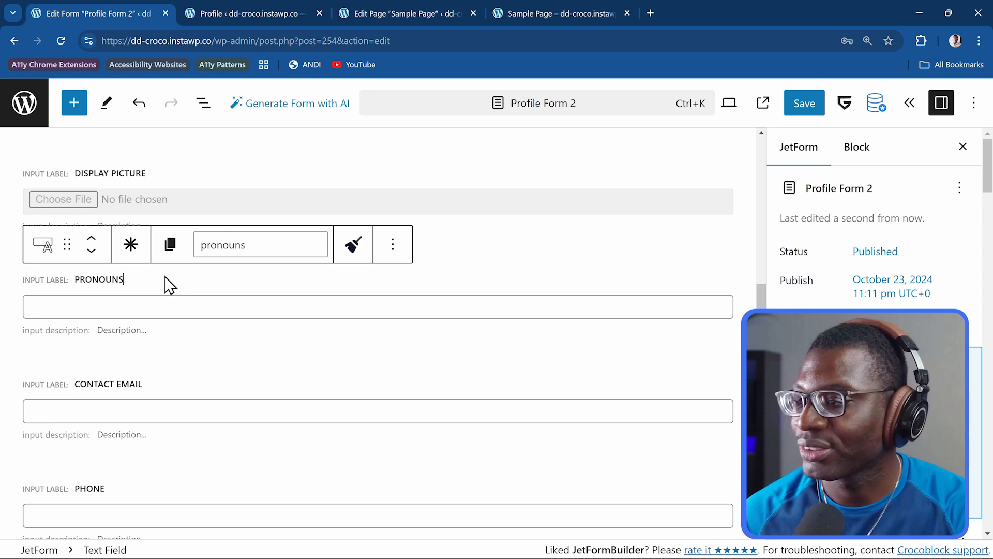
click(353, 244)
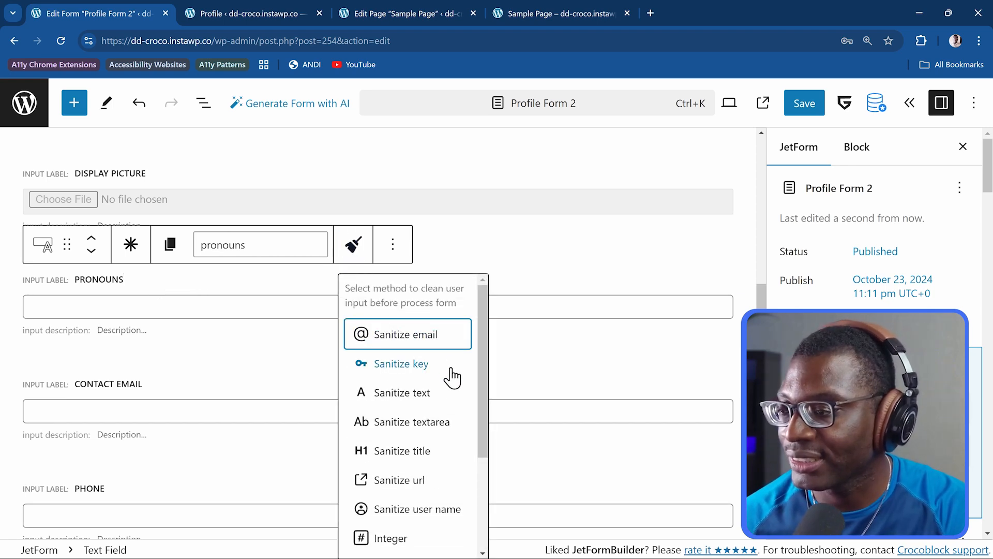
click(436, 398)
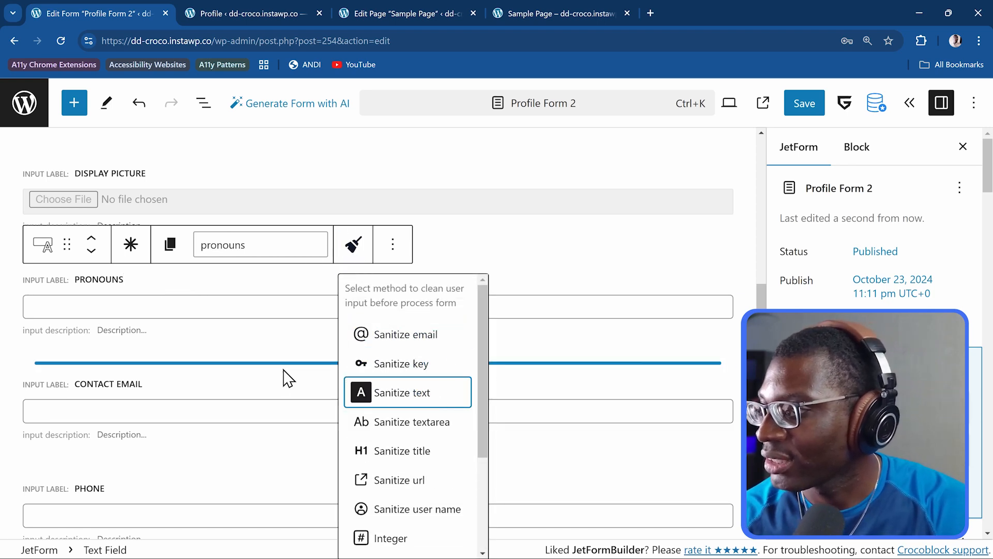
Step: Apply the Sanitize email method to the Contact Email field
click(178, 397)
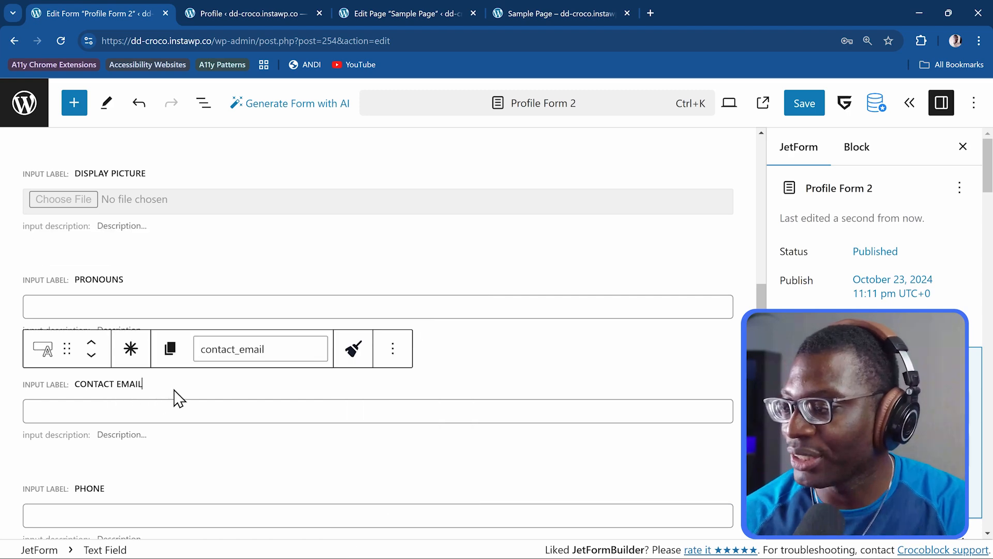
click(355, 352)
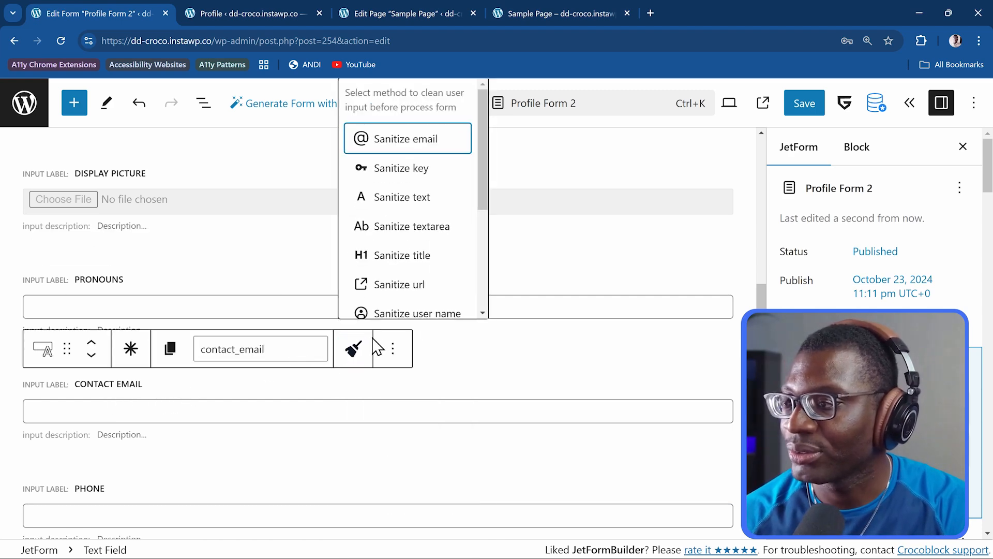
click(434, 144)
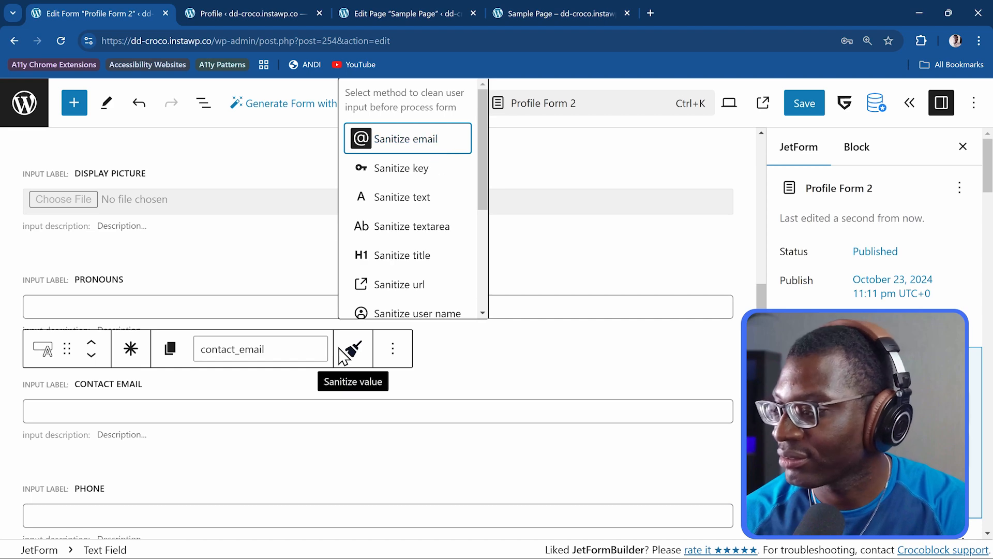
Step: Apply the Sanitize text method to the Phone field
scroll(267, 397, down, 2)
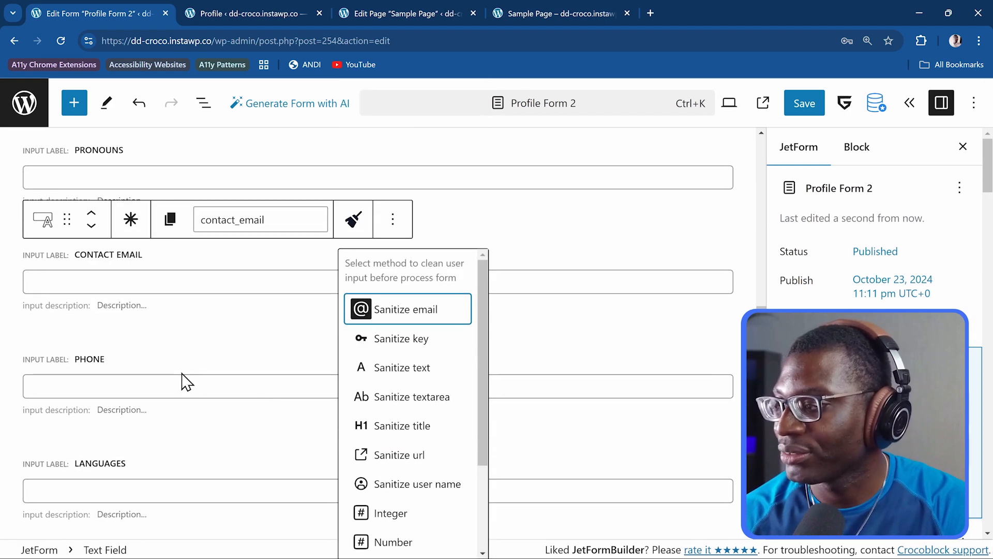
click(184, 381)
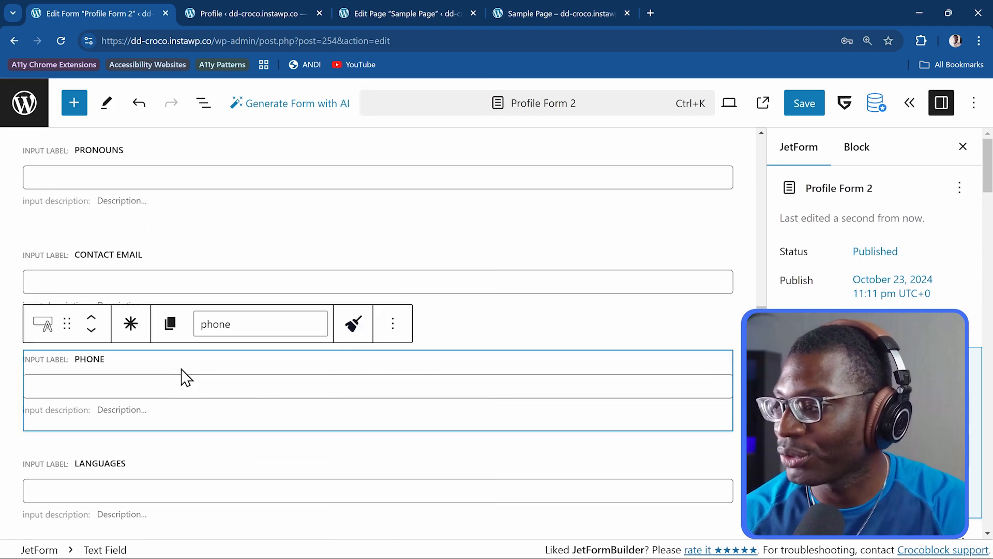
click(355, 335)
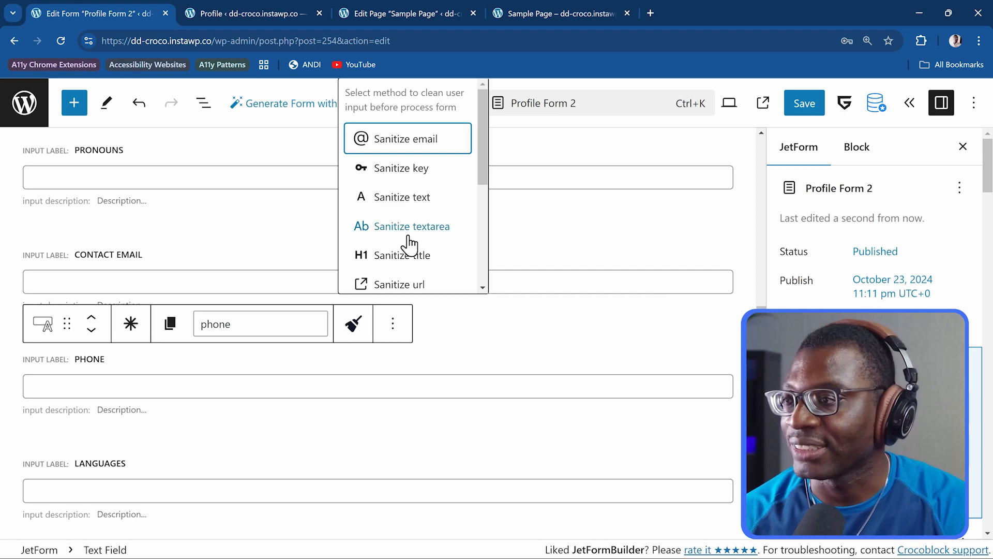
click(452, 200)
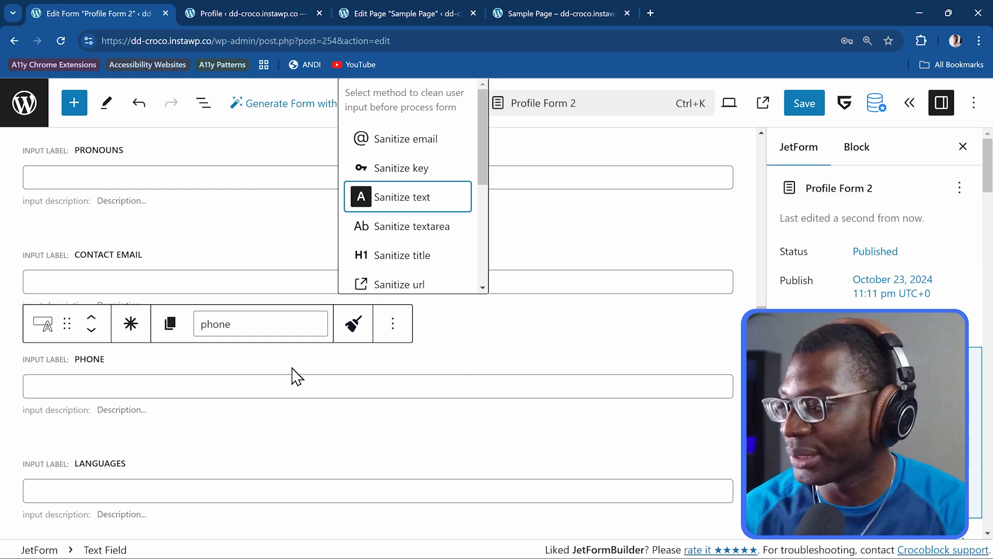
Step: Apply the Sanitize text method to the Languages field
scroll(303, 372, down, 4)
scroll(228, 344, up, 1)
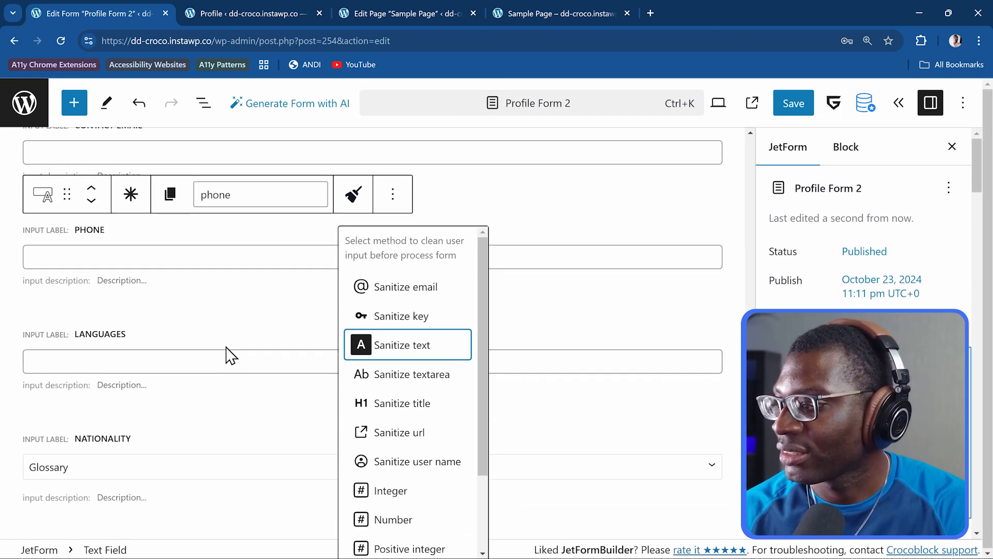
click(161, 337)
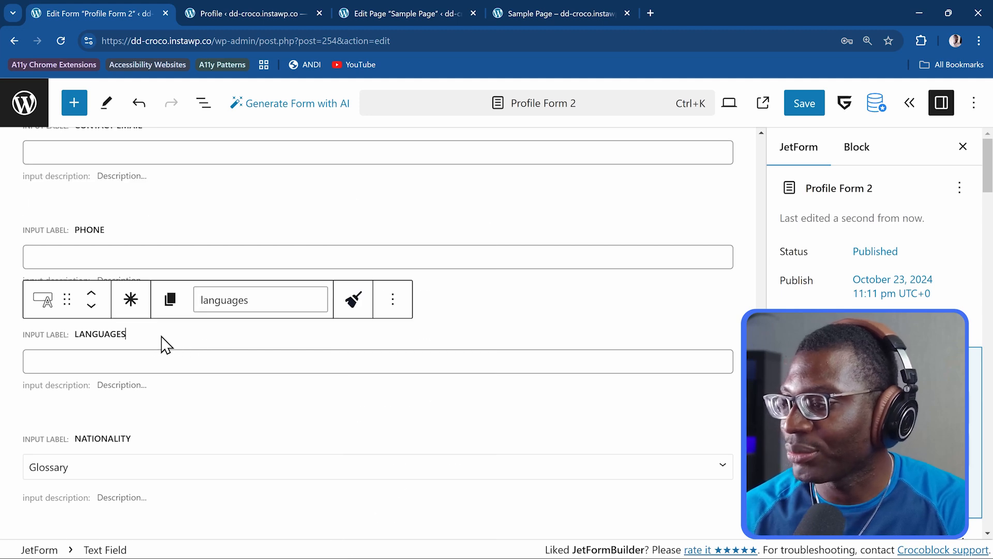
click(352, 305)
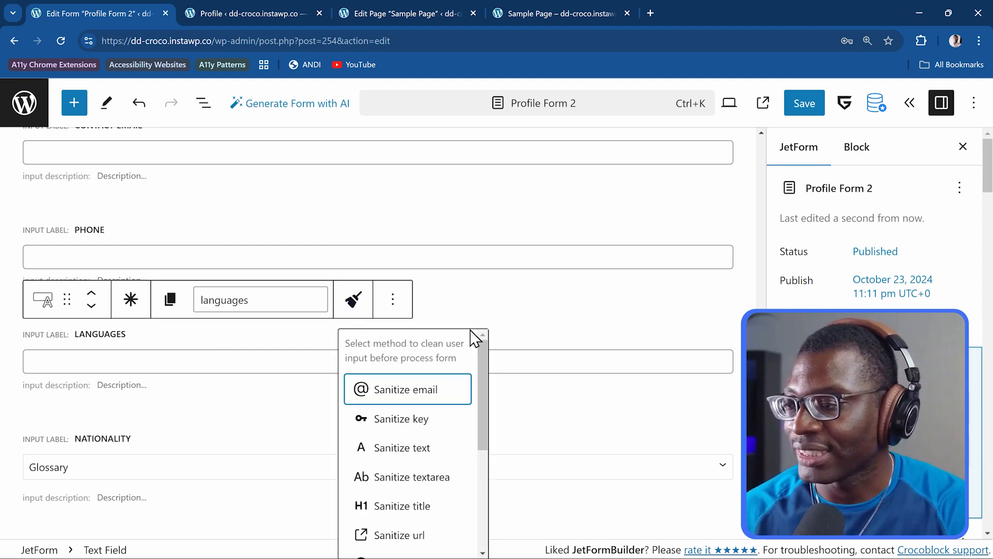
click(435, 448)
Step: Apply the Sanitize text method to the Nationality field and save Profile Form 2
click(314, 430)
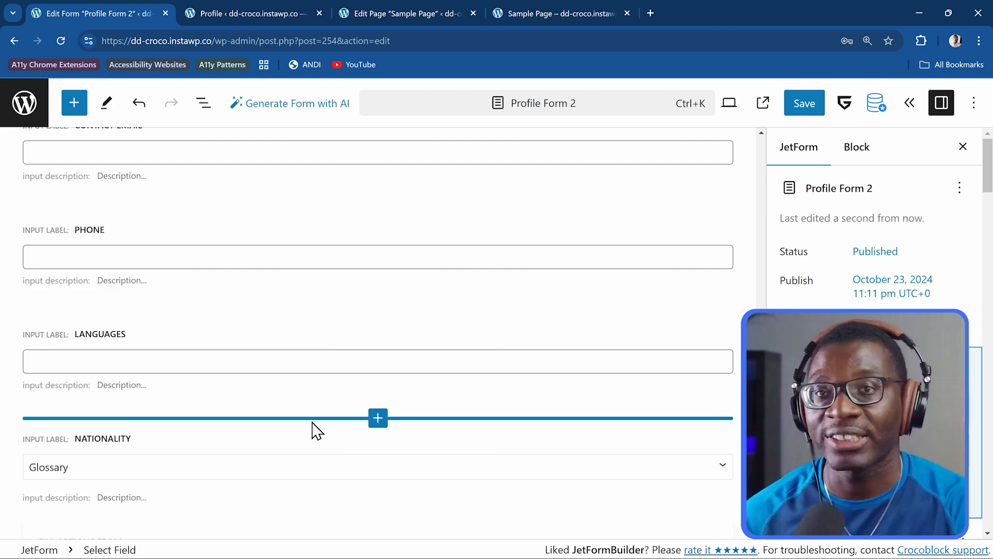
scroll(314, 430, down, 4)
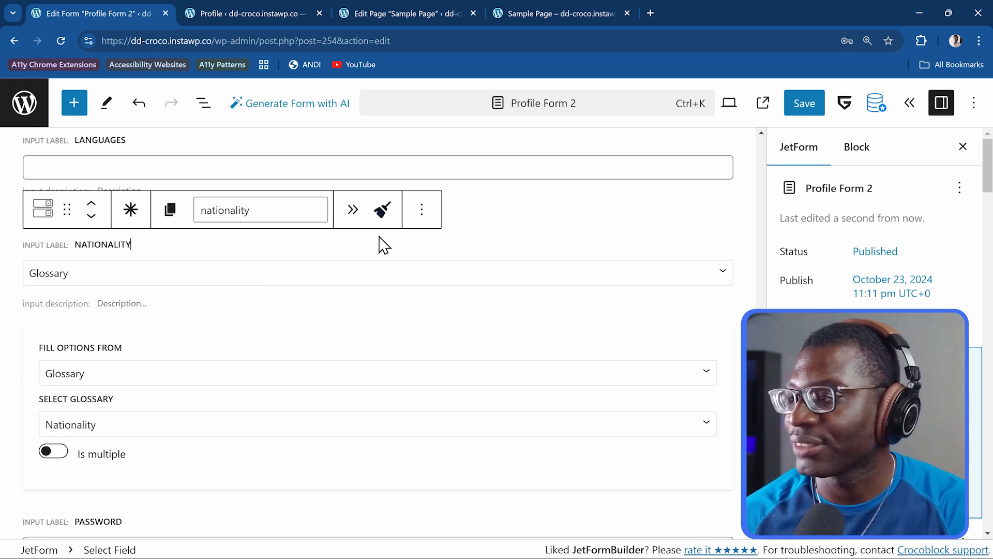
click(383, 211)
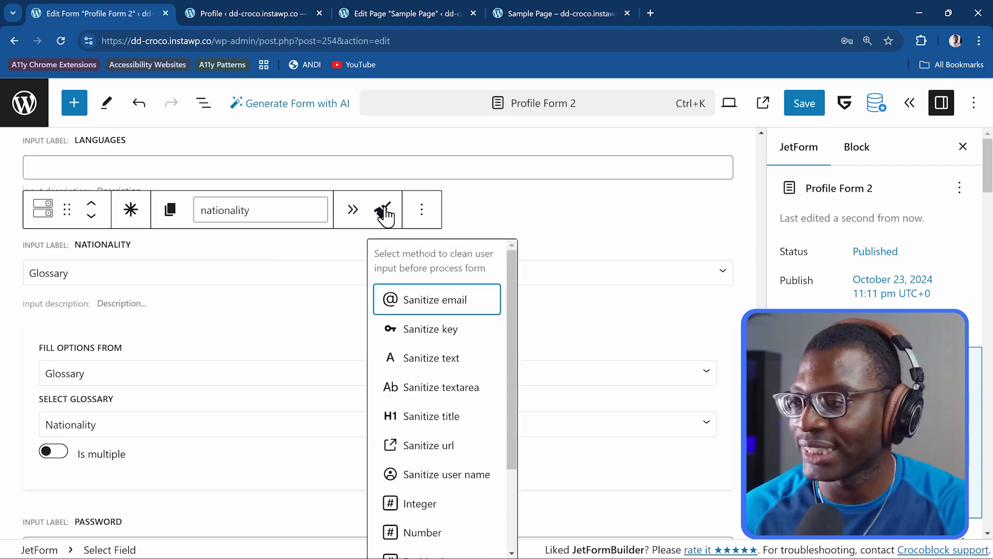
click(463, 371)
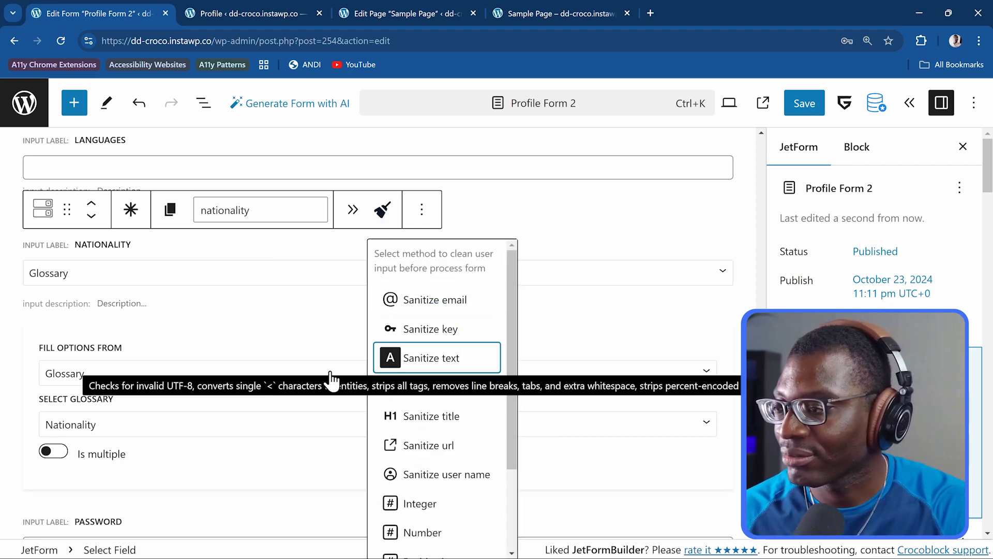
scroll(282, 366, down, 1)
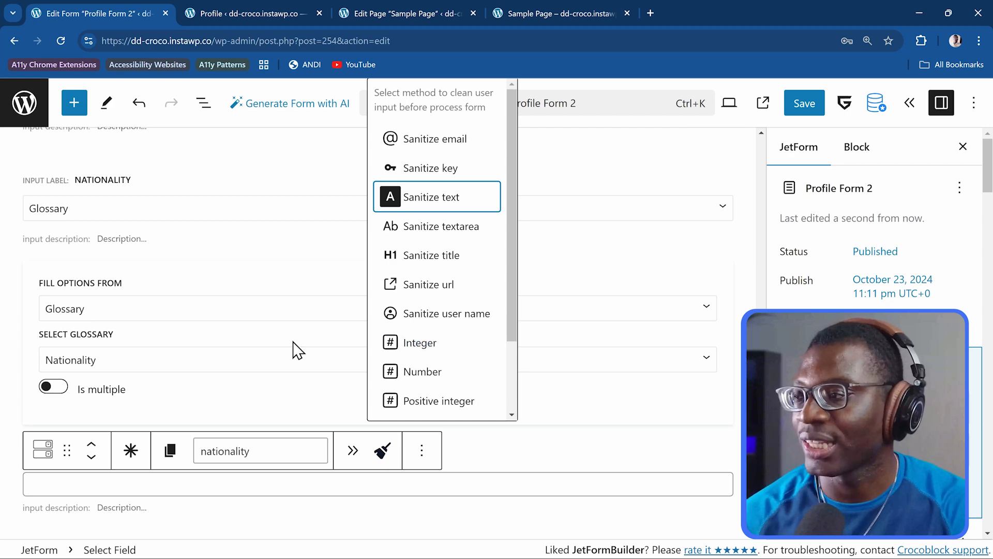
scroll(298, 351, down, 3)
click(809, 110)
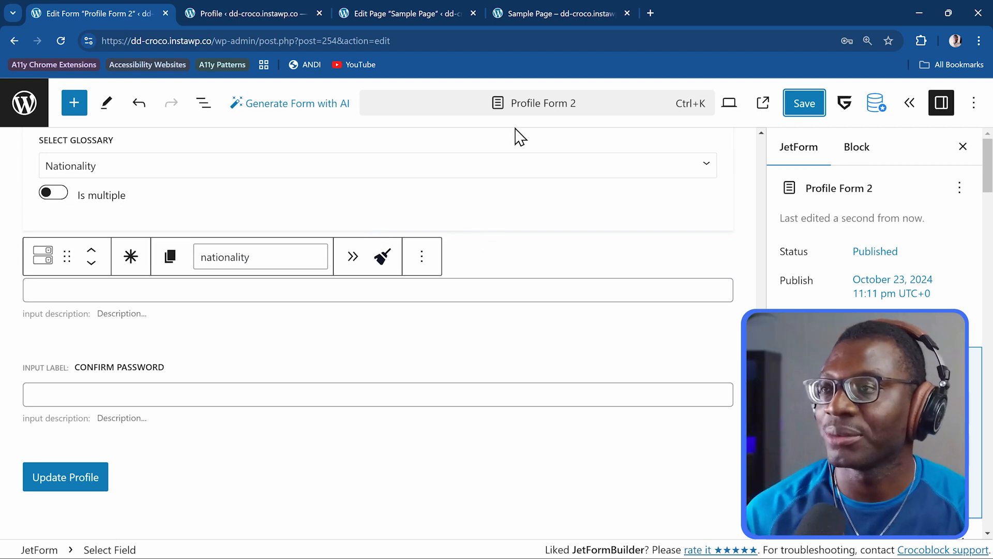
Step: On the Sample Page, append "<script> <br>" to the First name, submit the profile update and check the resulting field value
click(531, 17)
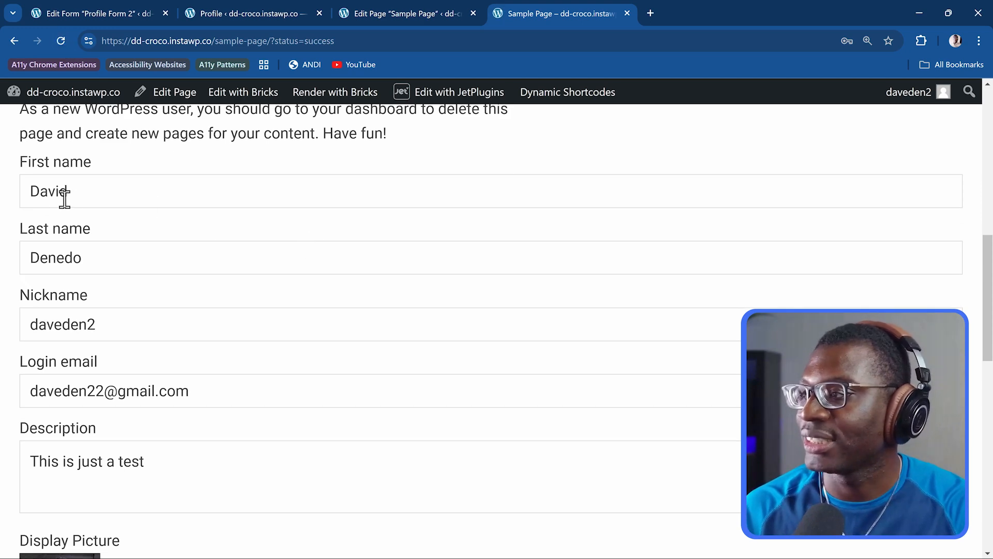
click(149, 192)
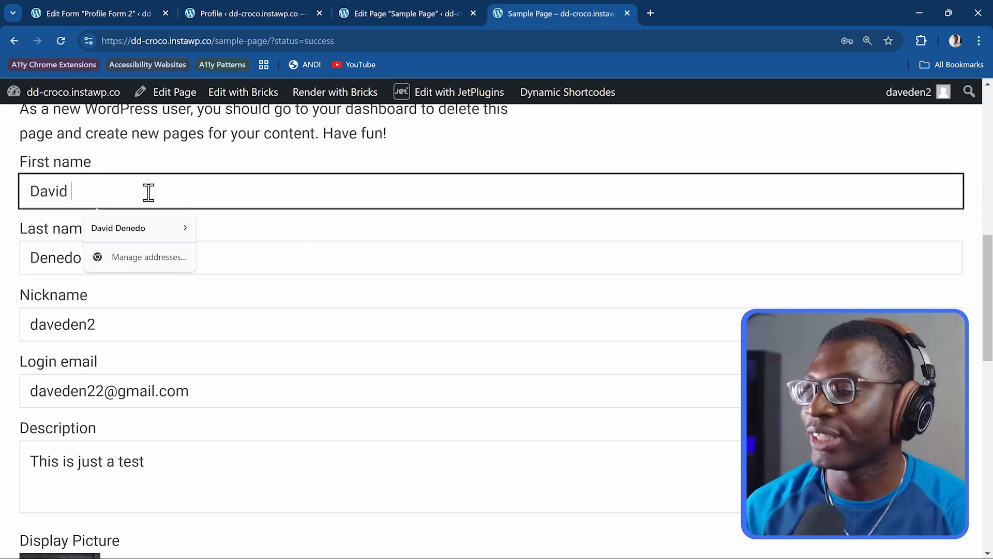
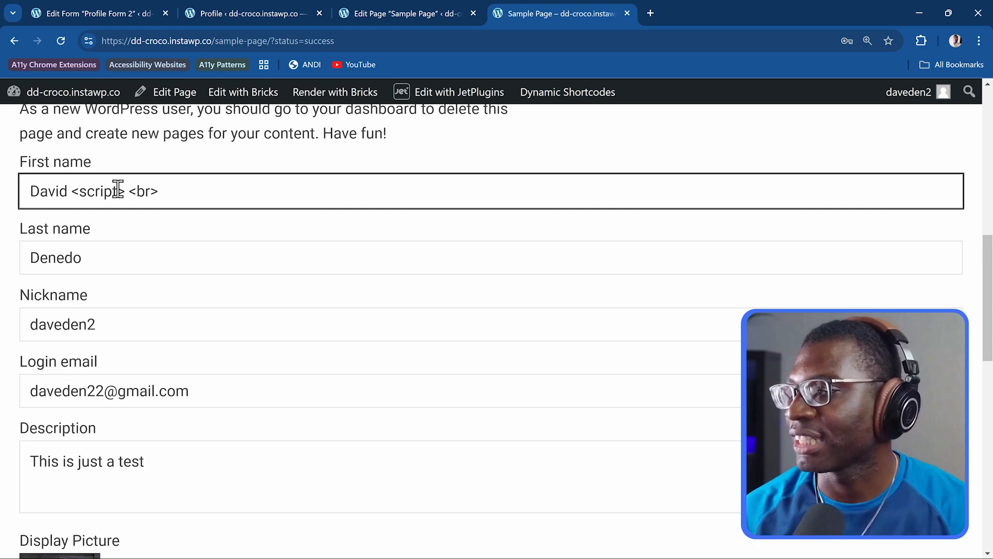
scroll(213, 230, down, 13)
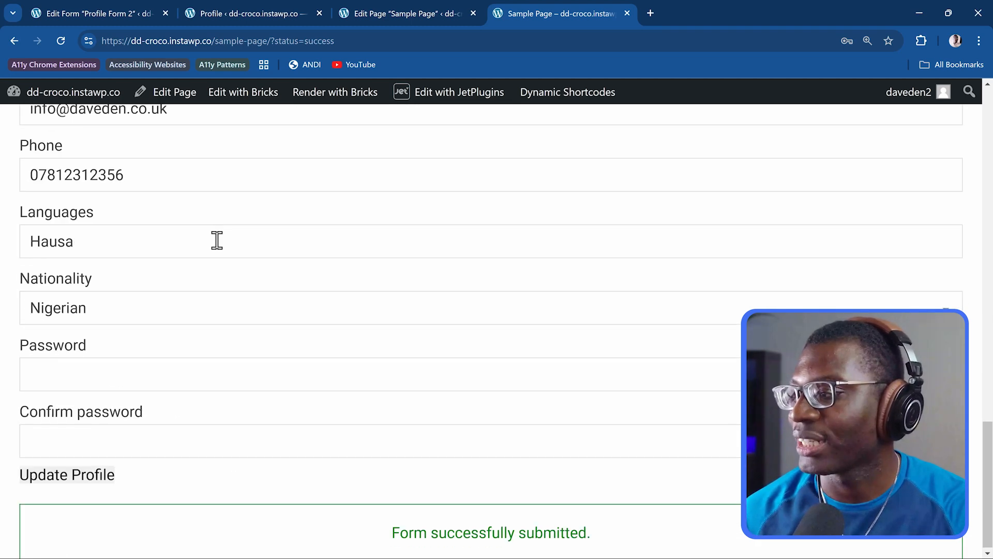
click(91, 474)
scroll(152, 439, down, 12)
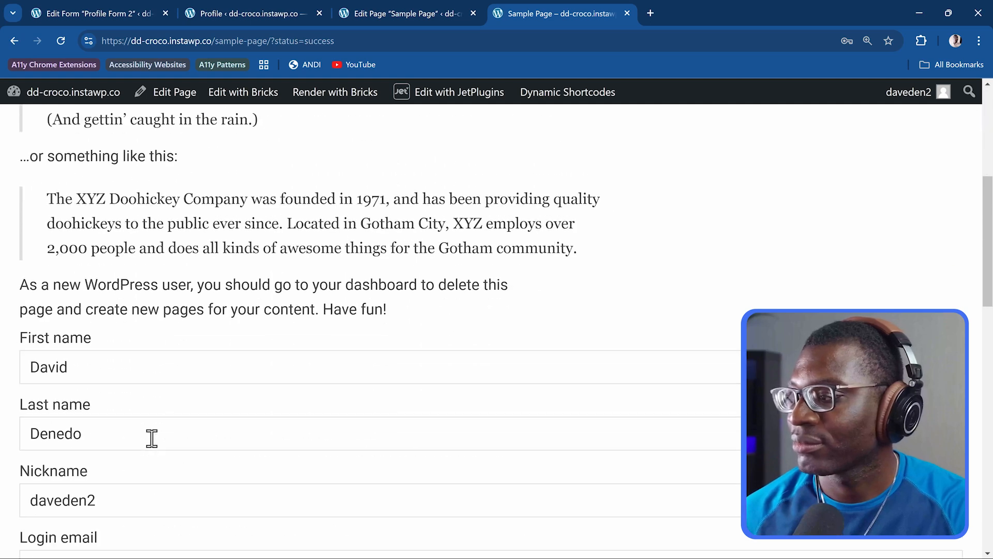
scroll(150, 435, up, 1)
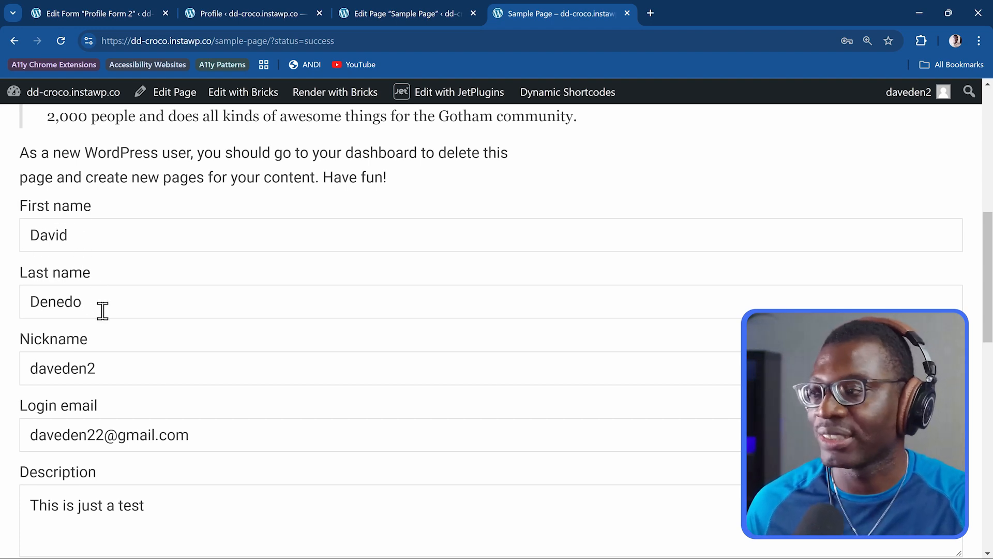
scroll(93, 375, down, 4)
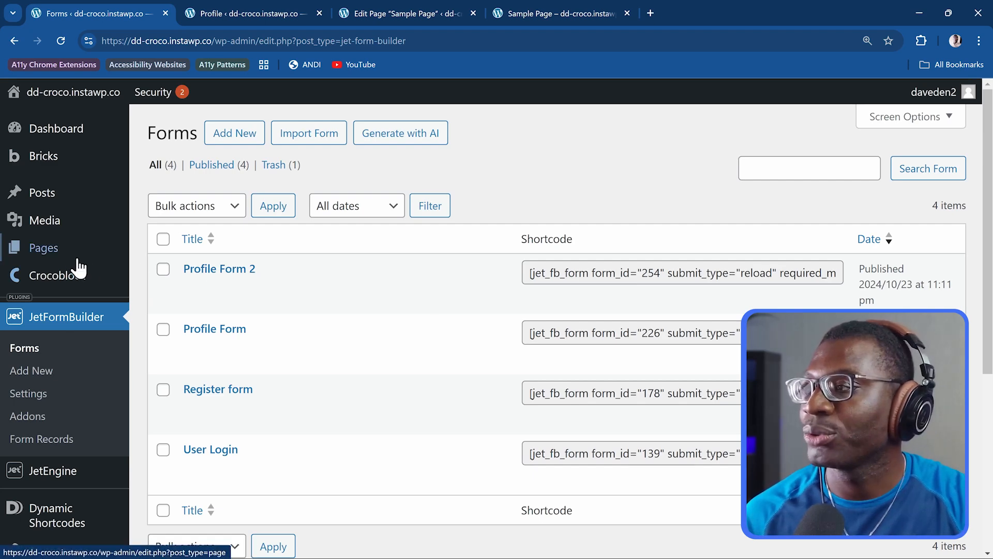
Step: Open the Account page for editing with Bricks and delete its existing JetForm element
mouse_move(73, 261)
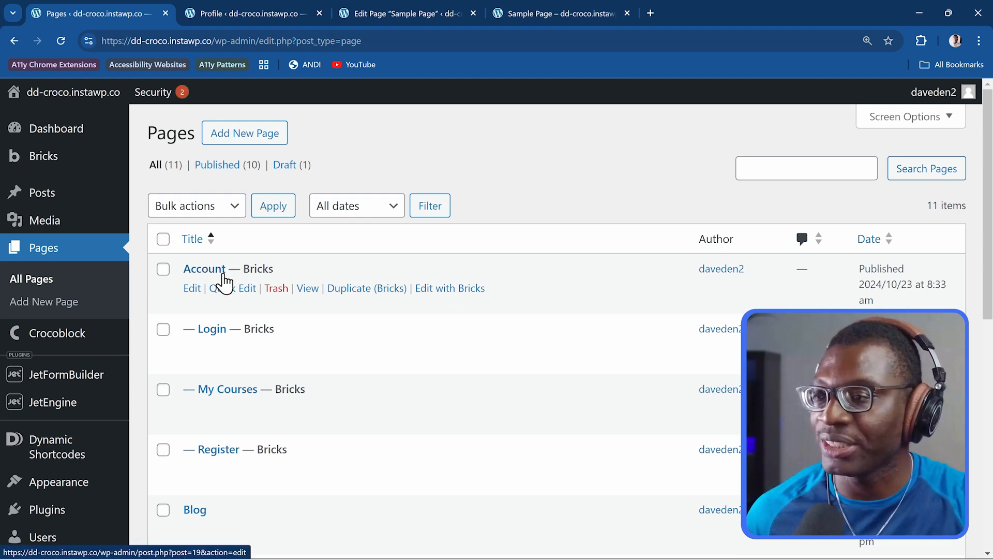
click(446, 293)
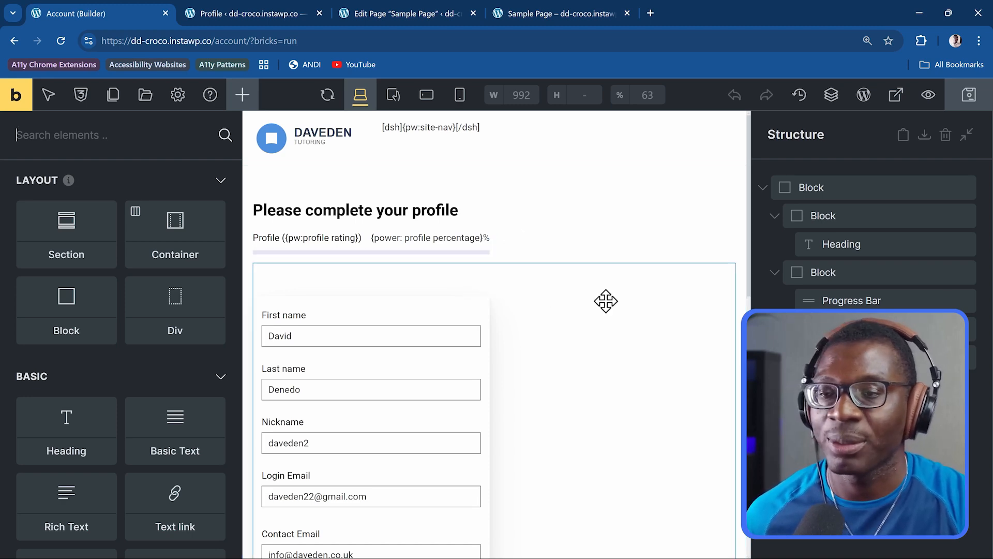
click(838, 356)
right_click(841, 356)
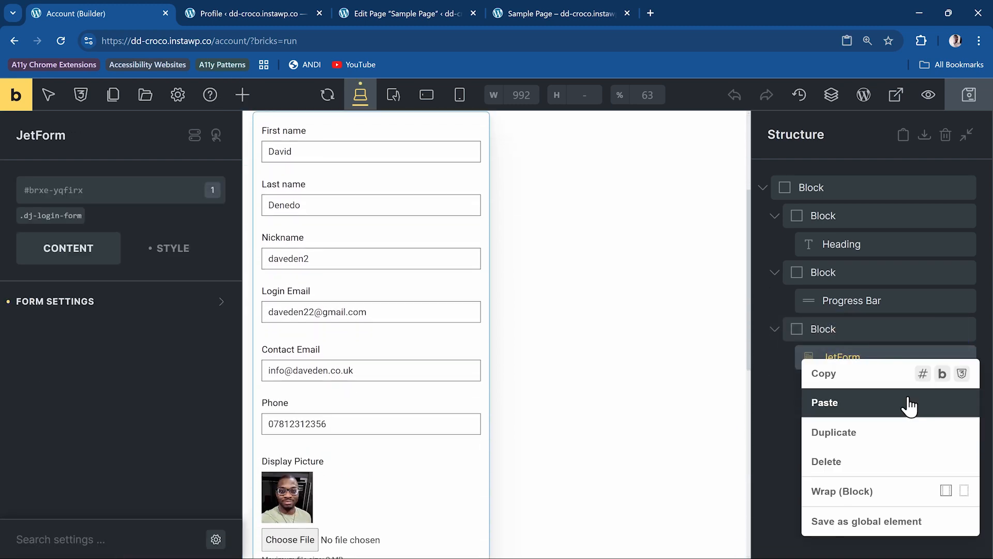
click(861, 461)
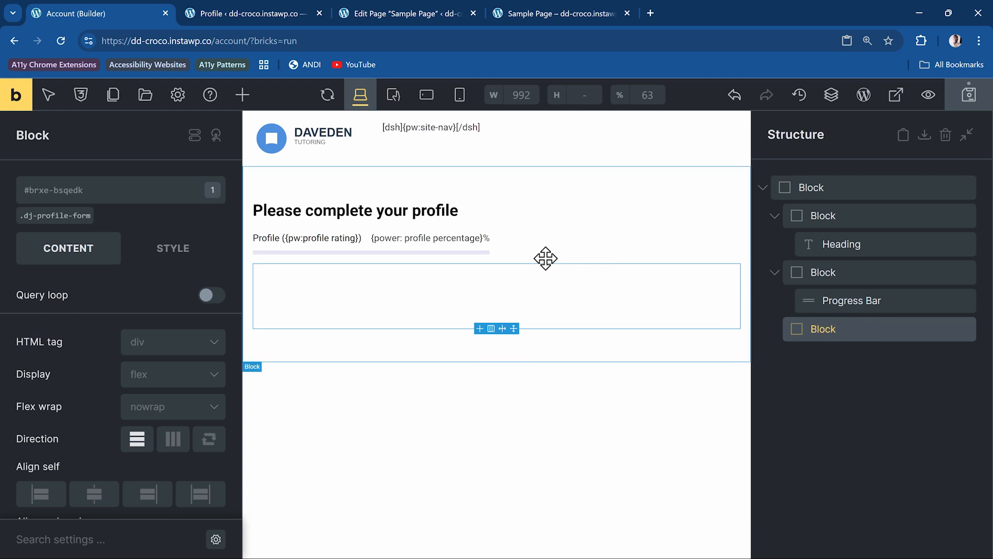
Step: Add a new JetForm element inside the emptied block below the progress bar
click(242, 96)
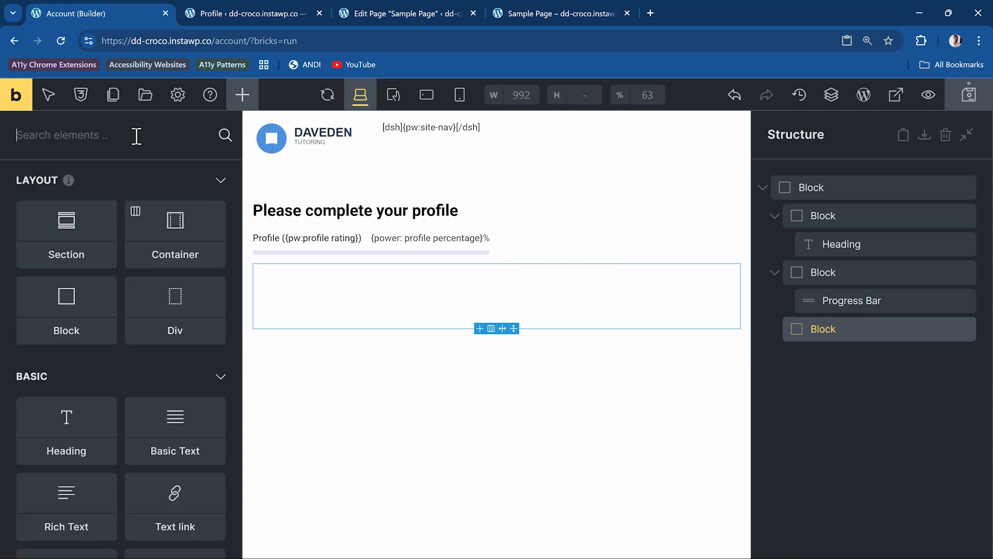
text(jet)
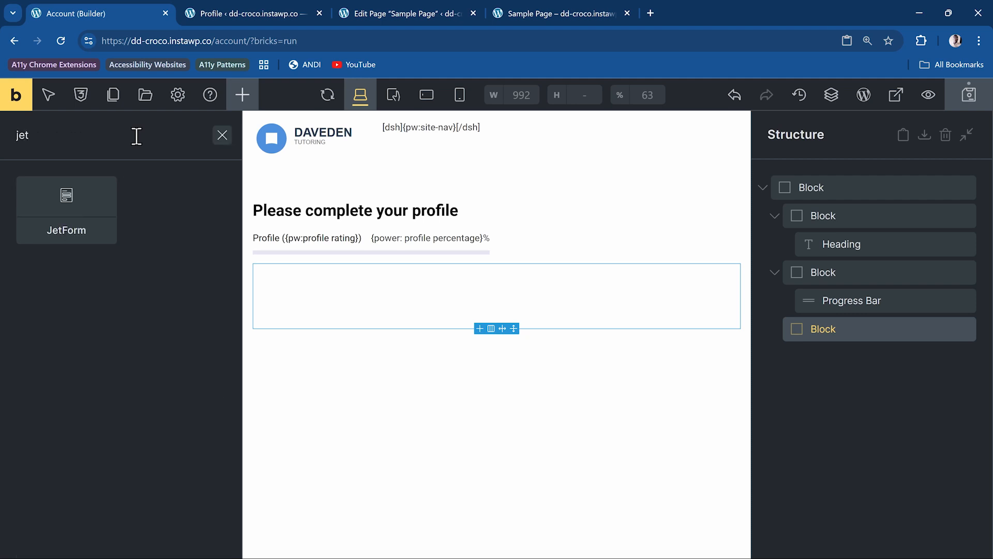
click(75, 212)
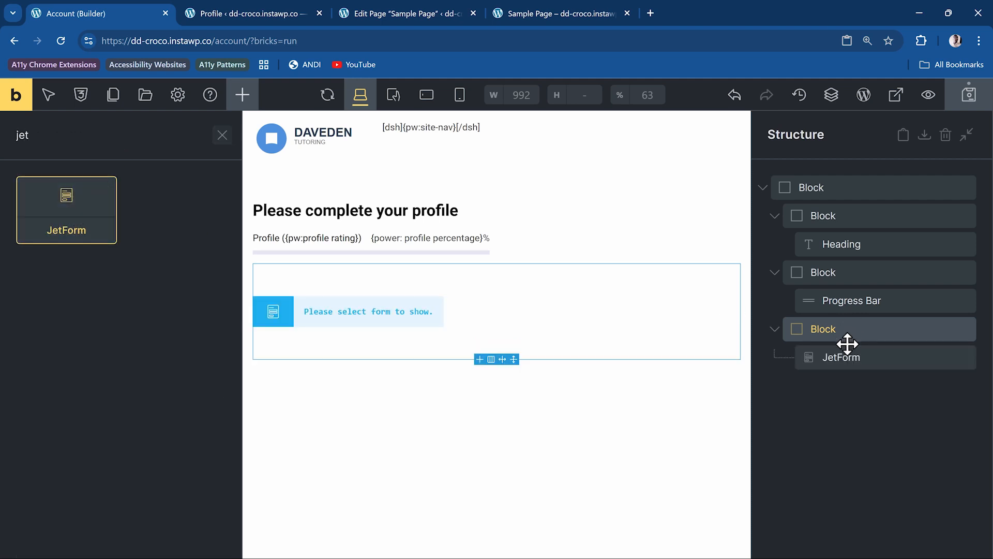
Step: Set the new JetForm element to show Profile Form 2
click(866, 356)
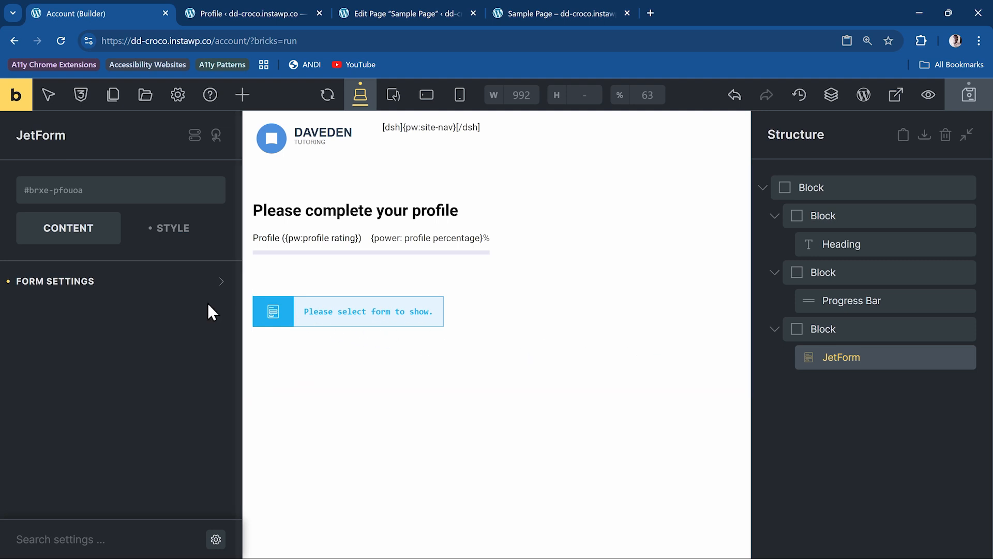
click(58, 293)
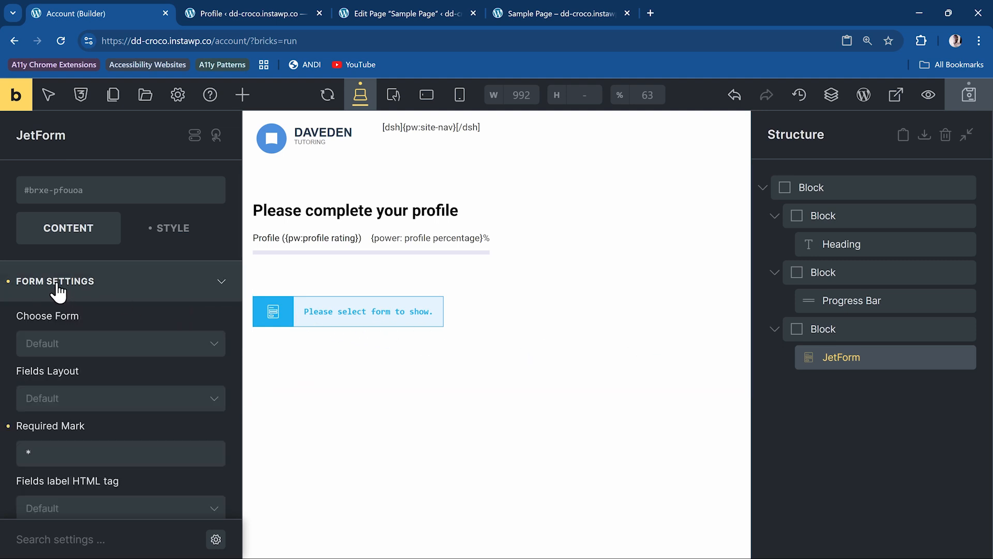
click(61, 355)
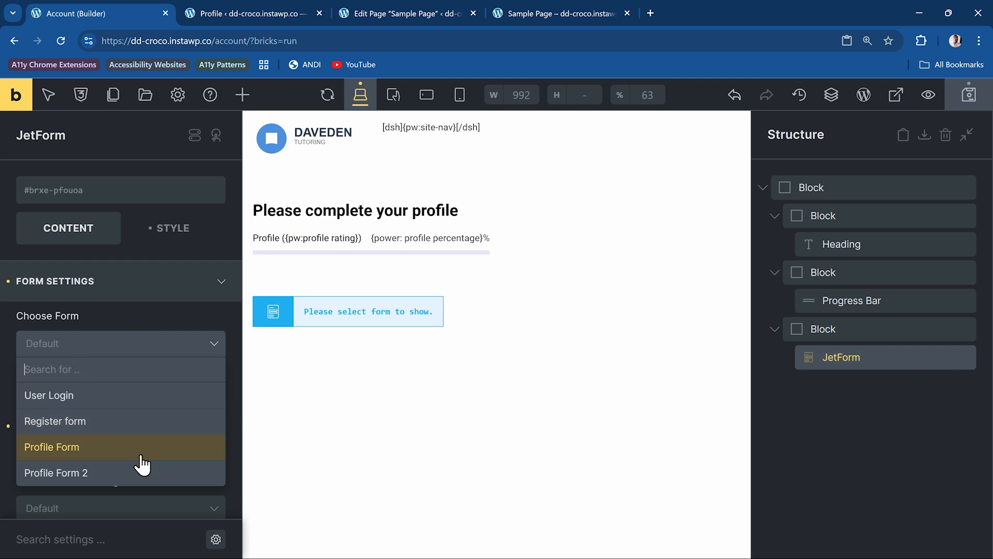
click(103, 475)
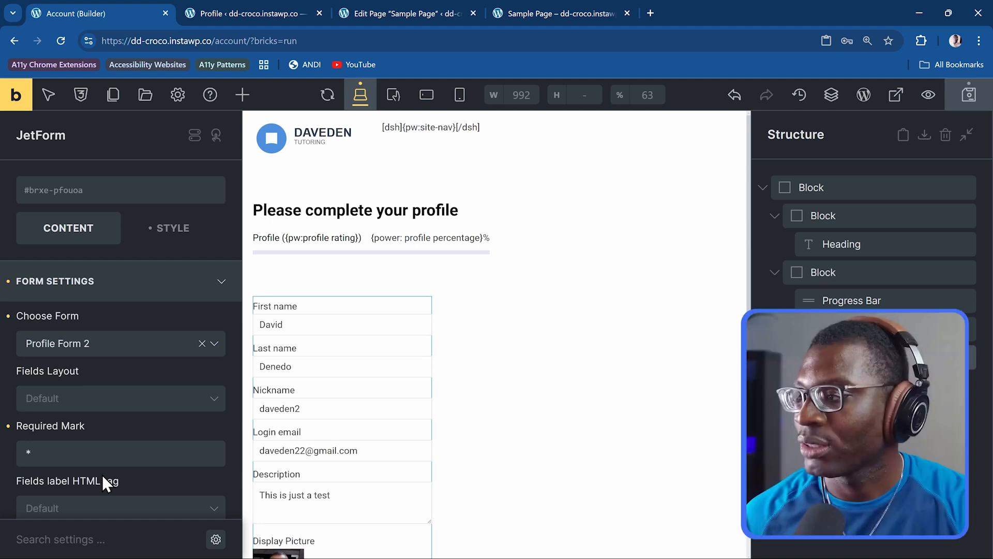
Step: Apply the existing class dj-login-form to the JetForm element and save the Account page
click(176, 234)
scroll(173, 344, down, 4)
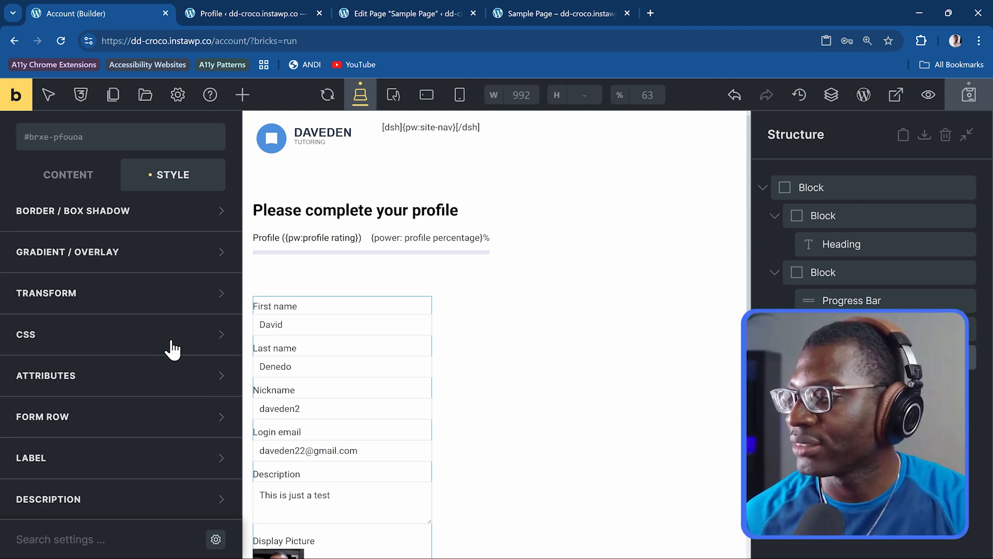
scroll(132, 340, down, 3)
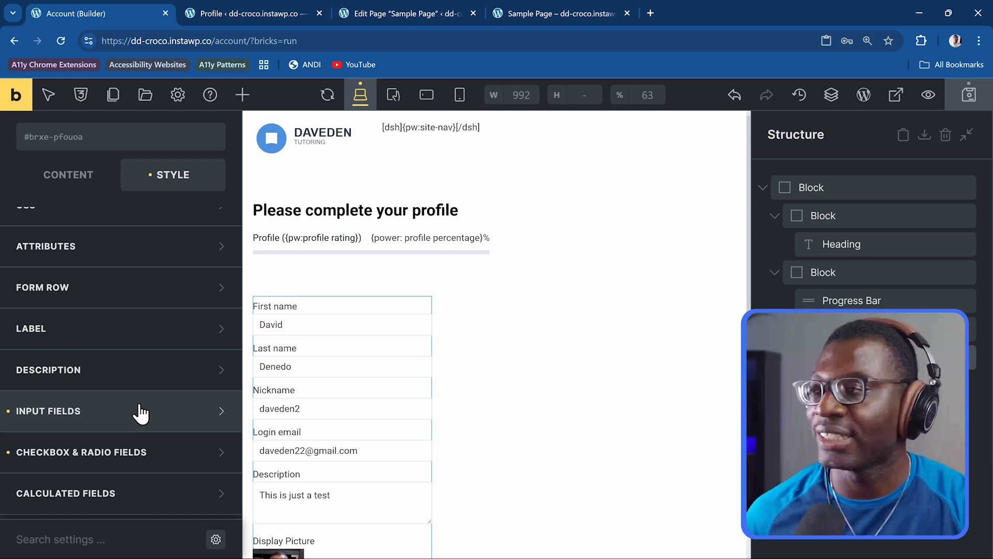
click(81, 144)
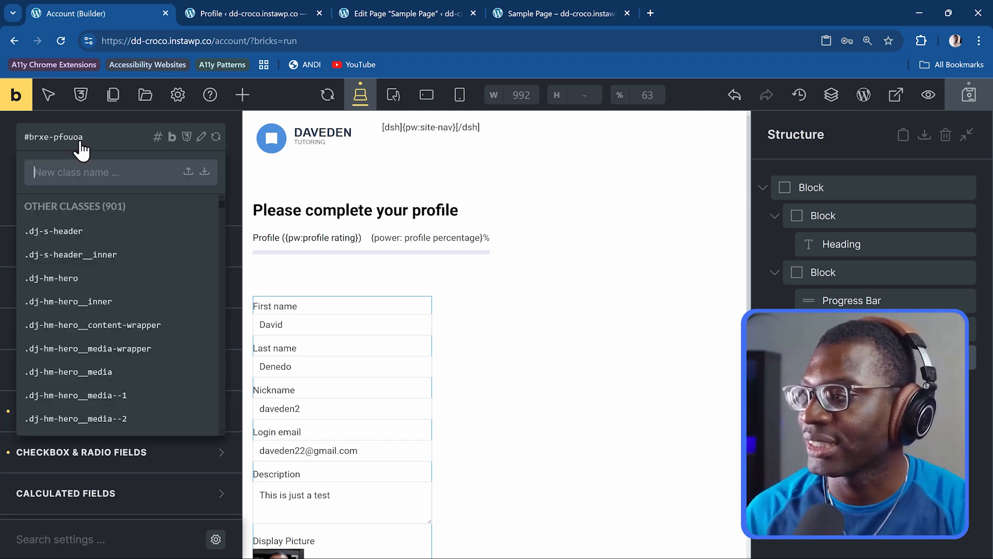
text(dj)
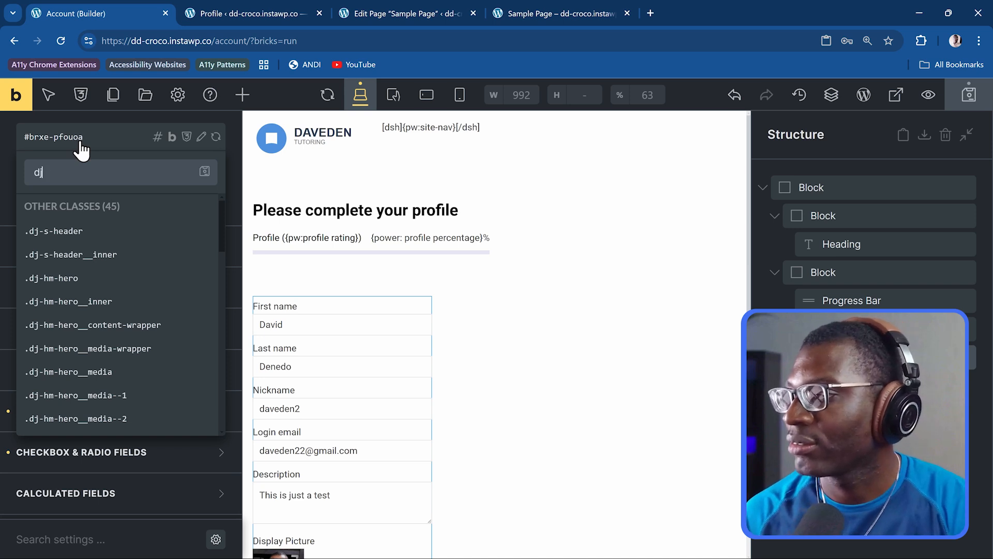
key(BackSpace)
key(BackSpace)
text(form)
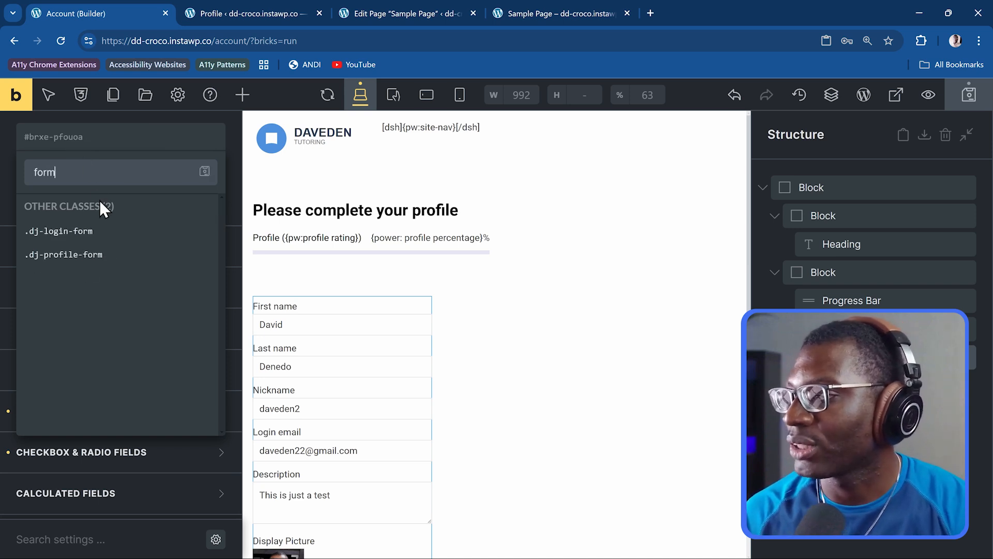
click(93, 231)
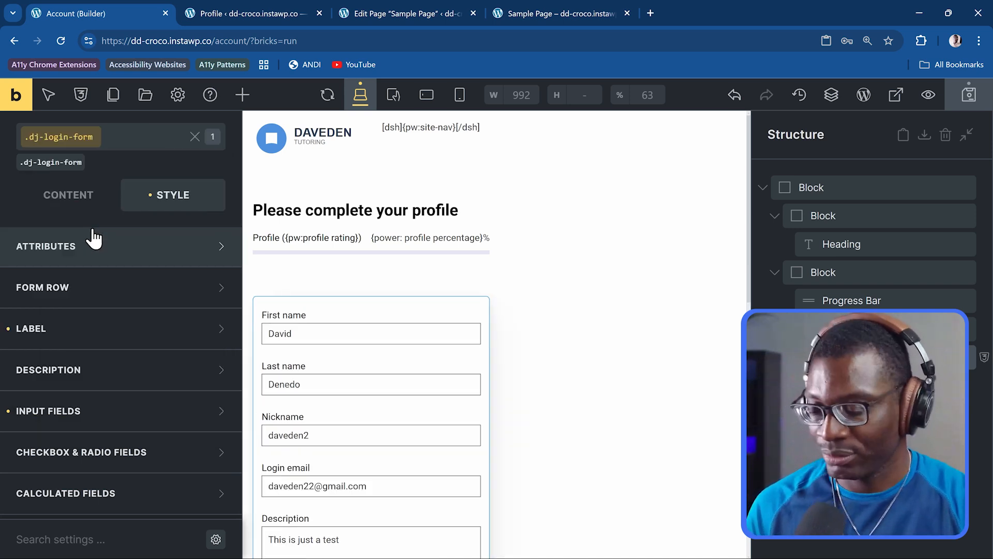
key(ctrl+s)
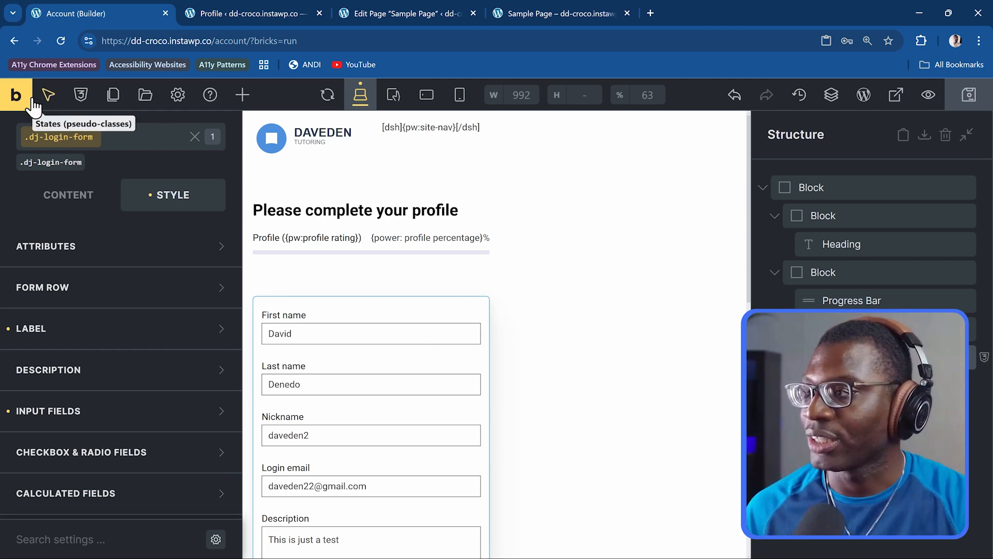
Step: Open the Account page on the front end and review the styled profile form's fields
click(17, 99)
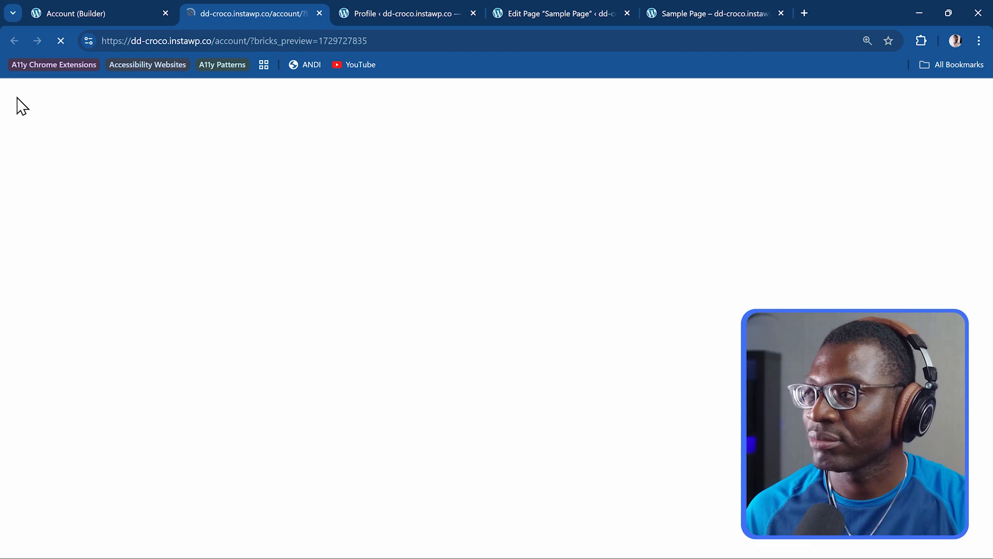
scroll(390, 185, down, 8)
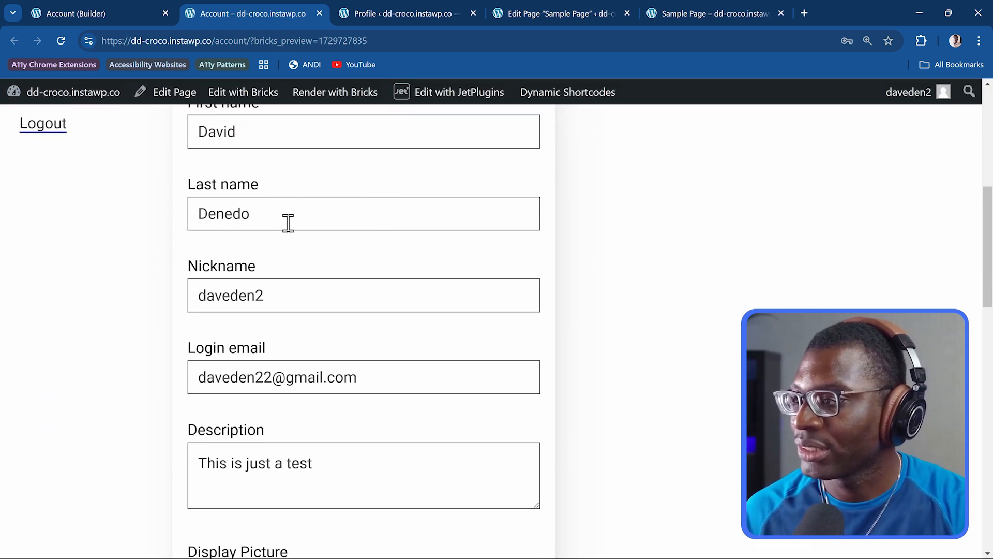
scroll(288, 222, up, 3)
scroll(242, 247, down, 11)
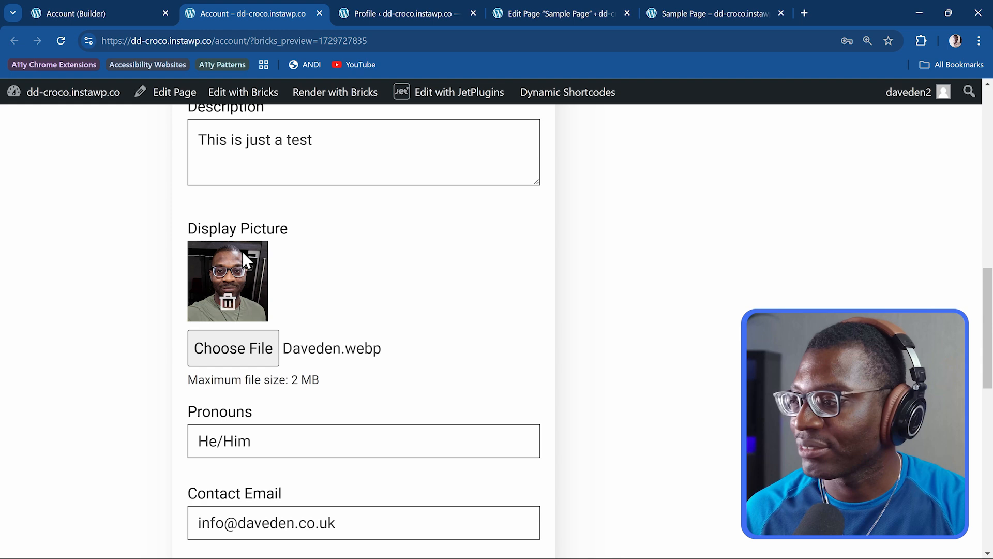
scroll(313, 306, down, 9)
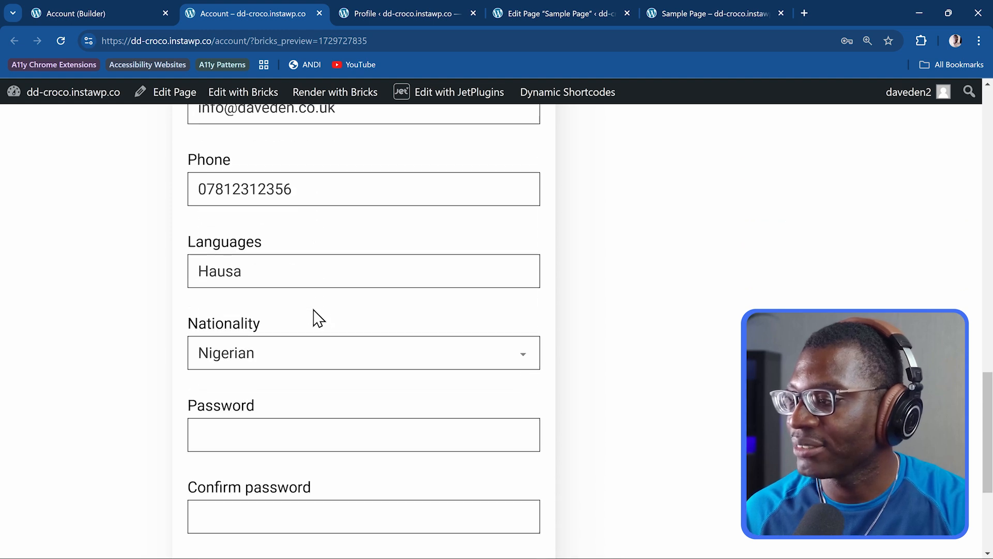
Step: Set the Nationality field in the profile form to British
scroll(313, 309, up, 4)
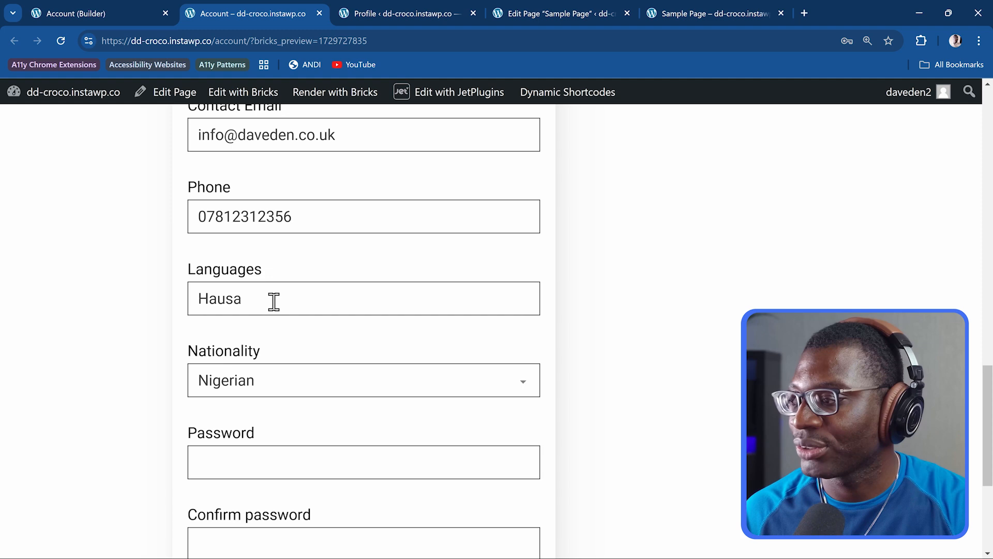
click(296, 383)
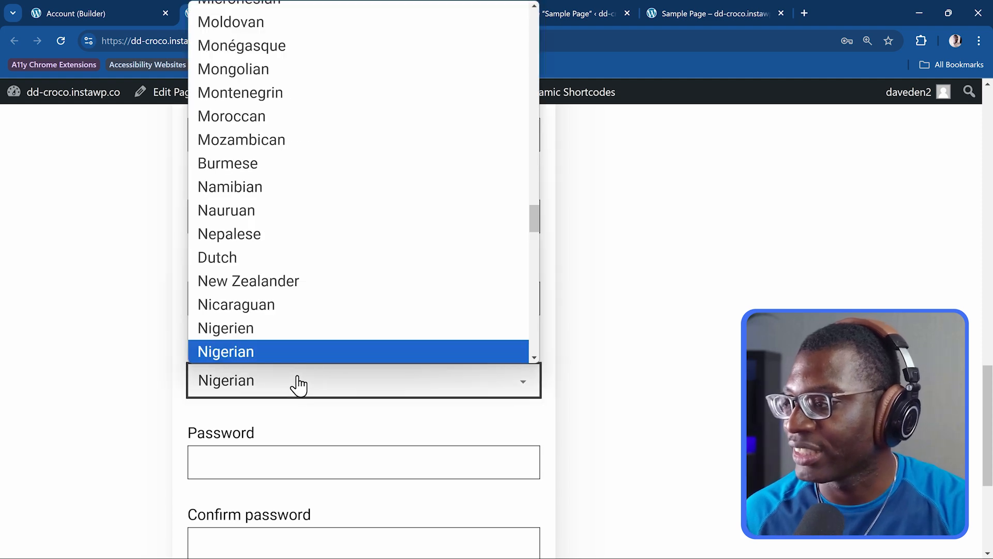
key(u)
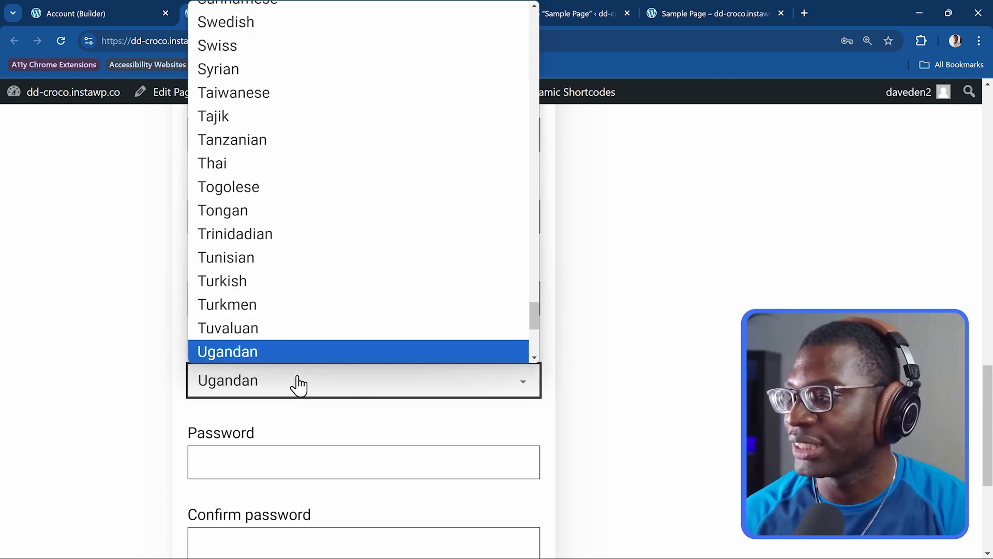
key(Down)
key(Down)
key(Down)
key(Down)
key(Down)
key(Down)
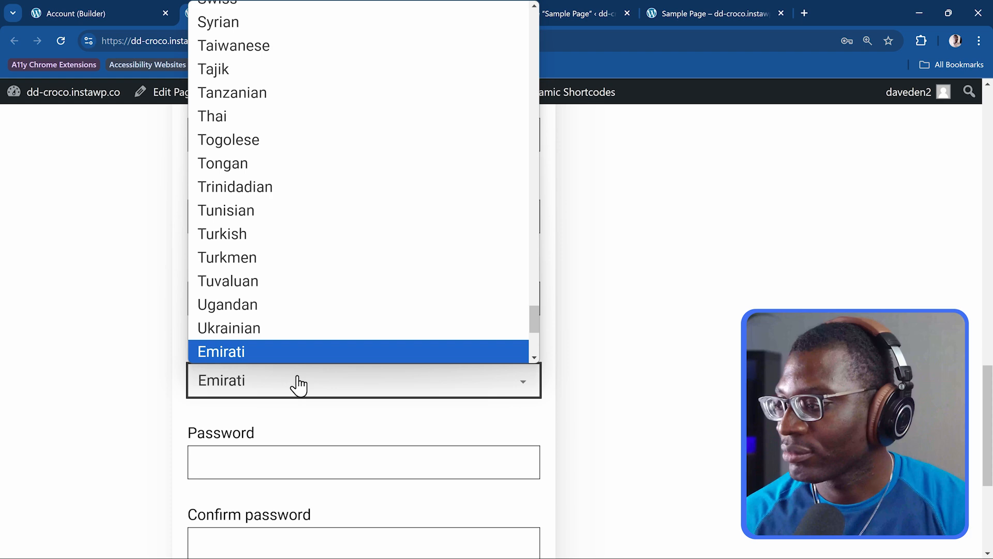
key(Up)
key(Up)
key(Up)
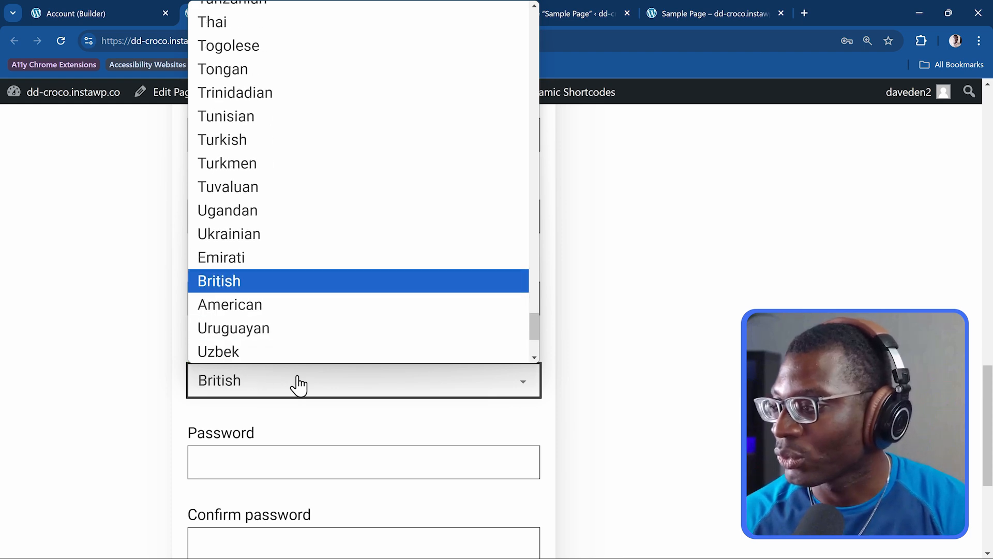
key(Return)
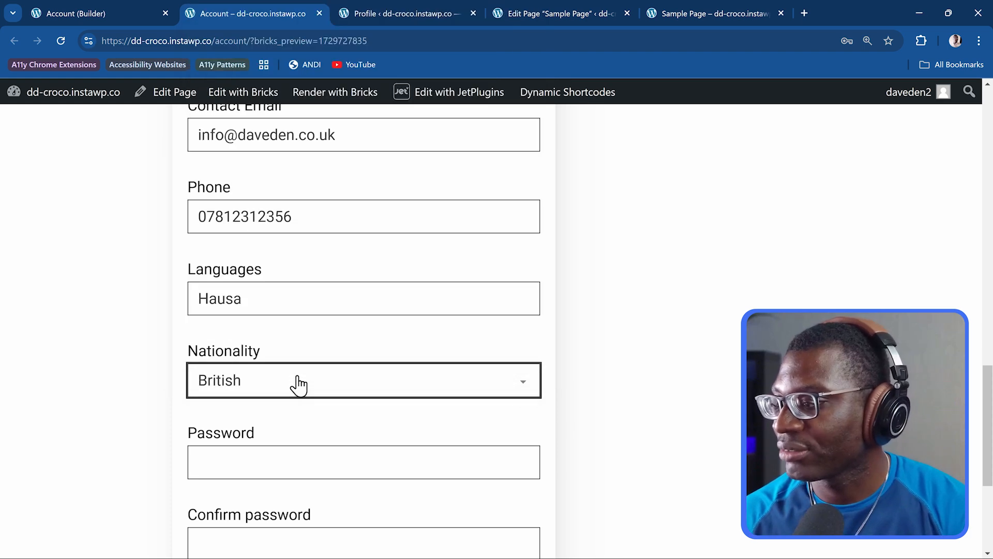
click(517, 341)
Step: Clear the Contact Email field and submit the profile update
scroll(446, 333, down, 5)
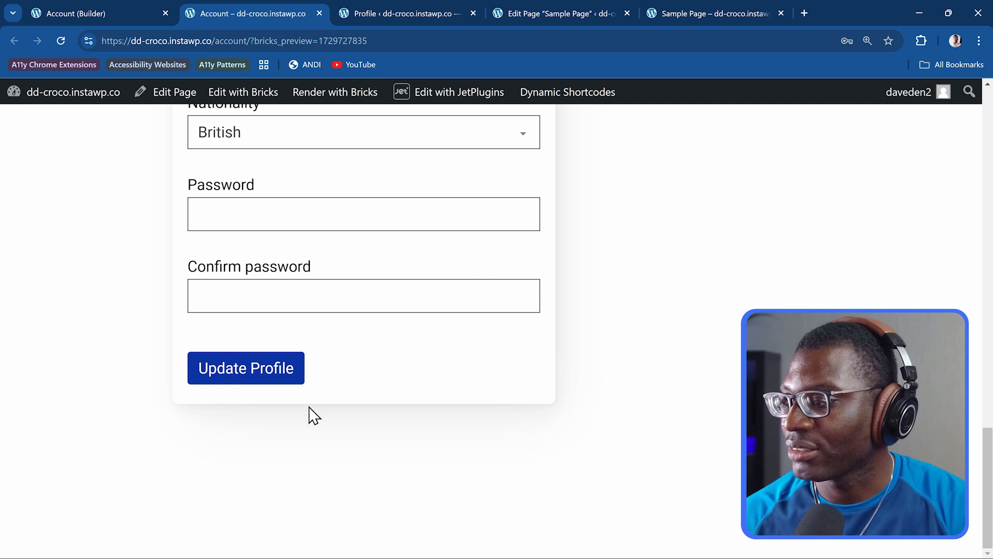
scroll(255, 382, up, 8)
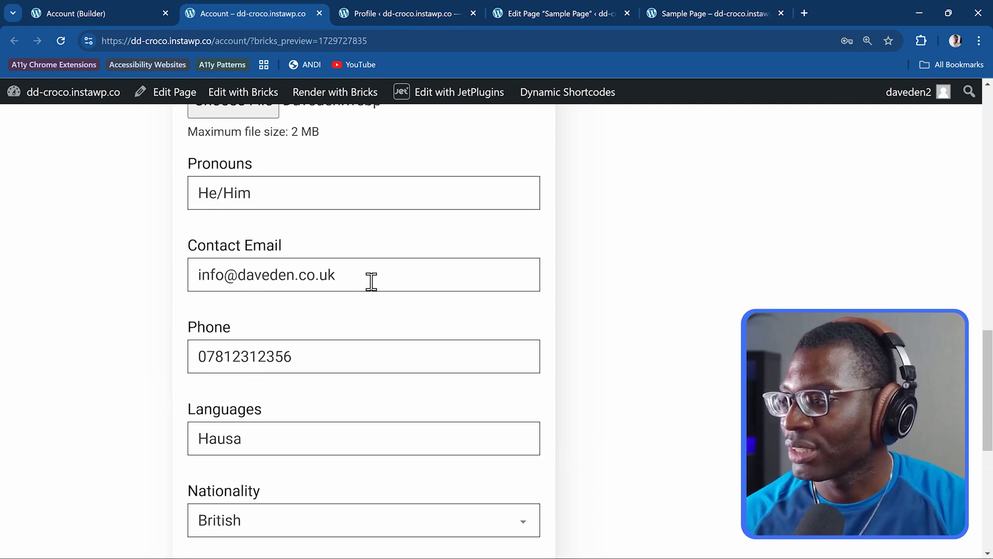
triple_click(230, 276)
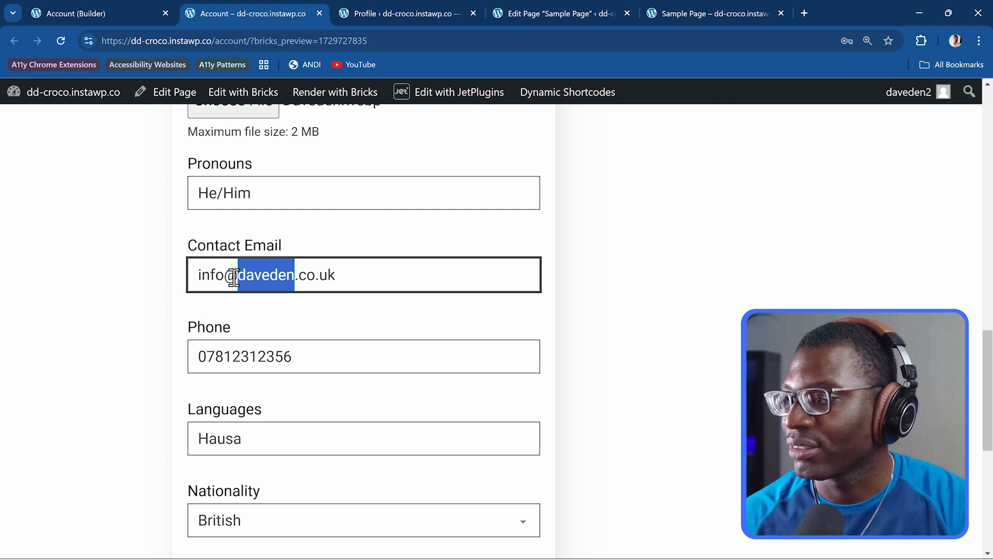
key(BackSpace)
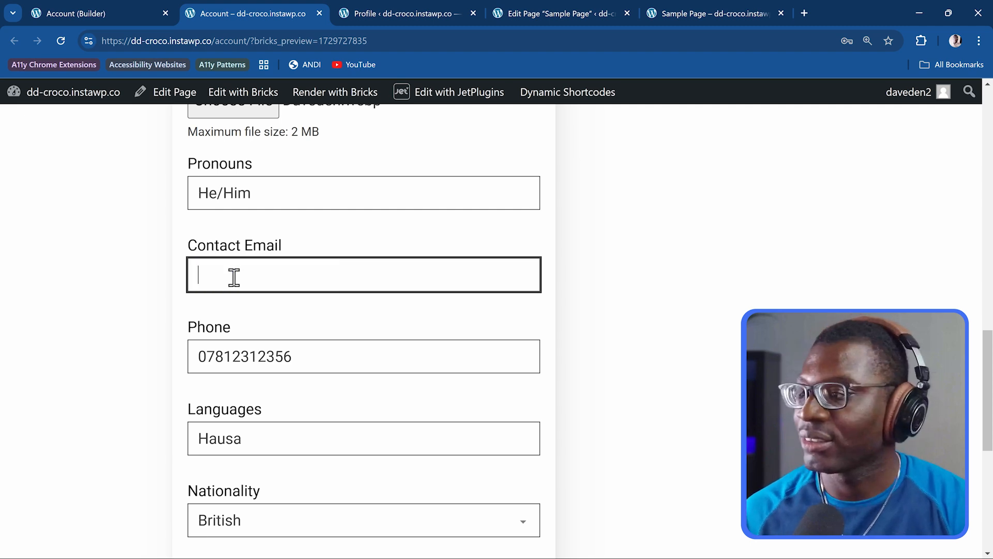
scroll(340, 329, down, 8)
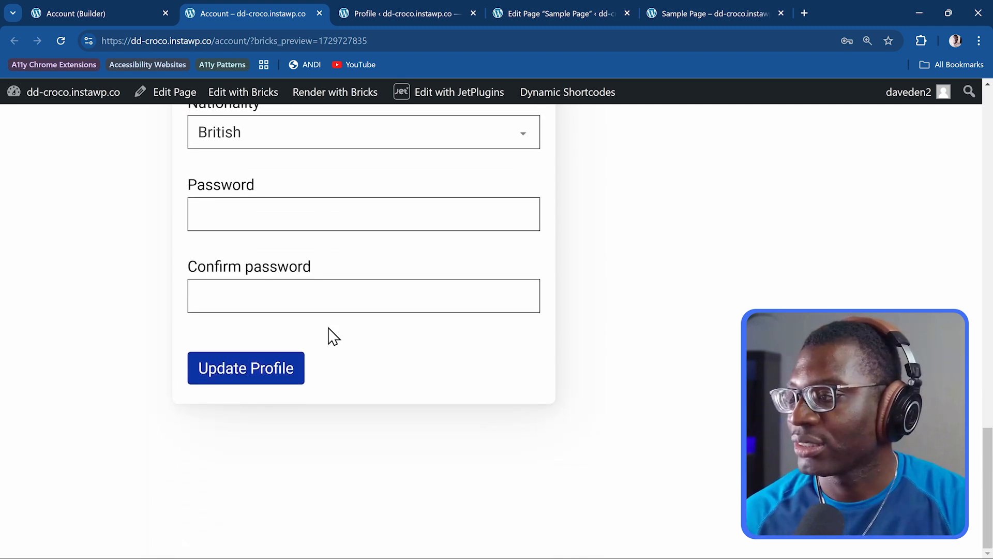
click(247, 383)
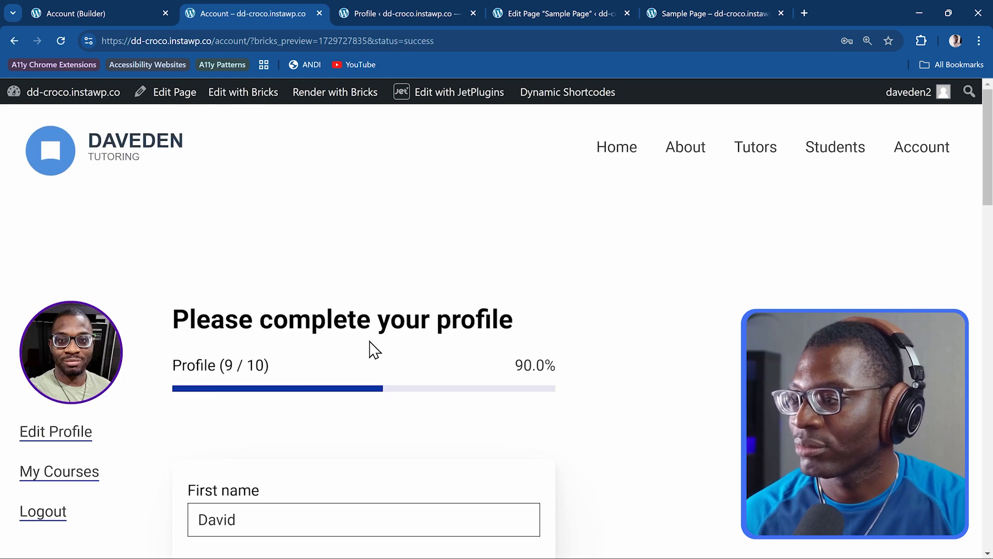
Step: Check the profile progress bar and submitted values on the Account page, and compare the fields in the WordPress user profile
scroll(319, 309, down, 2)
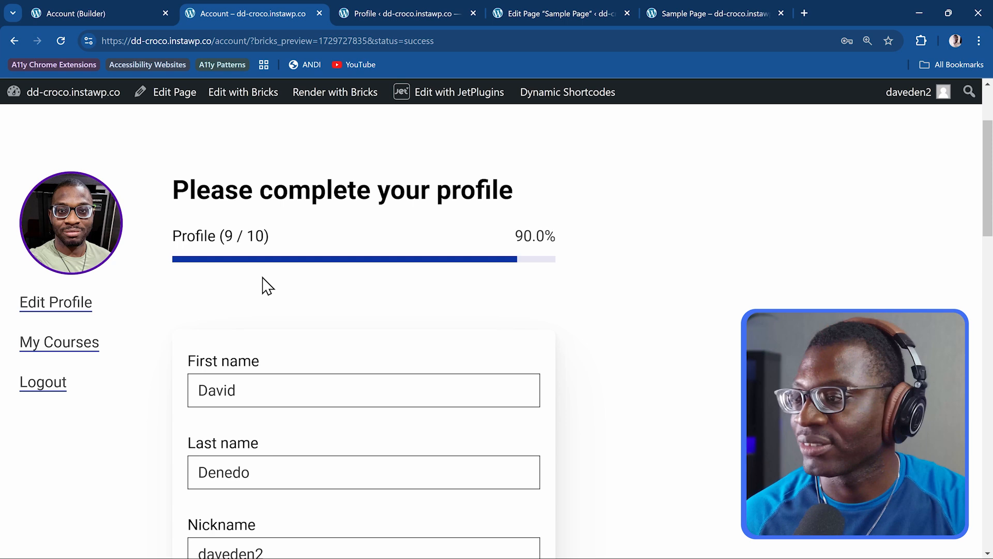
scroll(267, 286, down, 8)
scroll(268, 287, down, 12)
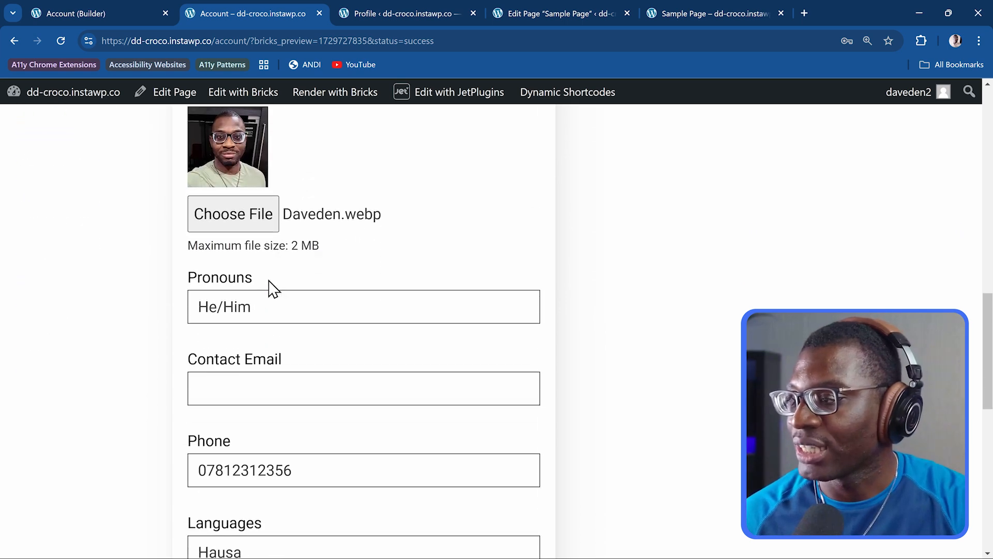
scroll(267, 285, up, 1)
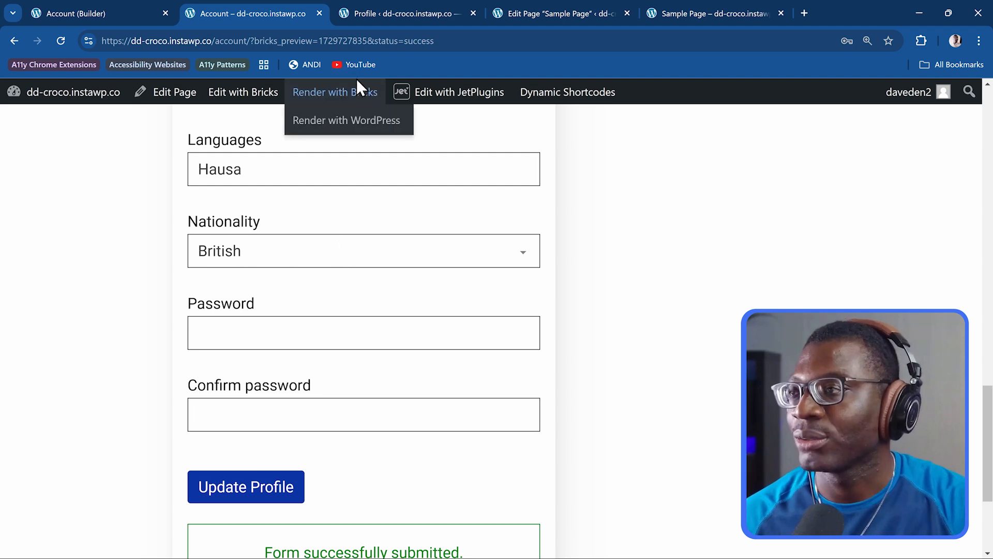
click(381, 13)
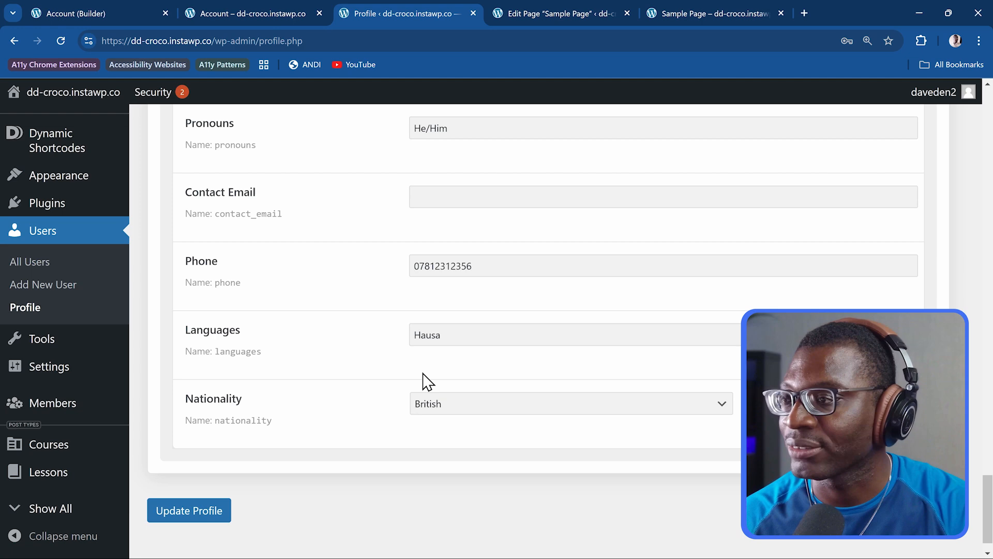
scroll(427, 382, up, 3)
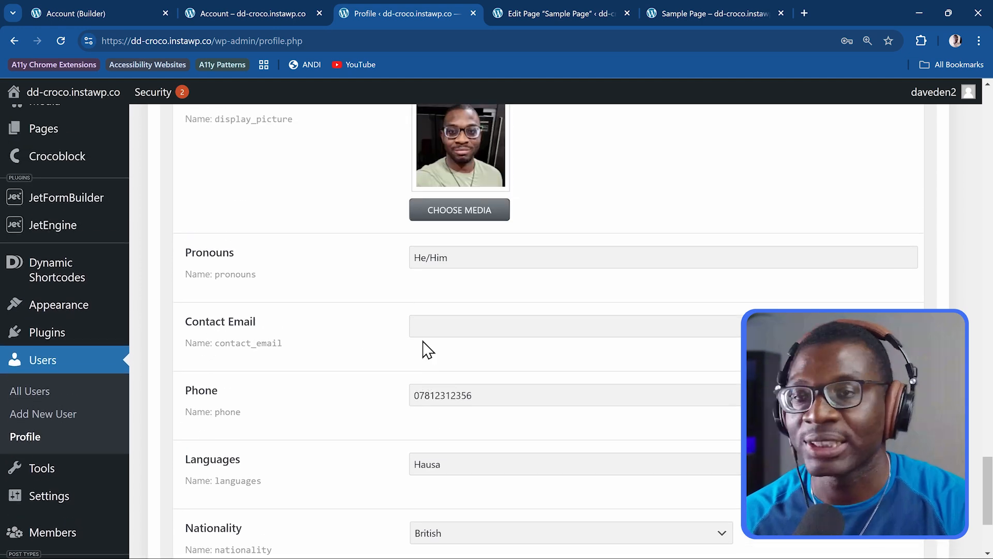